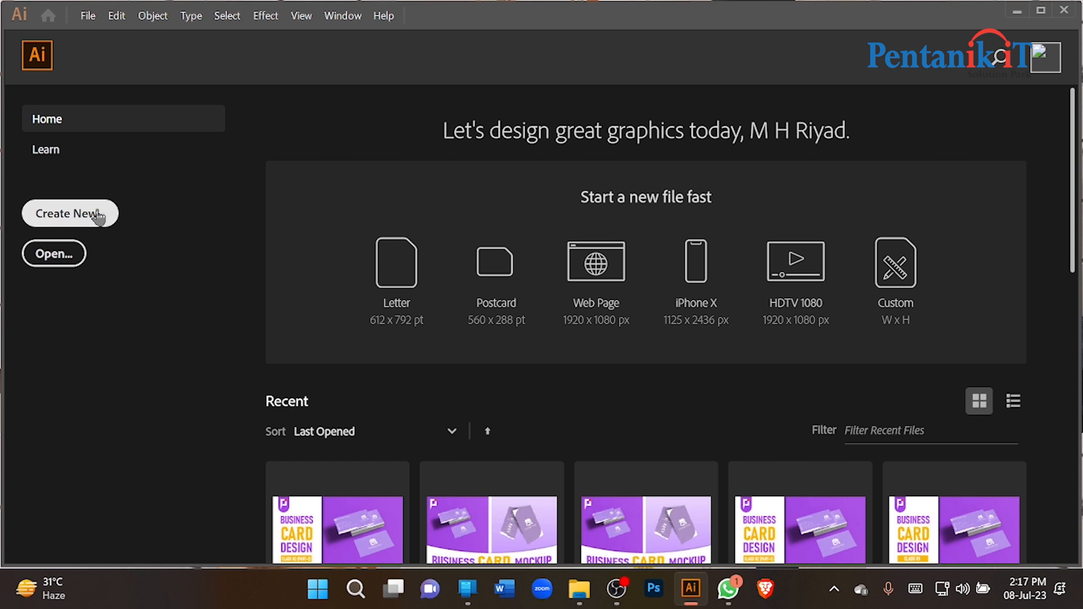
Step: Start a new document and set its measurement units to Inches
key("ctrl+n")
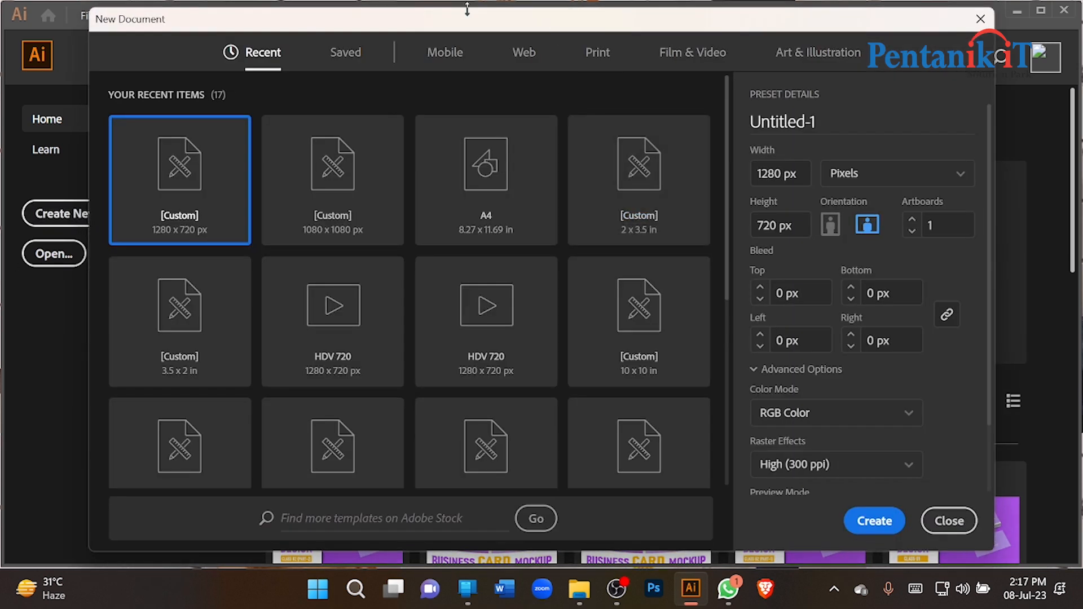
left_click_drag(464, 21, 492, 14)
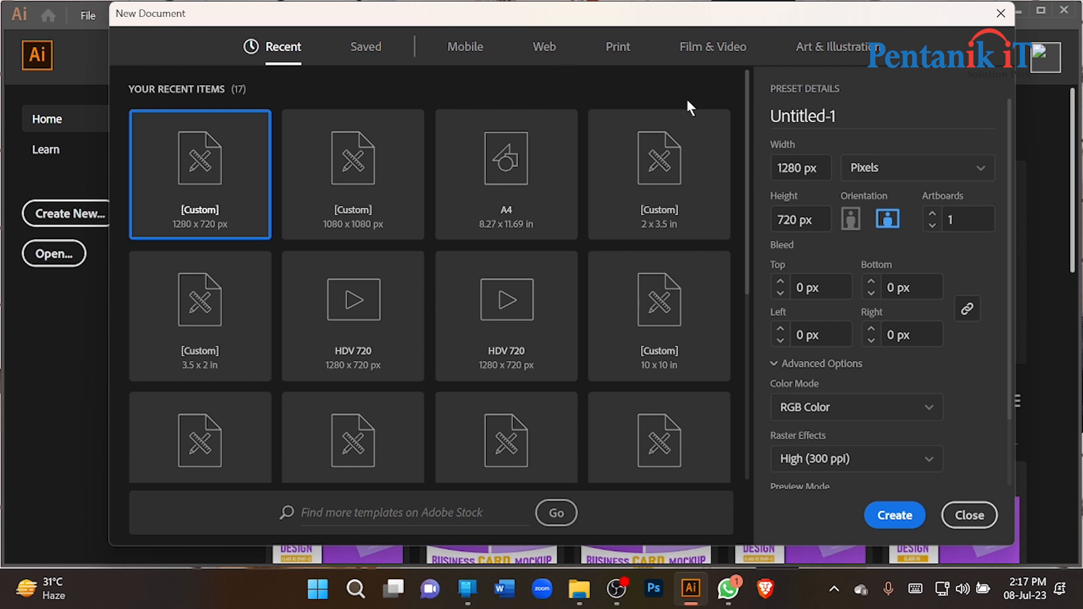
left_click(804, 166)
left_click(786, 167)
left_click_drag(824, 165, 771, 168)
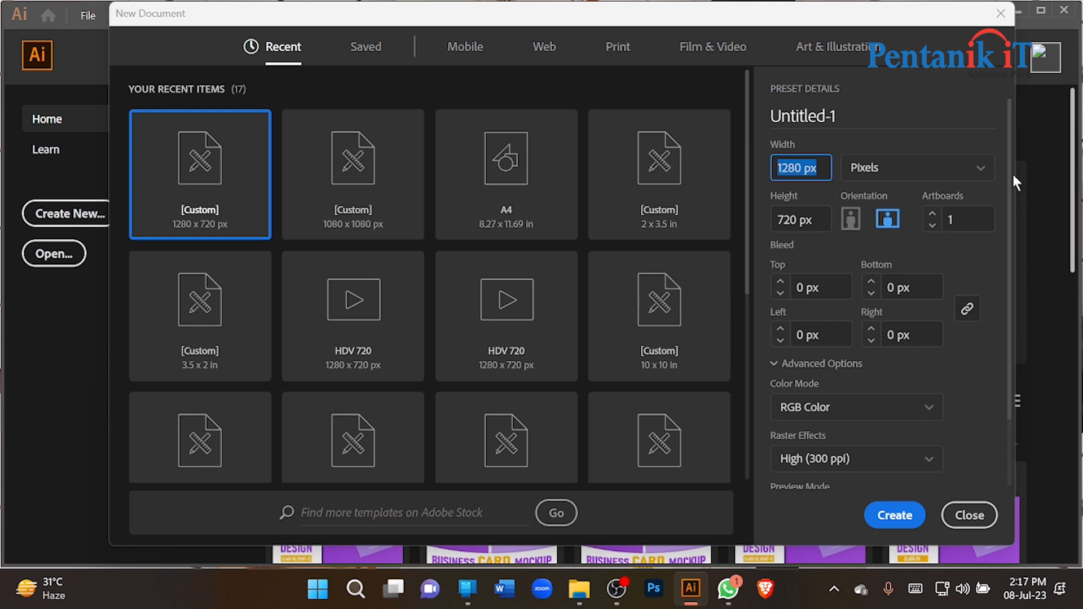
left_click(976, 169)
left_click(877, 253)
Step: Set the new document's width to 8.5 in and its height to 11 in
left_click_drag(818, 172, 769, 172)
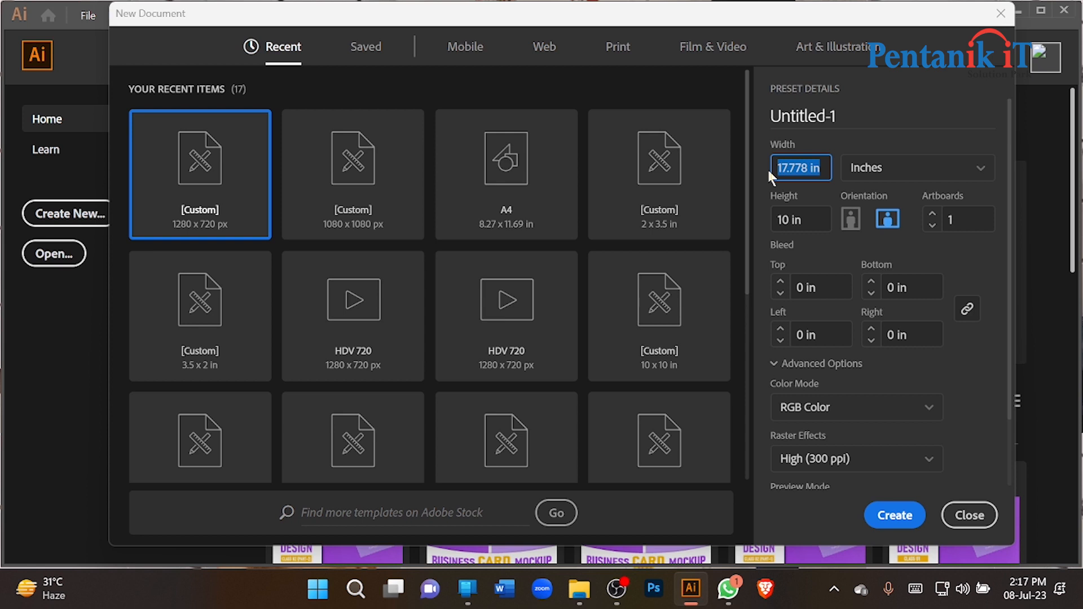
type("8.5")
left_click_drag(815, 220, 783, 219)
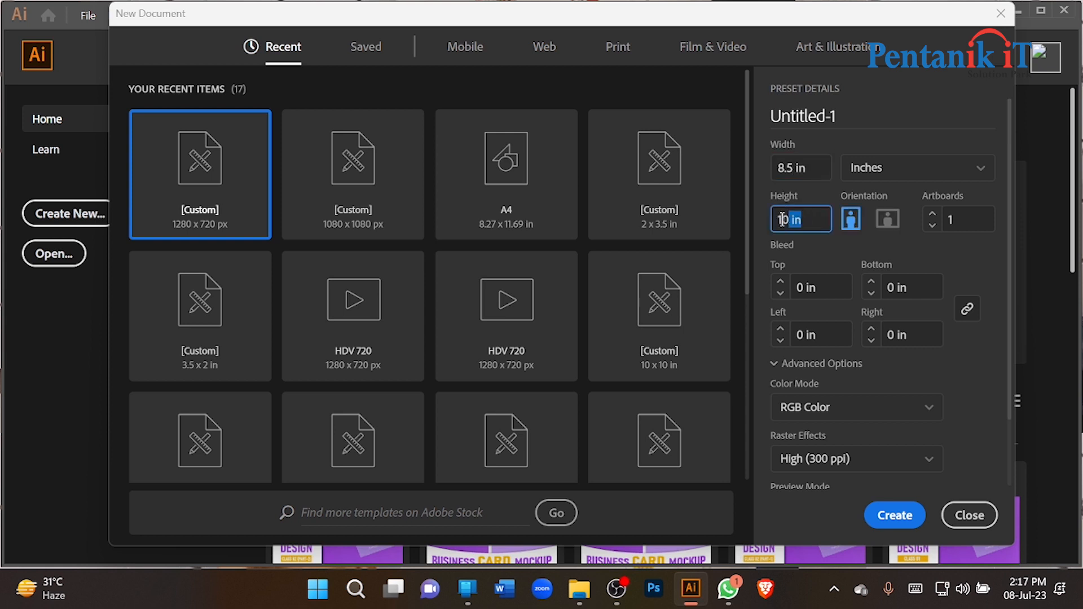
type("11")
key("Tab")
left_click(911, 336)
left_click(921, 284)
left_click(814, 172)
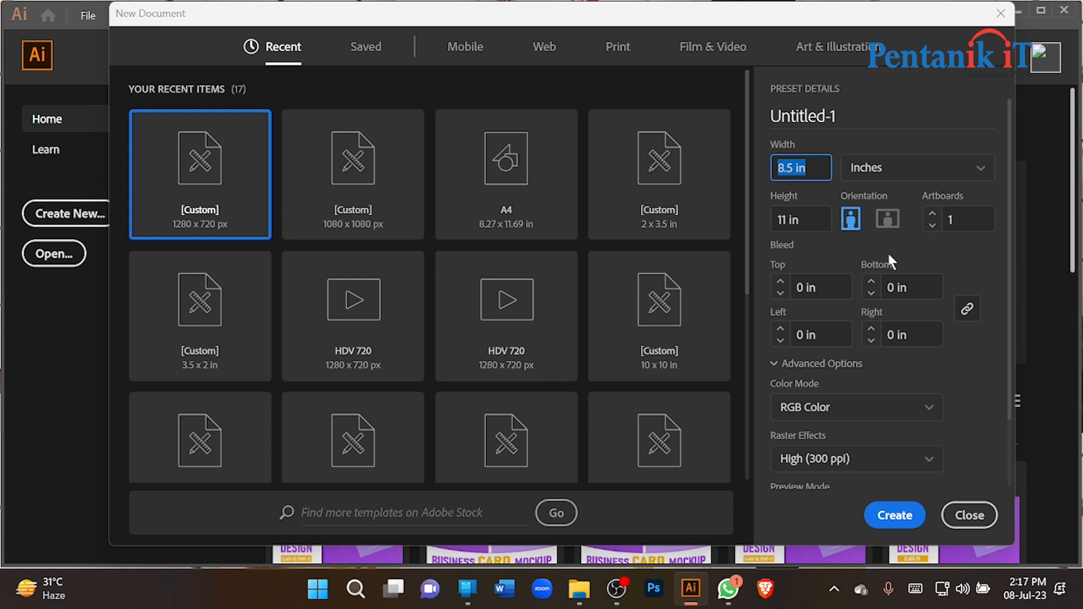
Step: Set the color mode to CMYK Color and create the document
scroll(835, 265, "down", 2)
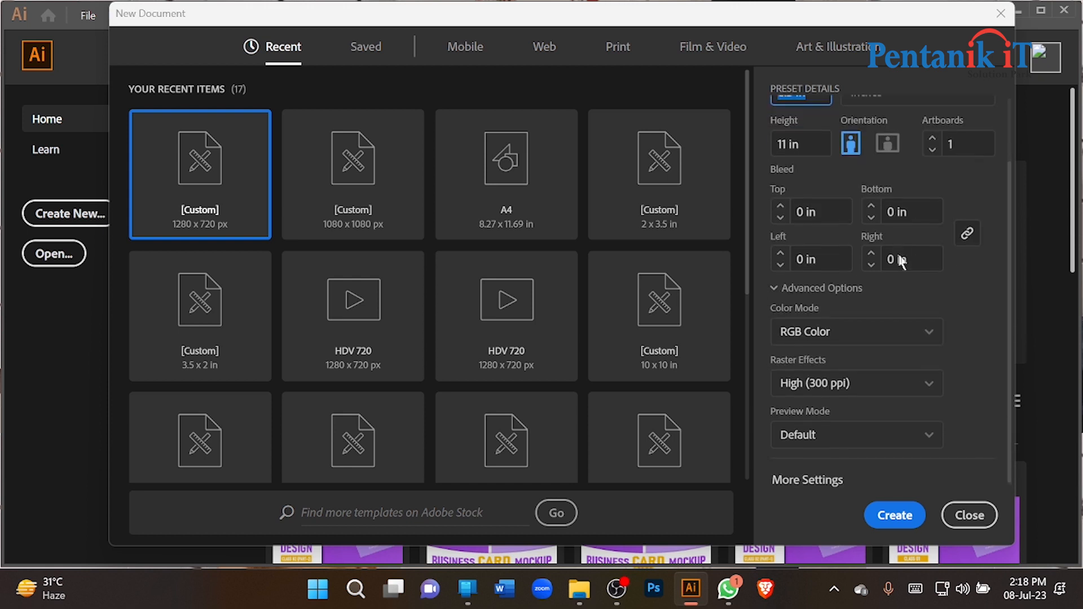
left_click(898, 341)
left_click(806, 388)
scroll(858, 424, "up", 2)
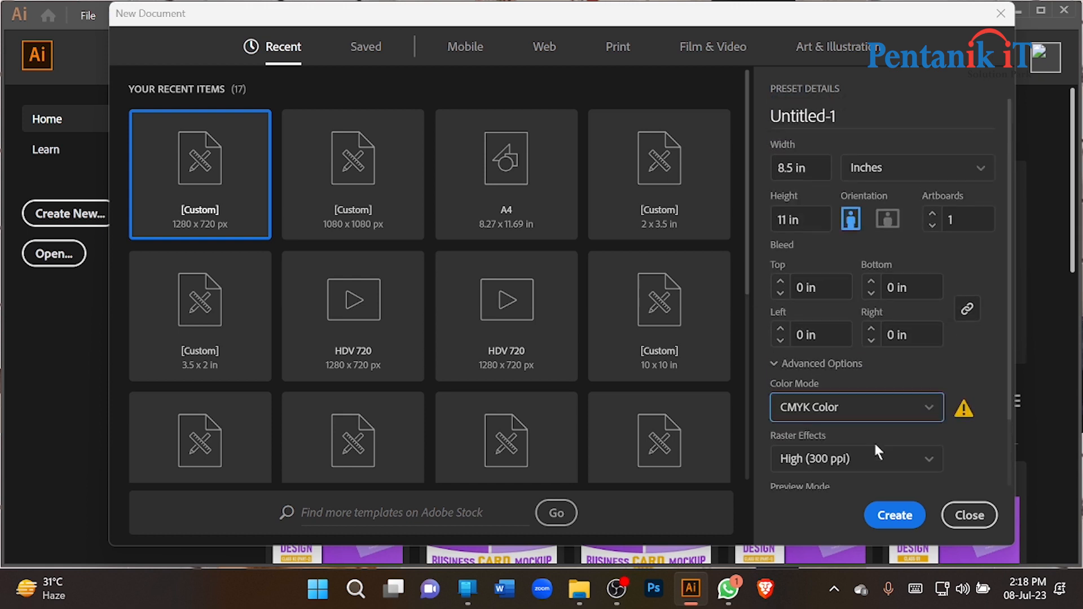
left_click(894, 515)
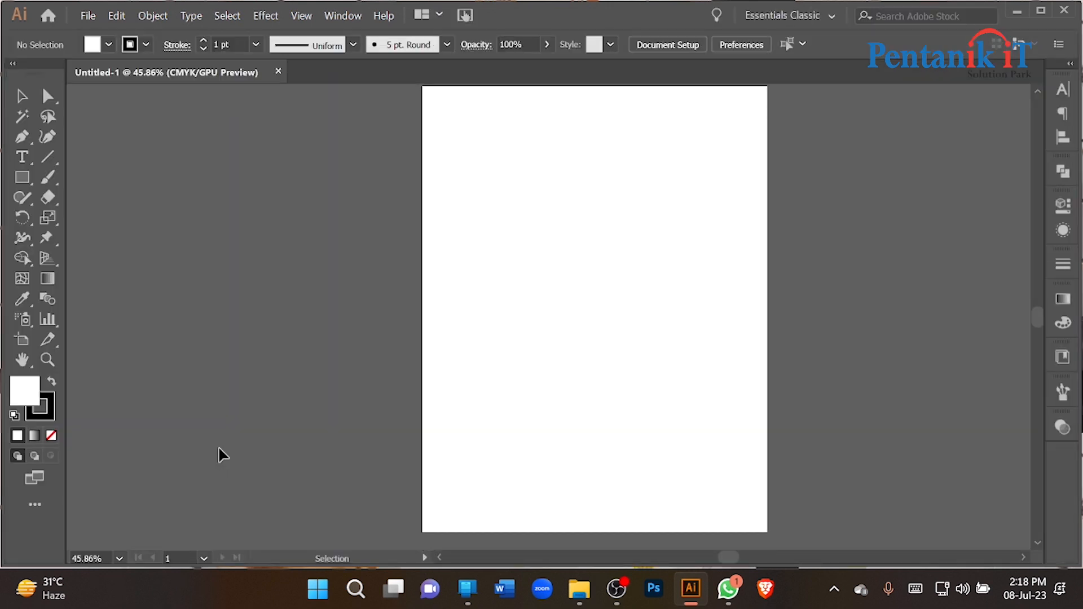
Step: Set the stroke to None and make the white fill the active color
scroll(190, 361, "down", 1)
left_click(47, 414)
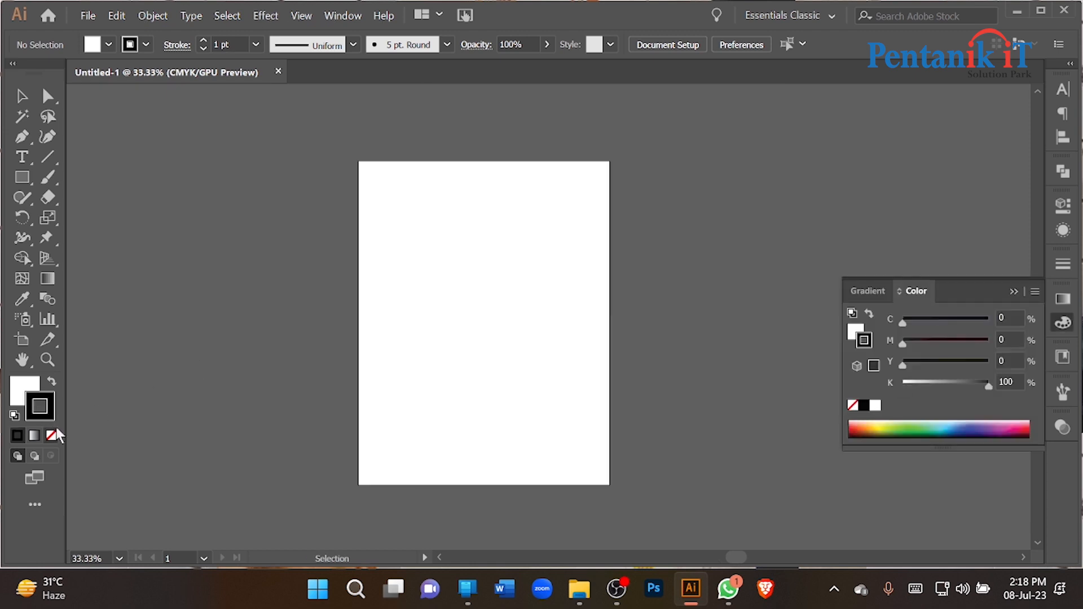
left_click(52, 435)
left_click(25, 389)
Step: Create a rectangle 8.5 in wide and 11 in high with the Rectangle tool's exact dimensions
left_click(22, 176)
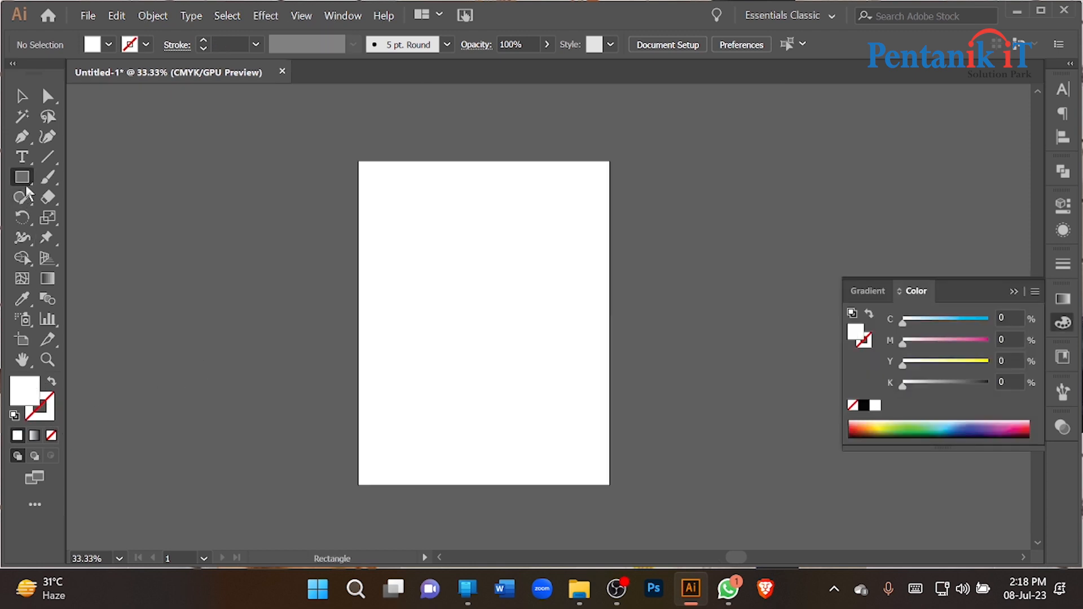
left_click(405, 222)
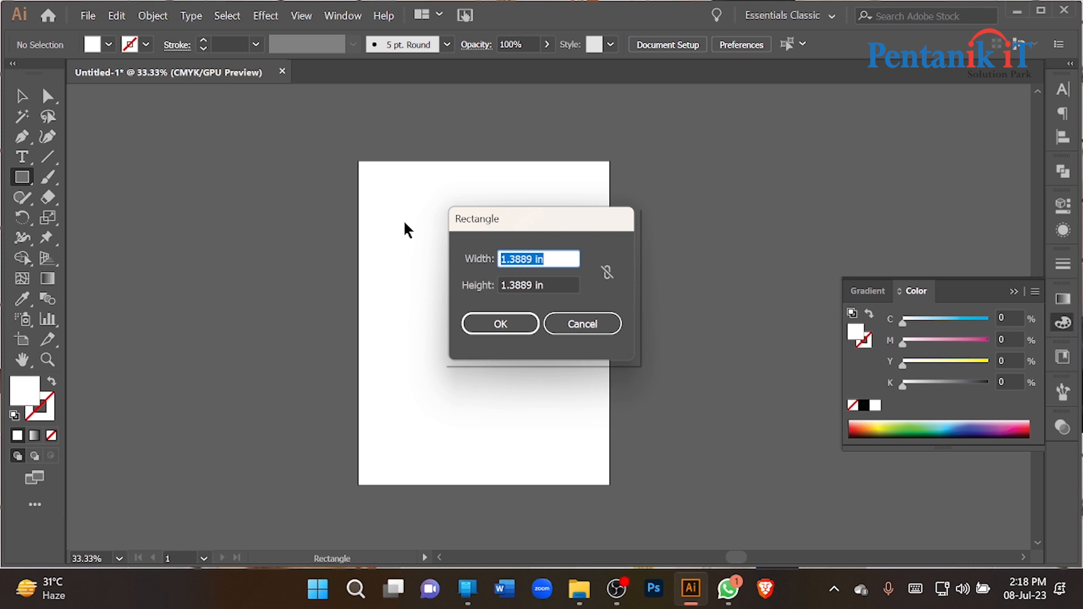
type("8")
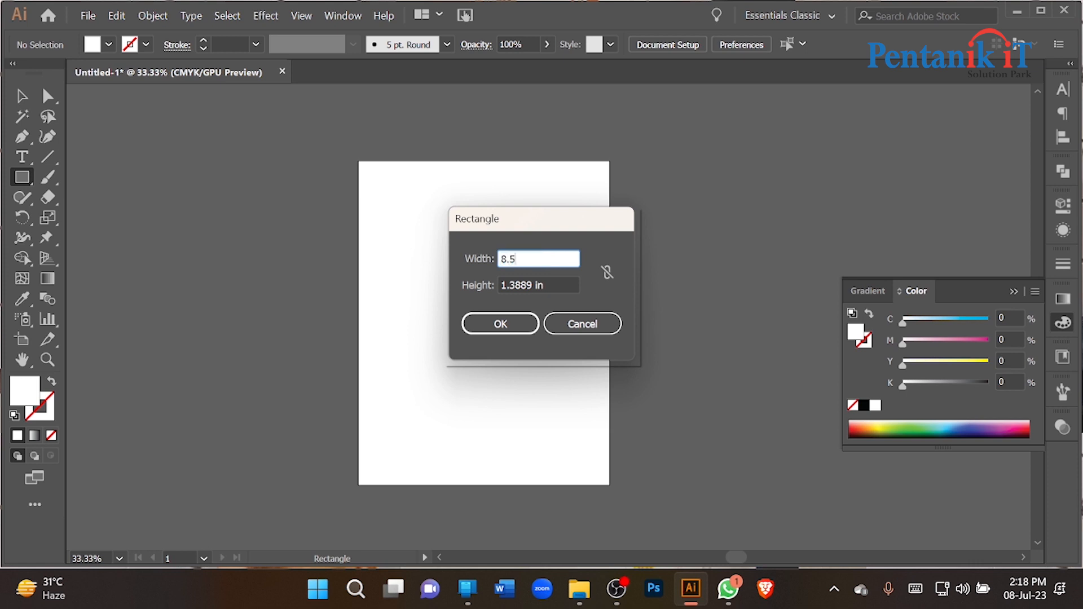
type(".5")
key("Tab")
type("11")
key("Return")
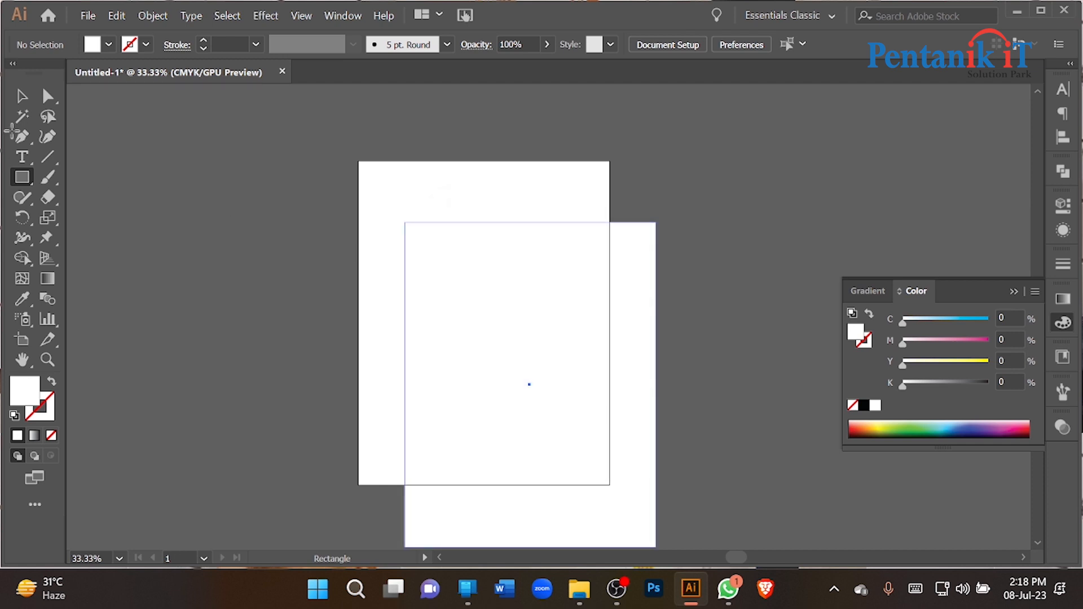
Step: Center the rectangle horizontally and vertically on the artboard
key("v")
scroll(1040, 127, "up", 3)
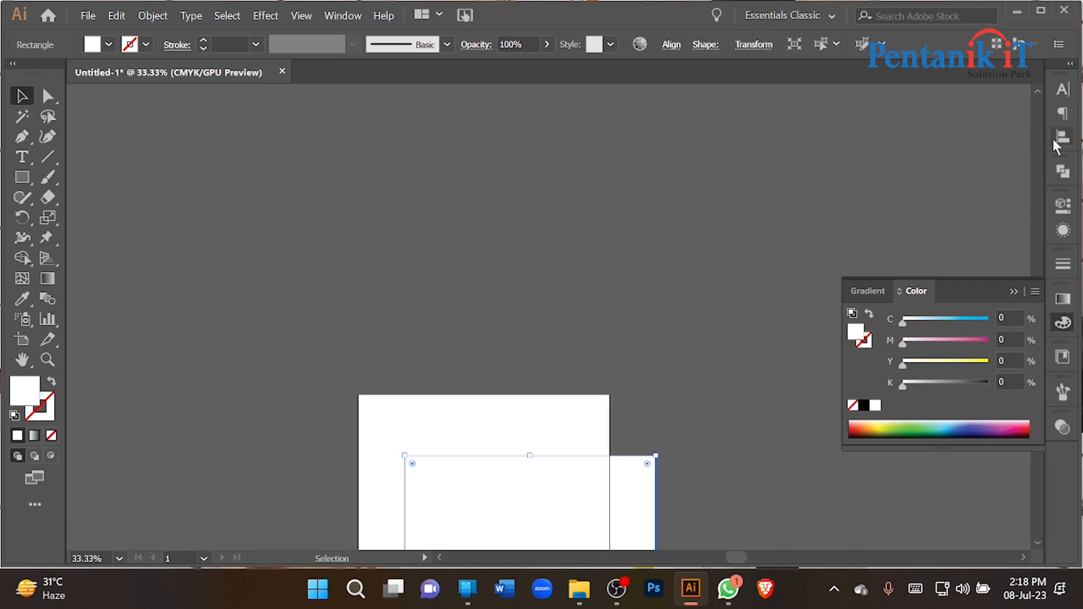
left_click(1062, 136)
left_click(896, 127)
left_click(998, 128)
scroll(539, 264, "down", 4)
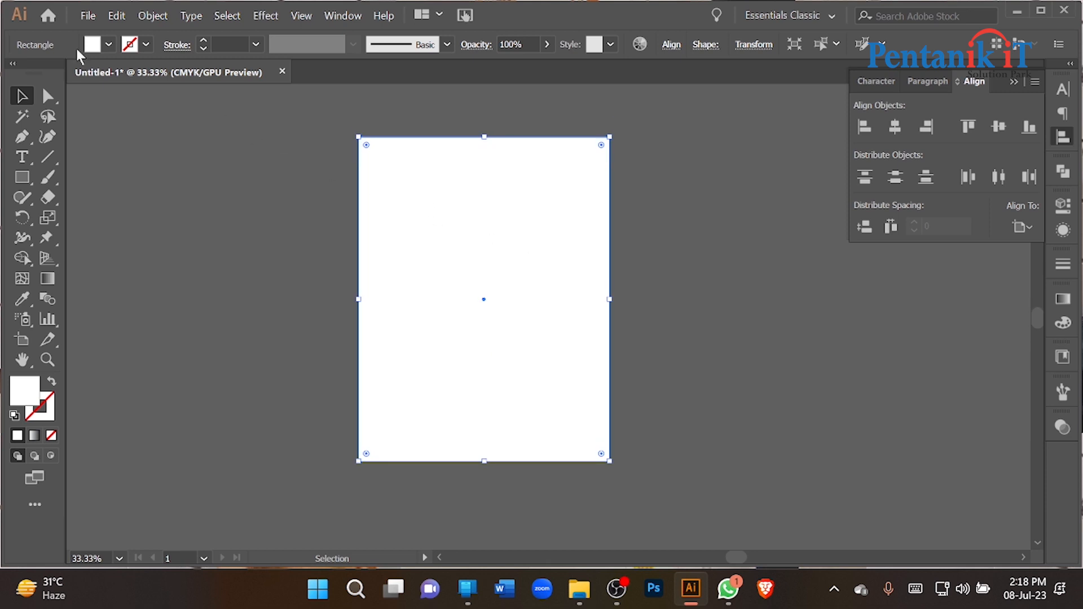
Step: Offset the rectangle's path outward by 0.25 in and convert the larger outline into a bleed guide
left_click(158, 17)
mouse_move(230, 425)
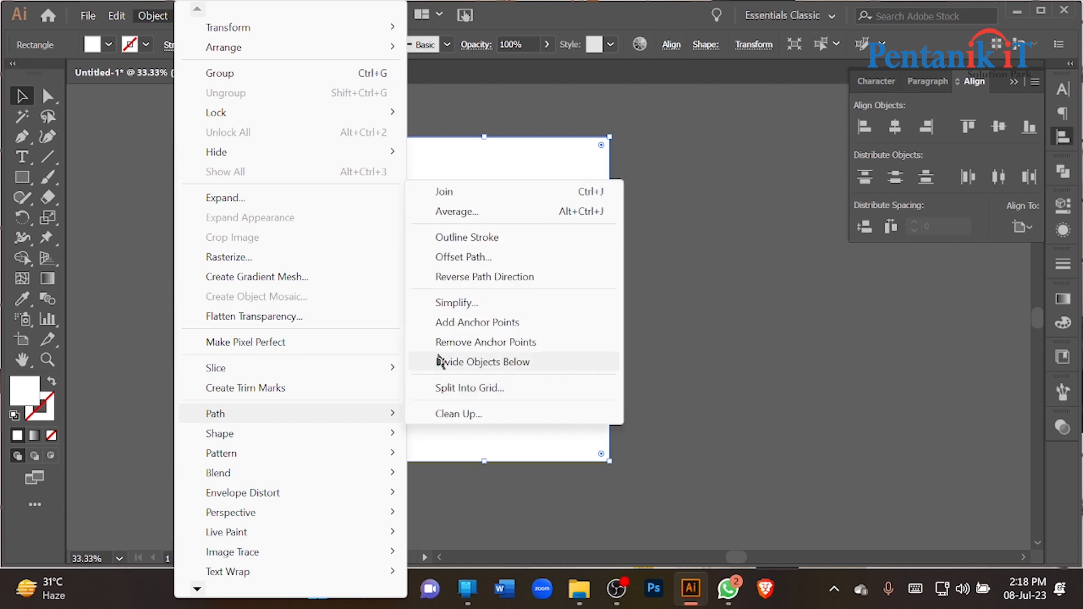
left_click(479, 271)
left_click(879, 259)
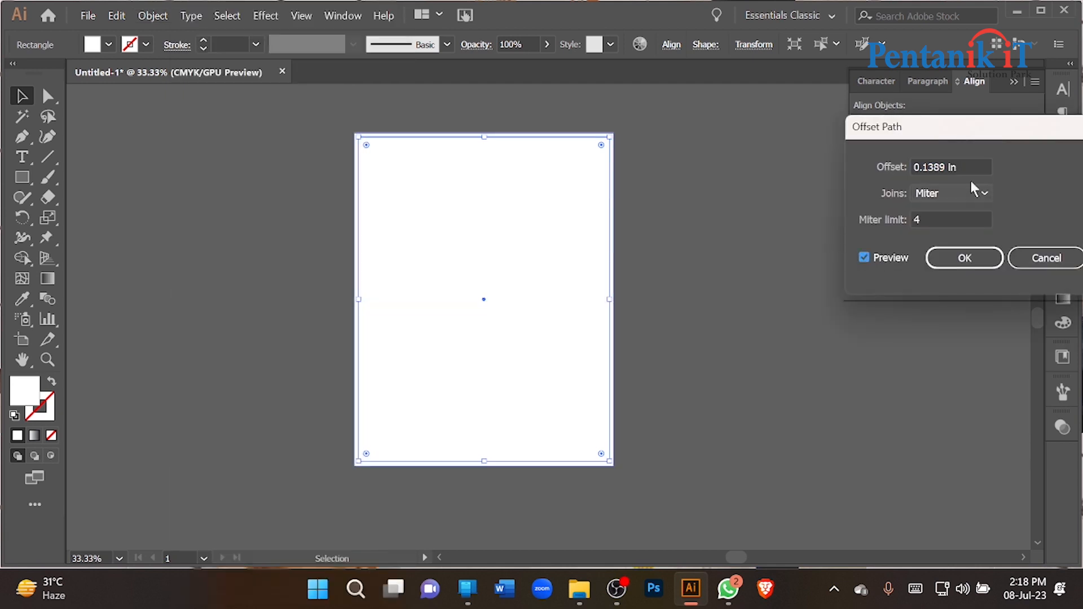
type("0.")
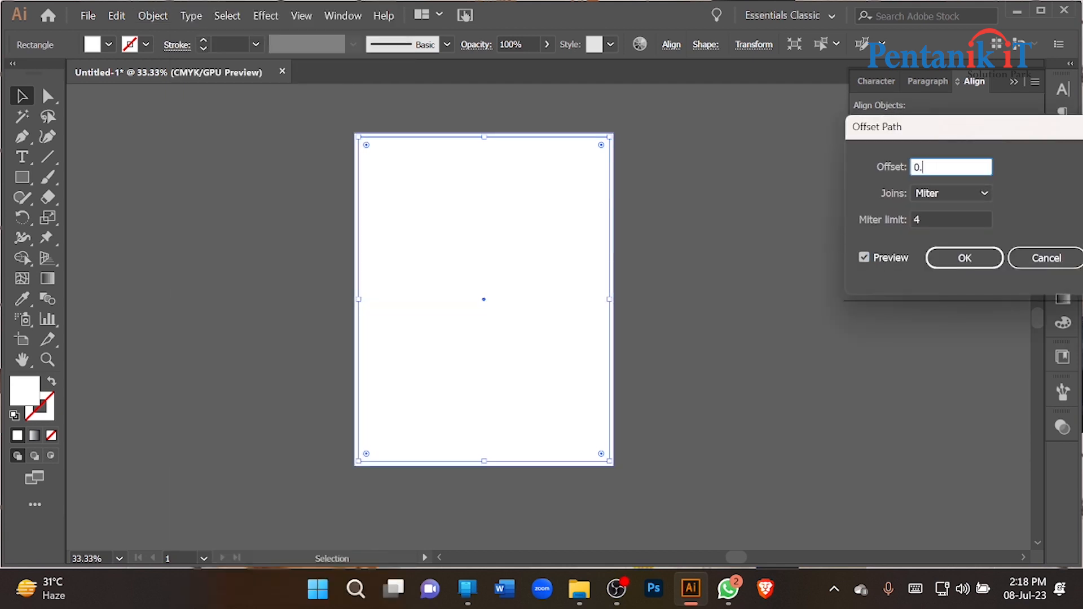
left_click(981, 267)
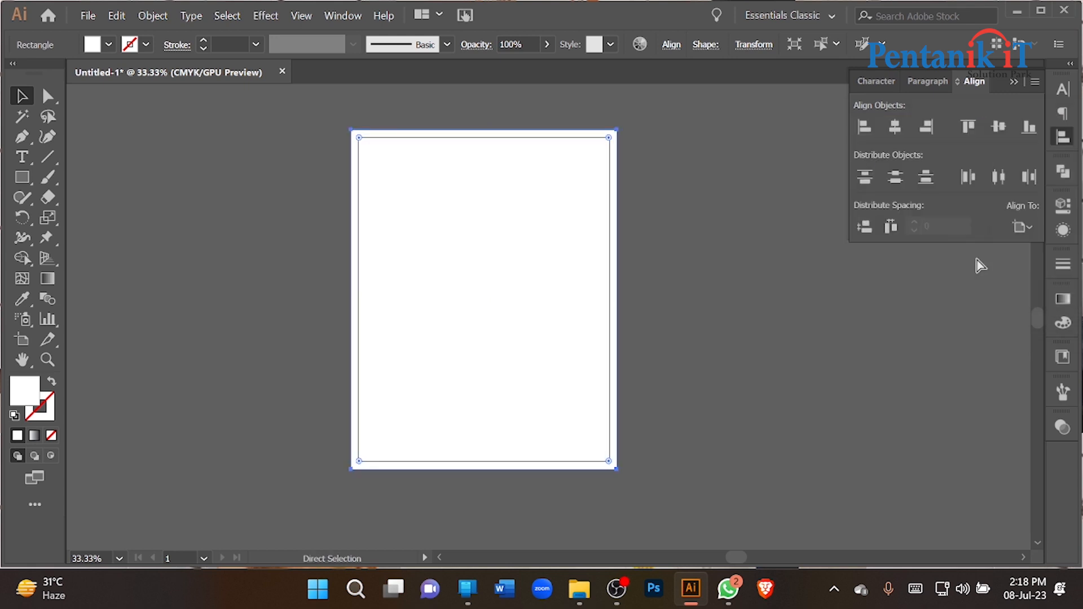
key("ctrl+5")
Step: Offset the artboard-sized rectangle by -0.25 in and convert the smaller outline into a margin guide
left_click(547, 265)
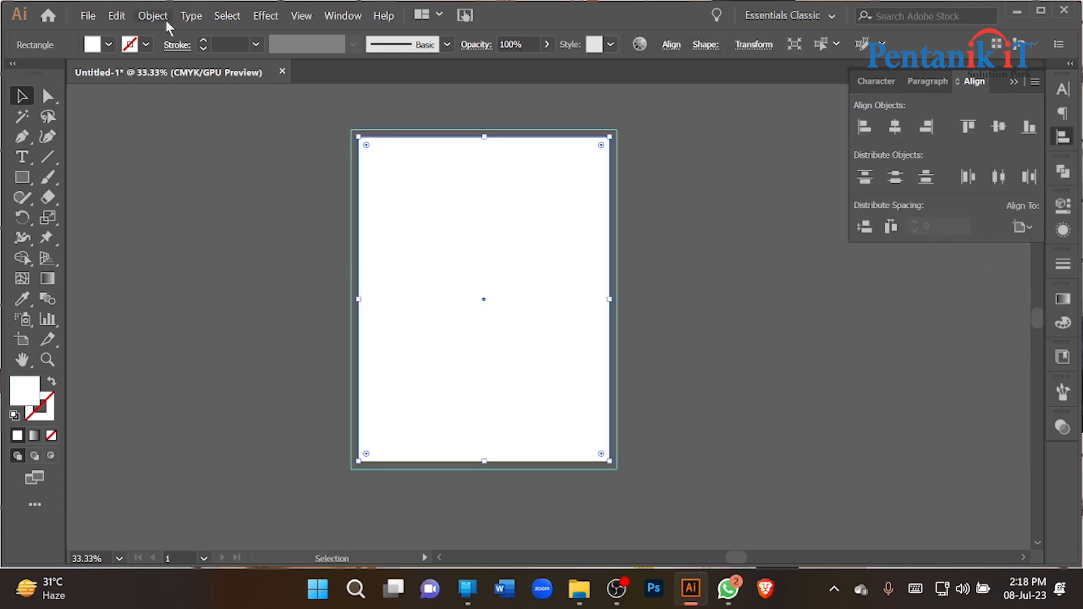
left_click(160, 17)
mouse_move(232, 415)
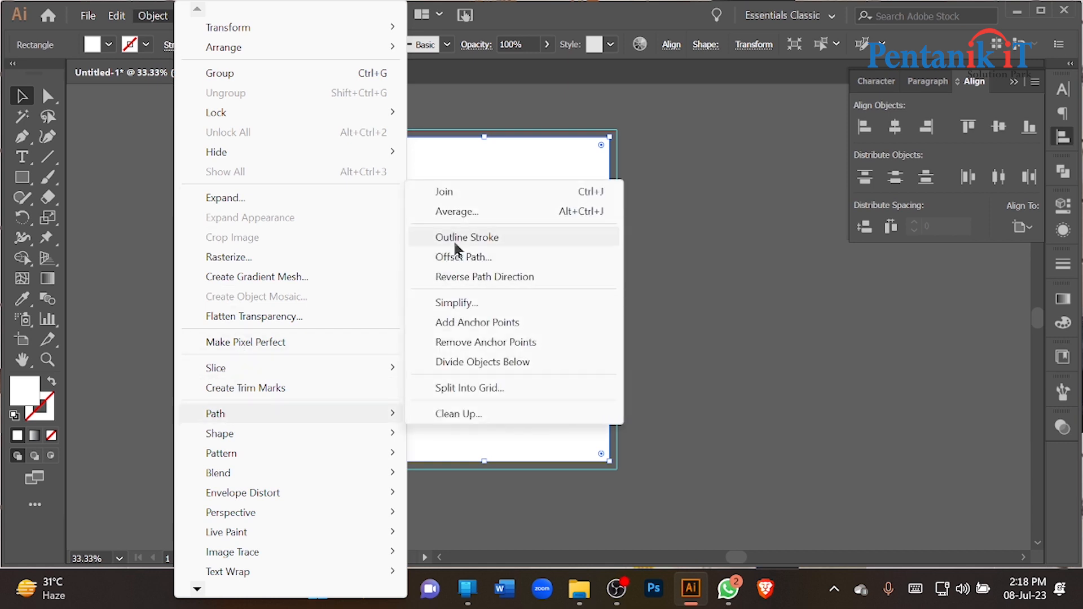
left_click(466, 265)
left_click(922, 164)
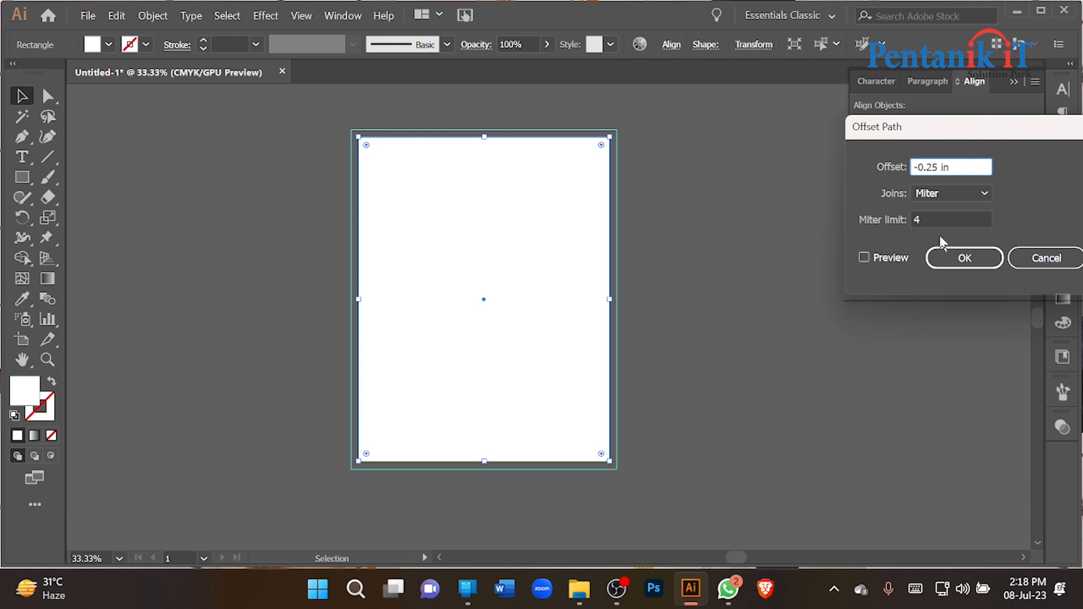
left_click(896, 258)
left_click(994, 258)
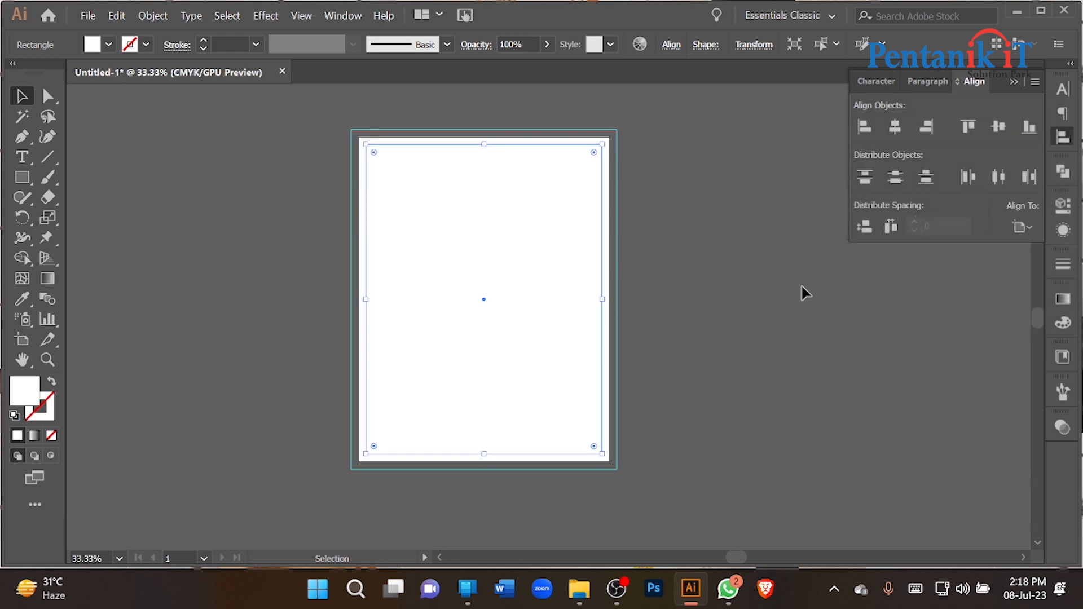
key("ctrl+5")
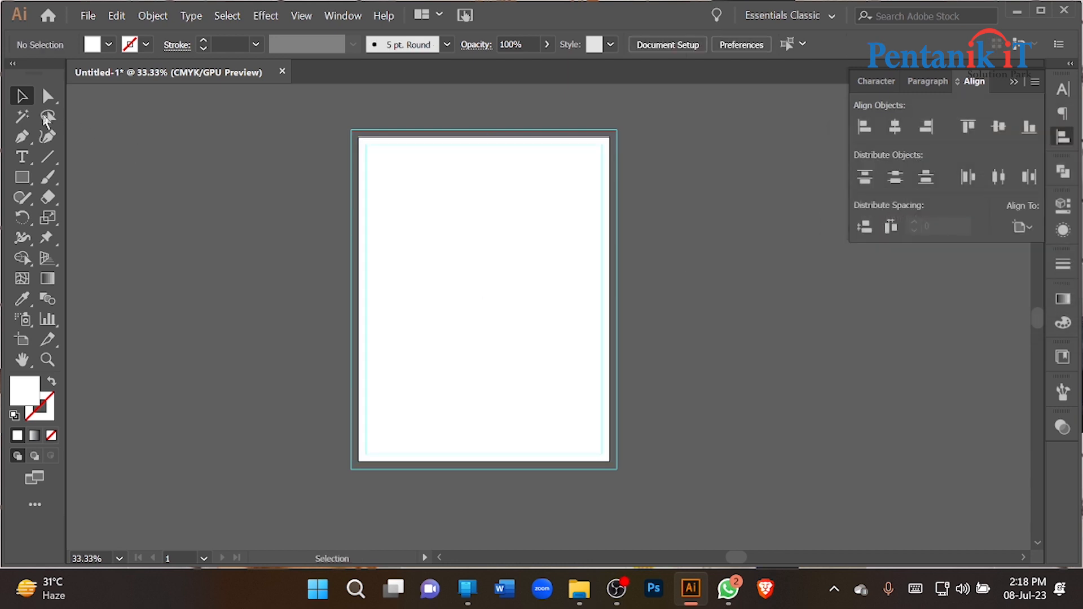
scroll(367, 164, "up", 3)
scroll(293, 185, "down", 4)
left_click_drag(333, 215, 449, 216)
key("ctrl+z")
left_click(646, 233)
scroll(367, 205, "up", 1)
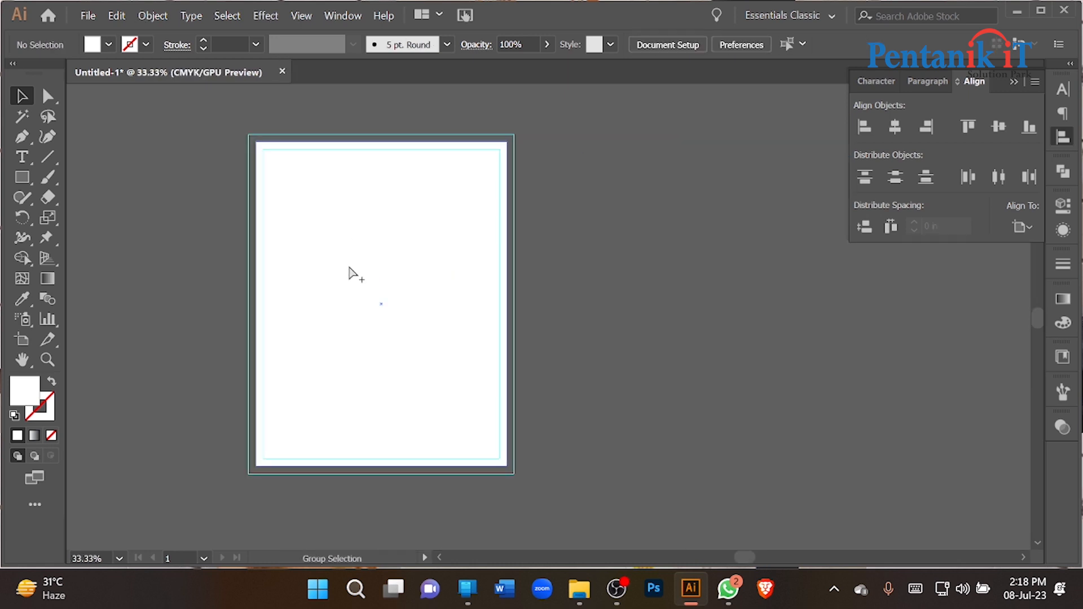
scroll(350, 274, "down", 1)
Step: Switch to the Brave browser and search Google Images for "flyer design"
left_click(765, 588)
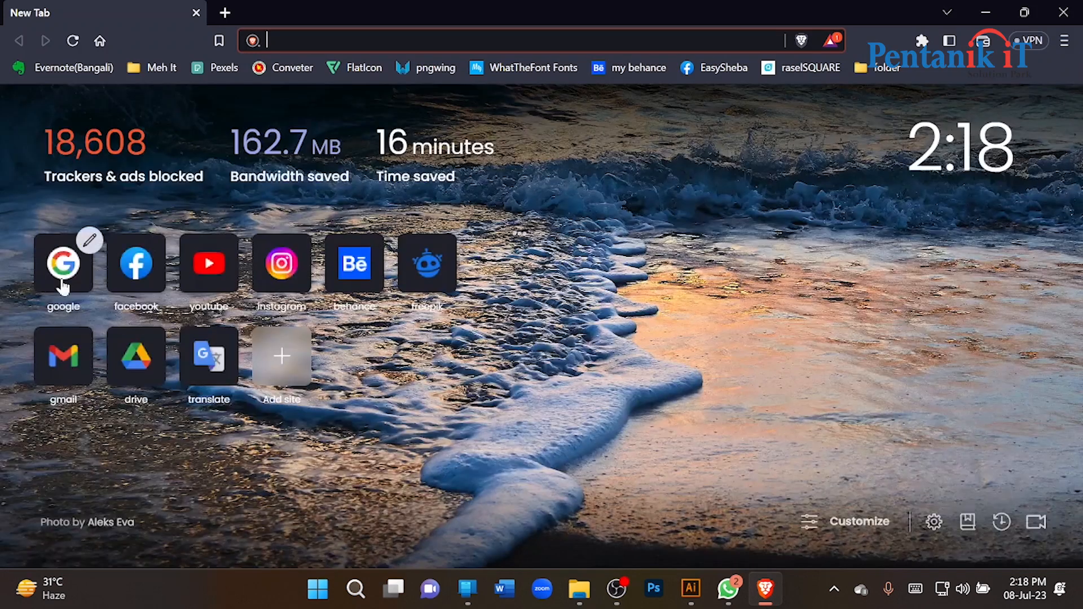
left_click(64, 259)
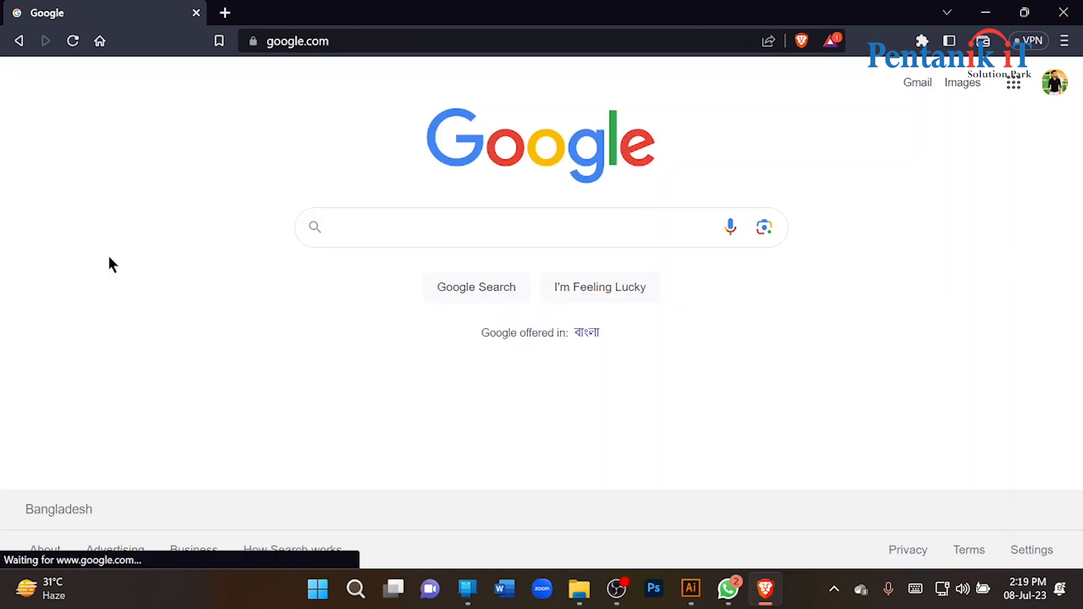
type("flyer")
key("Down")
key("Return")
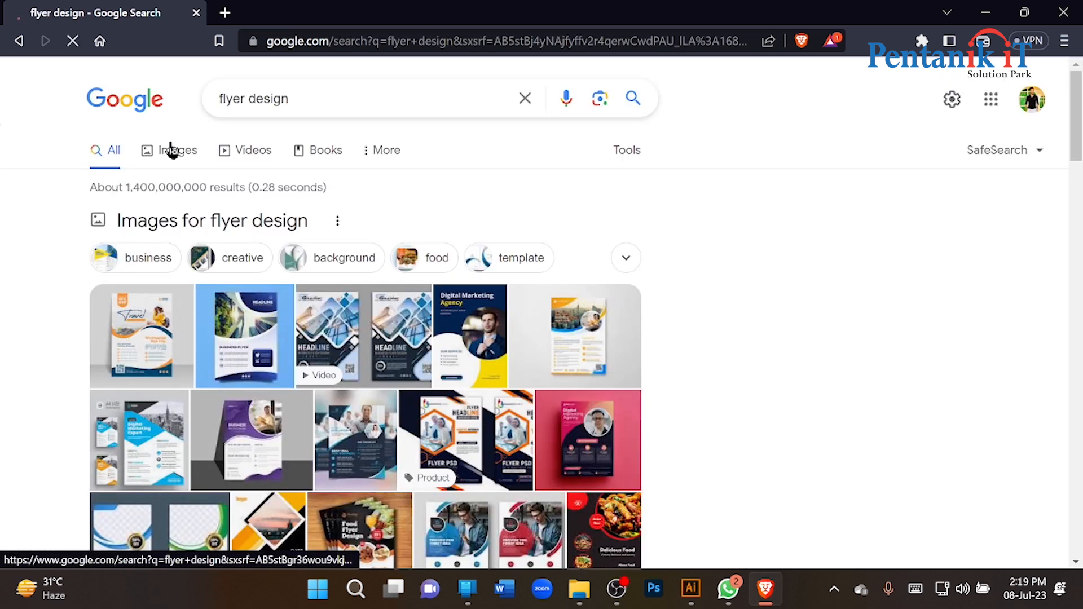
left_click(171, 151)
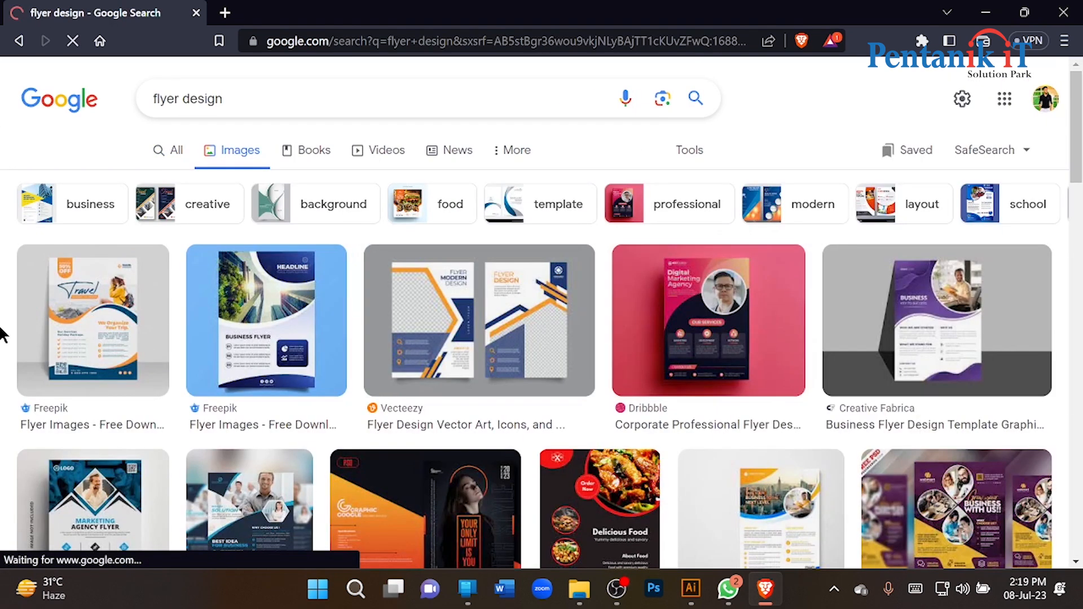
Step: Change the image search to "real state flyer design" and browse the resulting flyers for layout ideas
left_click(154, 99)
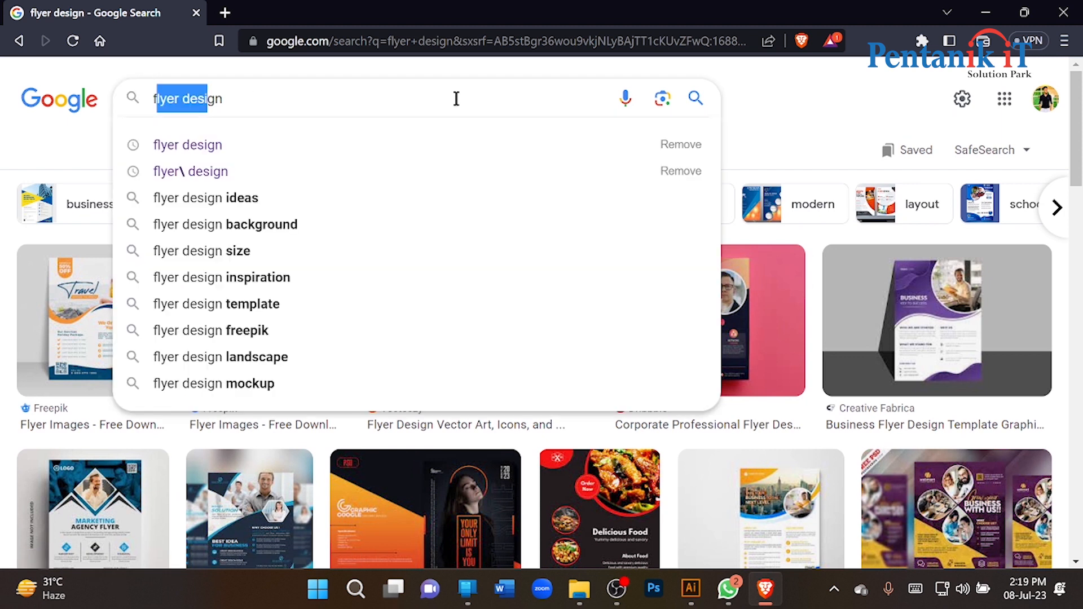
type("real state")
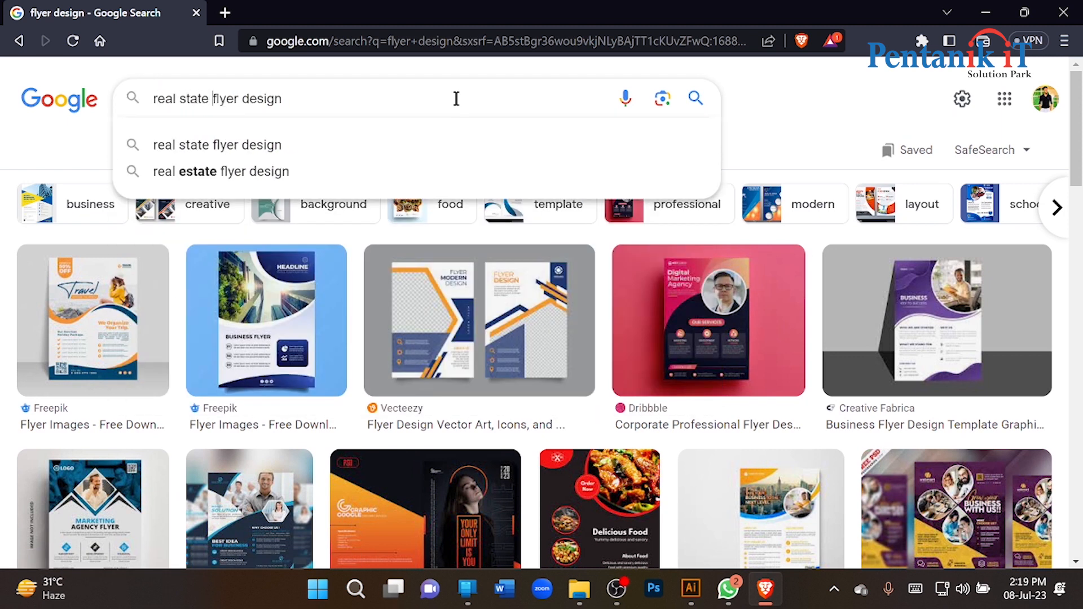
key("Return")
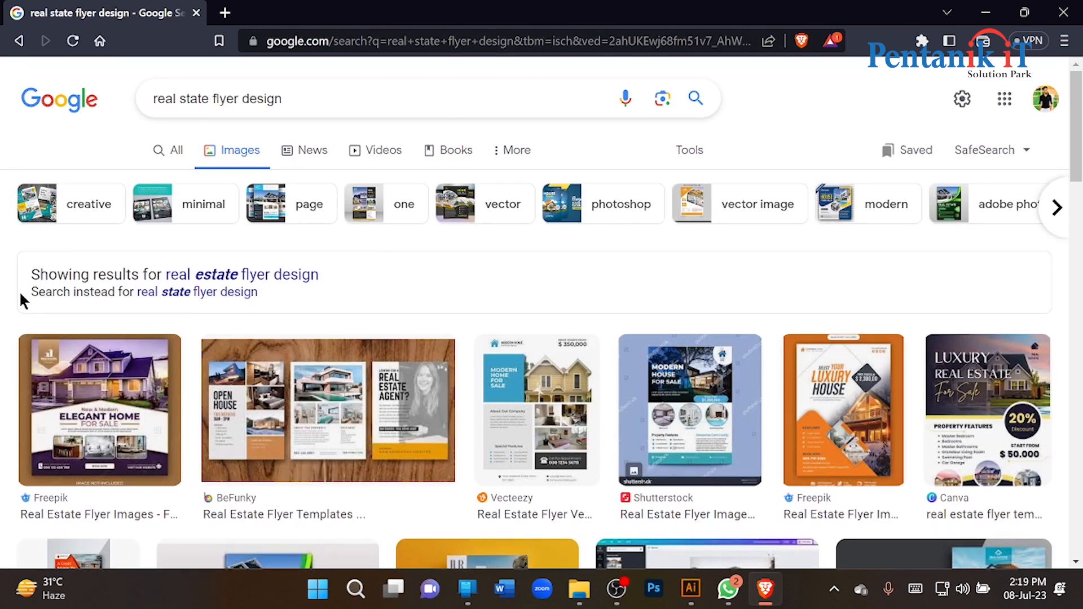
scroll(19, 290, "down", 1)
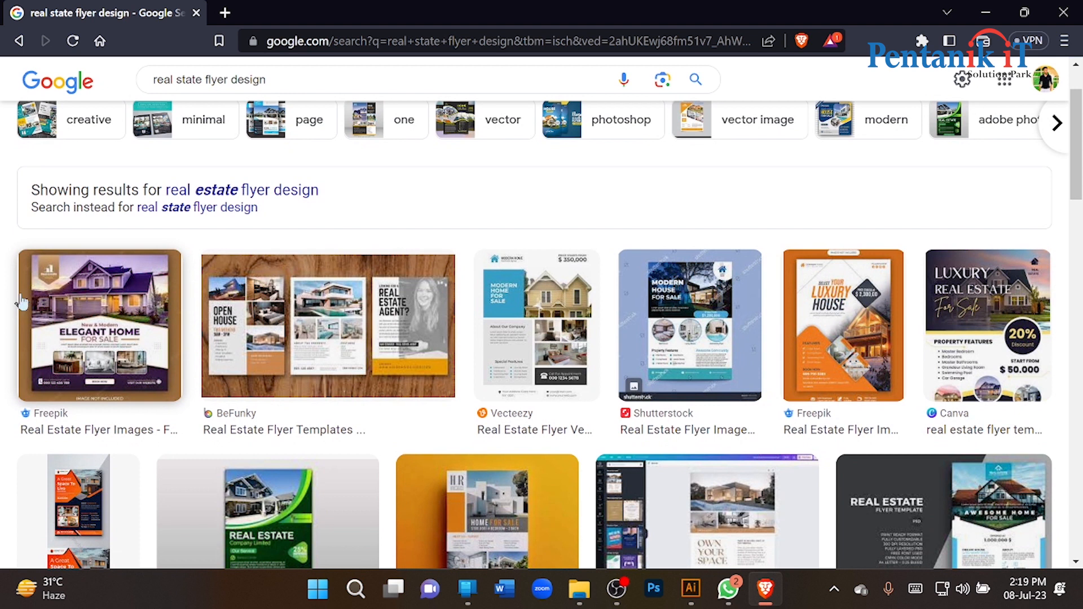
scroll(20, 302, "down", 1)
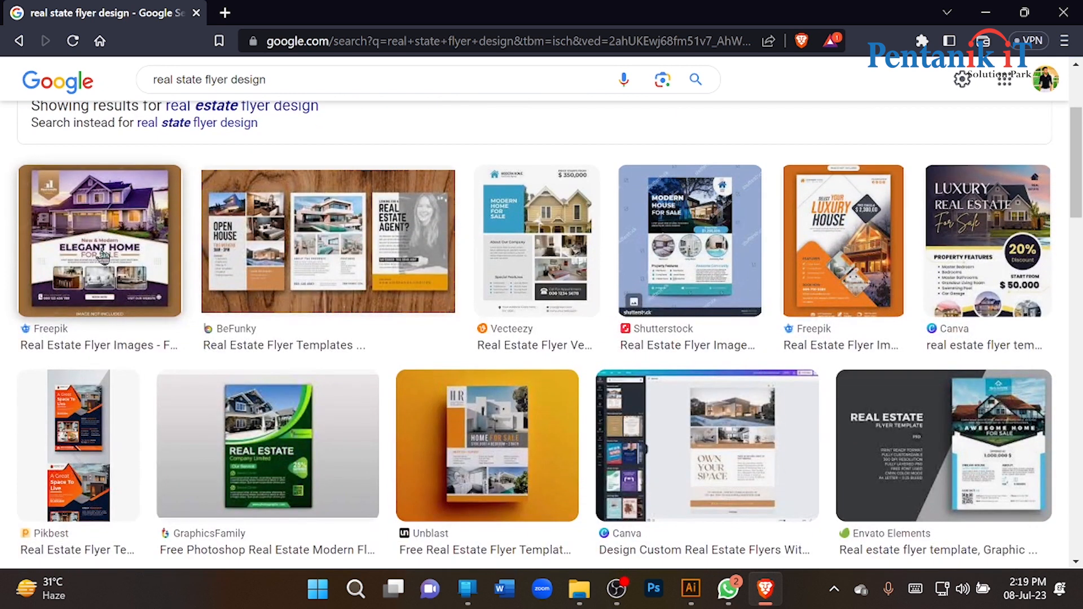
Step: Copy the purple Elegant Home flyer image from the Freepik search result and paste it into the Illustrator document
left_click(102, 255)
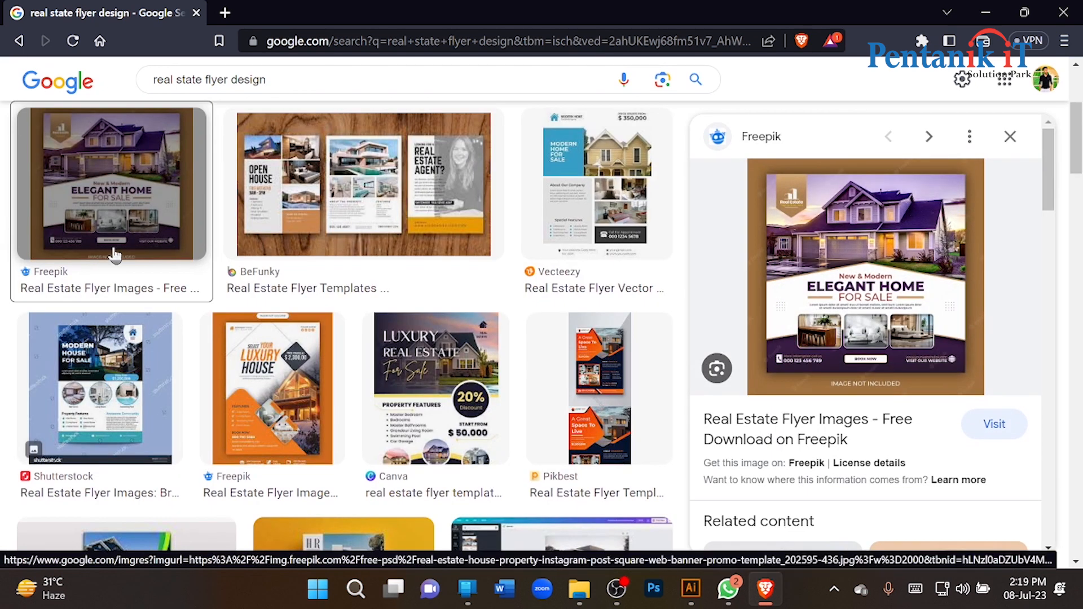
right_click(880, 208)
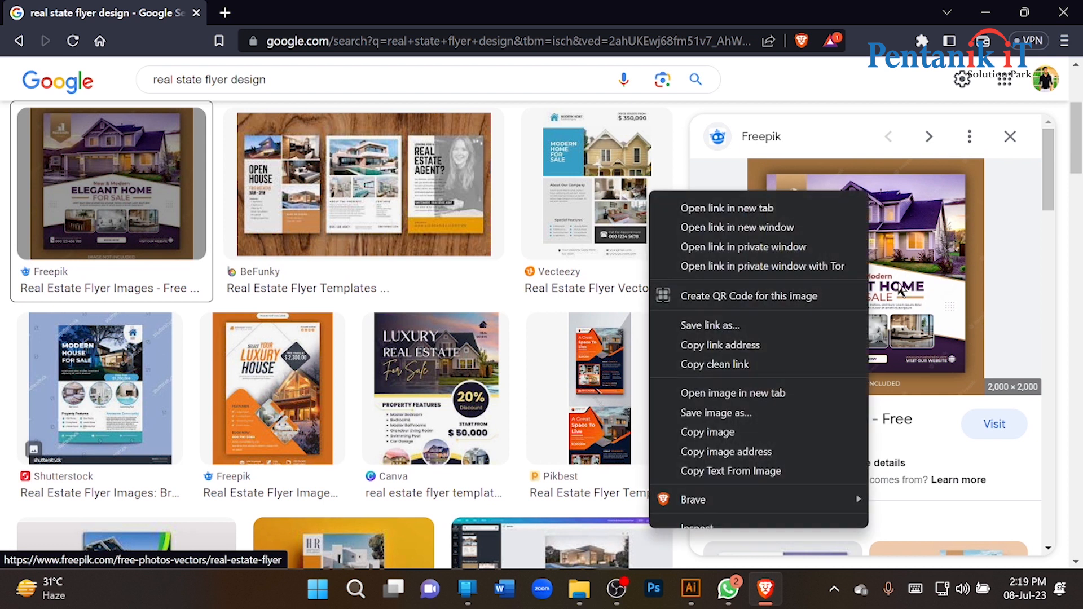
left_click(715, 431)
left_click(688, 589)
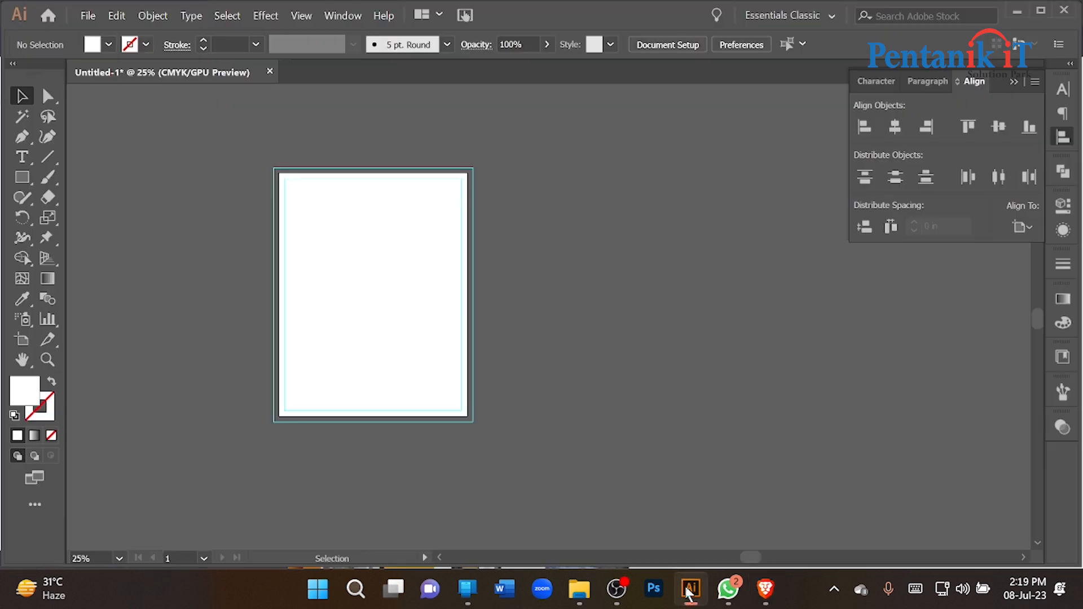
key("ctrl+v")
key("ctrl+minus")
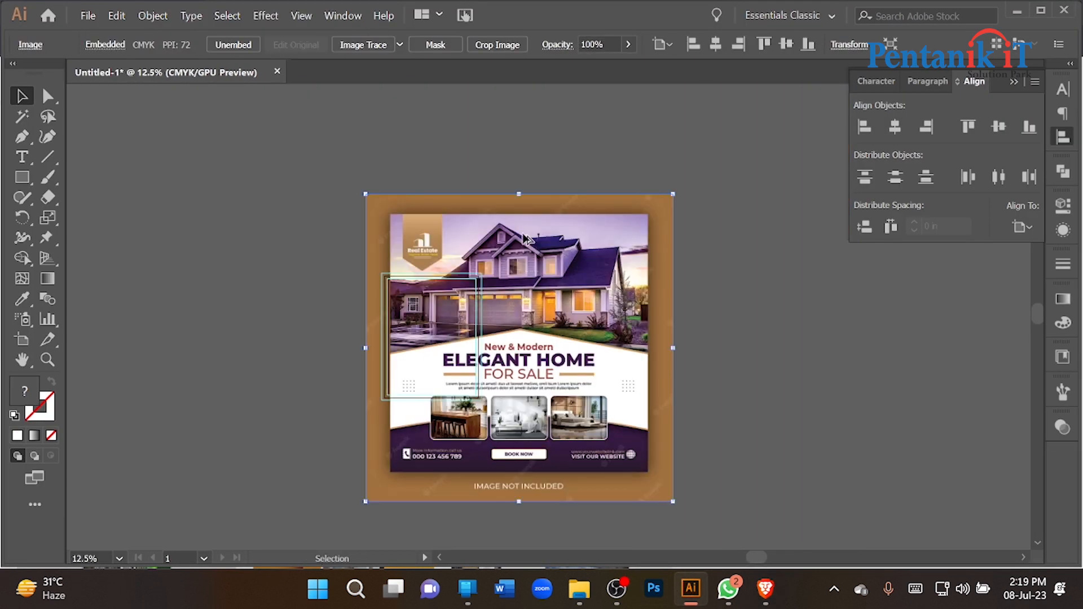
Step: Scale down the pasted Elegant Home flyer, place it to the right of the artboard and lock it as a reference
left_click_drag(520, 348, 615, 324)
scroll(423, 351, "up", 1)
scroll(423, 350, "up", 1)
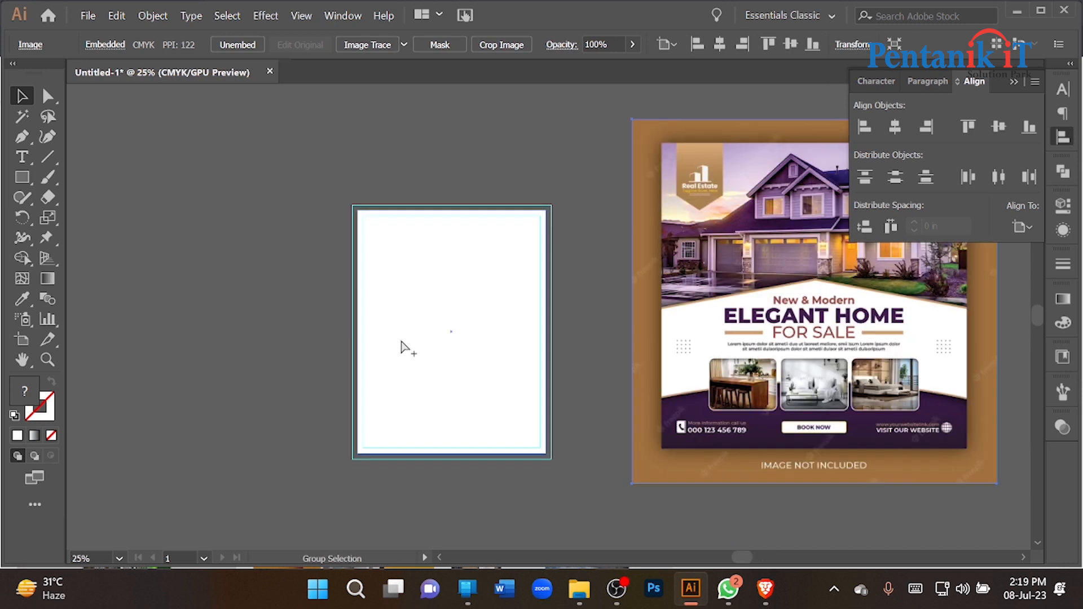
left_click_drag(479, 379, 421, 356)
left_click(535, 255)
left_click(644, 241)
key("ctrl+2")
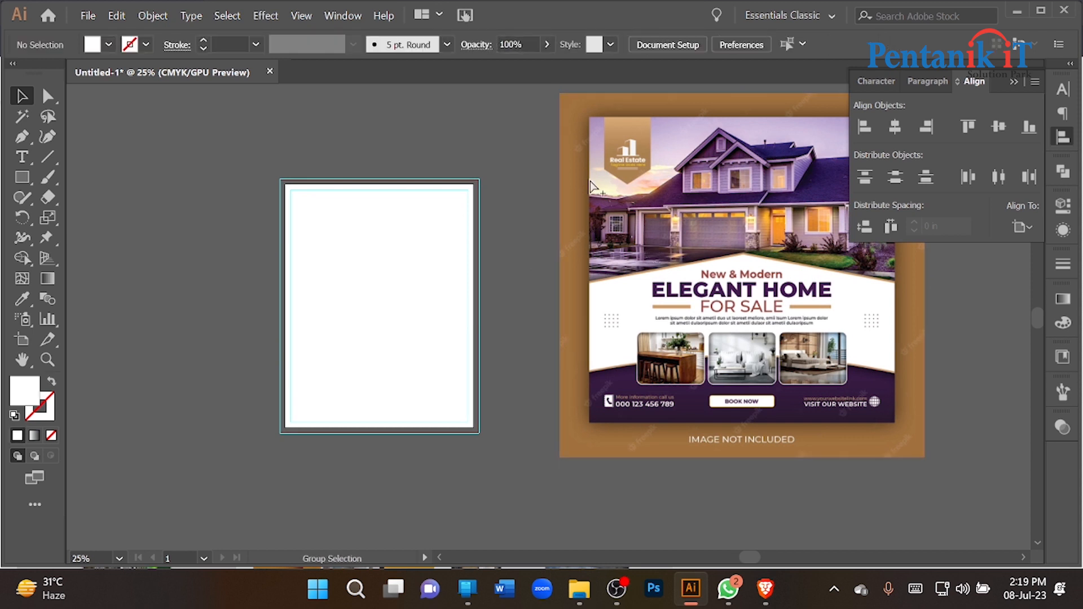
Step: Draw a white rectangle across the full artboard width, covering about the lower half of the page
scroll(587, 179, "down", 1)
scroll(642, 242, "up", 1)
left_click_drag(22, 177, 101, 177)
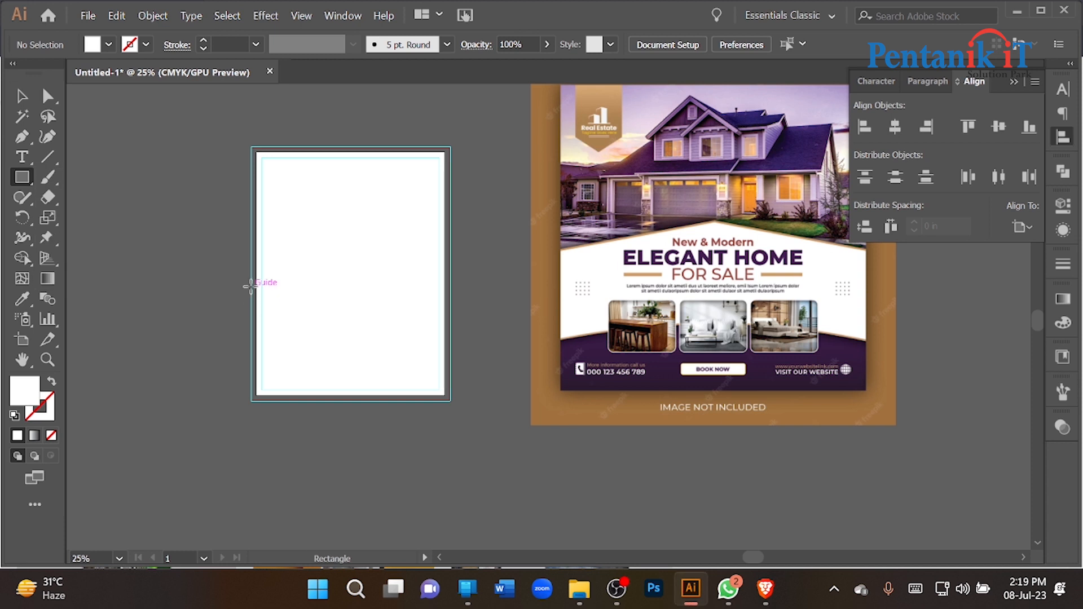
left_click_drag(257, 267, 445, 394)
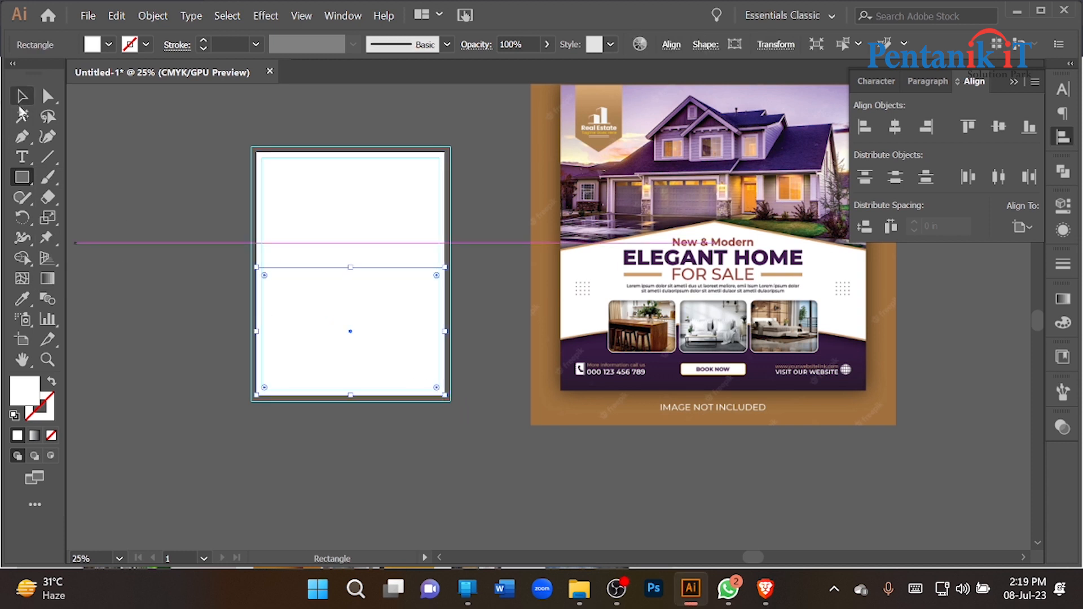
left_click(22, 96)
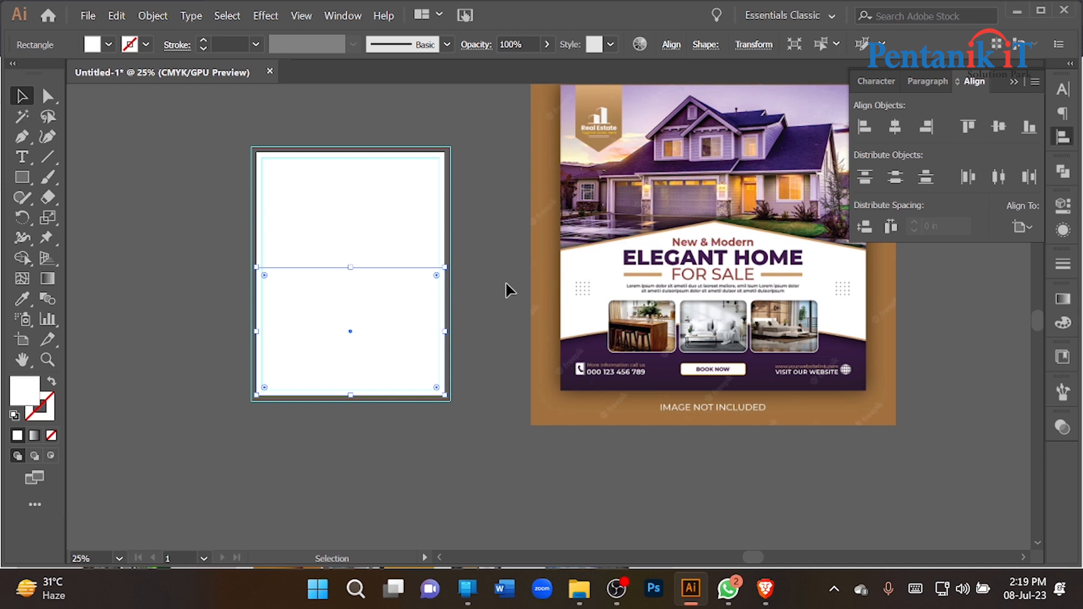
Step: Bend the middle of the rectangle's upper edge upward into a shallow arch with the Curvature tool
left_click(47, 136)
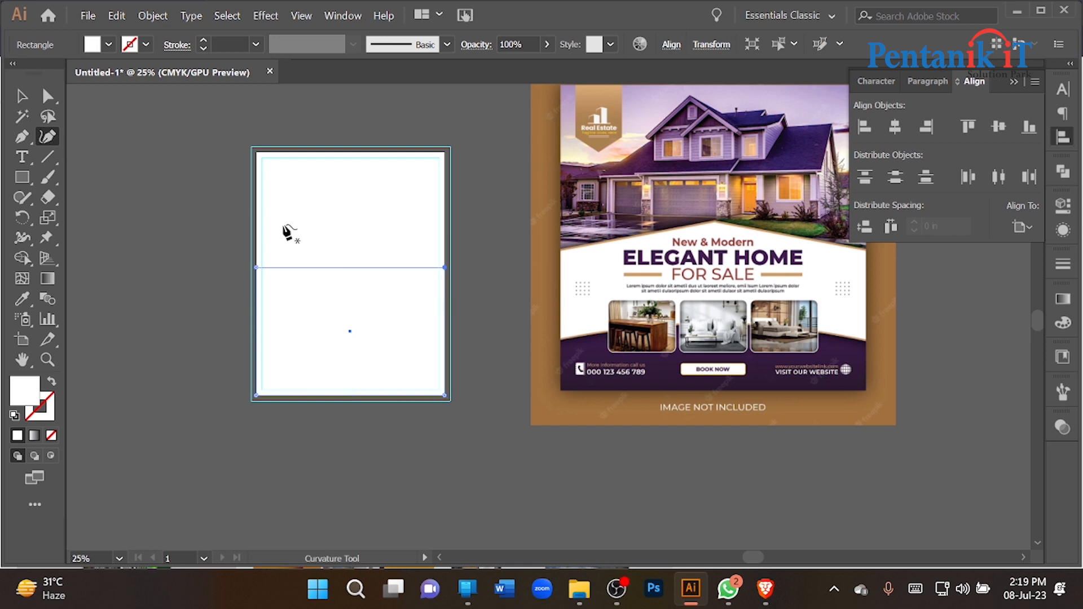
left_click_drag(350, 268, 353, 249)
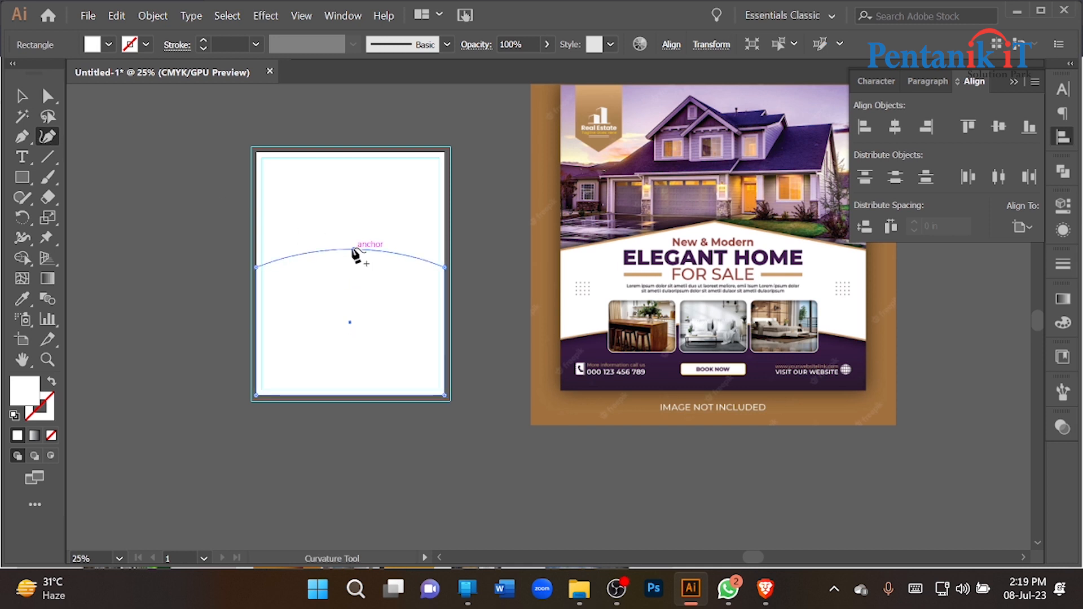
left_click(22, 96)
left_click(22, 300)
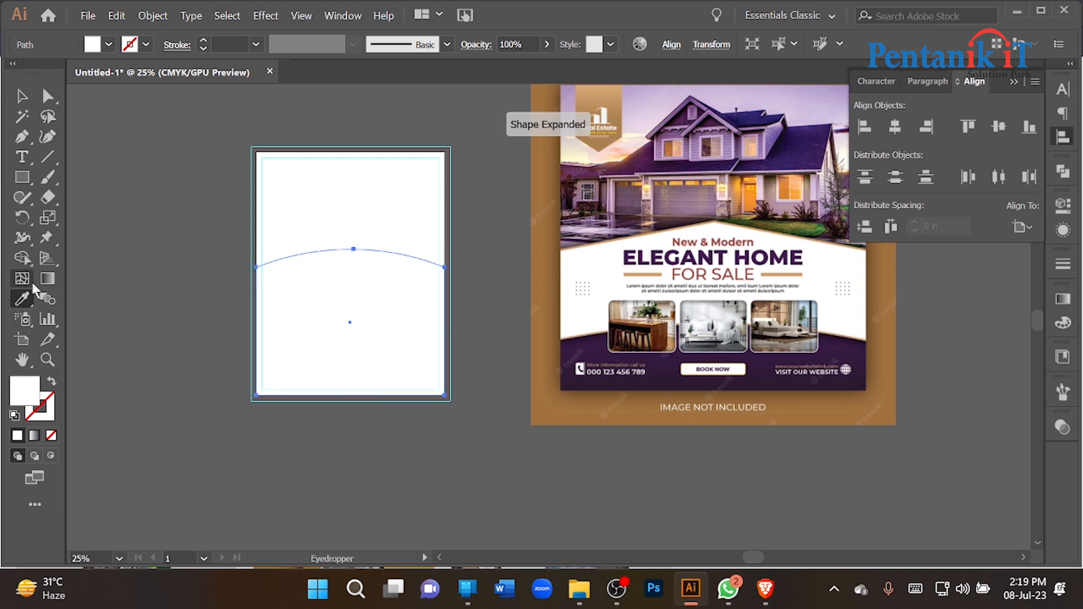
left_click(133, 157)
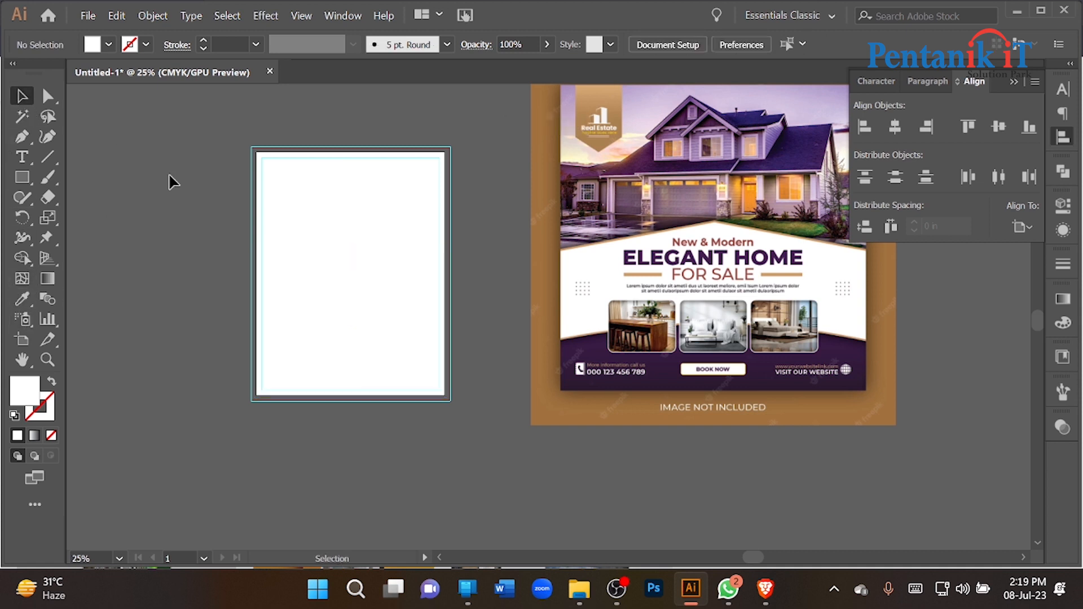
Step: Switch to Brave, browse the real estate flyer results and copy the orange Luxury House flyer image from Freepik
left_click(765, 588)
scroll(374, 350, "down", 5)
left_click(319, 172)
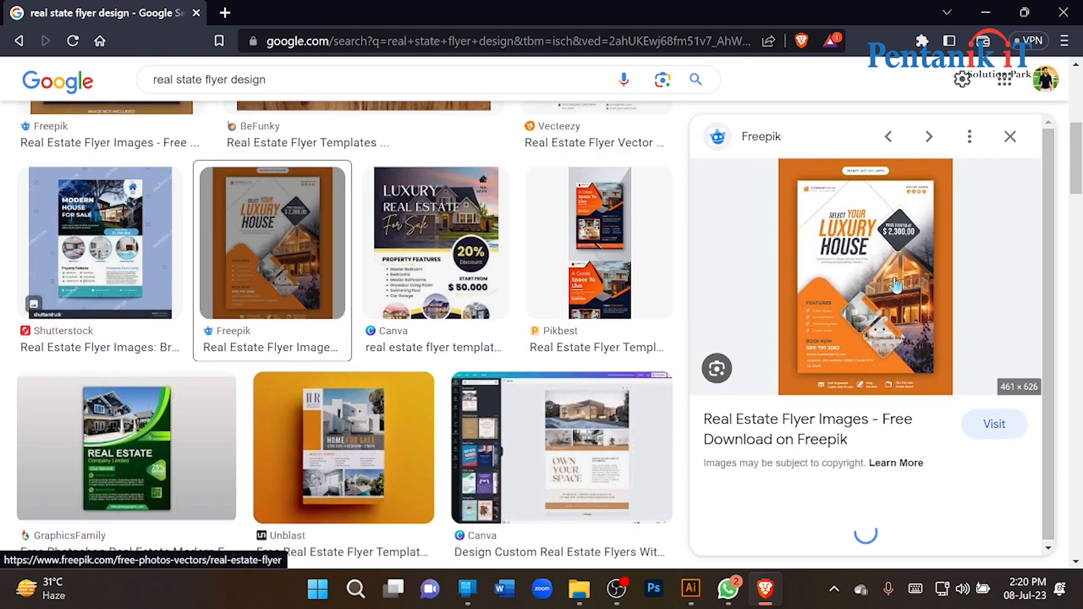
scroll(403, 294, "down", 10)
scroll(367, 288, "up", 10)
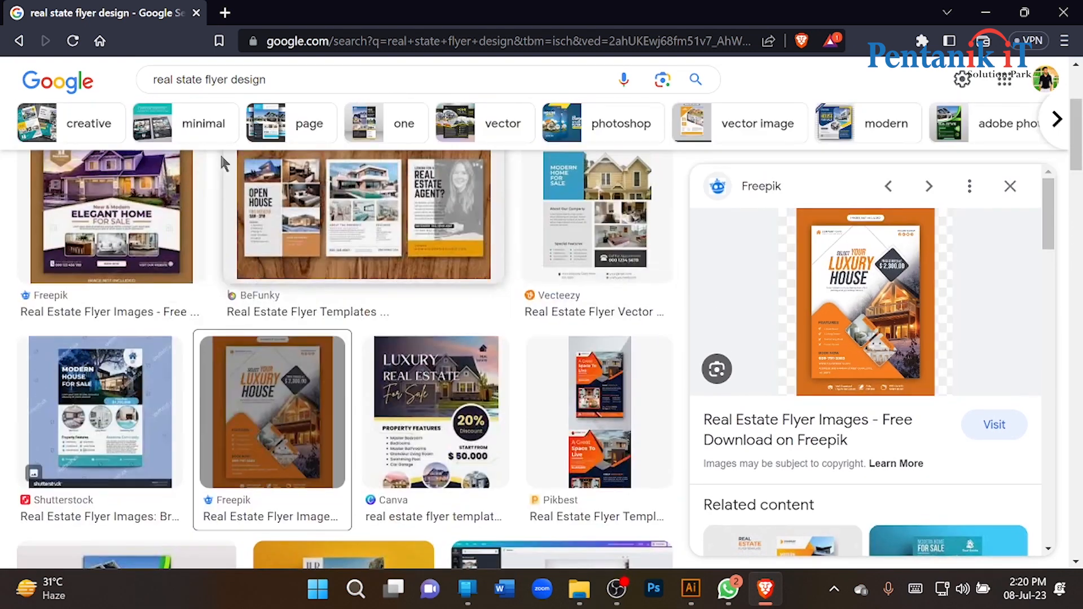
scroll(155, 273, "down", 3)
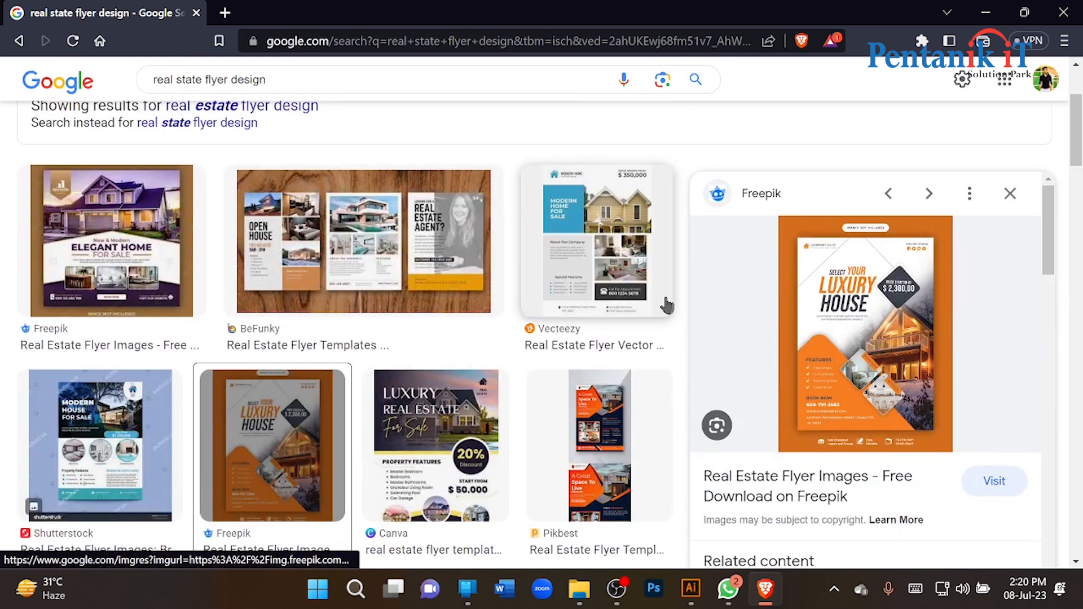
scroll(418, 307, "down", 12)
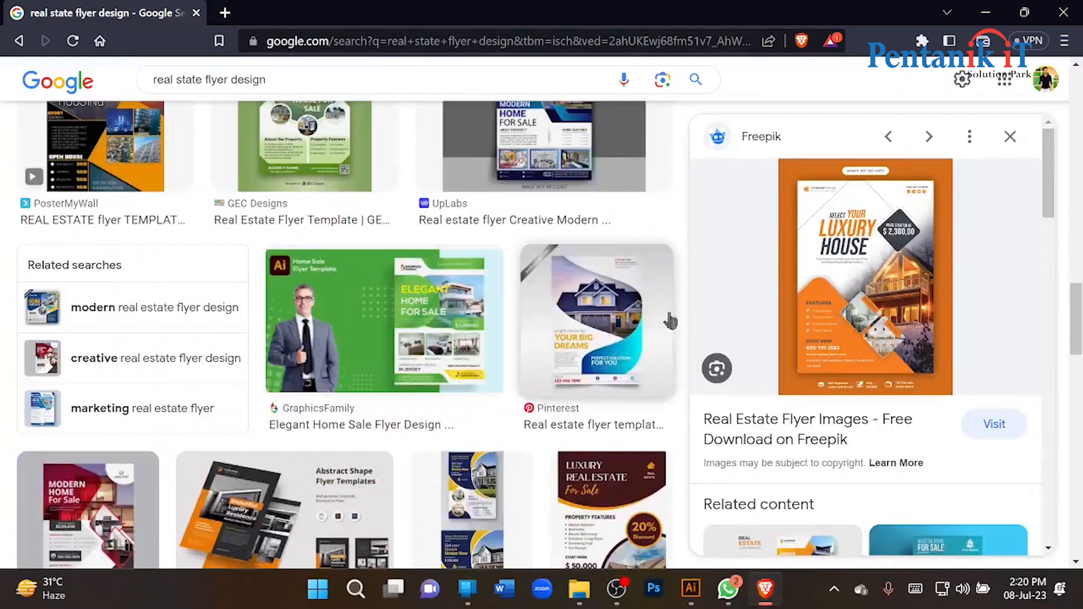
right_click(873, 221)
left_click(714, 458)
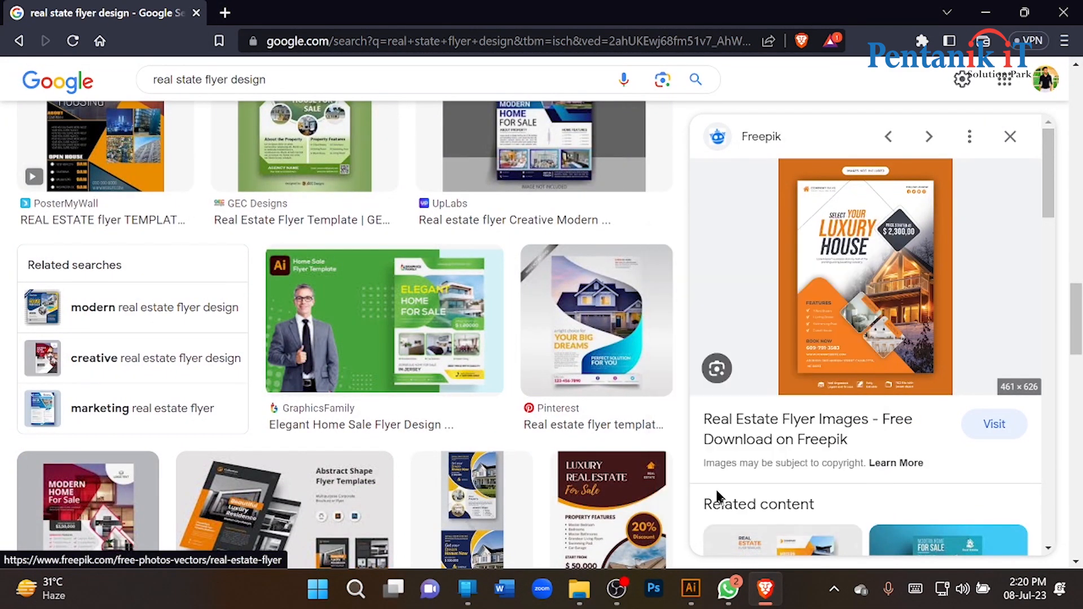
Step: Switch to Illustrator, paste the orange Luxury House flyer and place it just left of the artboard
left_click(691, 588)
key("ctrl+v")
left_click_drag(395, 319, 627, 383)
left_click_drag(812, 383, 446, 315)
left_click(102, 211)
Step: Draw a small rectangle on the empty canvas above and left of the orange flyer, and duplicate it alongside
left_click(22, 178)
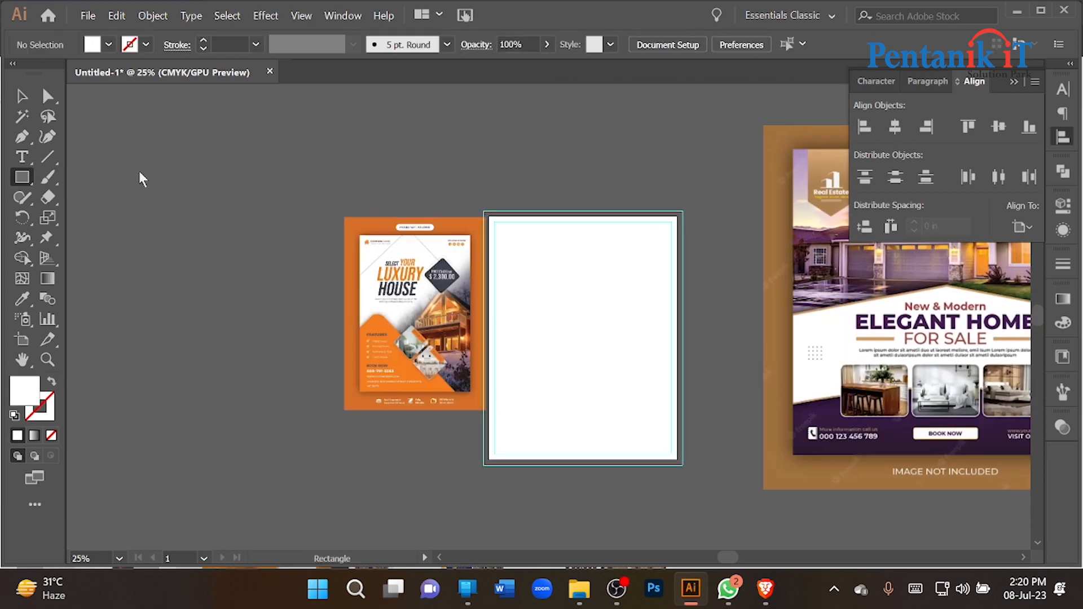
left_click_drag(152, 170, 243, 241)
left_click(22, 96)
left_click_drag(182, 197, 288, 197)
Step: Fill the two small rectangles with the orange and the dark blue-grey sampled from the Luxury House flyer
left_click(169, 201)
left_click(22, 299)
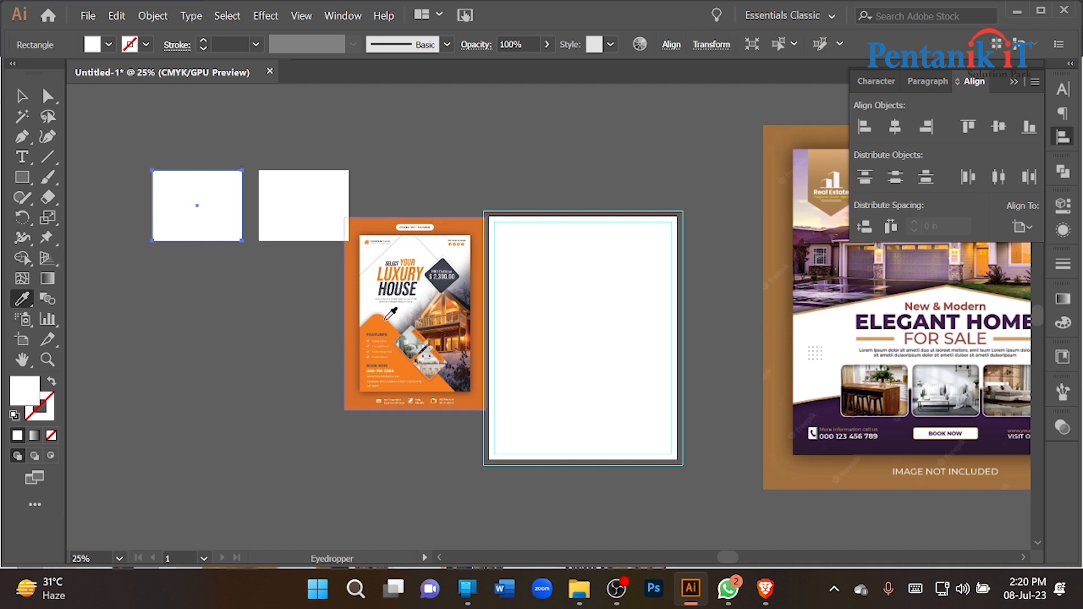
left_click(377, 322)
left_click(305, 204, "ctrl")
left_click(444, 264)
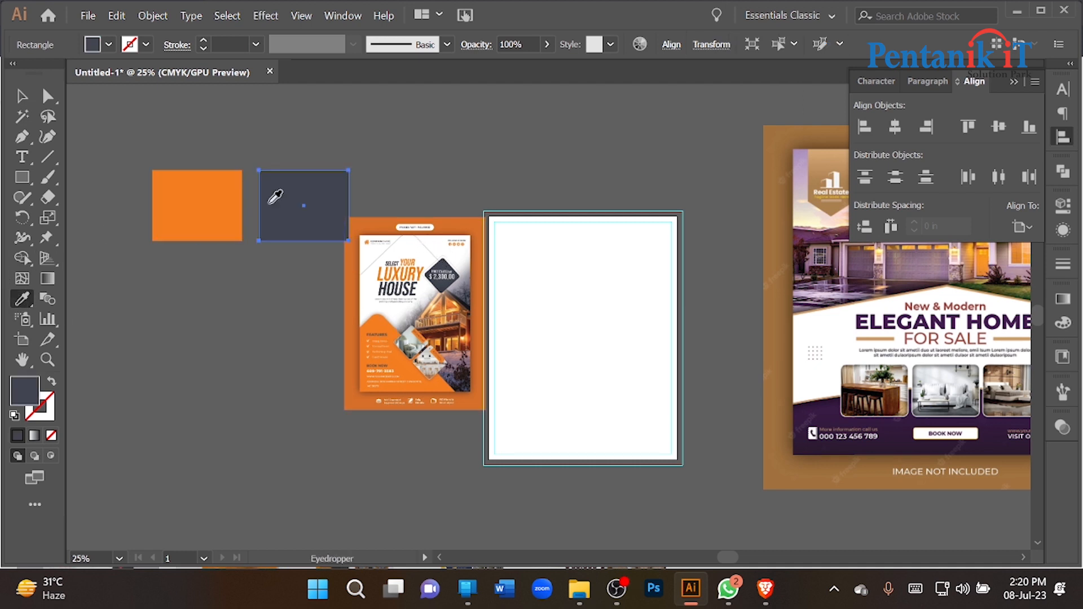
Step: Delete the orange Luxury House flyer and move both color swatches together on the canvas left of the artboard
left_click(23, 97)
left_click(355, 234)
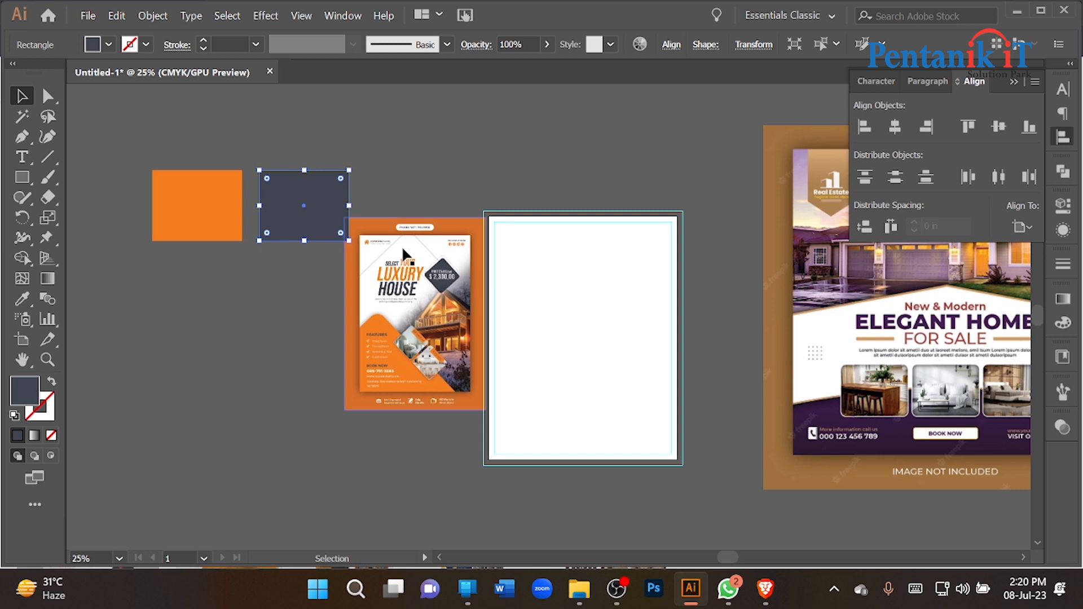
key("Delete")
left_click_drag(405, 297, 349, 277)
left_click_drag(289, 291, 151, 176)
left_click_drag(273, 209, 326, 208)
left_click_drag(397, 297, 344, 272)
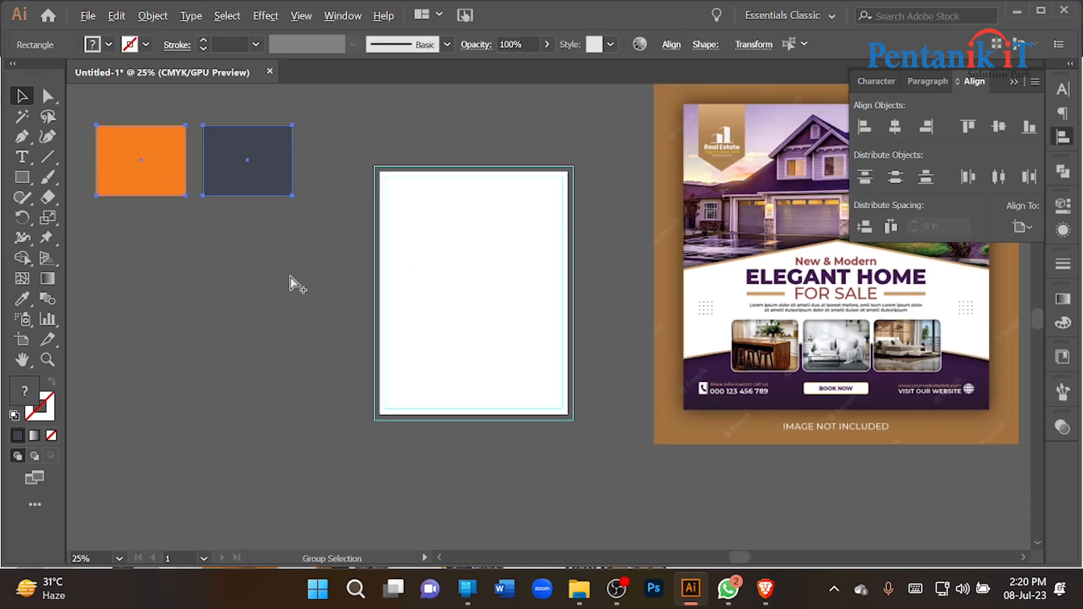
Step: Fill the arched shape on the artboard with the orange from the swatch using the Eyedropper
left_click(418, 310)
left_click(23, 299)
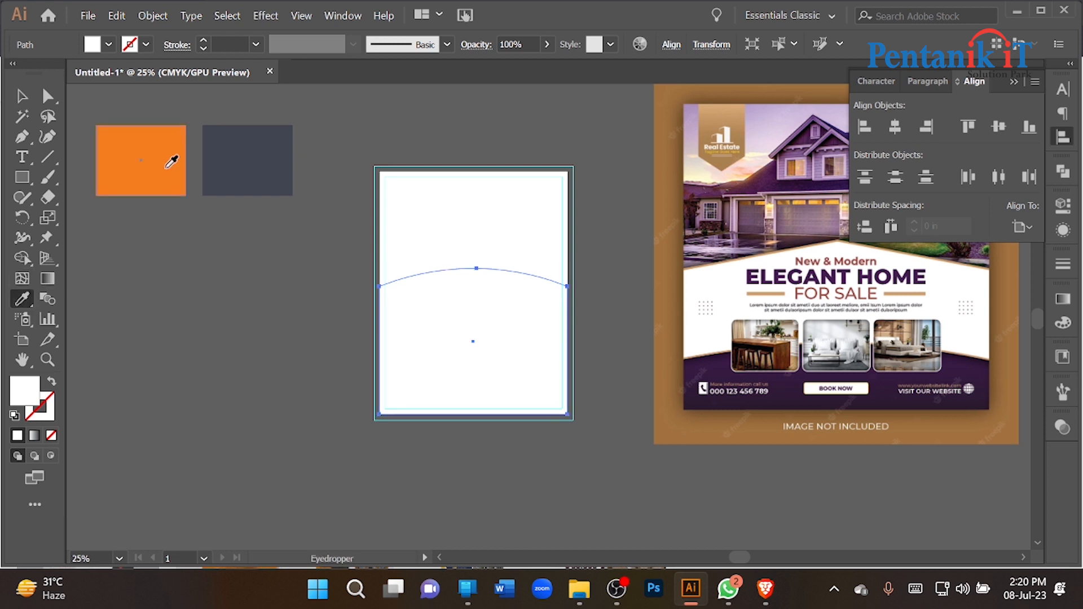
left_click(172, 158)
left_click(24, 96)
left_click_drag(305, 353, 248, 337)
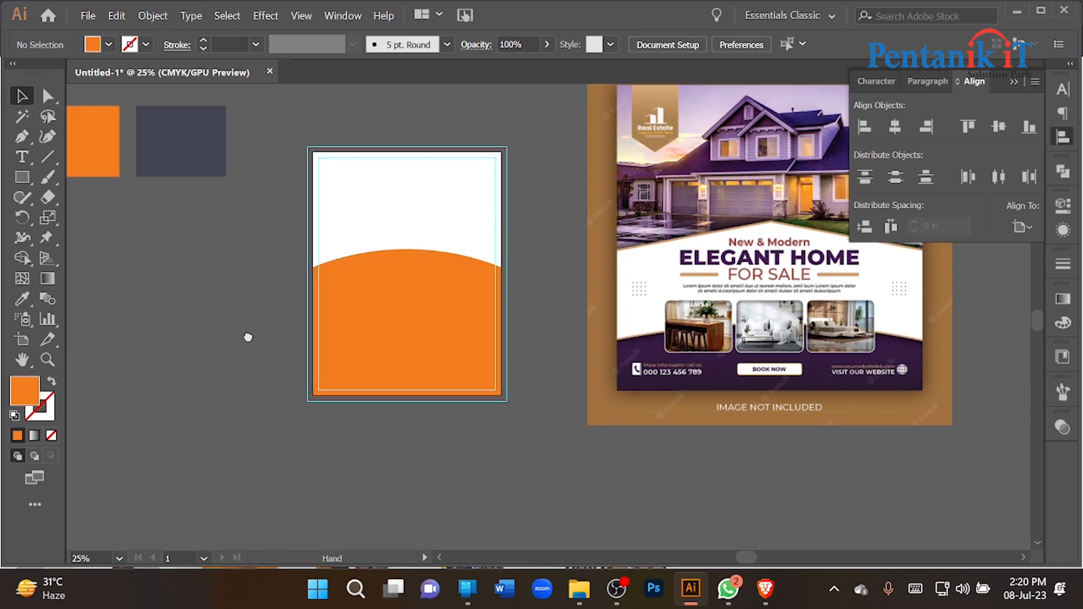
scroll(269, 337, "up", 2)
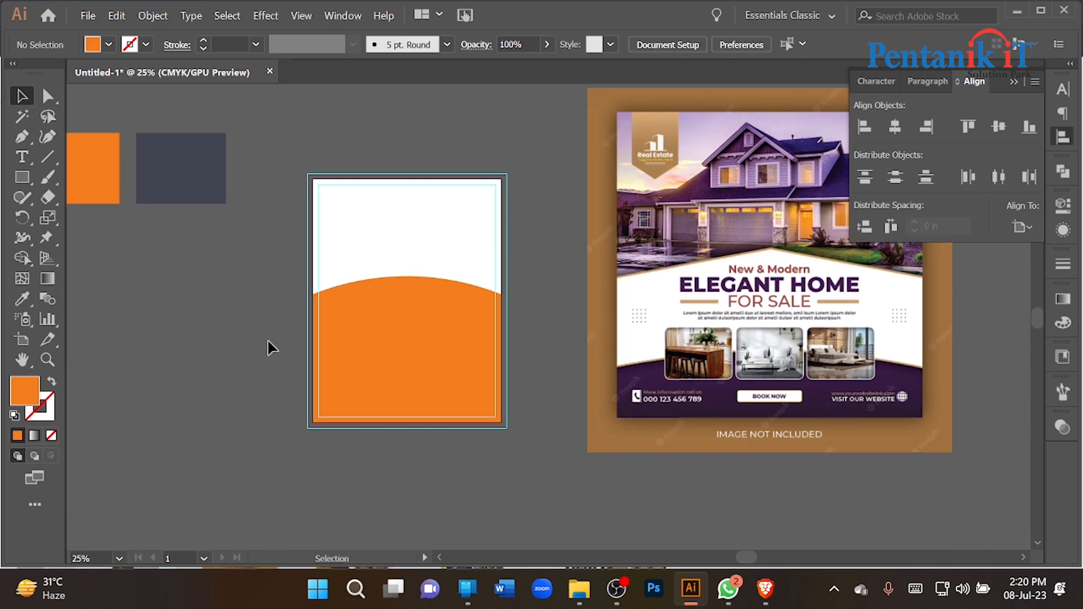
Step: Switch to Brave and search Google for "pexels" in a new tab
left_click(766, 590)
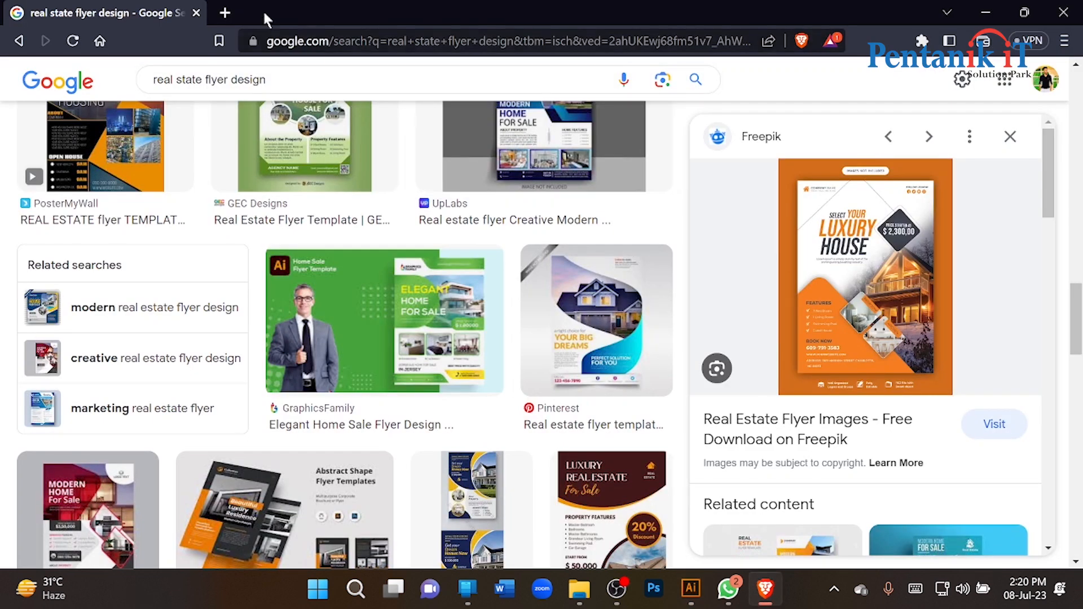
left_click(226, 13)
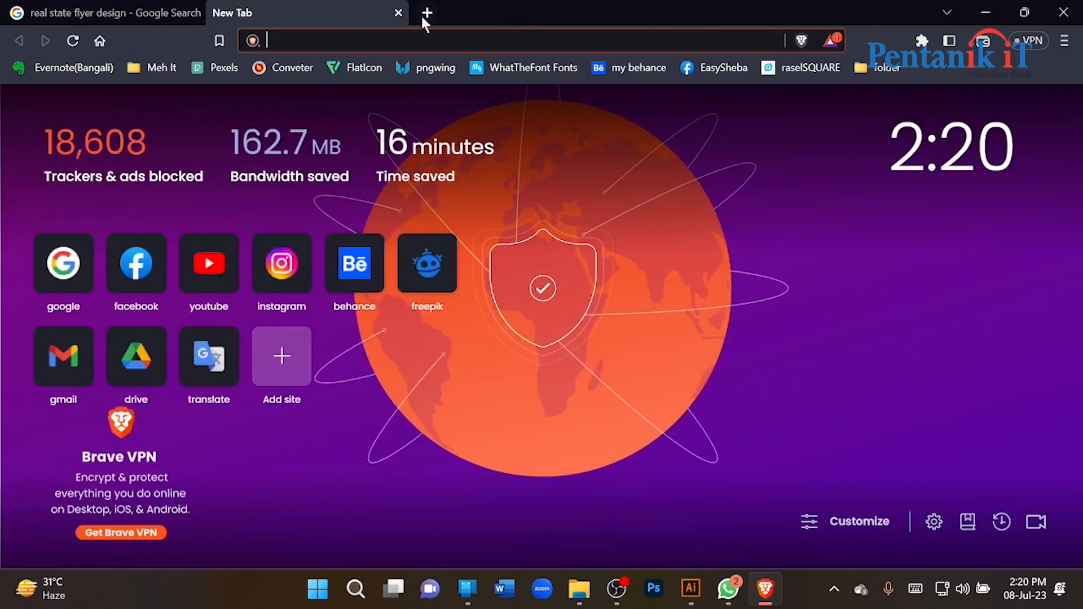
left_click(64, 263)
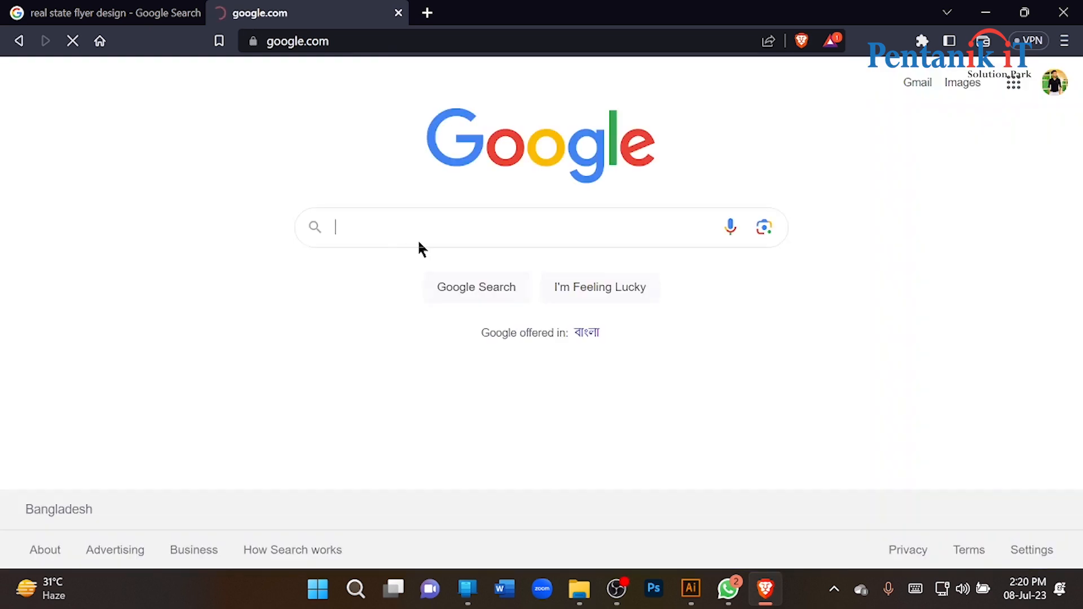
type("pexxels")
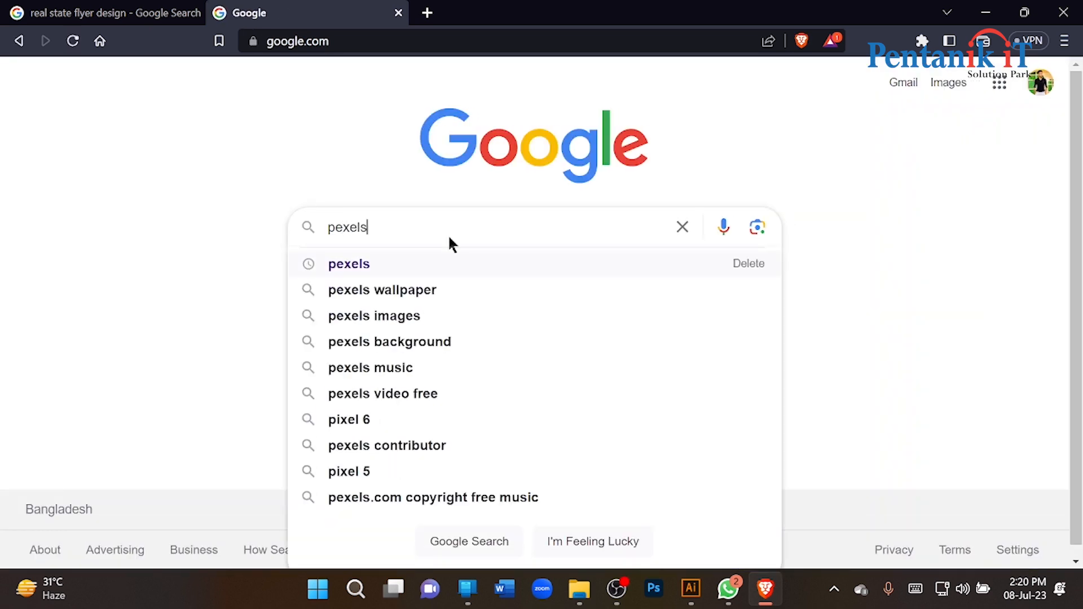
key("Return")
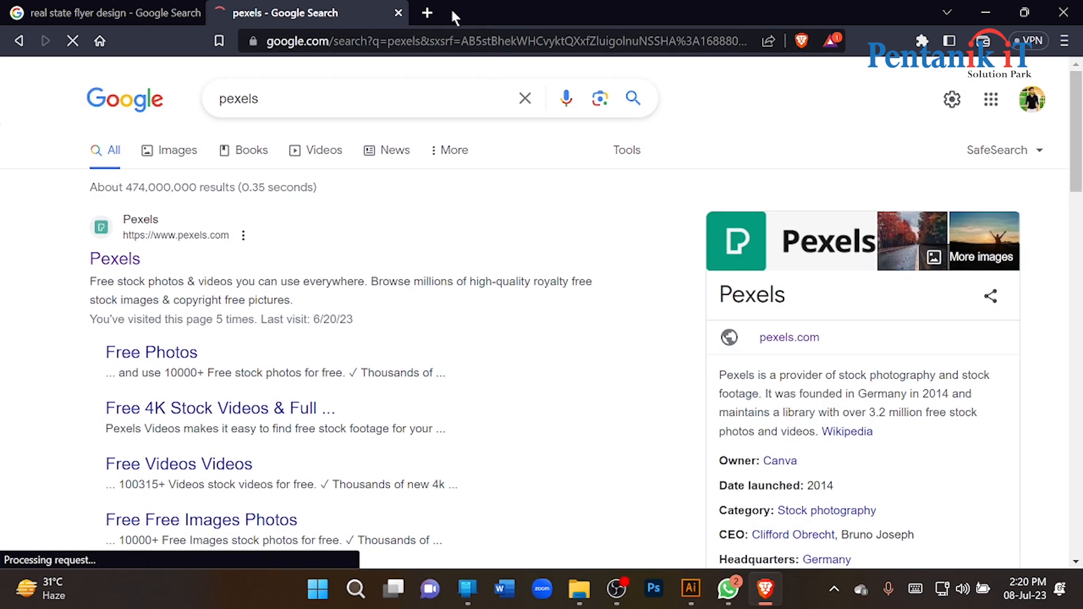
Step: Search Google for "unsplash" in another new tab and open the Unsplash website
left_click(435, 11)
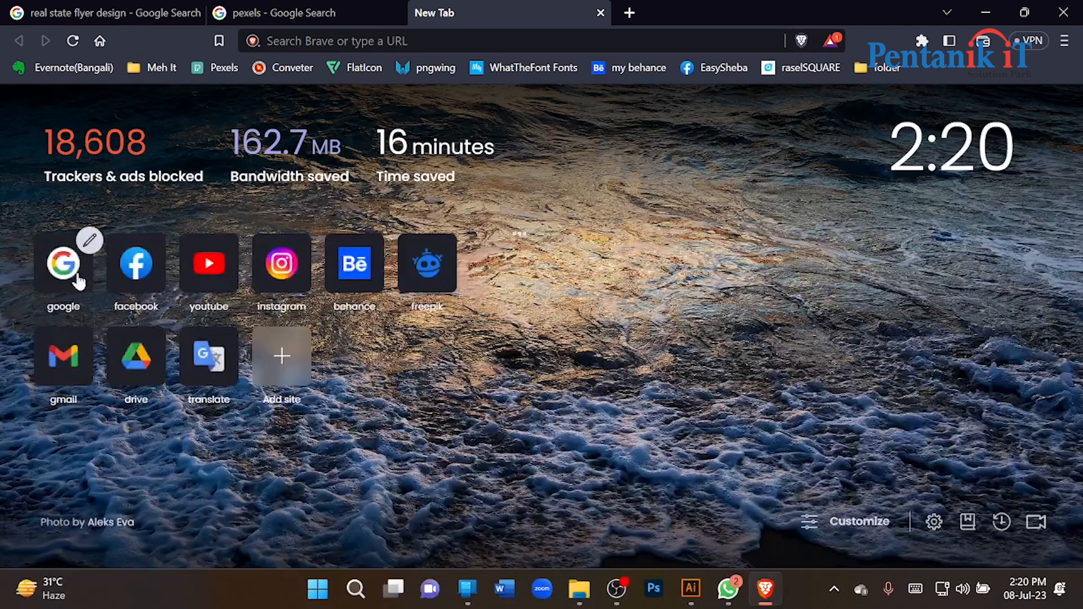
left_click(60, 262)
type("unsplash")
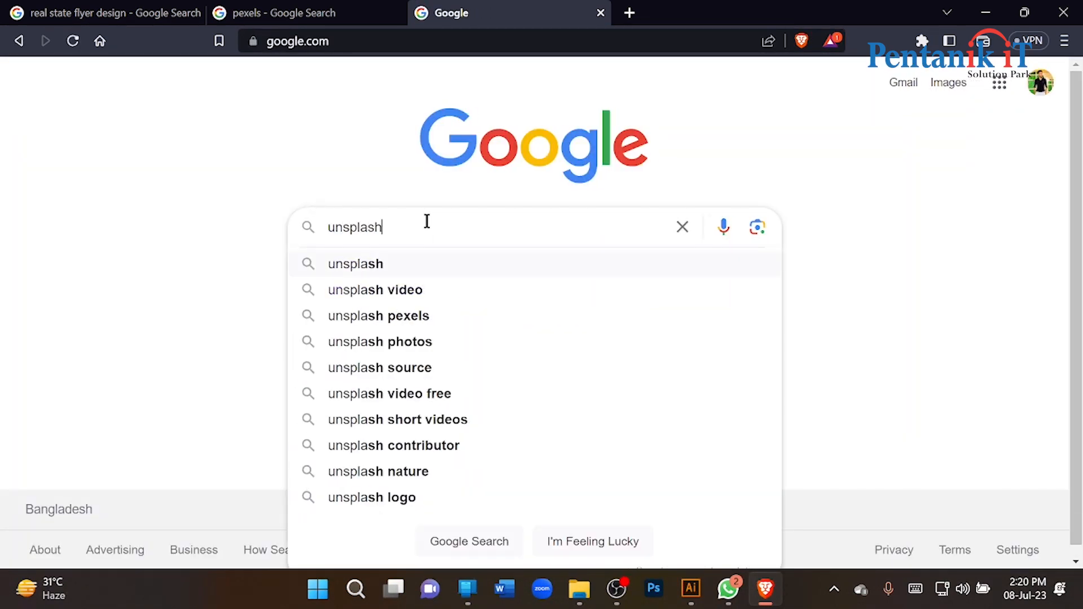
key("Return")
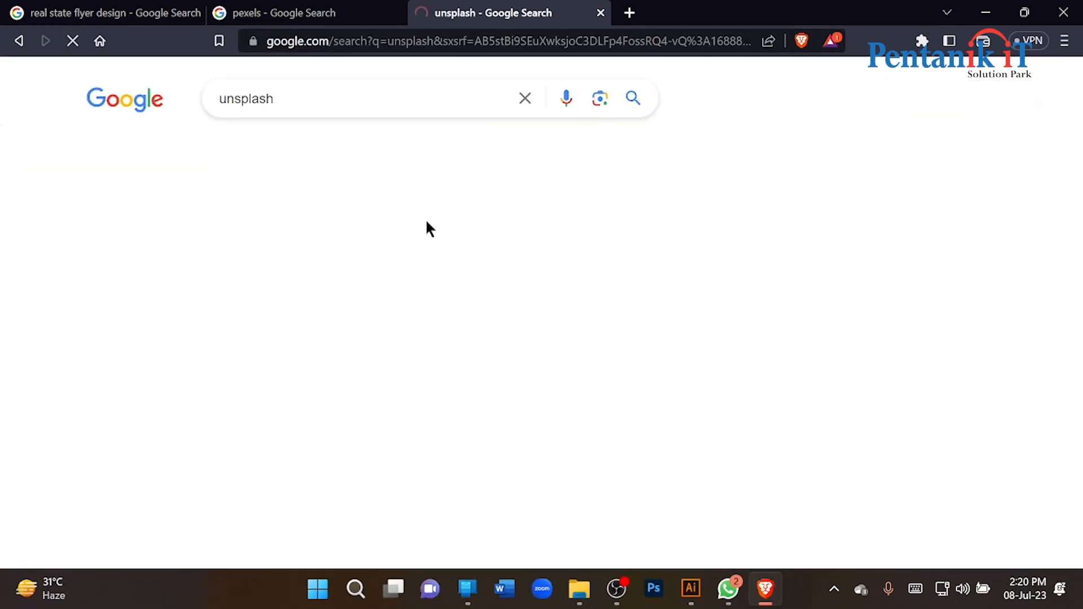
left_click(245, 257)
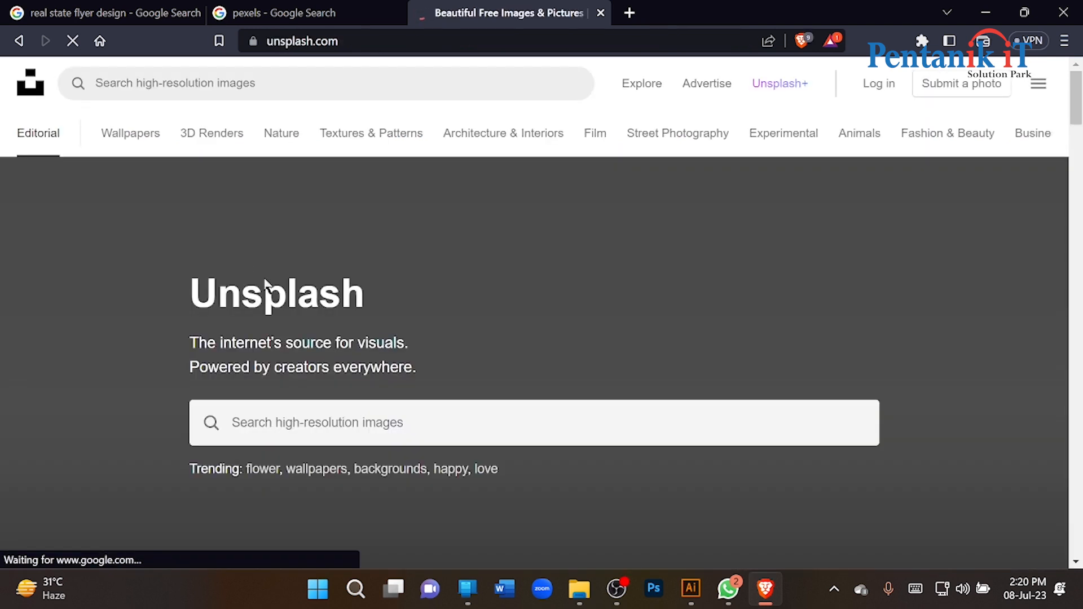
Step: Search Unsplash for "real estate" photos
left_click(300, 423)
type("real")
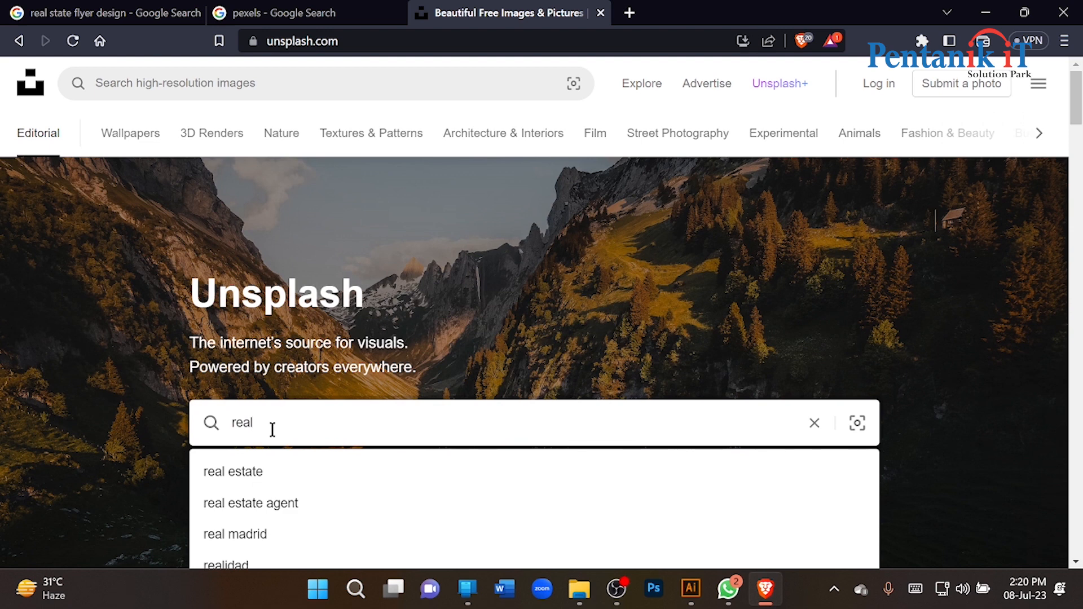
left_click(262, 473)
left_click(316, 13)
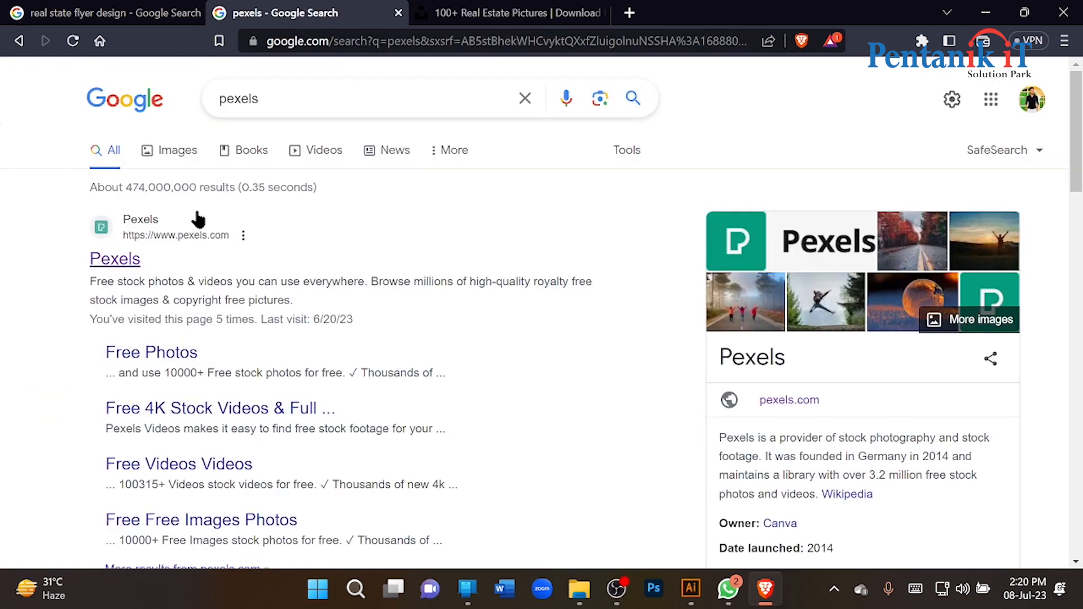
left_click(483, 13)
Step: Find the photo of the white and brown modern house with a pool and save it to Downloads as a JPEG
scroll(251, 367, "down", 3)
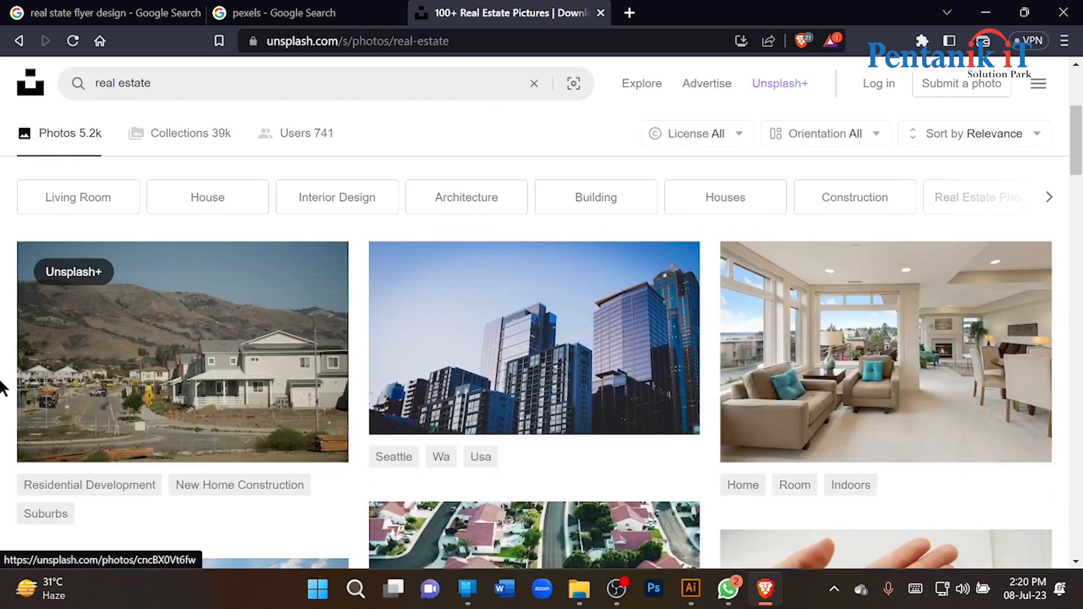
scroll(3, 388, "down", 15)
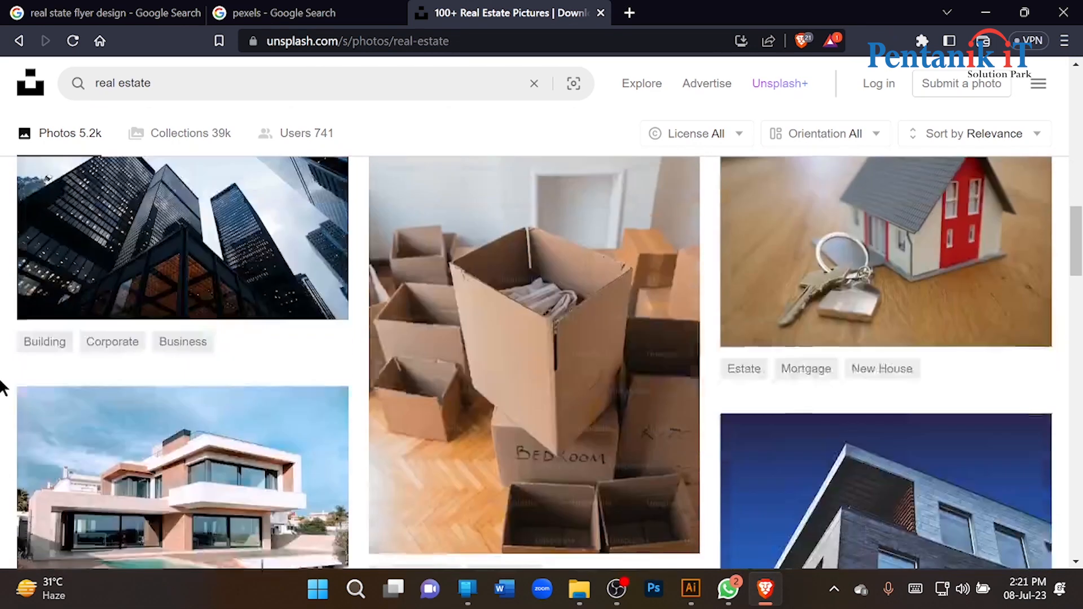
scroll(3, 389, "down", 3)
mouse_move(202, 284)
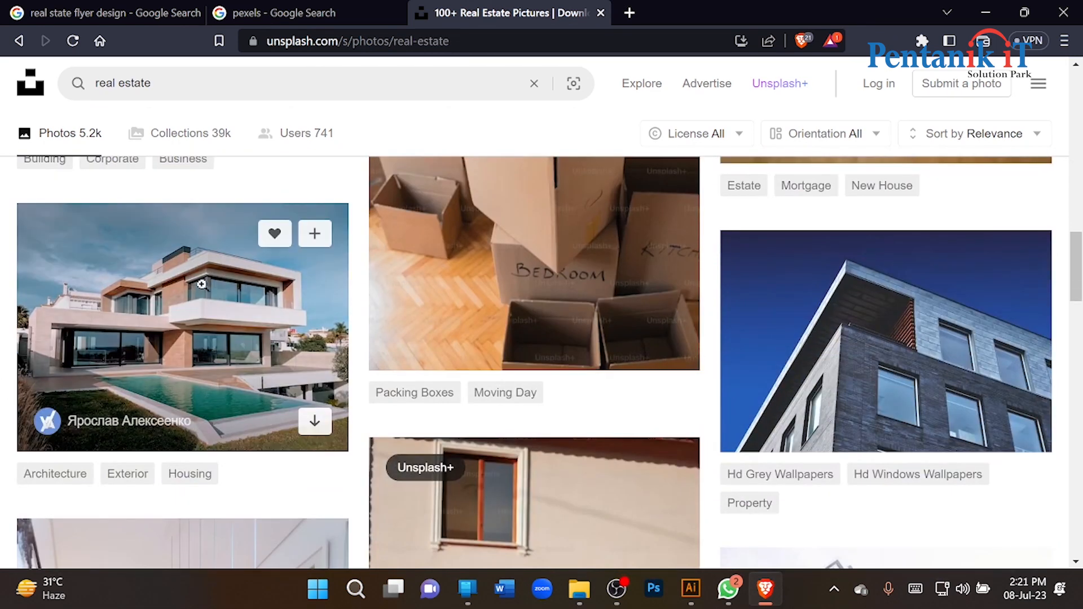
left_click(202, 283)
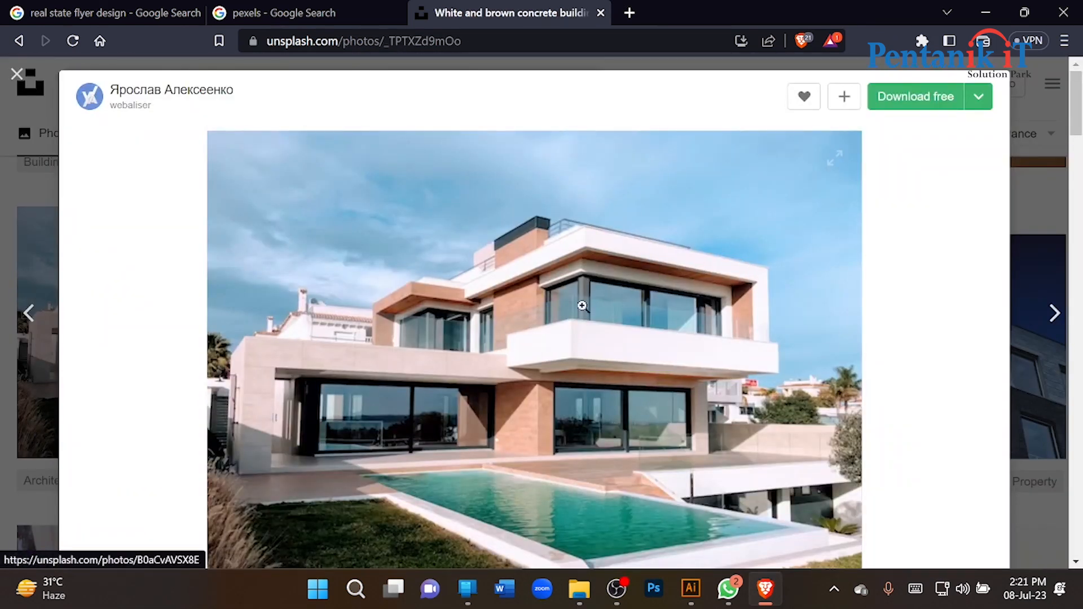
scroll(582, 305, "down", 5)
scroll(669, 273, "up", 5)
left_click(916, 96)
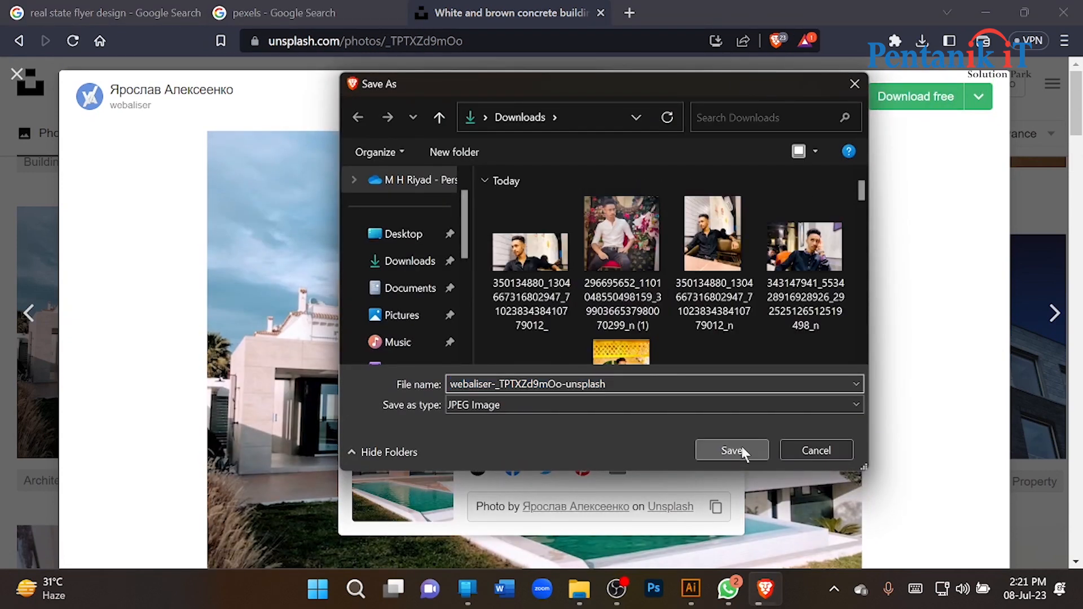
left_click(743, 452)
Step: Place the downloaded house photo from the Downloads folder into the Illustrator flyer document
left_click(579, 590)
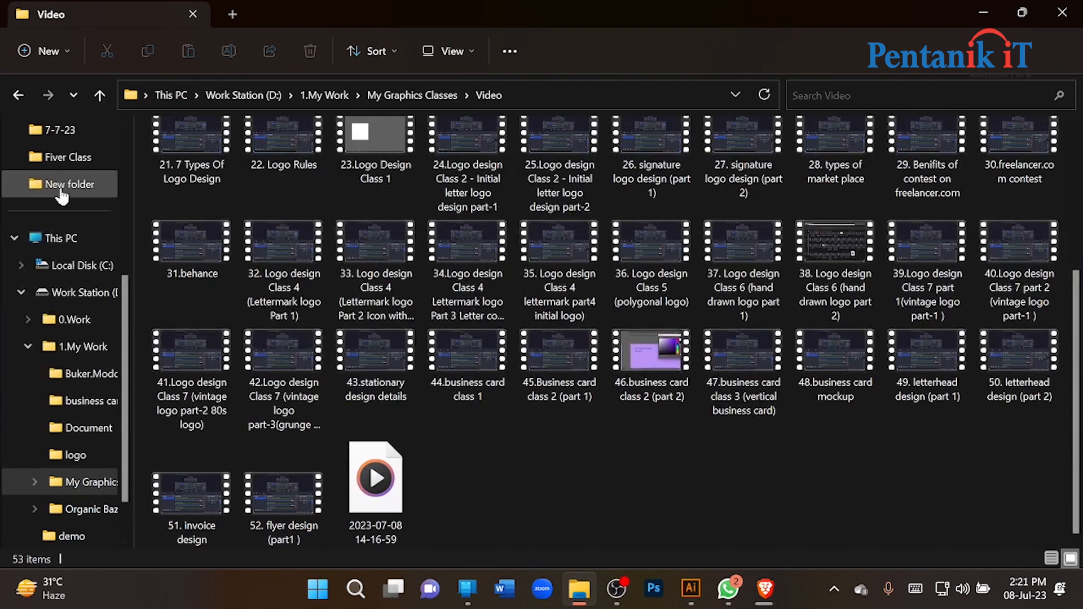
scroll(62, 192, "up", 3)
left_click(71, 133)
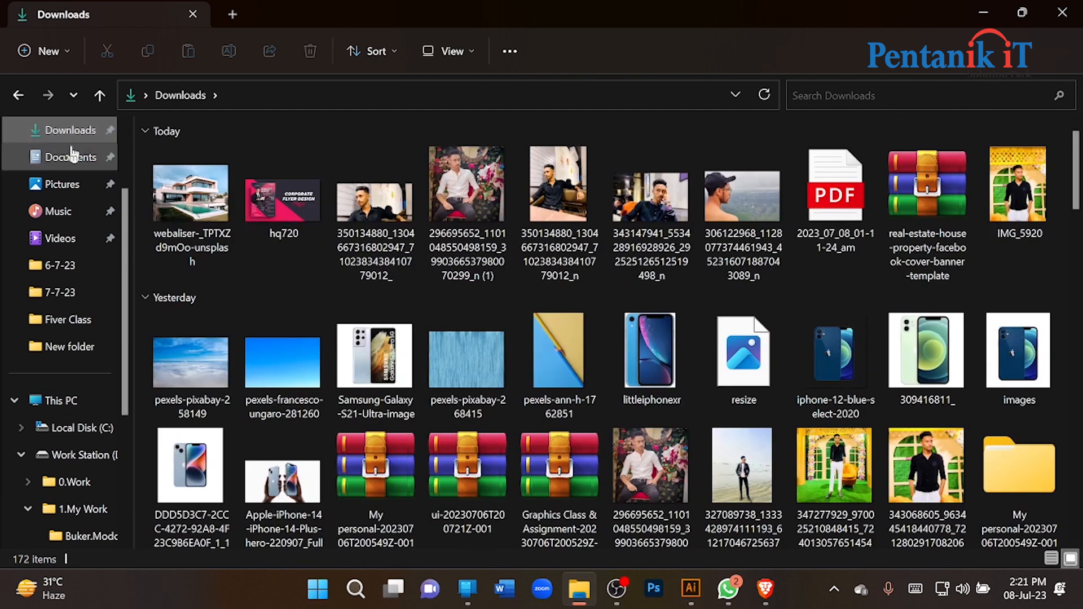
left_click(191, 198)
left_click_drag(206, 217, 423, 248)
Step: Try embedding the placed house photo, and undo it
left_click(290, 45)
scroll(386, 303, "down", 2)
scroll(407, 221, "up", 1)
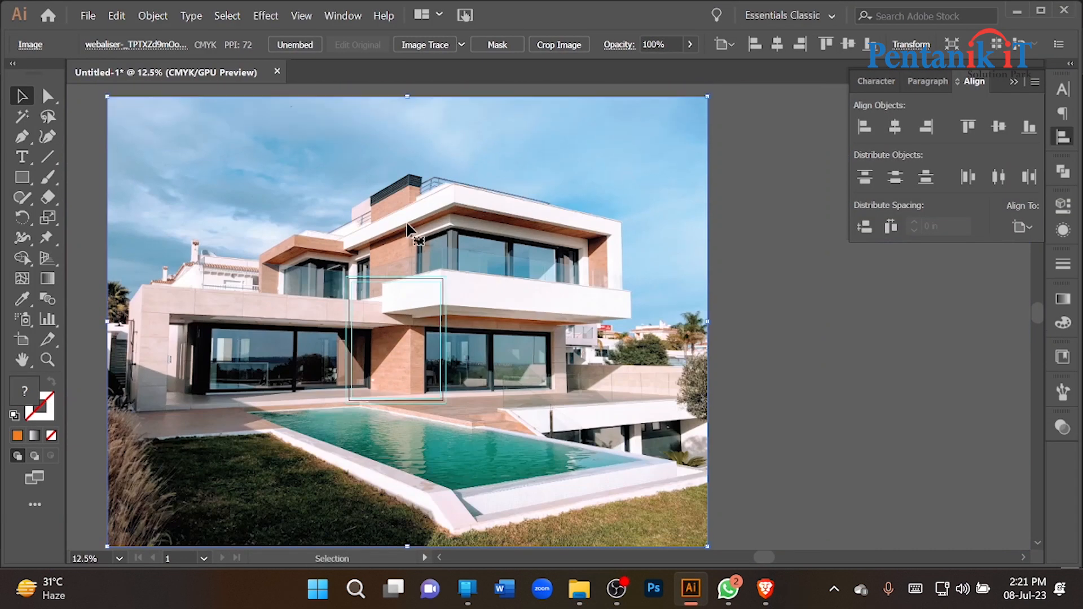
key("ctrl+z")
Step: Embed the linked house photo in the flyer document
scroll(406, 220, "down", 1)
left_click(747, 219)
left_click(303, 247)
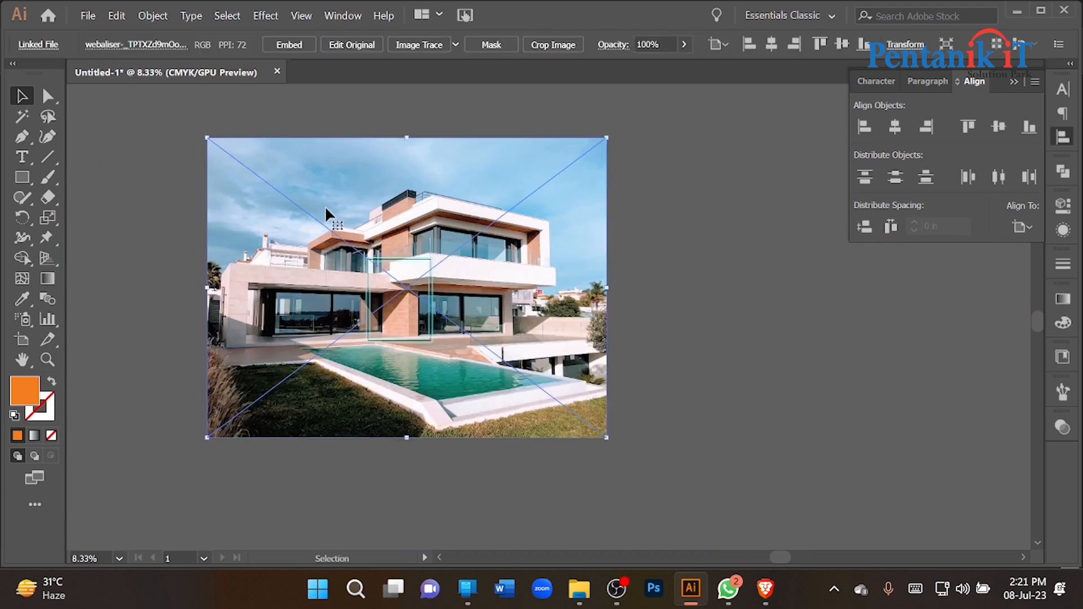
left_click(116, 186)
left_click(271, 203)
left_click(289, 44)
Step: Scale the house photo down to nearly the artboard's width and align it to the artboard's horizontal center and top edge
left_click_drag(407, 138, 461, 288)
scroll(409, 248, "up", 3)
left_click(893, 130)
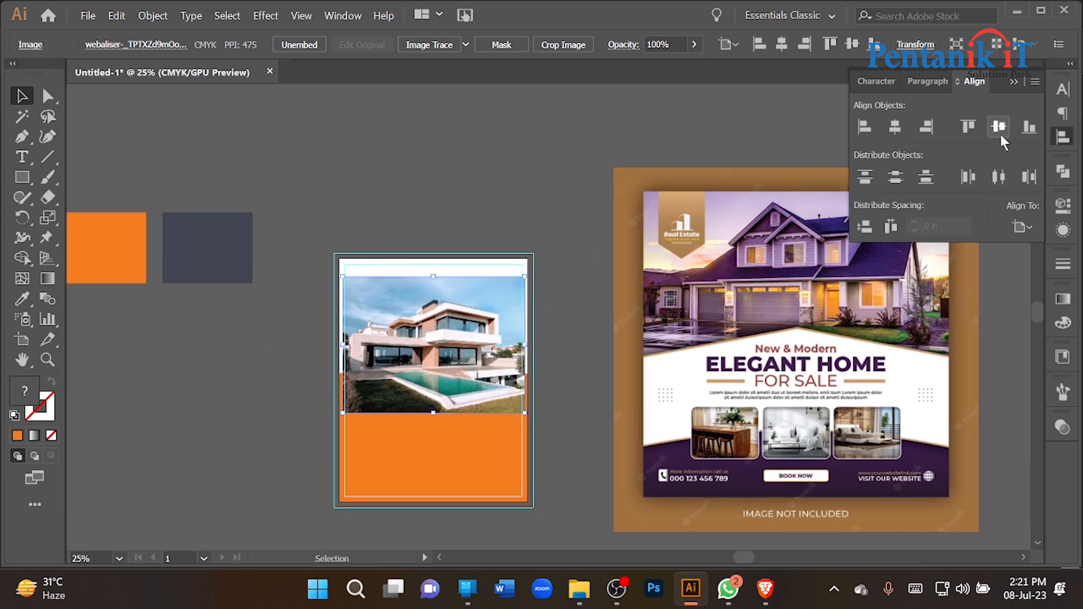
left_click(998, 129)
key("ctrl+z")
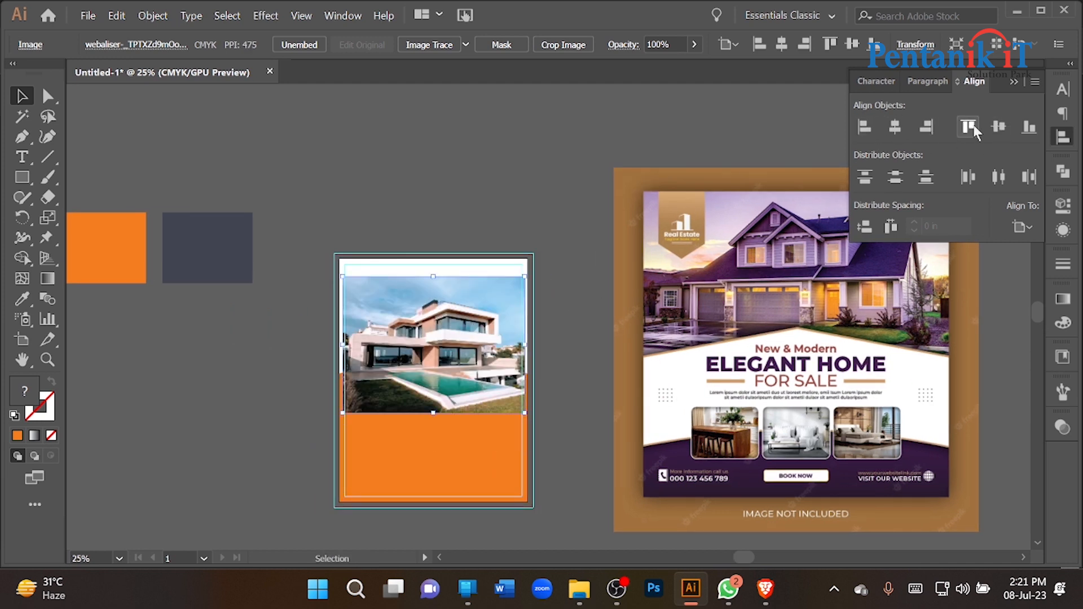
left_click(968, 128)
Step: Arrange the house photo behind the orange arched shape and move it off the artboard onto the reference flyer
key("ctrl+shift+[")
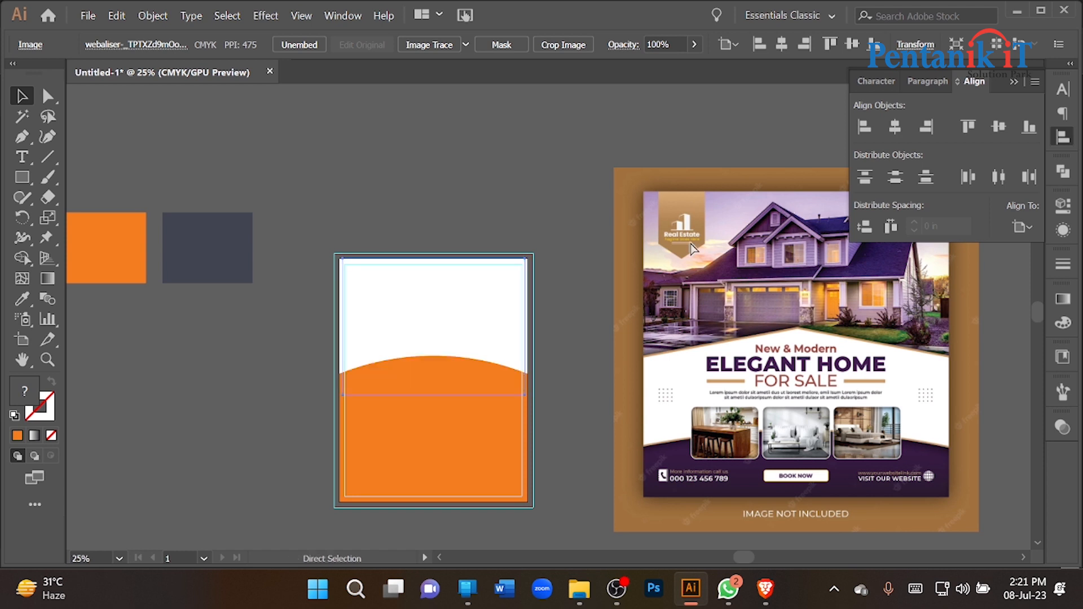
key("ctrl+]")
scroll(453, 393, "up", 2)
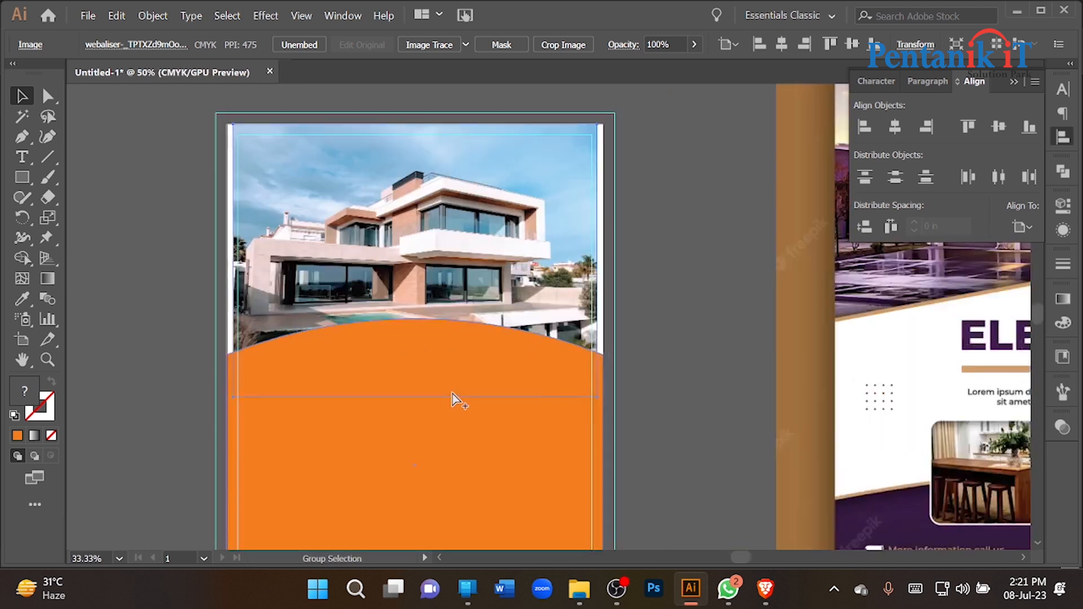
left_click_drag(470, 276, 435, 288)
scroll(304, 253, "down", 2)
left_click_drag(305, 243, 535, 214)
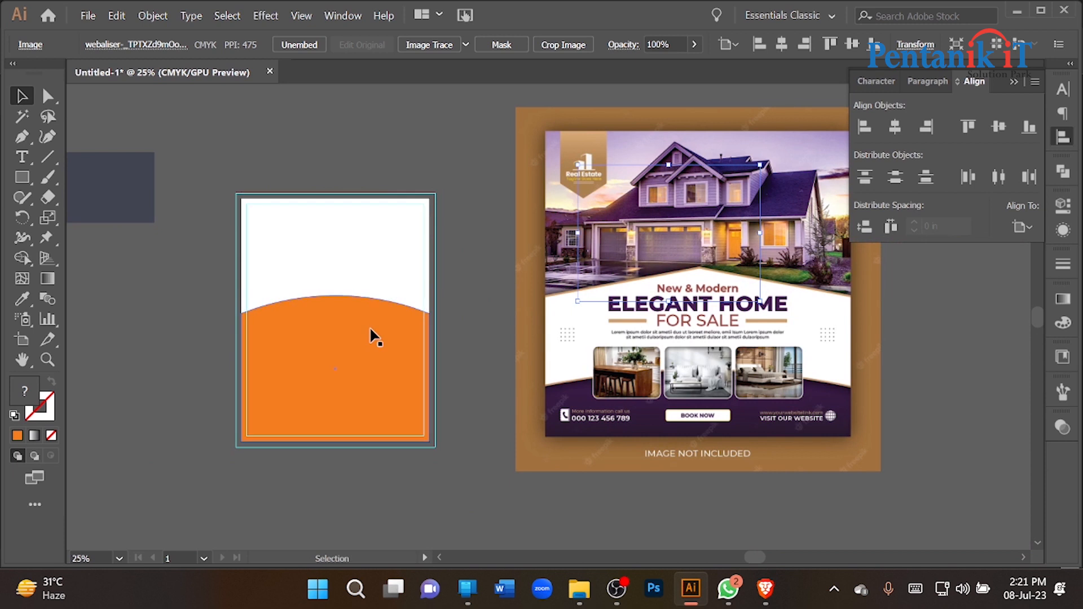
Step: Draw an orange rectangle across the full artboard width, from its top edge to just below the ends of the arch
left_click(375, 337)
left_click(24, 178)
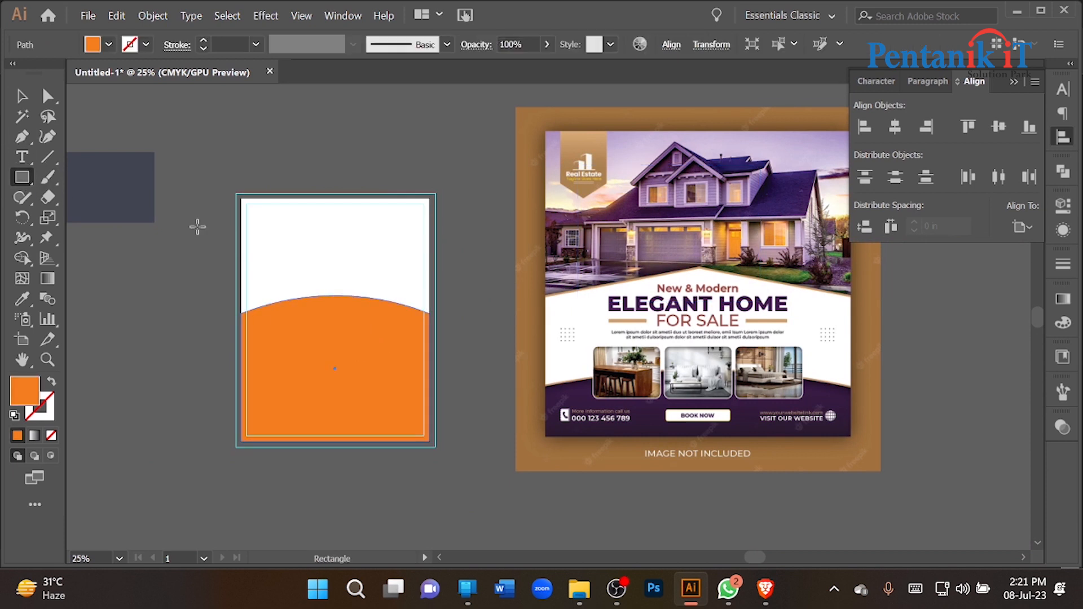
mouse_move(238, 196)
left_mouse_down()
mouse_move(431, 307)
mouse_move(404, 442)
left_mouse_up()
key("ctrl+z")
left_click_drag(240, 196, 429, 343)
left_click(22, 96)
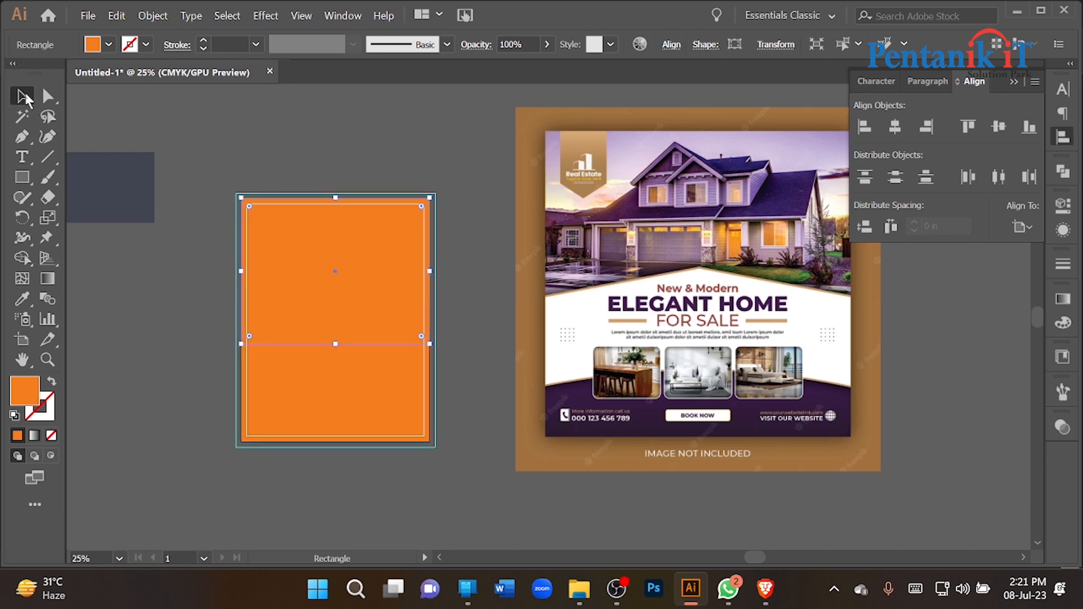
Step: Merge the rectangle's overlap into the arched shape with the Shape Builder, leaving a separate upper shape that follows the curve
key("ctrl+a")
key("shift+m")
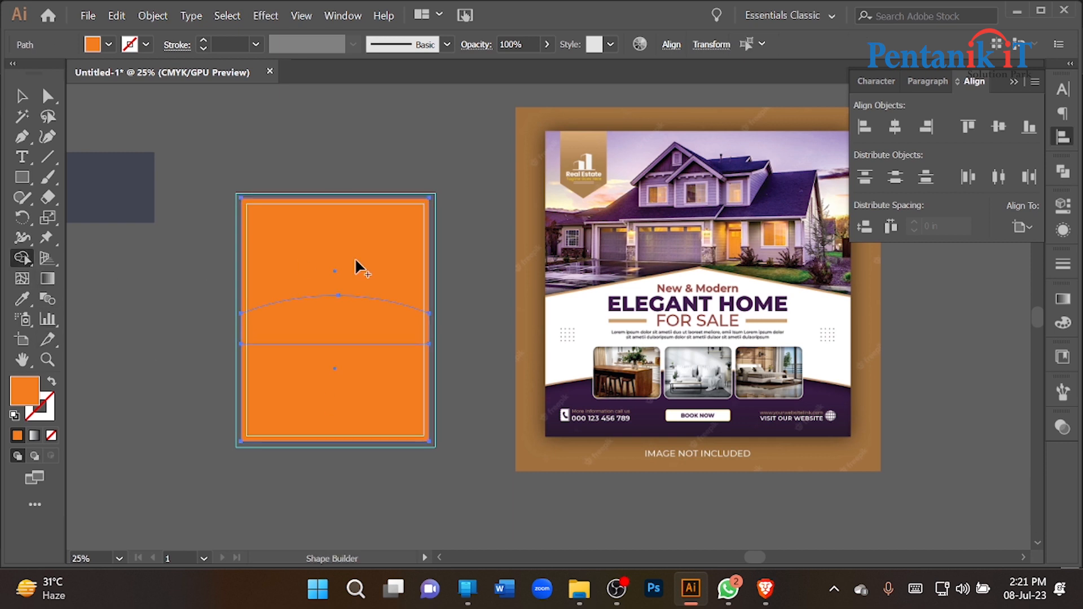
left_click_drag(364, 323, 335, 391)
Step: Move the house photo back onto the artboard, behind the upper orange shape
left_click(27, 96)
left_click(242, 130)
left_click(257, 242)
left_click_drag(707, 203, 377, 227)
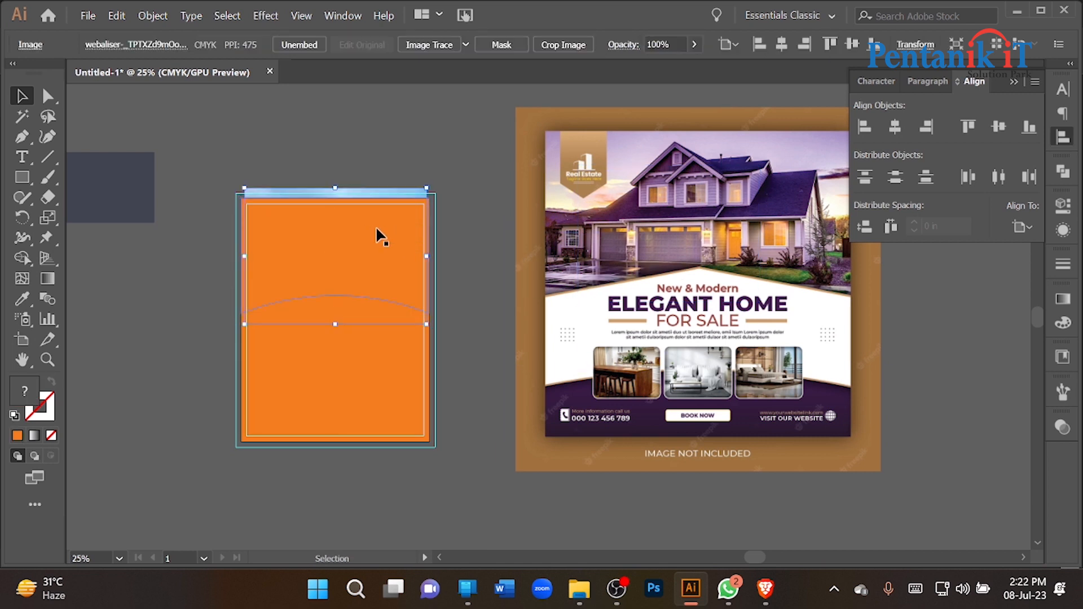
Step: Try clipping the house photo to the upper orange shape, and undo the clipping mask
left_click(361, 263, "shift")
key("ctrl+7")
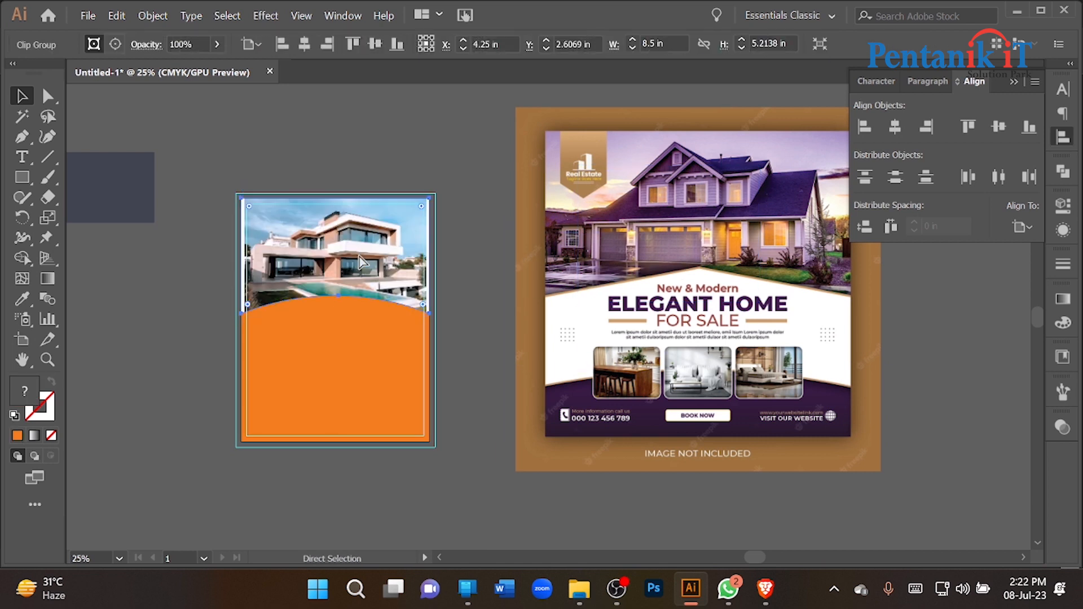
scroll(206, 309, "up", 1)
left_click_drag(191, 326, 164, 348)
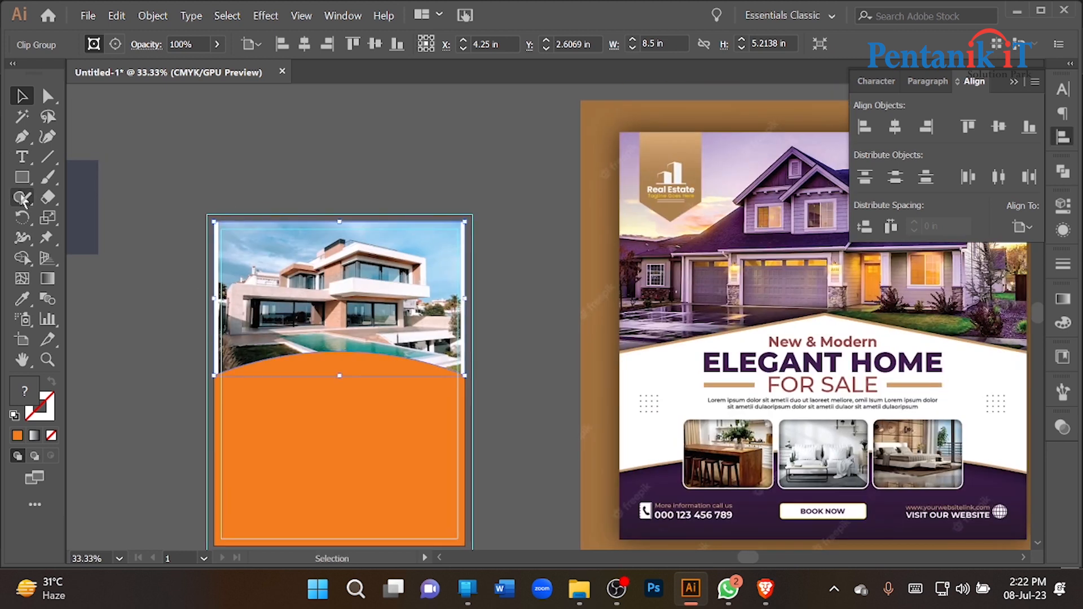
left_click(22, 178)
key("ctrl+z")
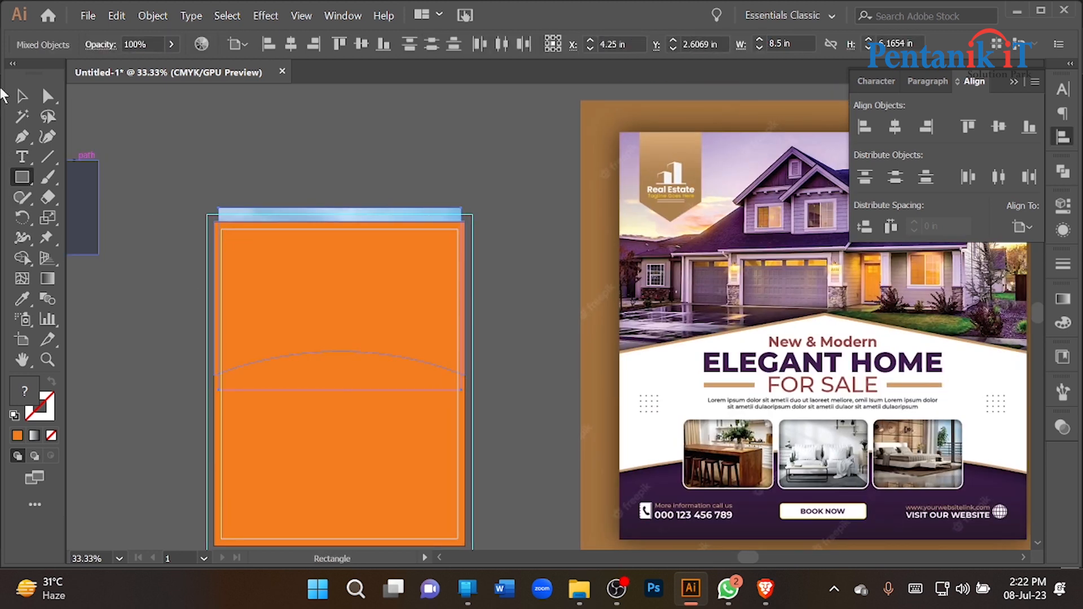
Step: Enlarge the house photo to the full artboard width and clip it to the upper orange shape with a clipping mask
left_click(22, 96)
left_click(163, 170)
left_click(254, 215)
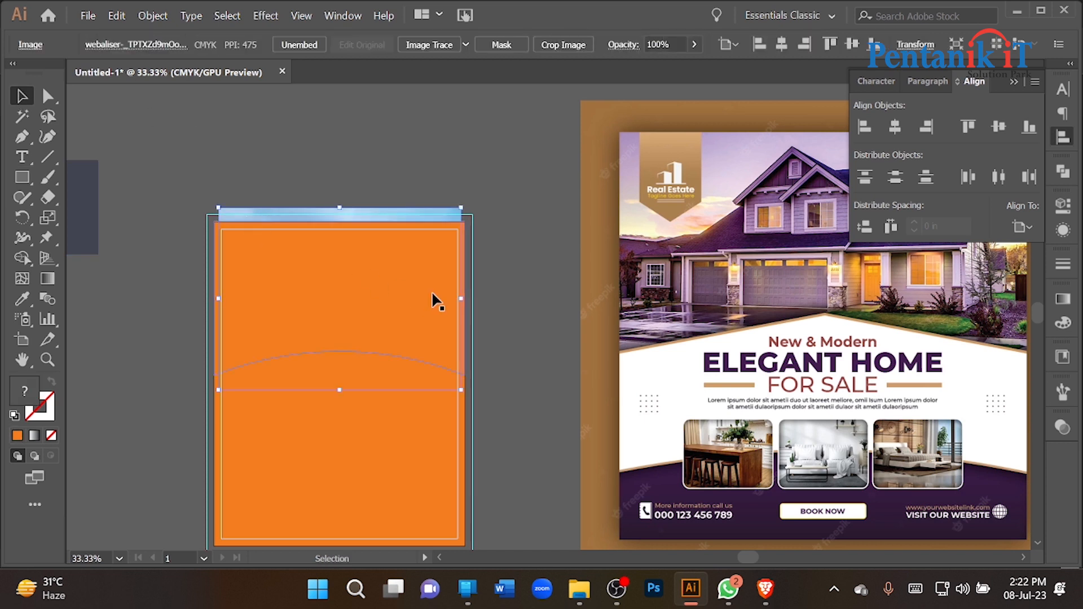
left_click_drag(472, 298, 469, 301)
left_click(378, 299, "shift")
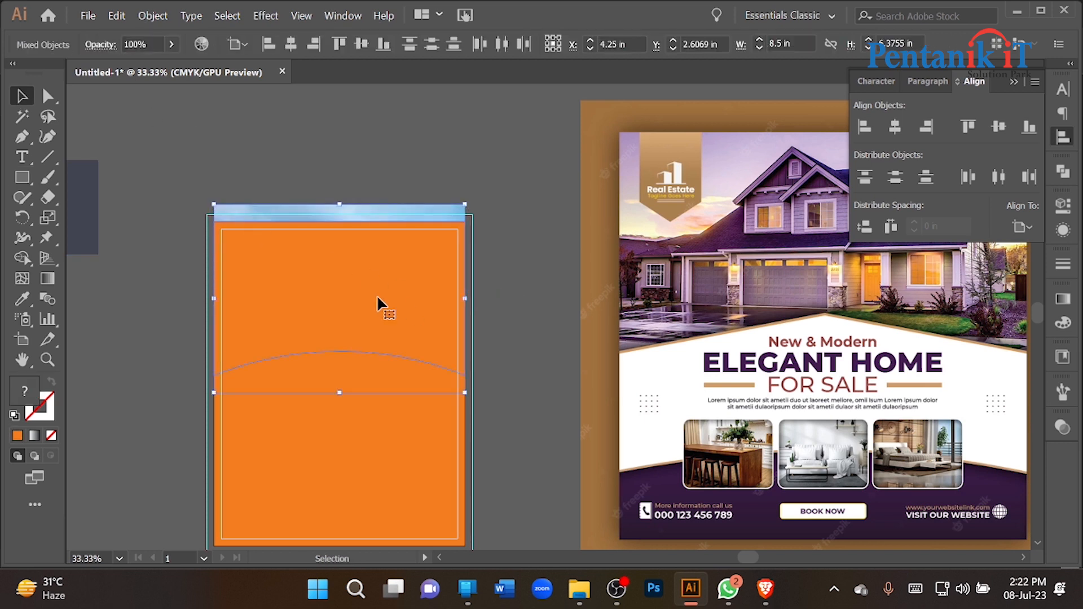
key("ctrl+7")
left_click(164, 333)
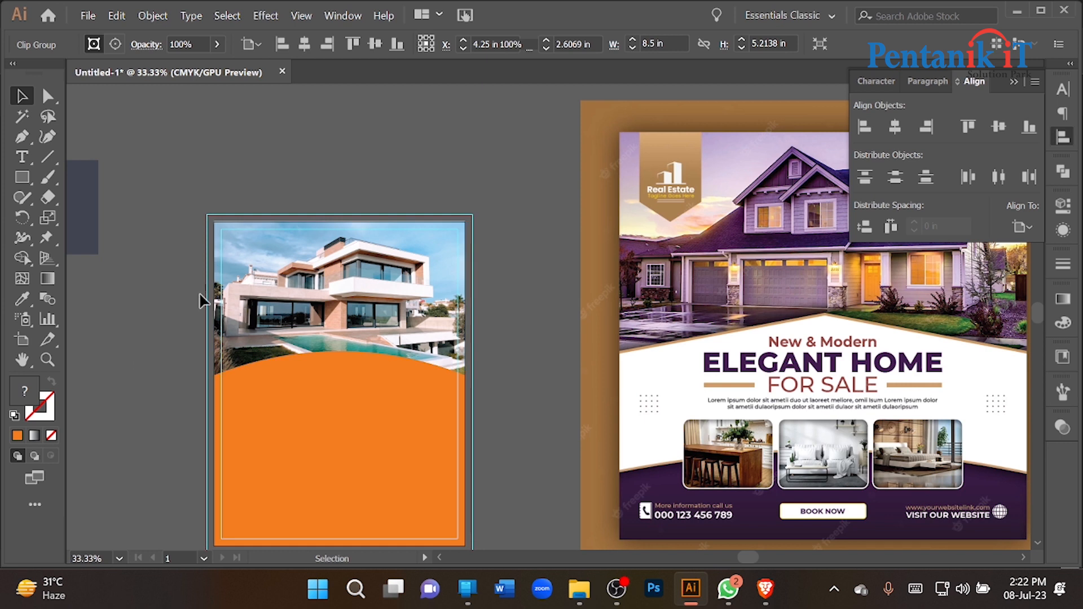
Step: Draw a narrow vertical orange rectangle from the artboard's top edge at the left margin and fully round its bottom corners
key("ctrl+equal")
key("ctrl+equal")
left_click(22, 177)
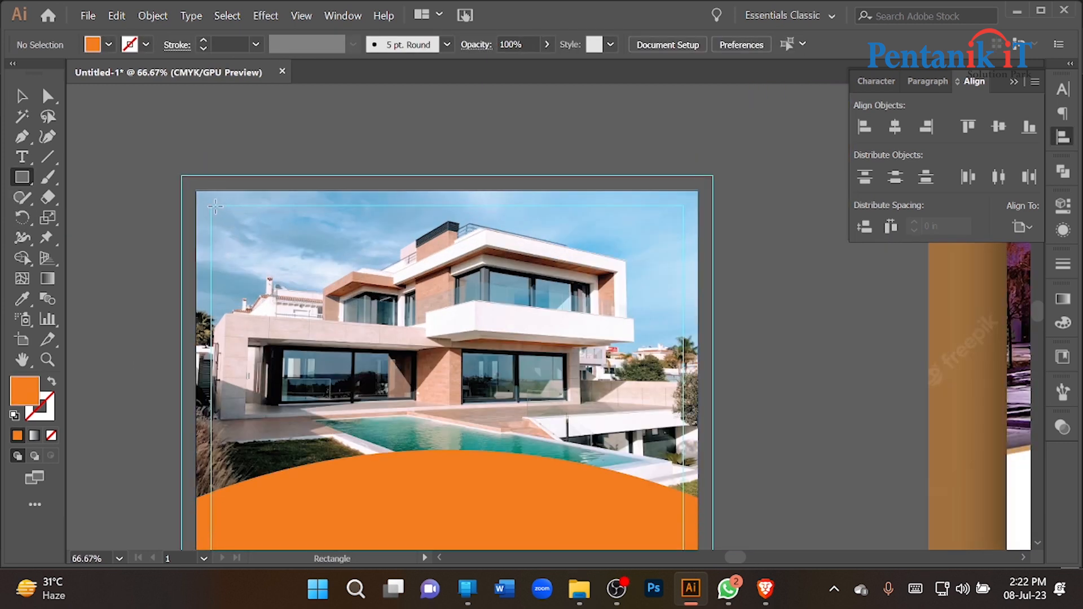
mouse_move(211, 206)
left_mouse_down()
mouse_move(305, 346)
mouse_move(290, 334)
left_mouse_up()
left_click_drag(252, 206, 252, 190)
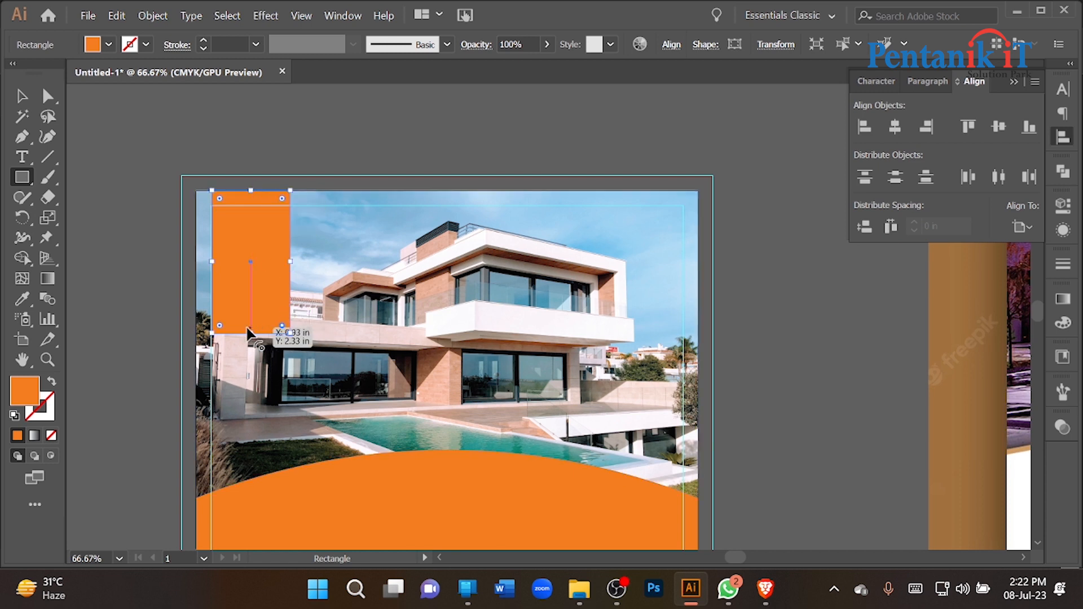
left_click_drag(220, 326, 249, 294)
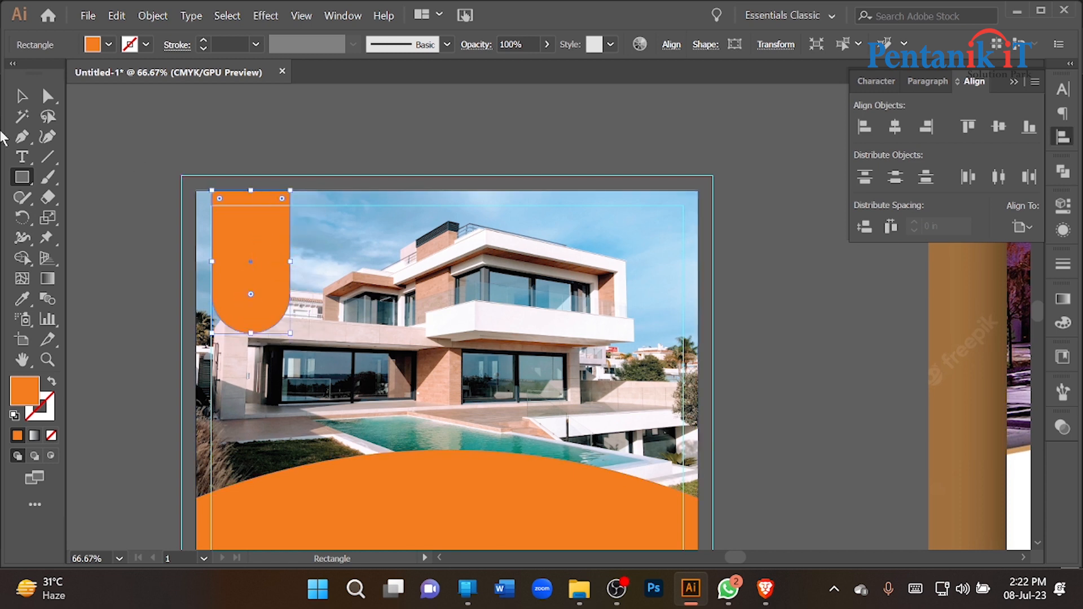
Step: Move the rounded orange tab up so that it extends past the artboard's top edge
left_click(25, 102)
left_click_drag(260, 251, 259, 212)
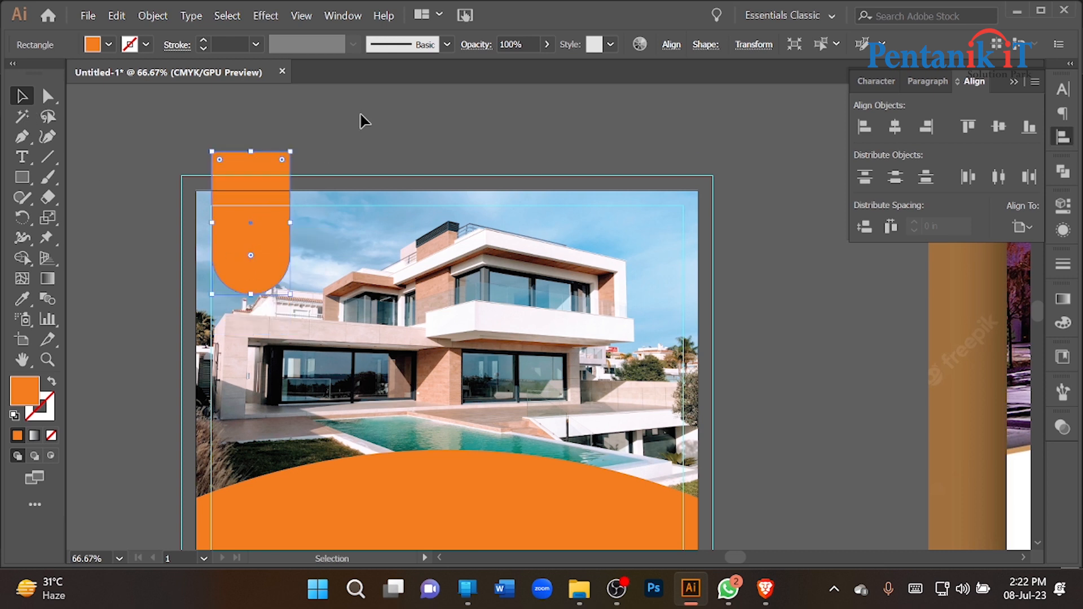
left_click(362, 115)
scroll(192, 159, "down", 3)
left_click_drag(126, 319, 136, 310)
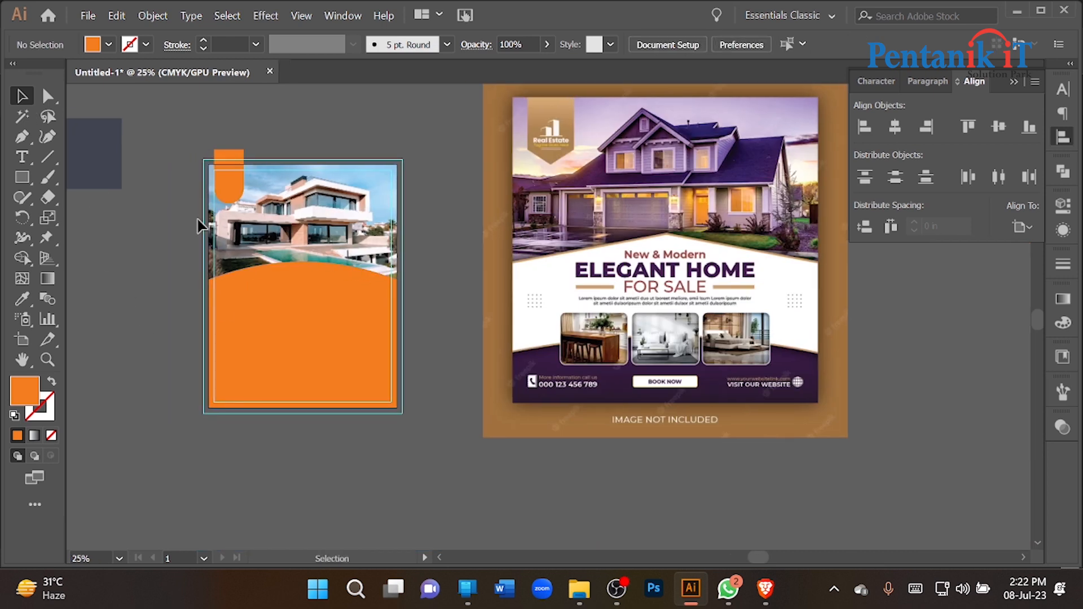
Step: Switch to the web browser, open Freepik in a new tab and search for "real state logo"
left_click(765, 588)
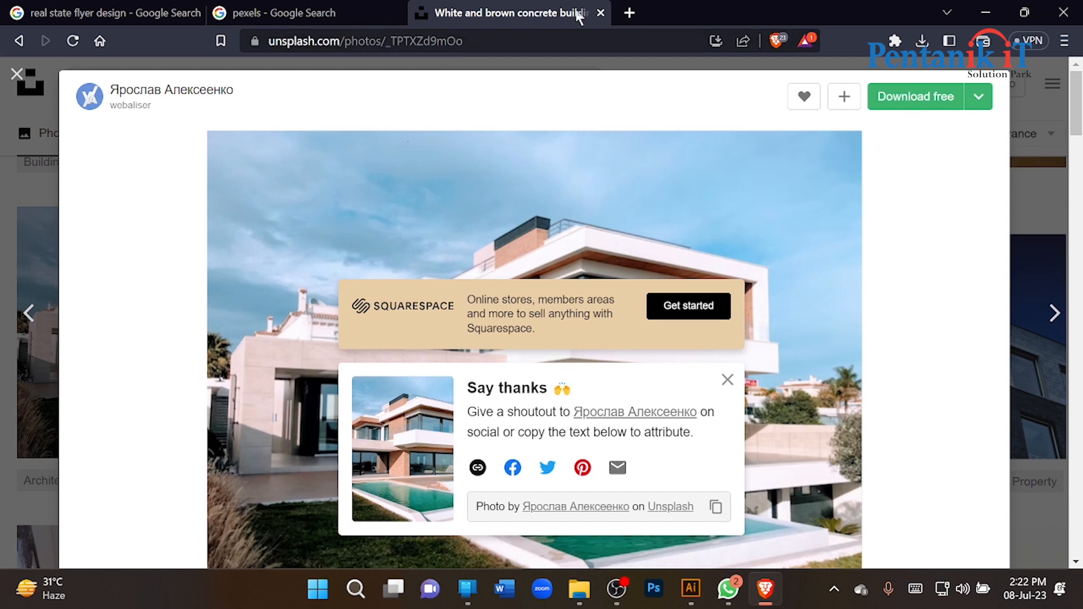
left_click(630, 13)
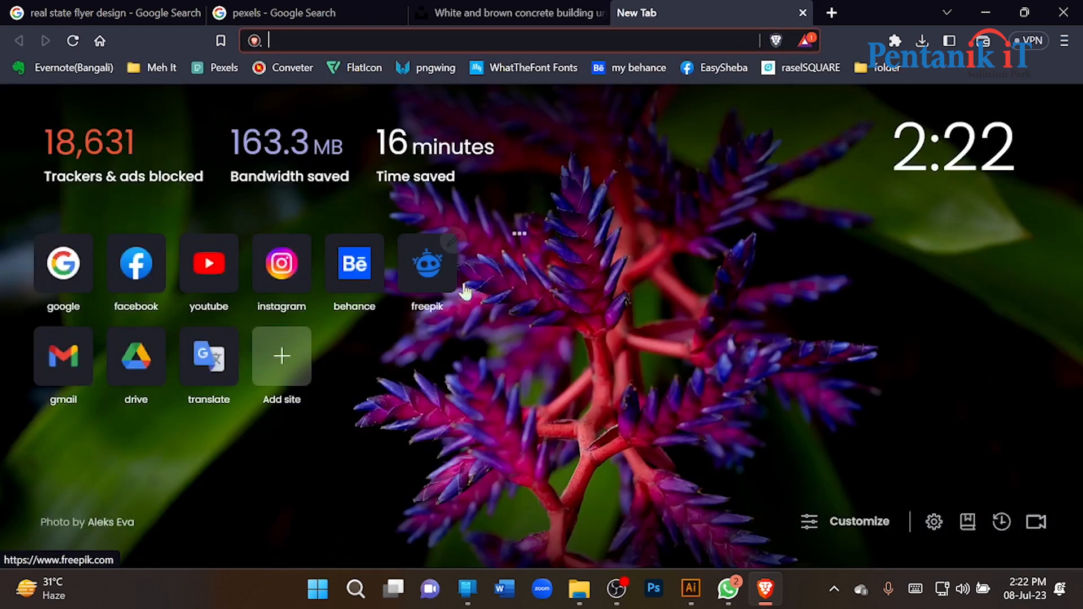
left_click(432, 286)
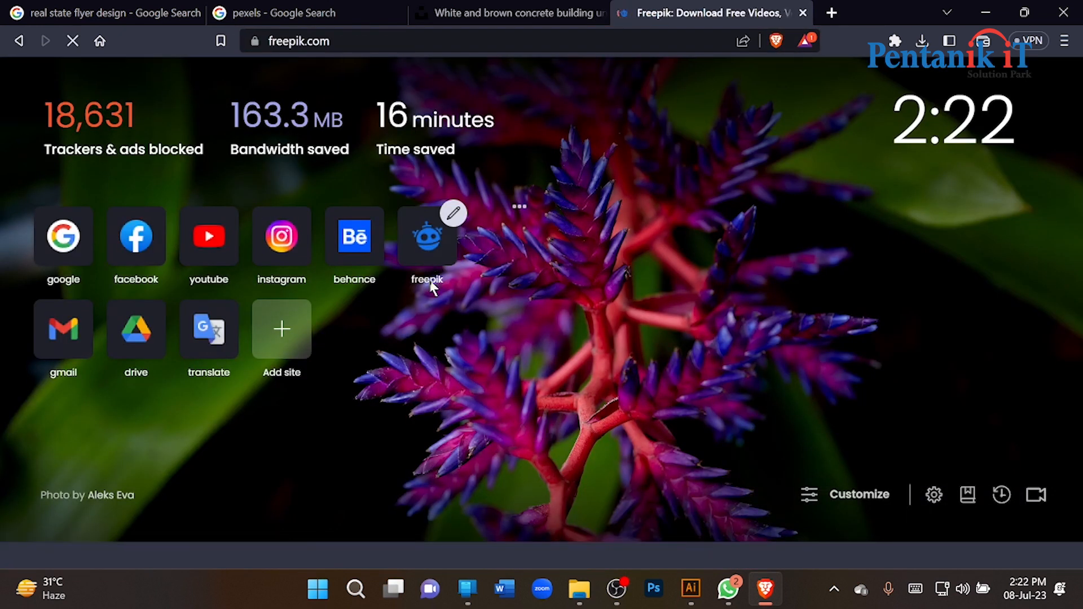
type("rea")
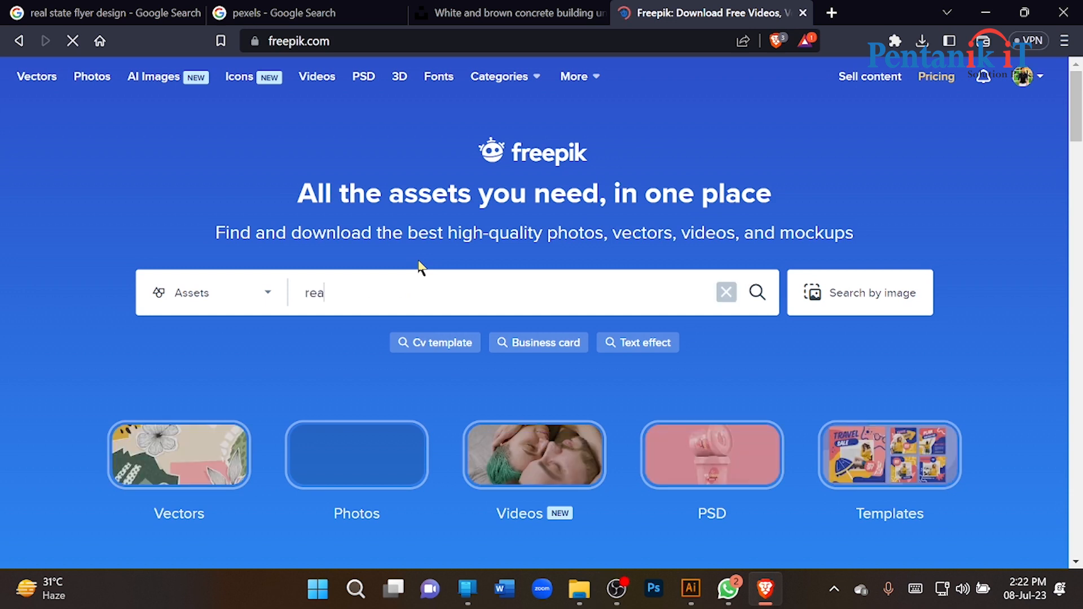
type("l state logo")
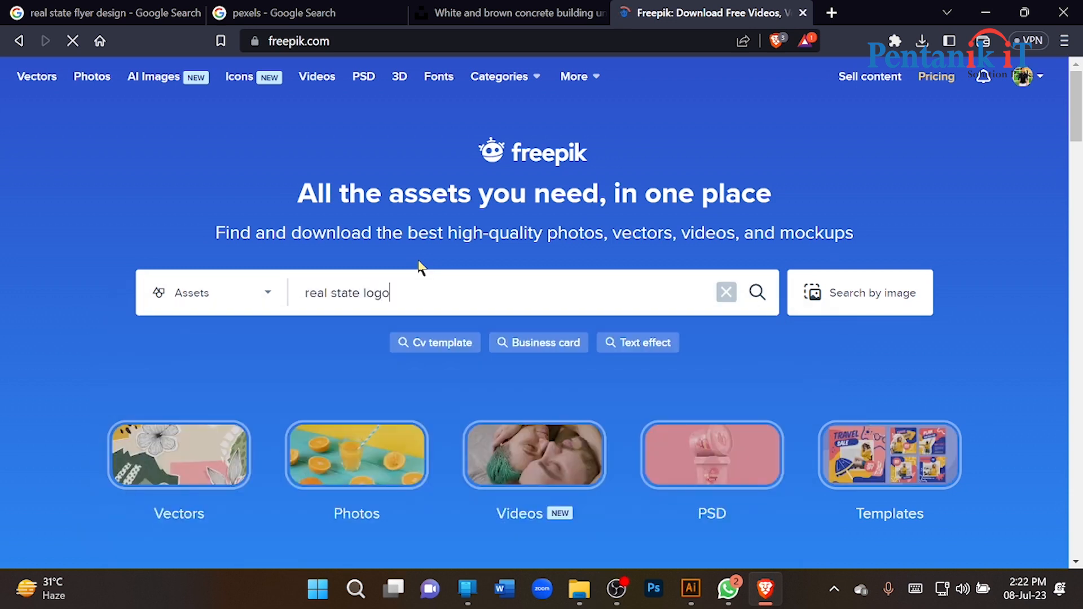
key("Return")
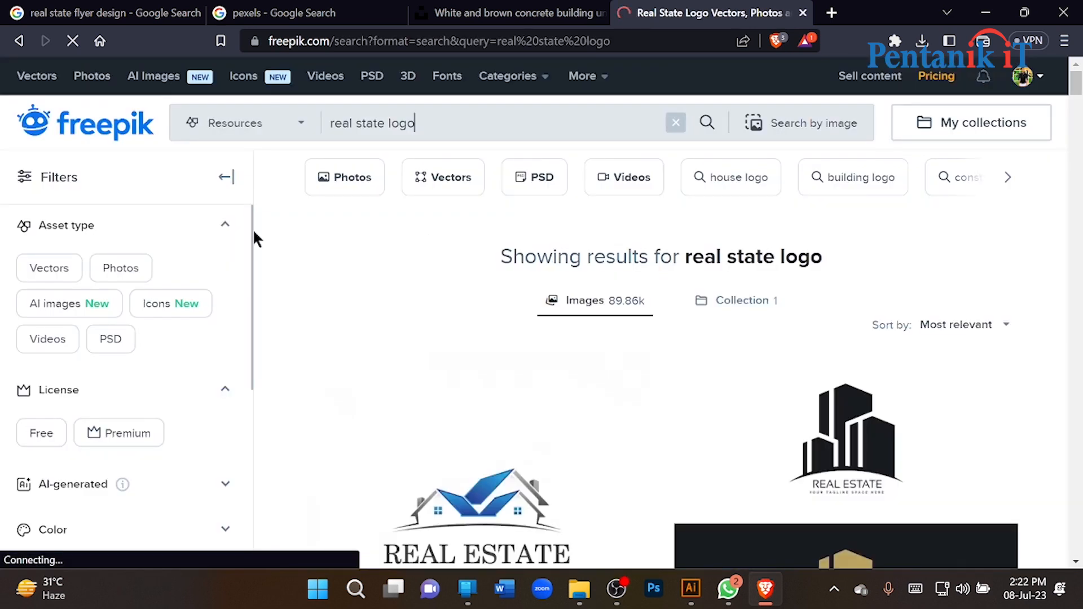
Step: Examine the Freepik search results for a real estate logo that suits the flyer's orange tab
scroll(437, 330, "down", 5)
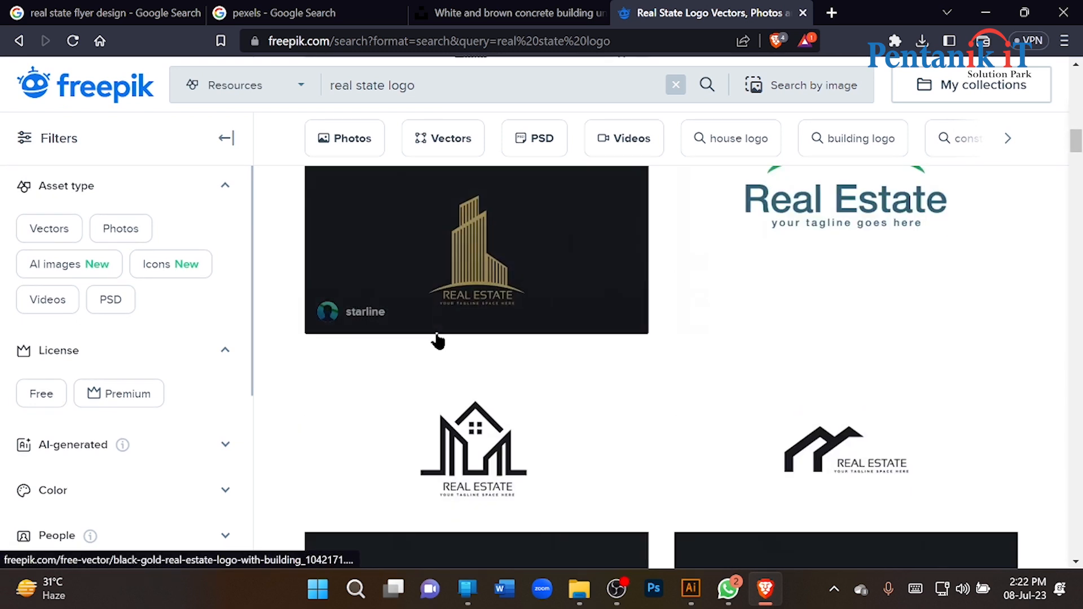
scroll(437, 338, "down", 10)
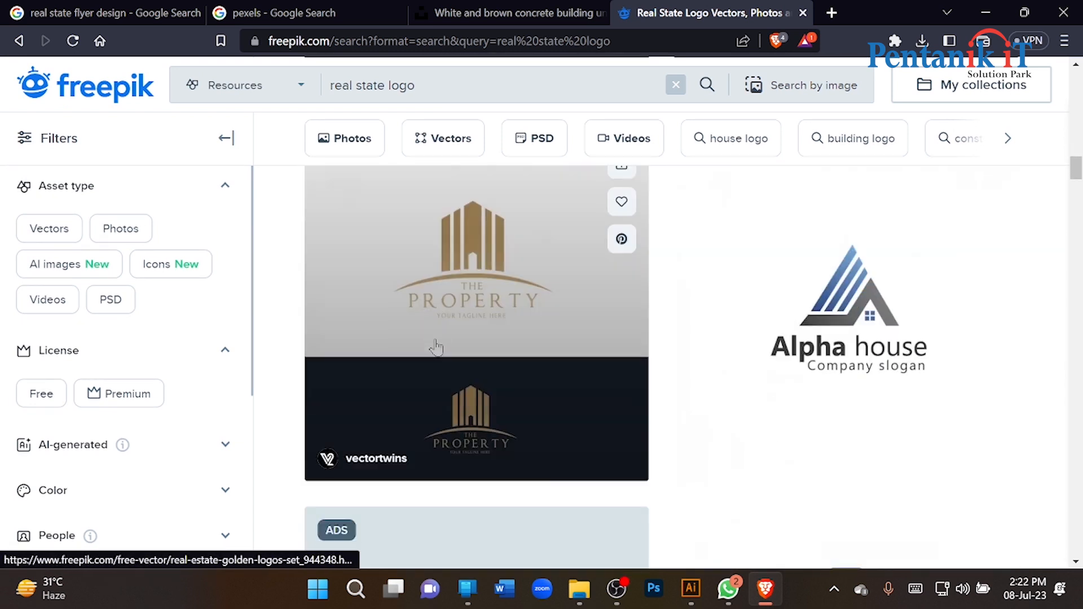
scroll(435, 339, "down", 15)
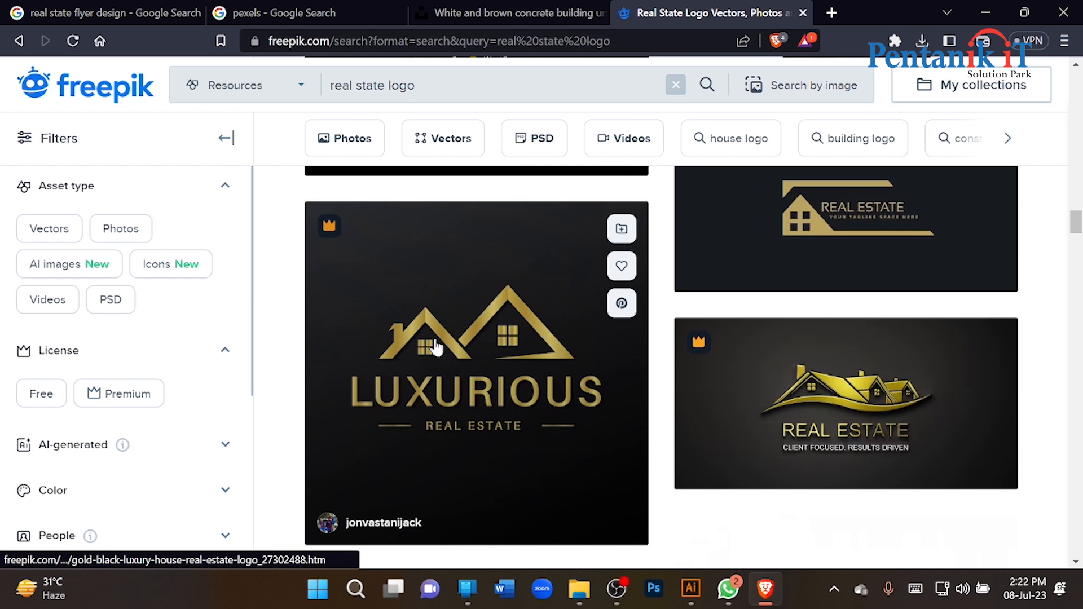
scroll(437, 341, "down", 5)
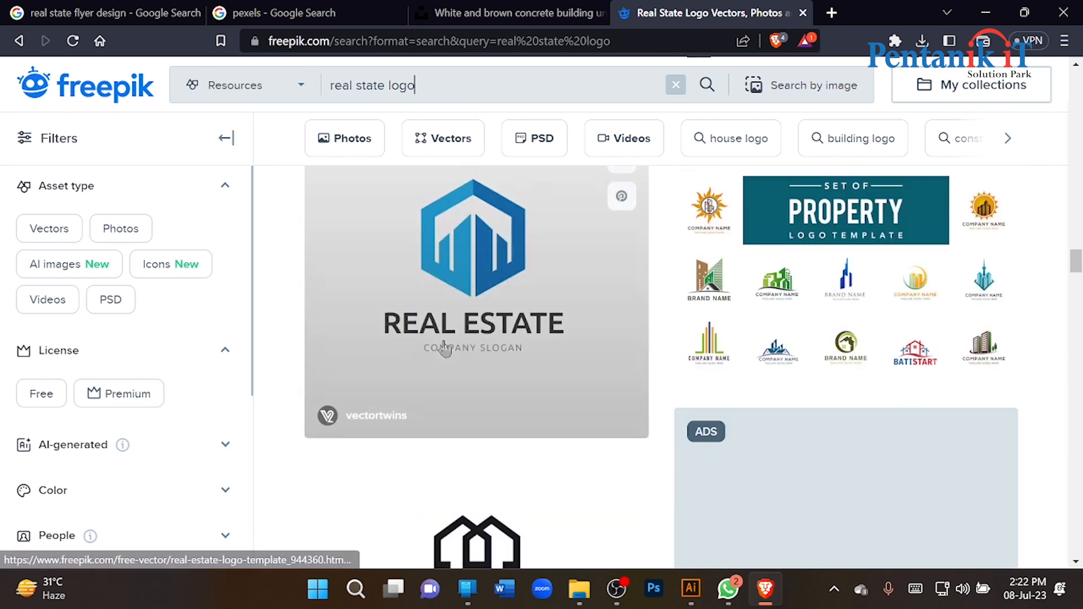
scroll(444, 348, "down", 8)
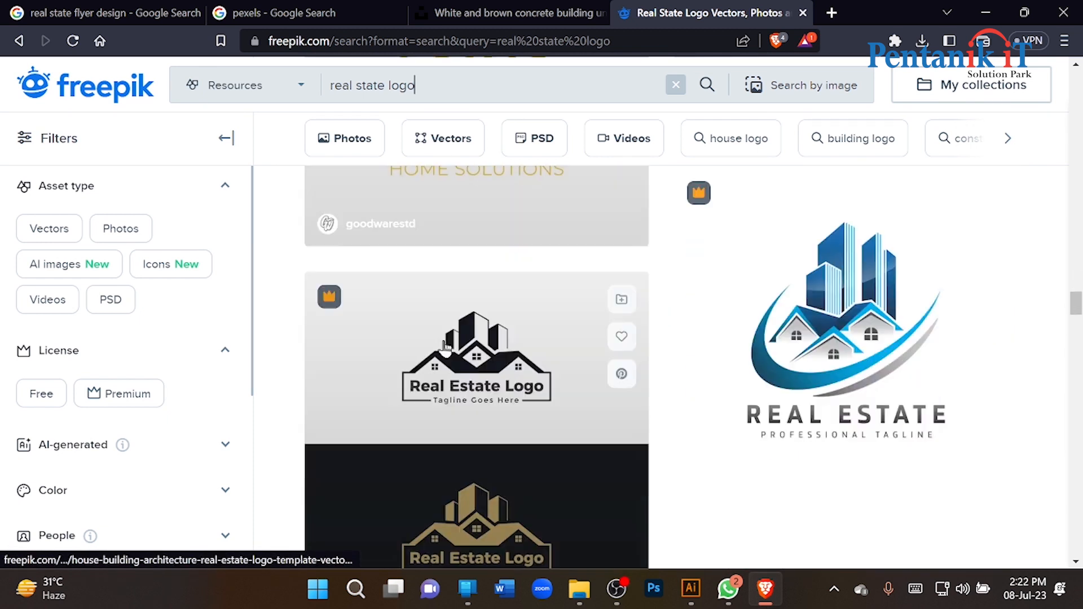
scroll(445, 348, "down", 10)
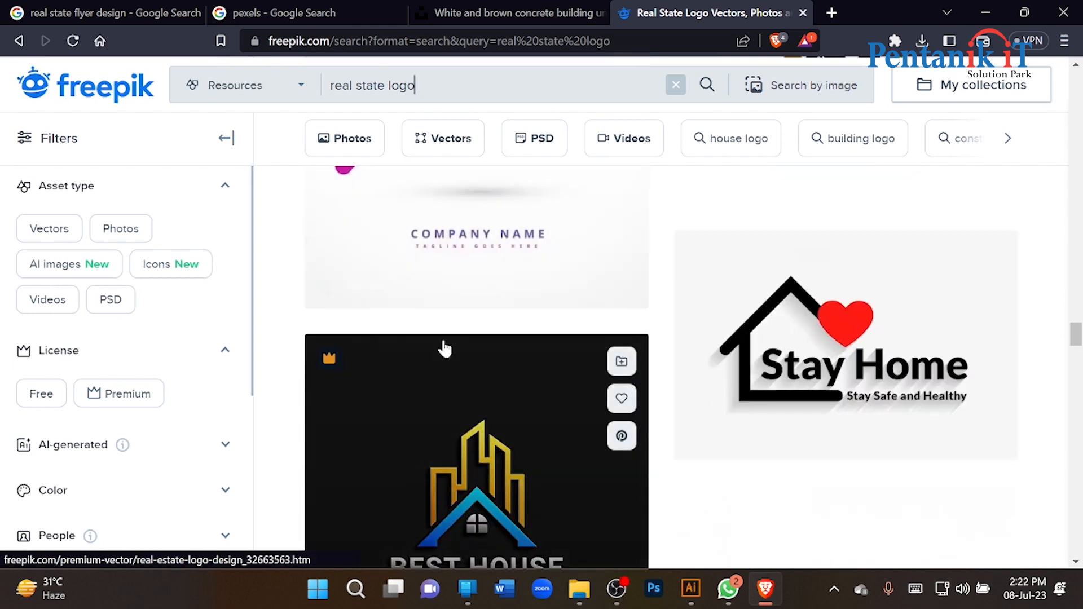
scroll(443, 341, "down", 12)
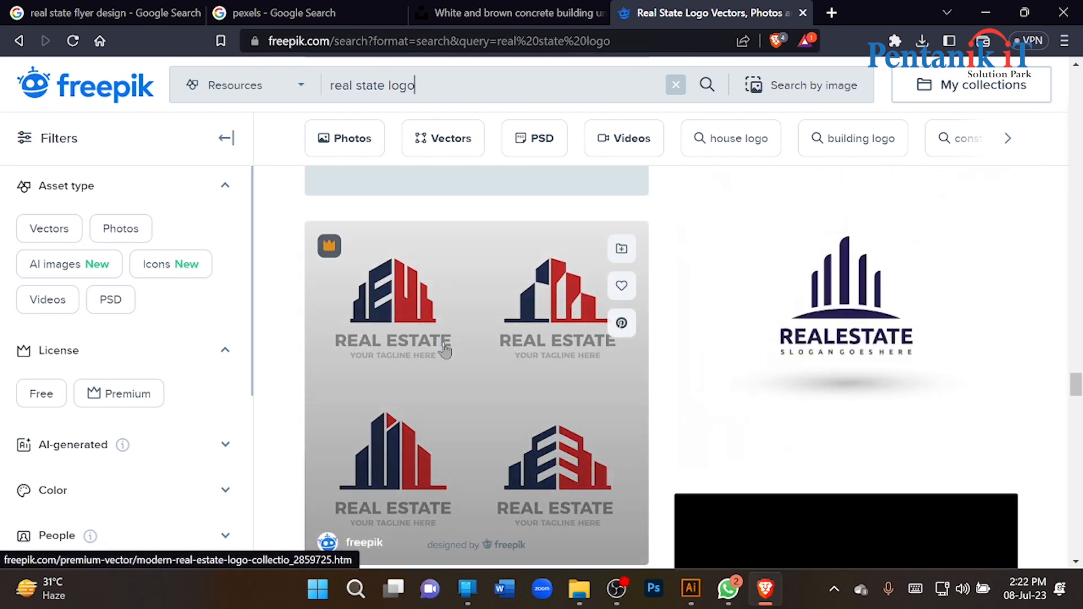
scroll(445, 348, "down", 6)
scroll(277, 326, "down", 5)
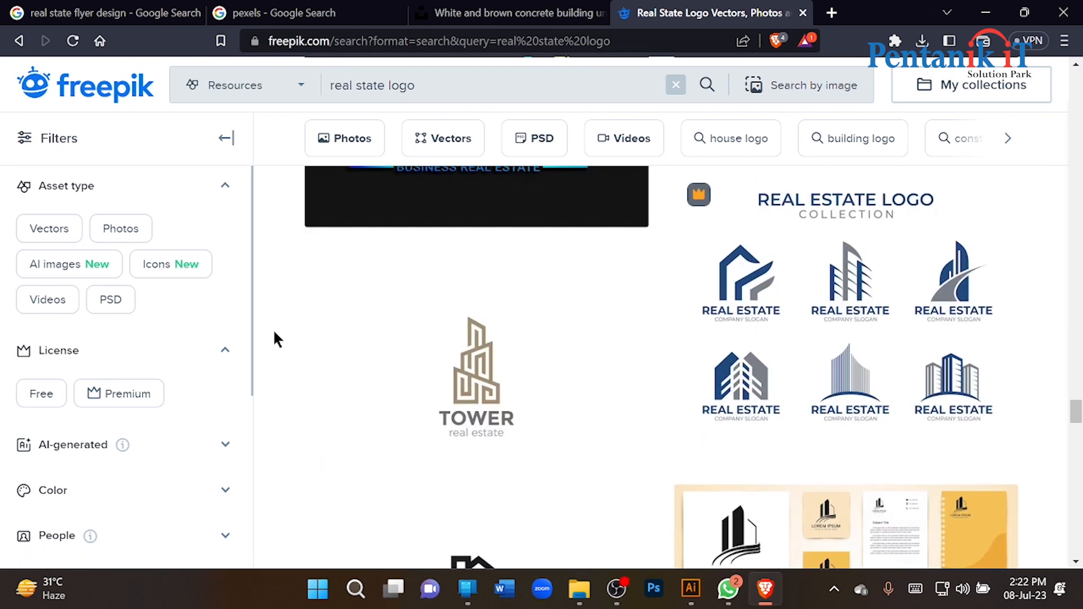
scroll(289, 339, "down", 4)
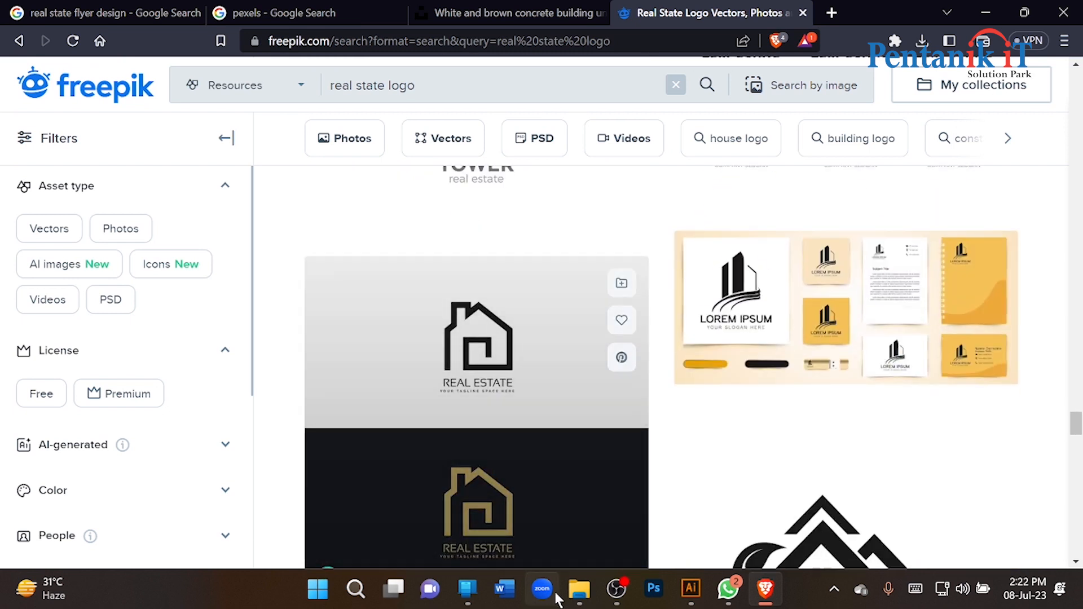
Step: Check the logo folder inside 1.My Work in File Explorer for a usable logo, and return to the browser
left_click(572, 599)
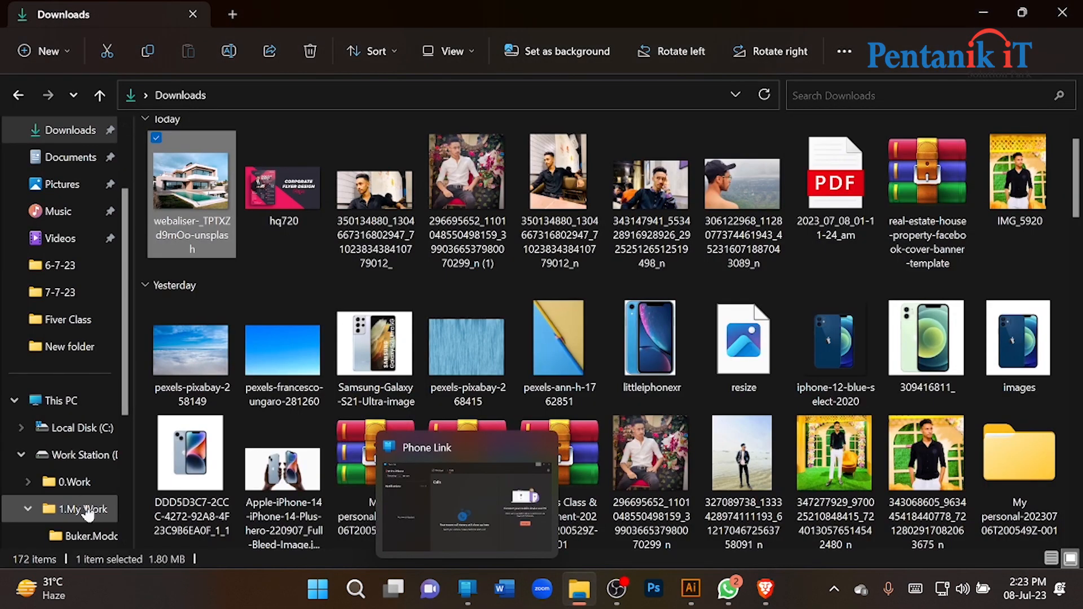
left_click(84, 509)
double_click(472, 165)
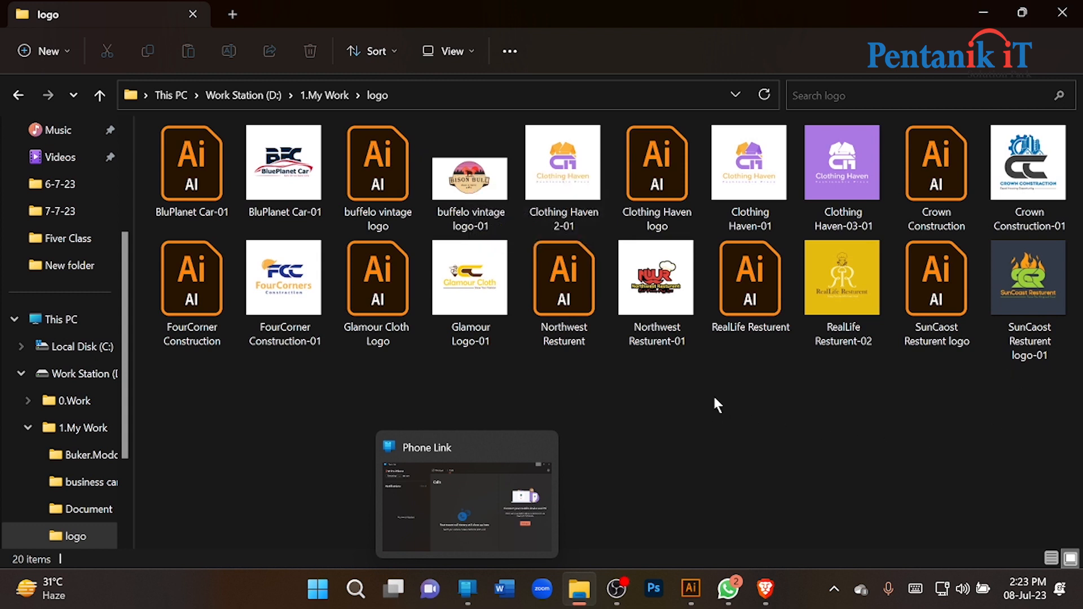
left_click(765, 592)
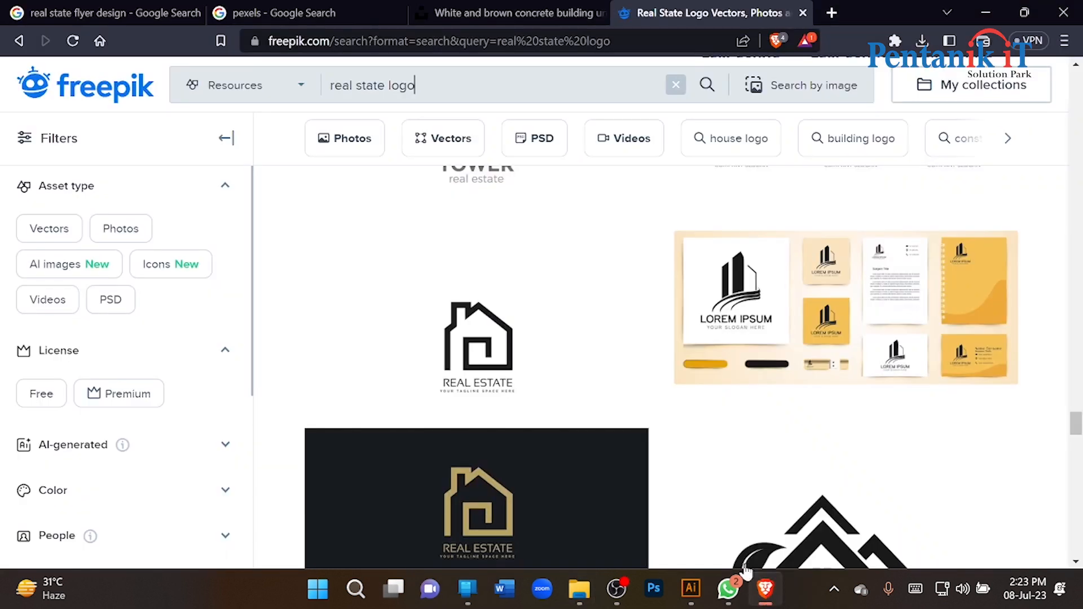
Step: Examine the rest of the real estate logo results, including the second results page
scroll(350, 358, "up", 2)
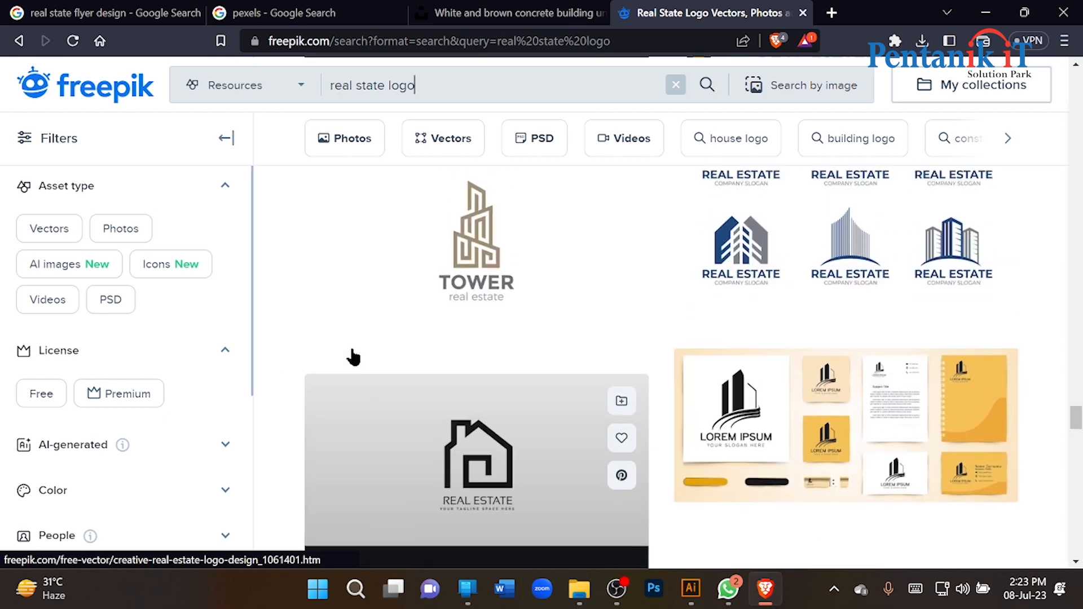
scroll(471, 285, "down", 5)
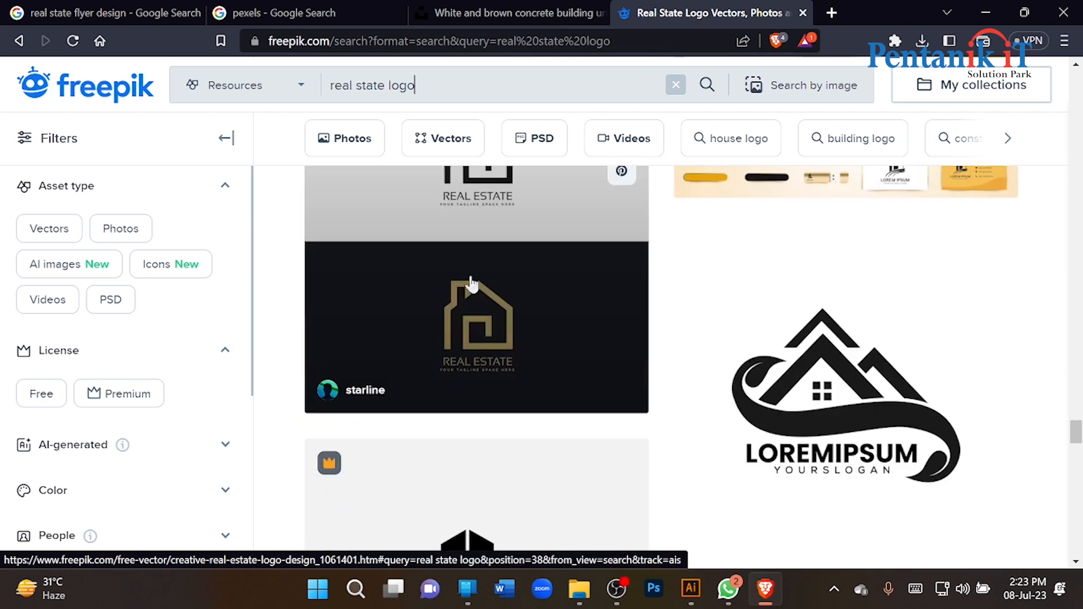
scroll(471, 285, "down", 8)
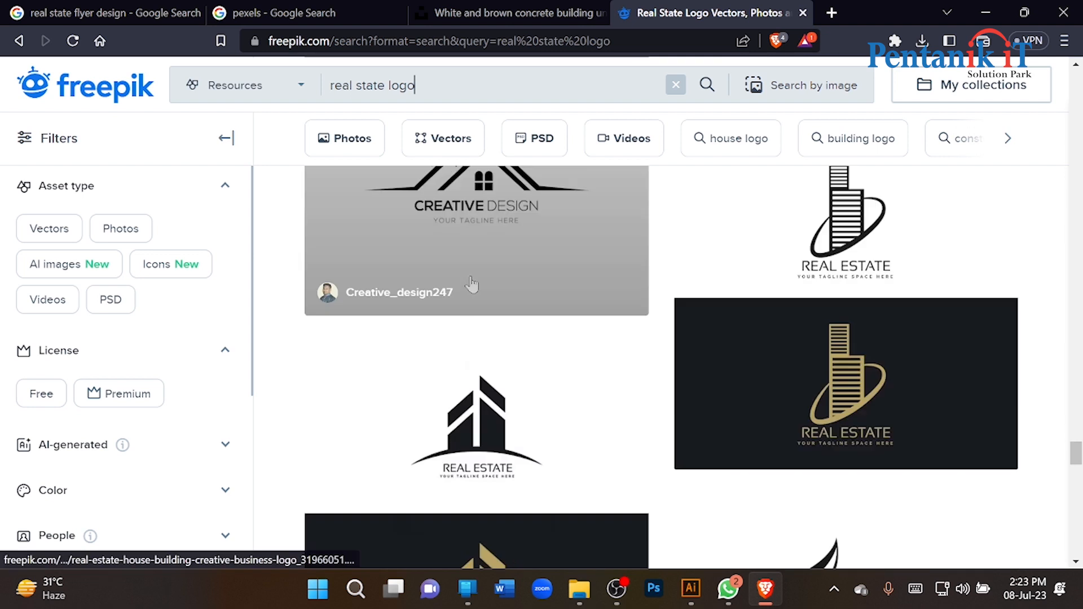
scroll(471, 284, "down", 10)
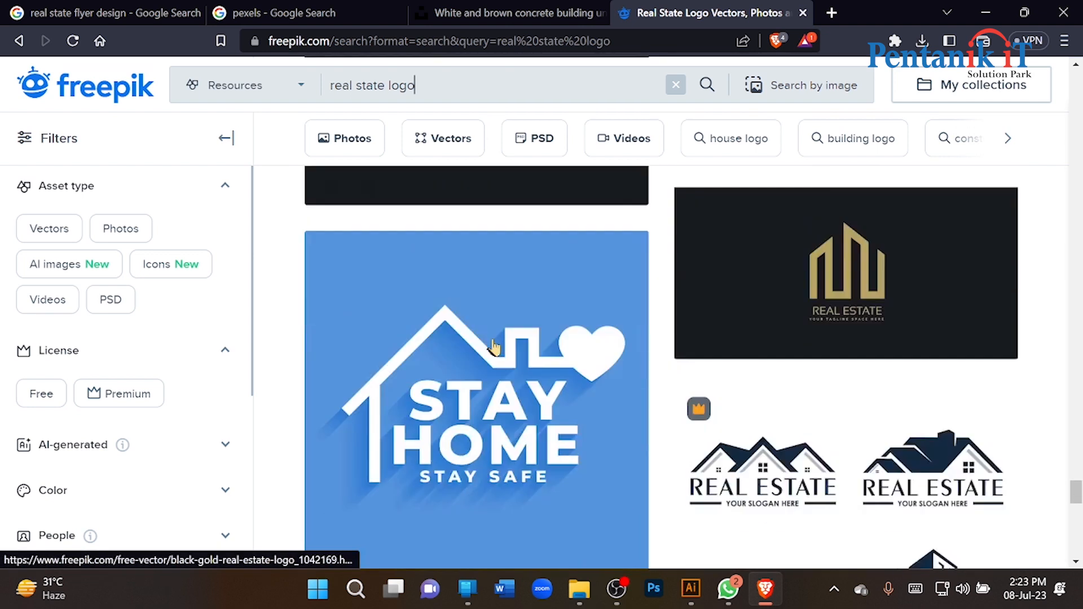
scroll(495, 347, "down", 10)
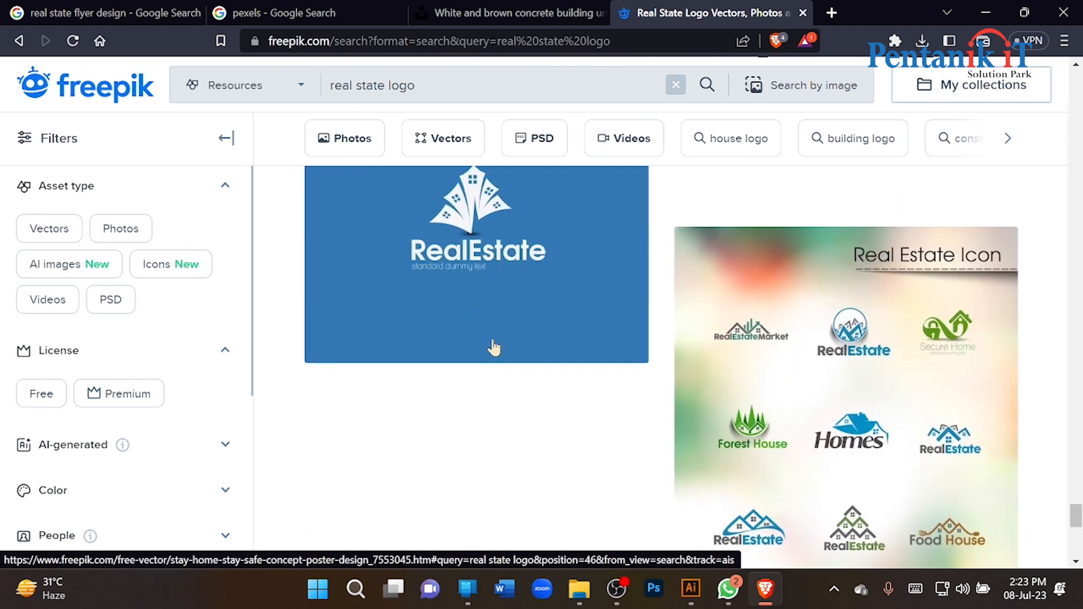
scroll(494, 346, "down", 10)
left_click(657, 264)
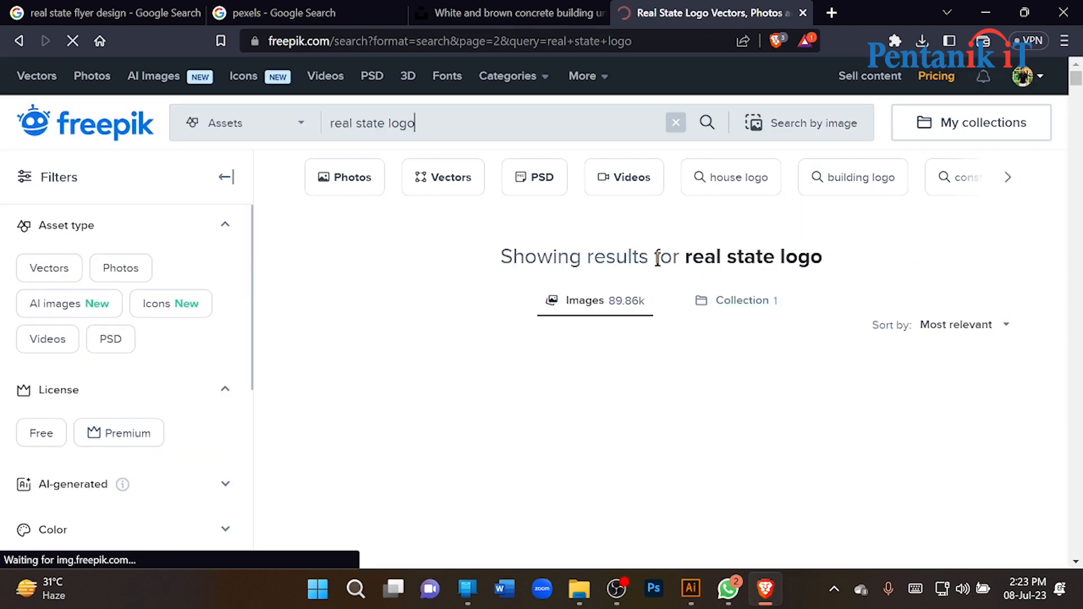
scroll(662, 272, "down", 8)
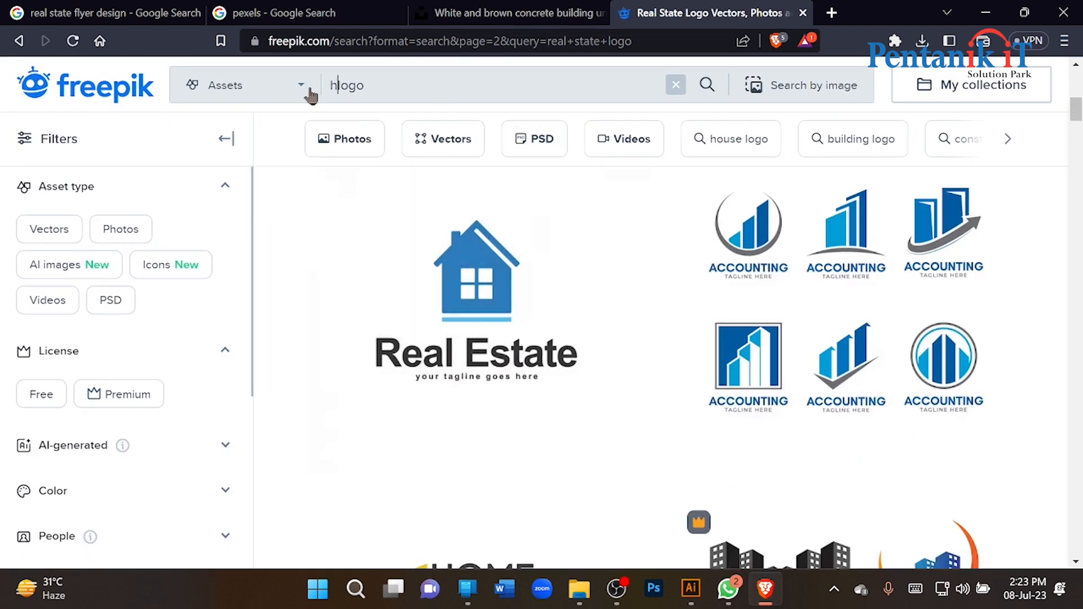
Step: Search Freepik for "house logo" and examine the results for a simple building logo
type("n")
key("Return")
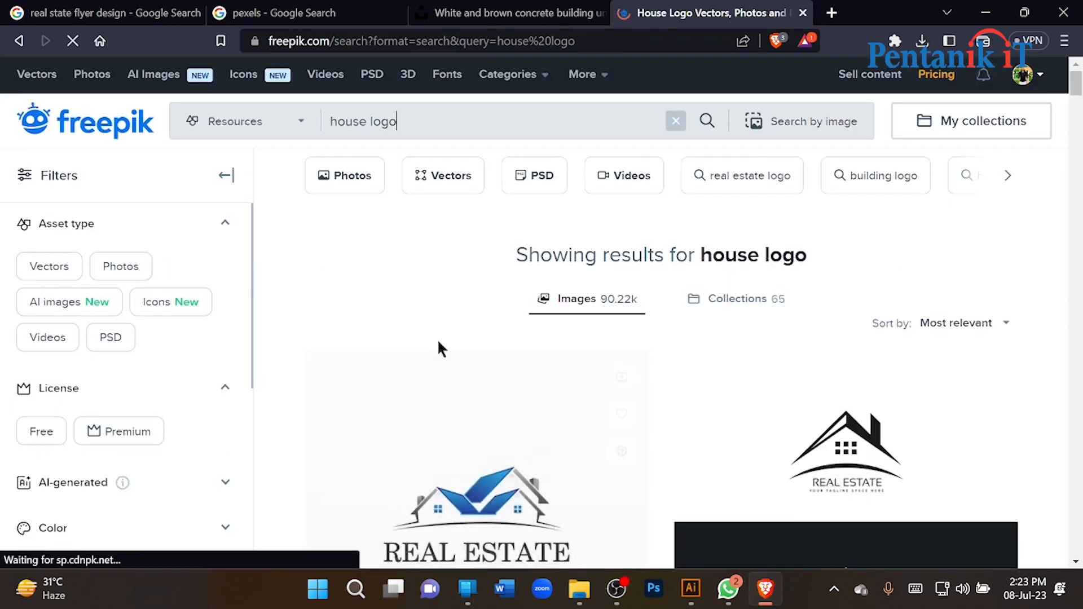
scroll(295, 239, "down", 8)
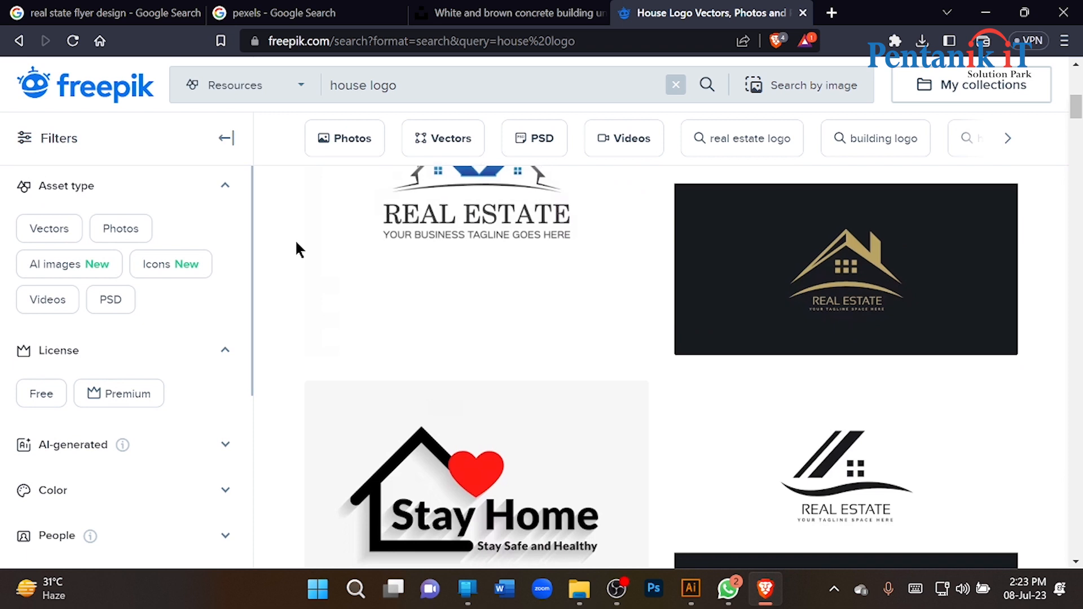
scroll(296, 242, "down", 5)
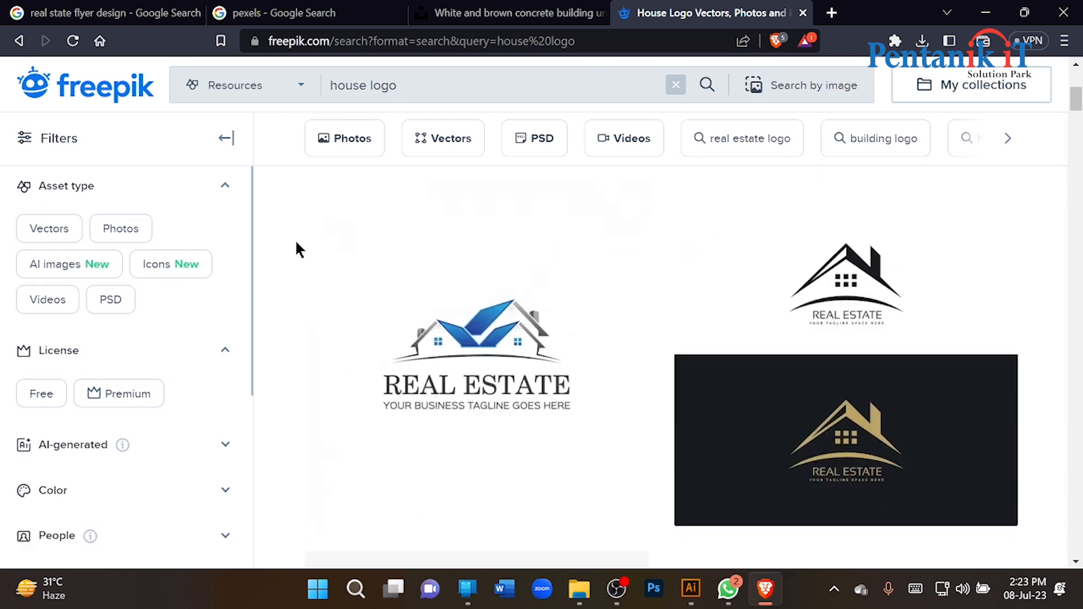
scroll(296, 243, "down", 10)
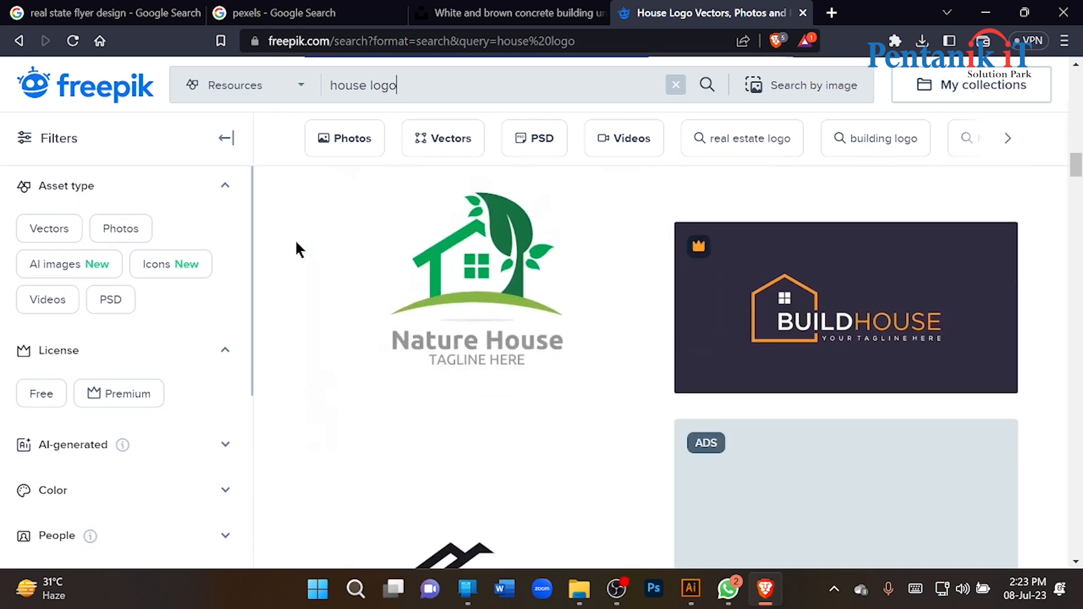
scroll(297, 242, "down", 10)
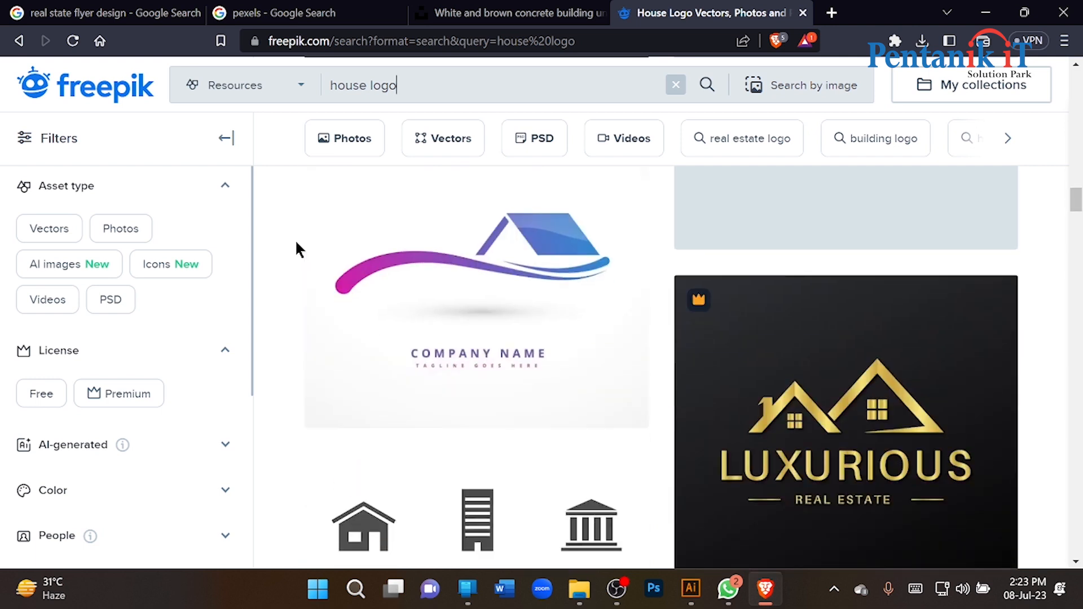
scroll(296, 243, "down", 8)
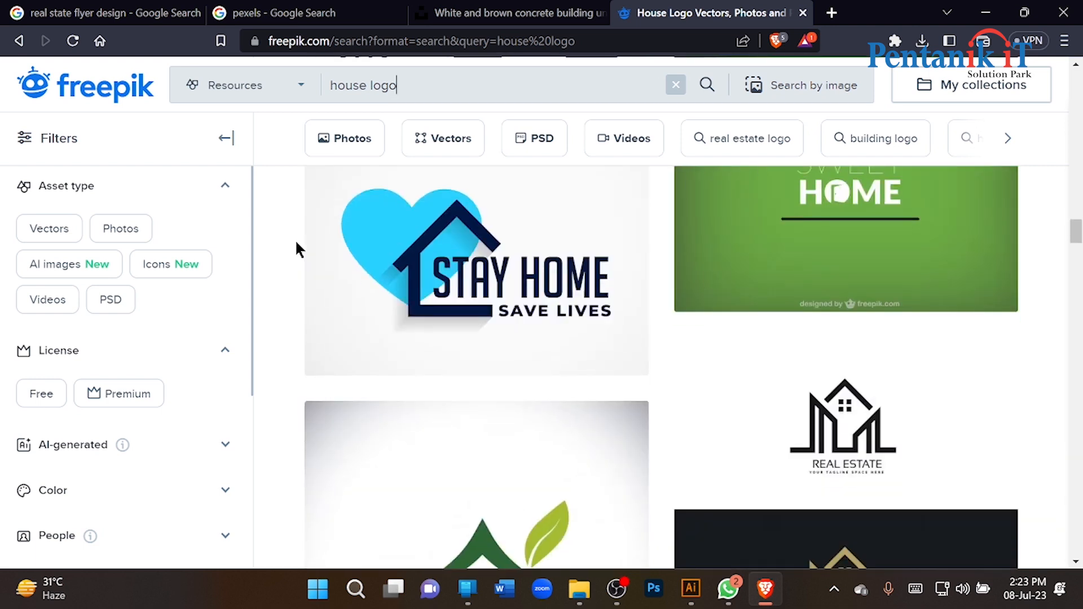
scroll(296, 244, "down", 2)
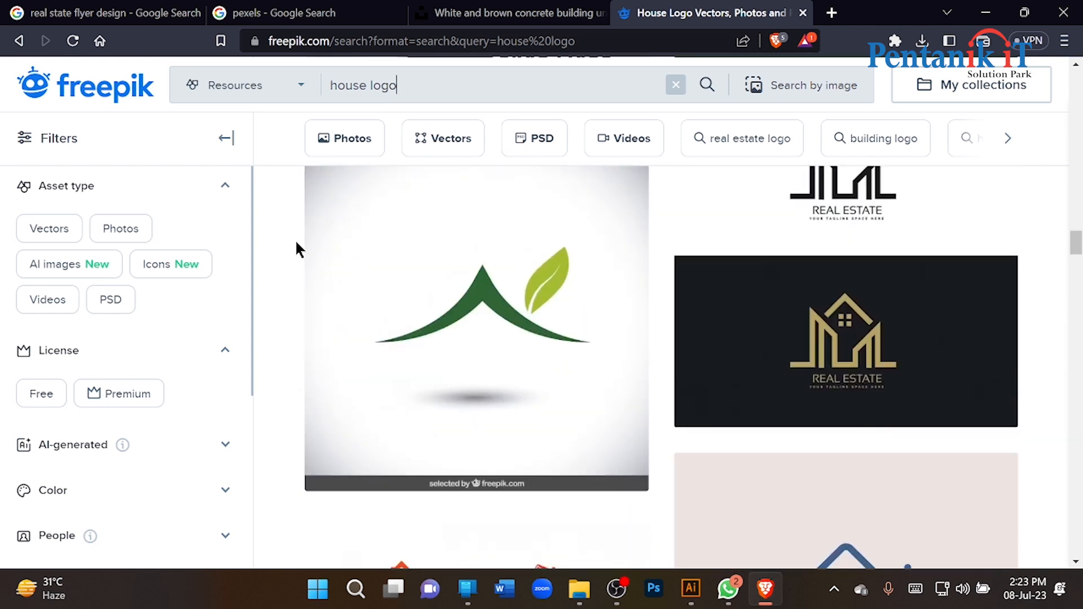
scroll(305, 244, "down", 6)
scroll(366, 271, "down", 10)
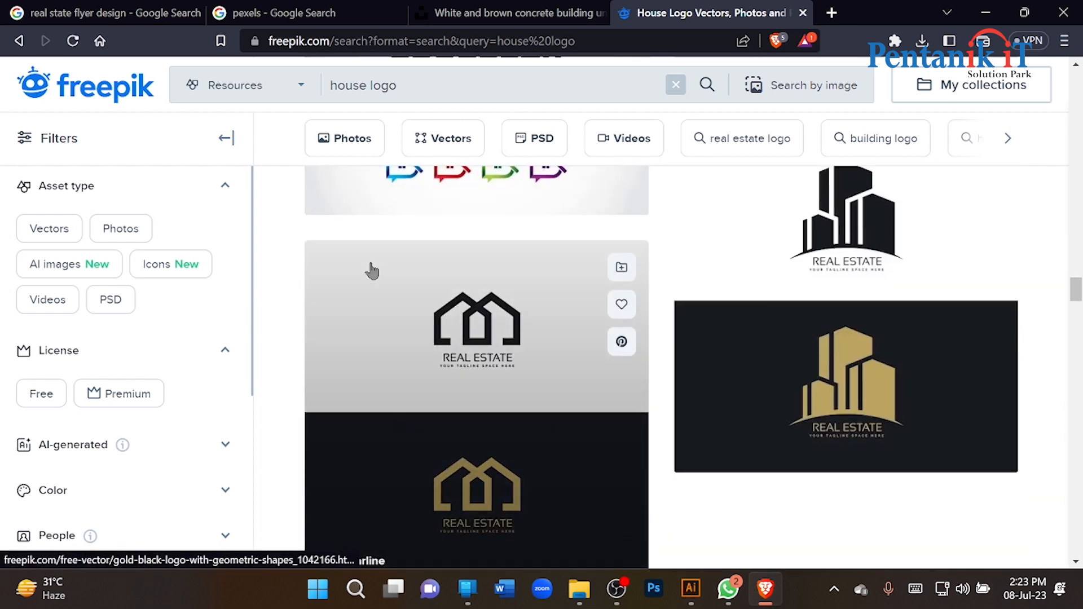
Step: Download the free "Buildings real estate logo" vector from the Freepik results and save buildings-real-estate-logo in the Downloads folder
scroll(371, 270, "up", 2)
right_click(788, 239)
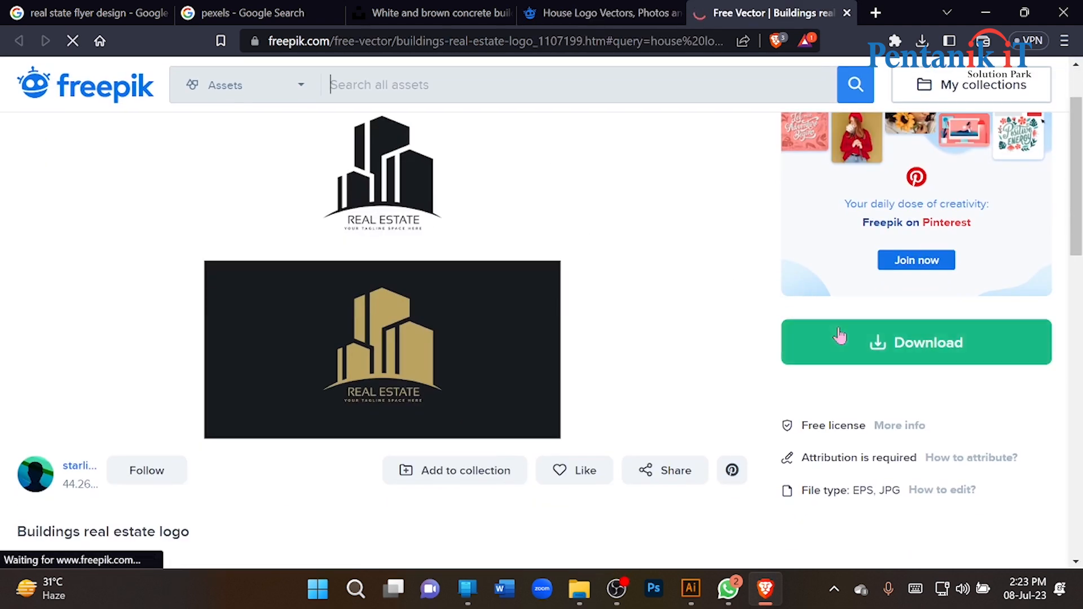
left_click(839, 335)
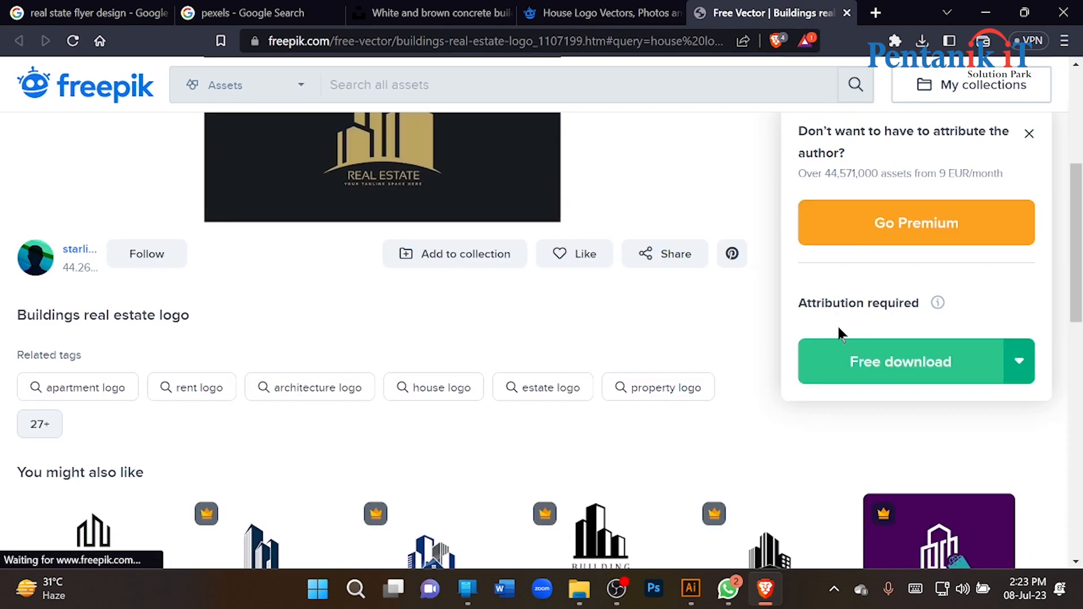
left_click(851, 322)
scroll(442, 280, "down", 7)
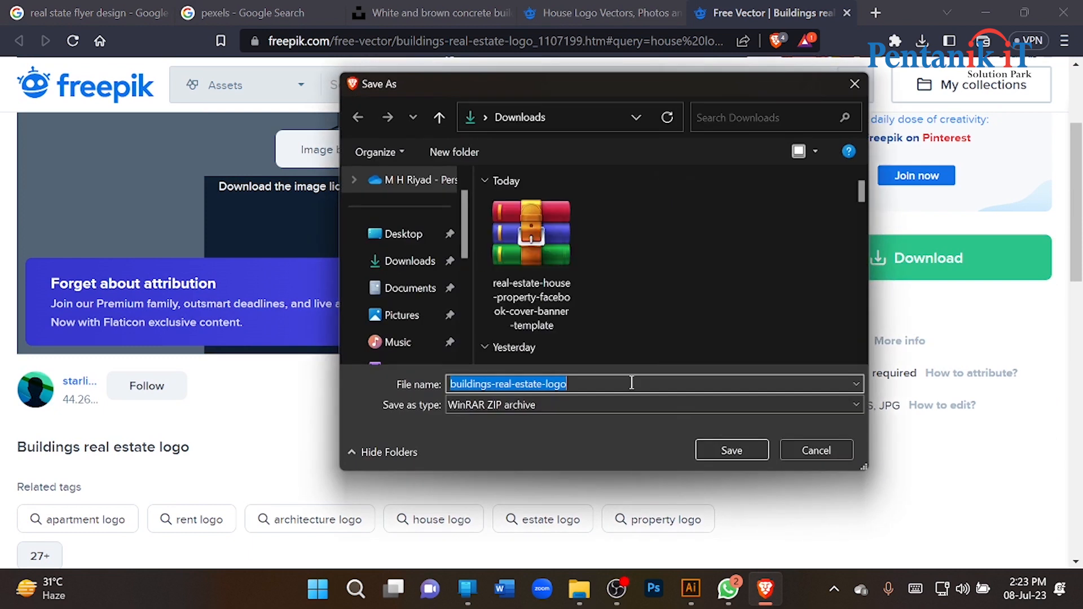
left_click(728, 449)
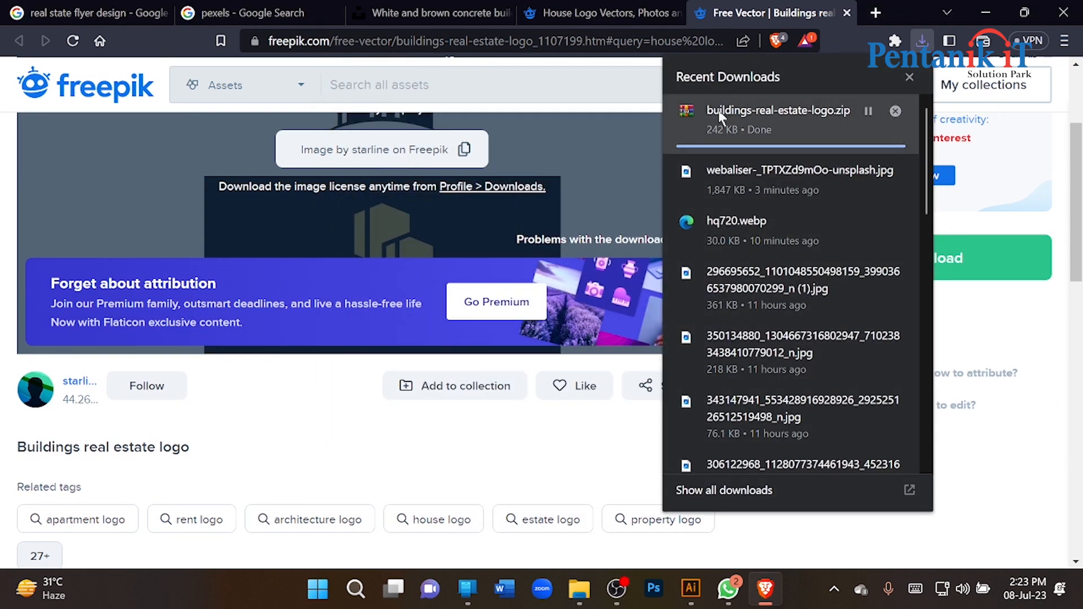
Step: Open 8217.eps from the downloaded buildings-real-estate-logo archive in Illustrator and ungroup its artwork
left_click(718, 114)
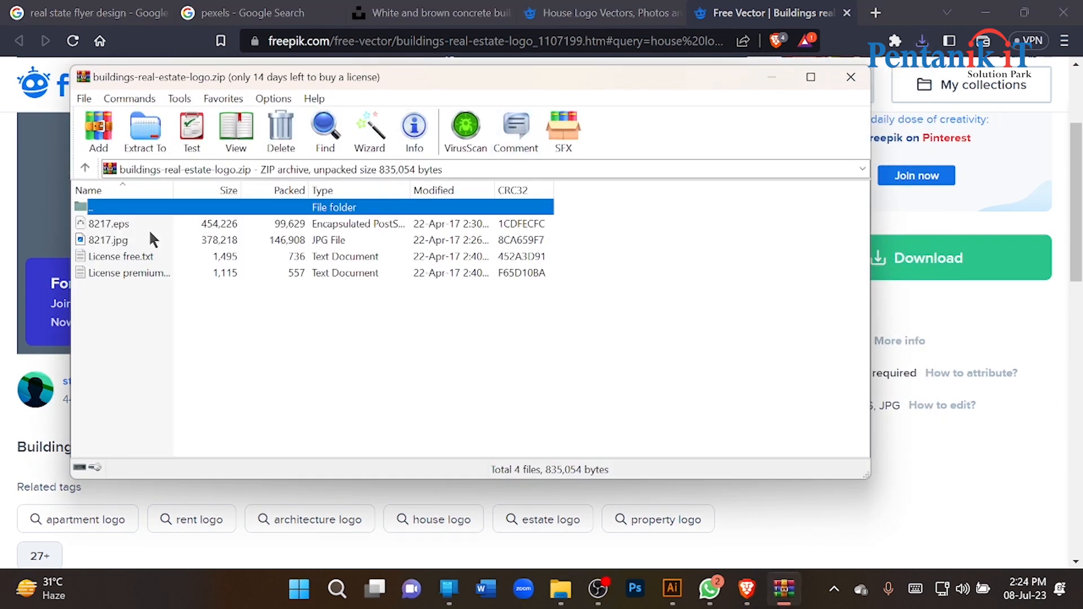
double_click(148, 225)
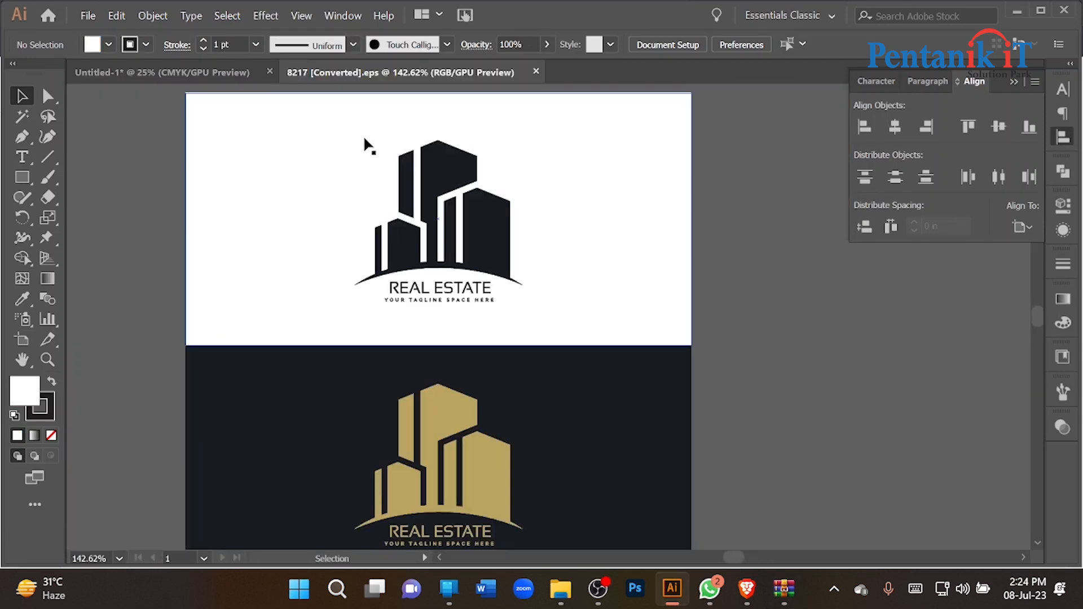
left_click(367, 145)
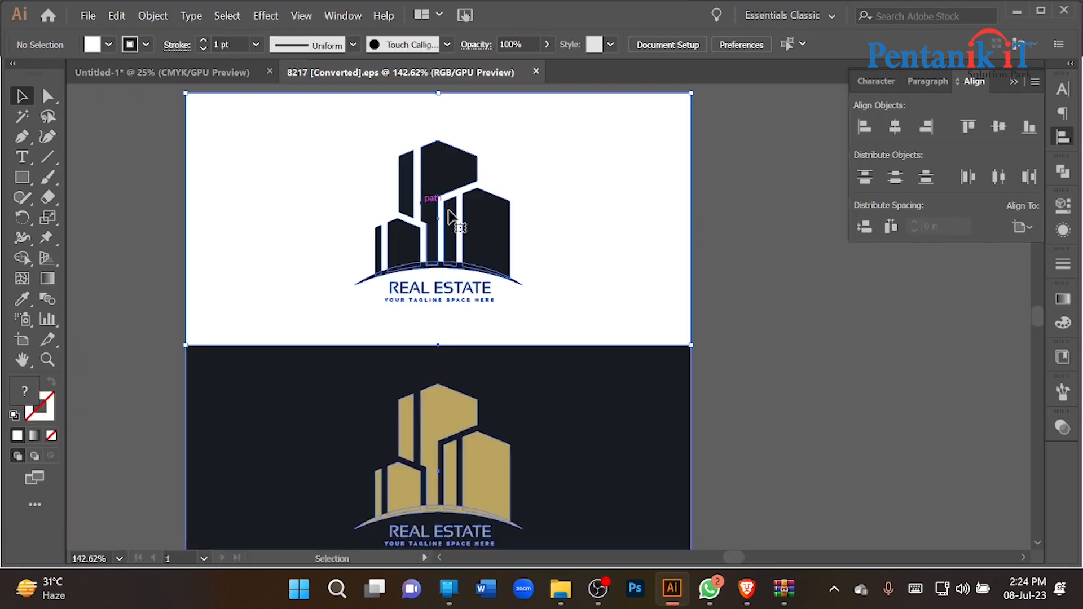
scroll(490, 222, "down", 2)
right_click(497, 220)
left_click(552, 349)
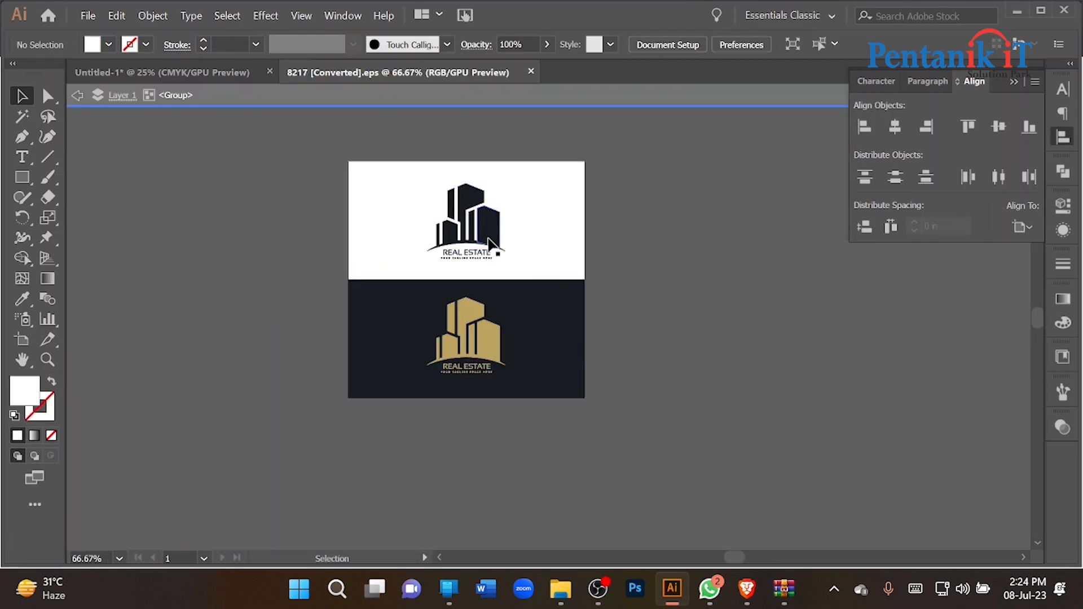
Step: Bring the dark building logo into the Untitled-1 flyer document and place it on the pasteboard beside the artboard
left_click(501, 235)
left_click_drag(501, 235, 170, 62)
left_click_drag(201, 244, 164, 254)
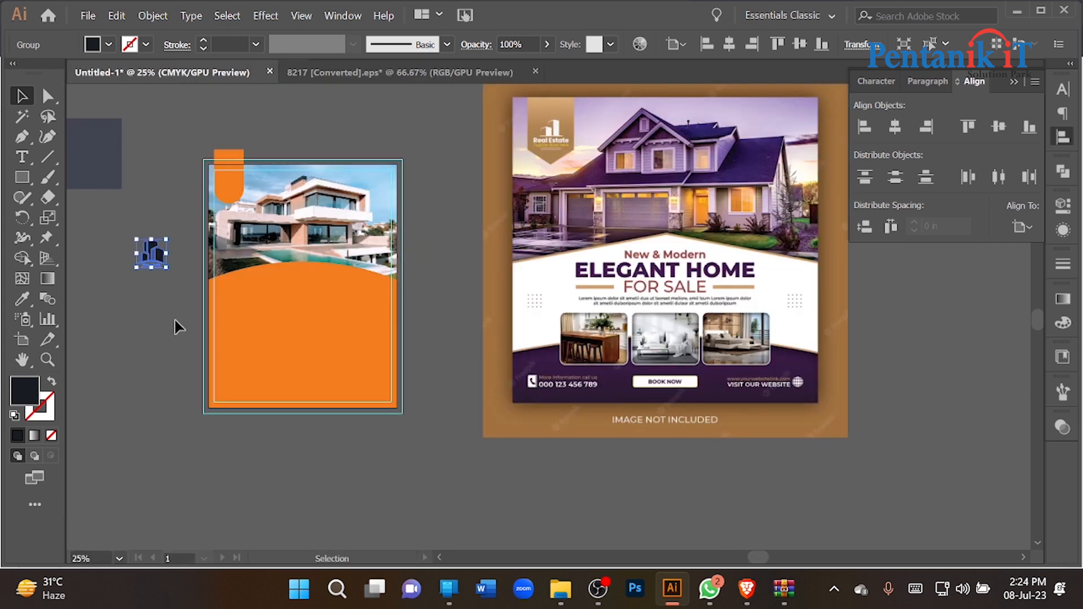
Step: Recolor the building logo white by sampling the white area of the reference flyer with the Eyedropper
left_click(22, 299)
left_click(545, 284)
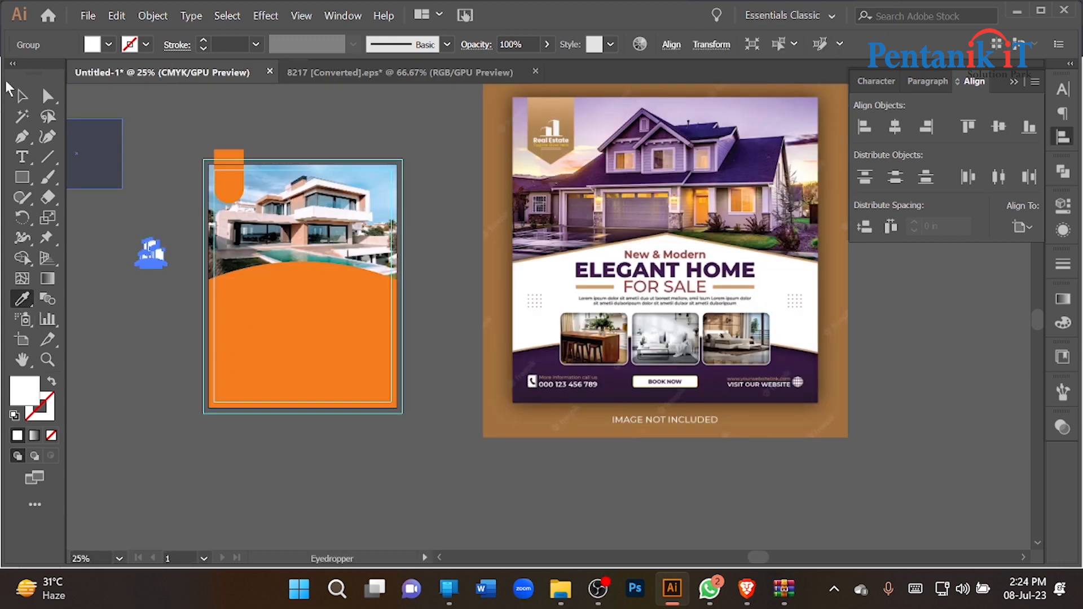
left_click(22, 96)
Step: Move the white logo onto the orange tab of the flyer and scale it down to fit inside
scroll(148, 234, "up", 2)
left_click_drag(159, 273, 308, 139)
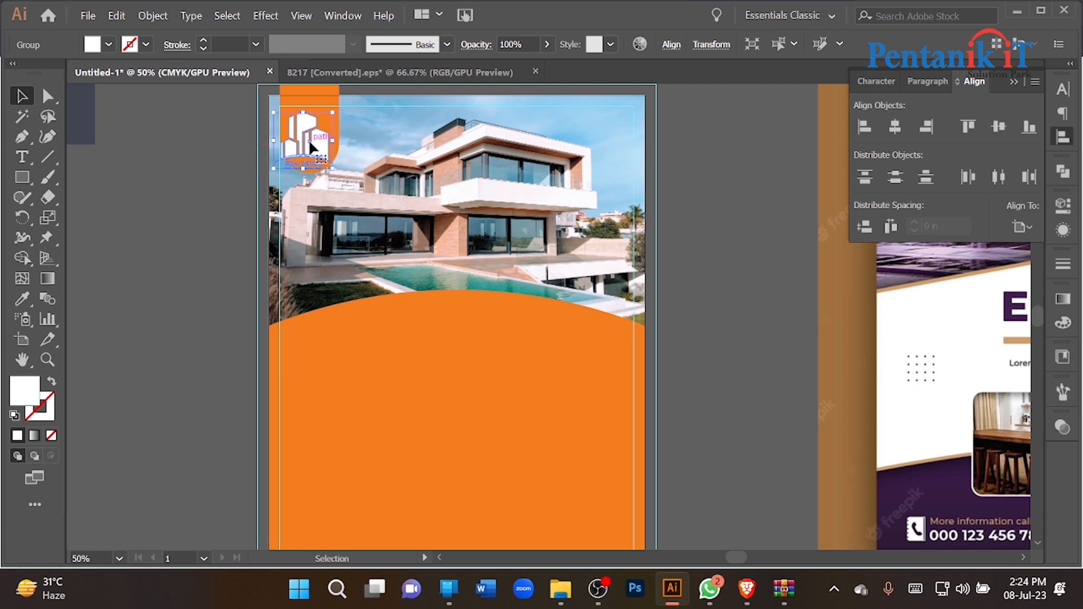
scroll(336, 148, "up", 1)
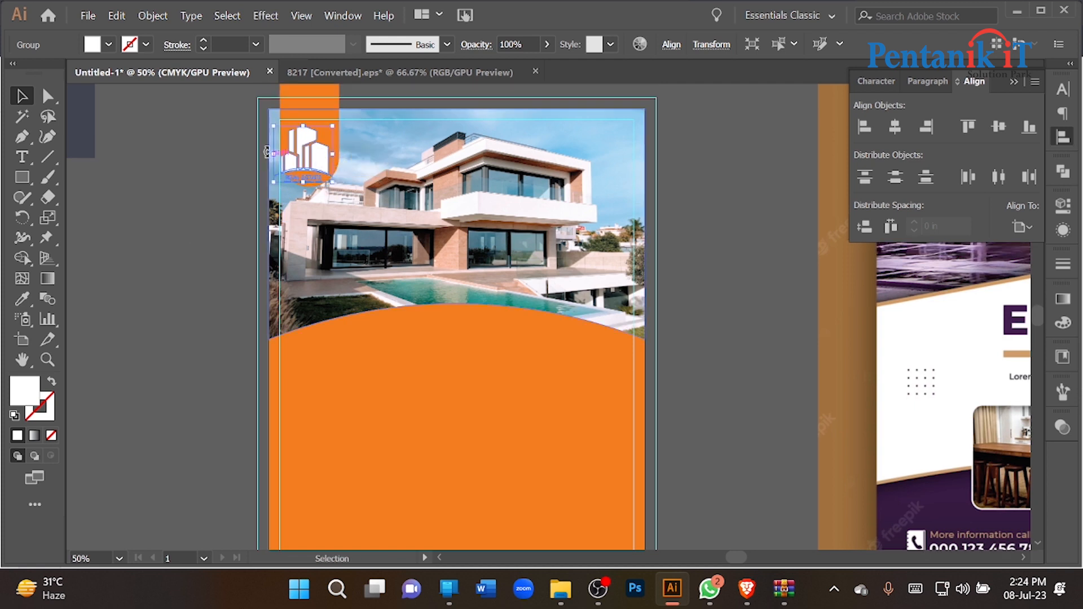
scroll(282, 133, "up", 3)
left_click_drag(343, 110, 343, 149)
left_click_drag(377, 192, 400, 192)
Step: Center the logo horizontally on the orange tab and enlarge it slightly within the tab
scroll(394, 334, "up", 2)
left_click(370, 162, "shift")
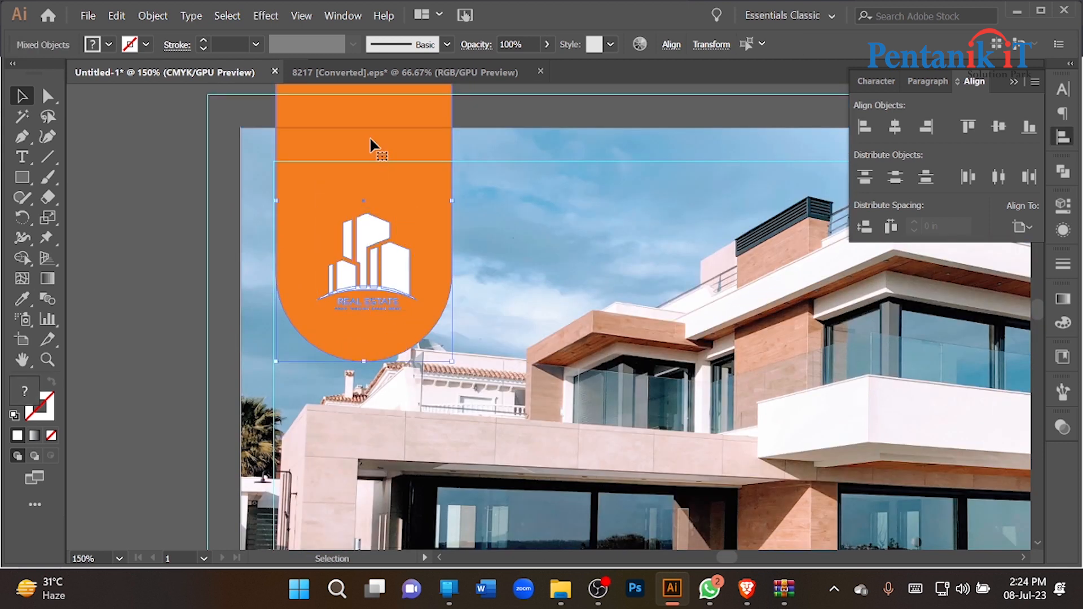
left_click(163, 274)
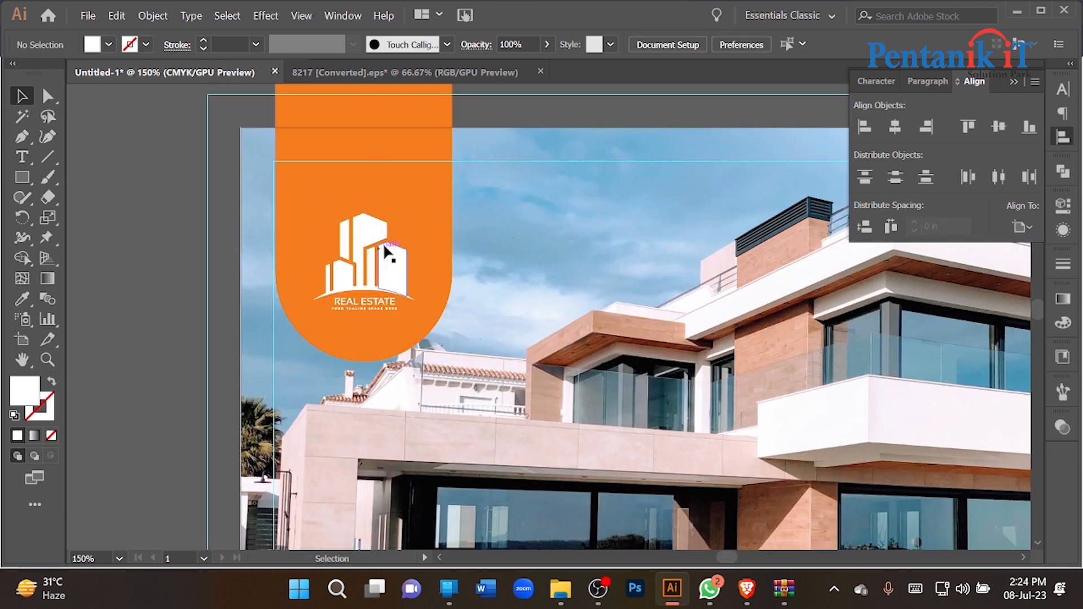
left_click(372, 226)
left_click_drag(364, 213, 366, 172)
scroll(365, 175, "down", 2)
left_click(257, 352)
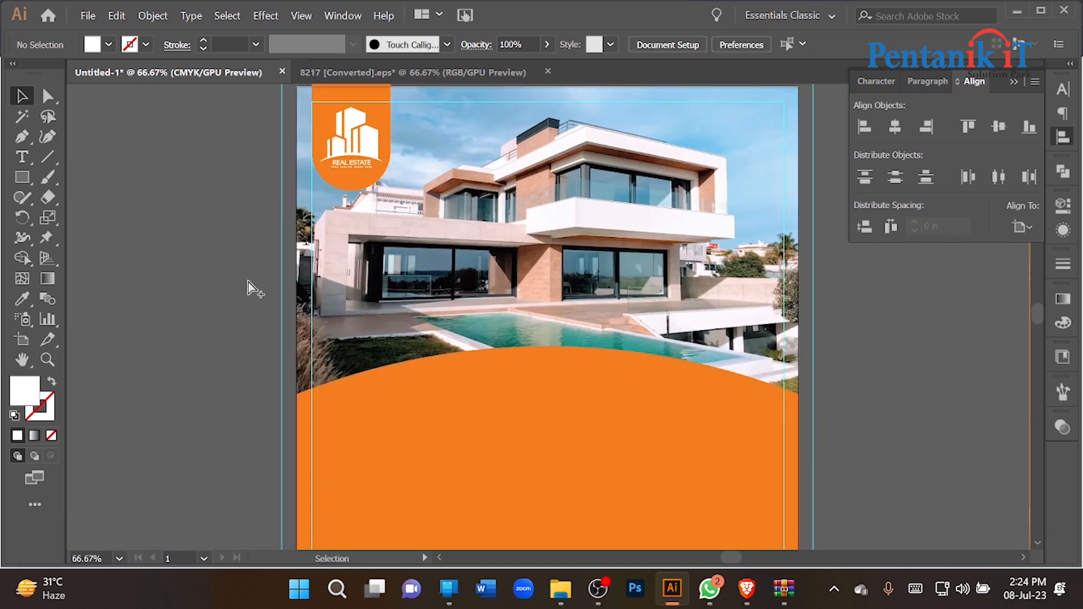
Step: Add the two-line text "New & Modern" and "Luxury House" on the orange shape and enlarge it to about 53 pt
scroll(249, 282, "down", 3)
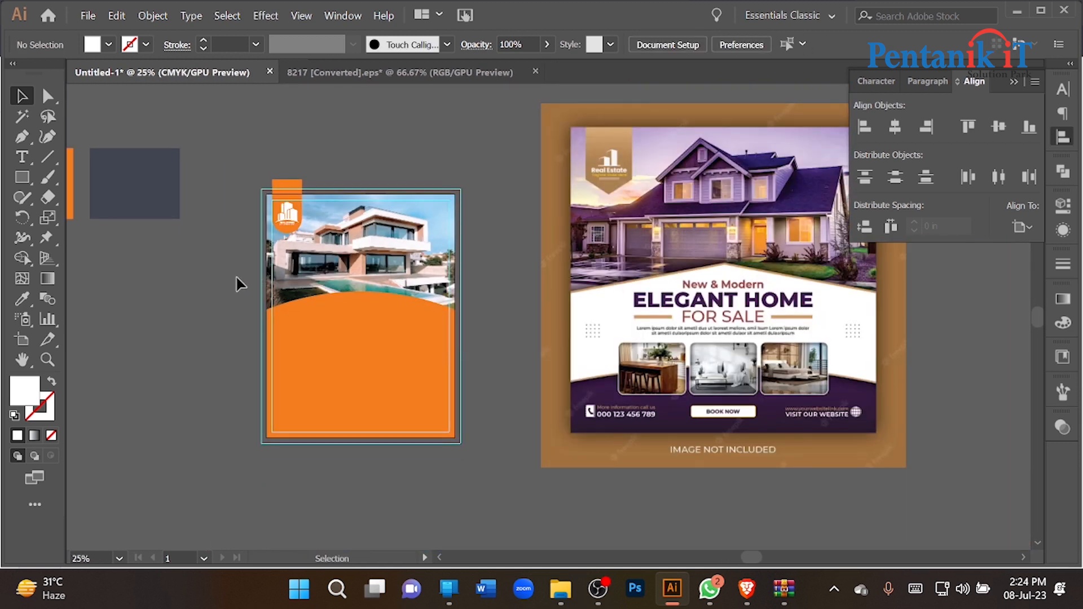
scroll(232, 288, "down", 1)
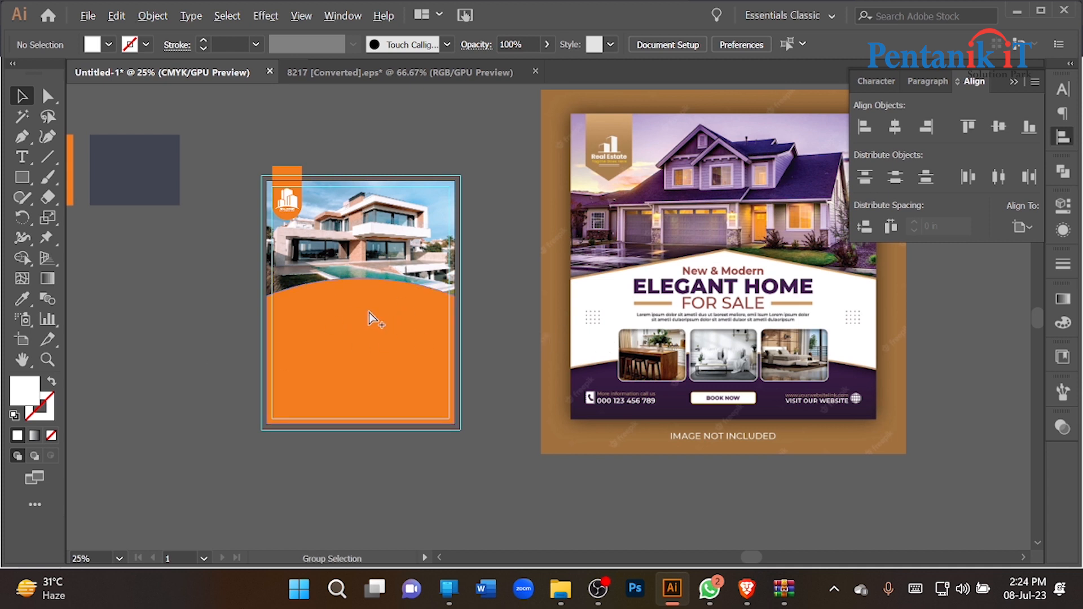
scroll(369, 313, "up", 1)
scroll(369, 312, "up", 1)
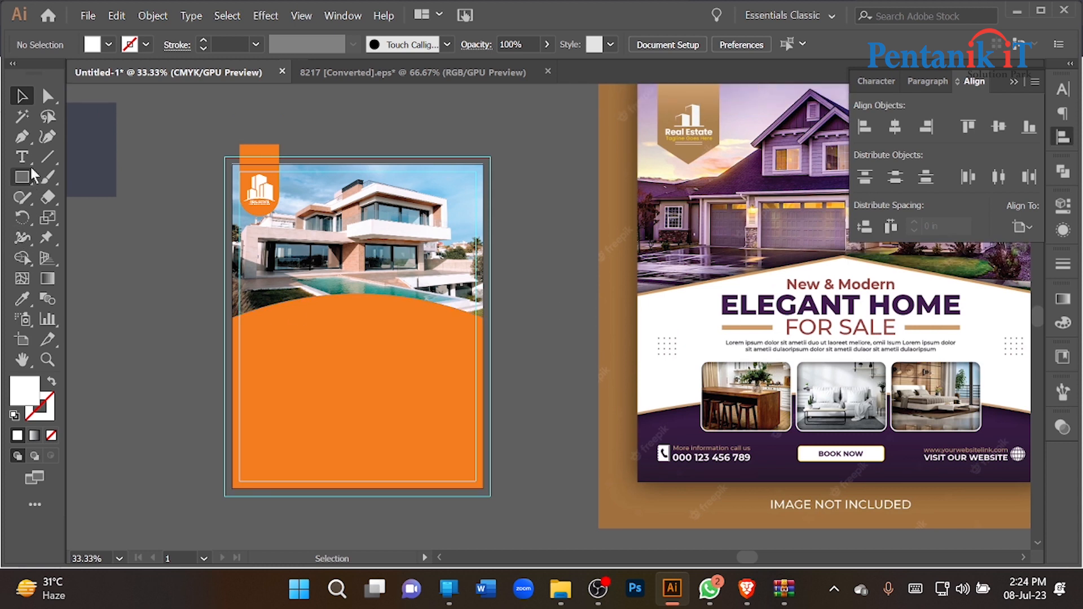
scroll(329, 350, "up", 1)
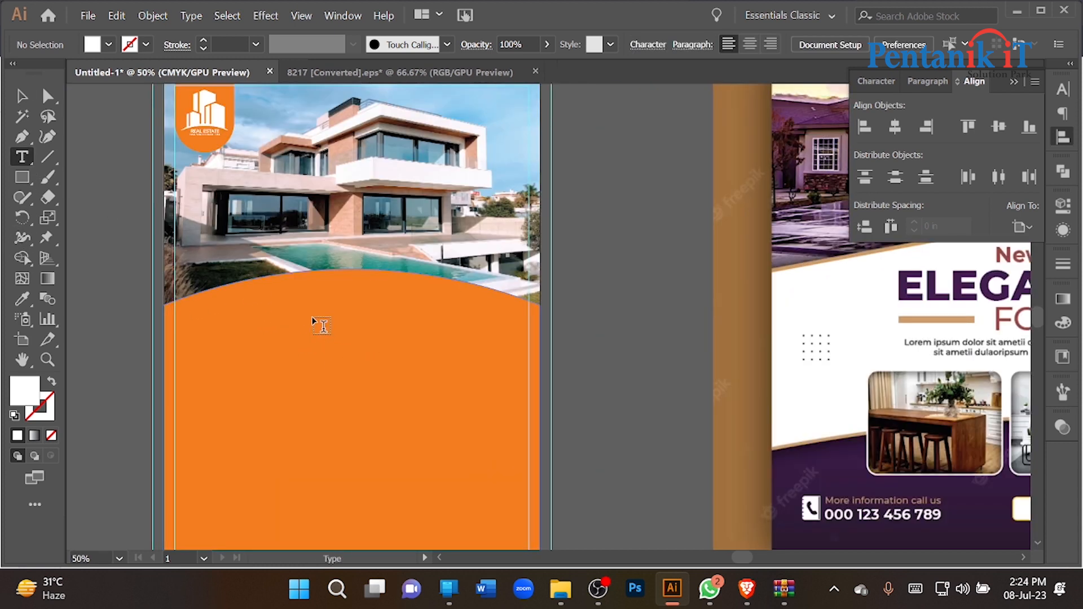
left_click(313, 320)
type("New")
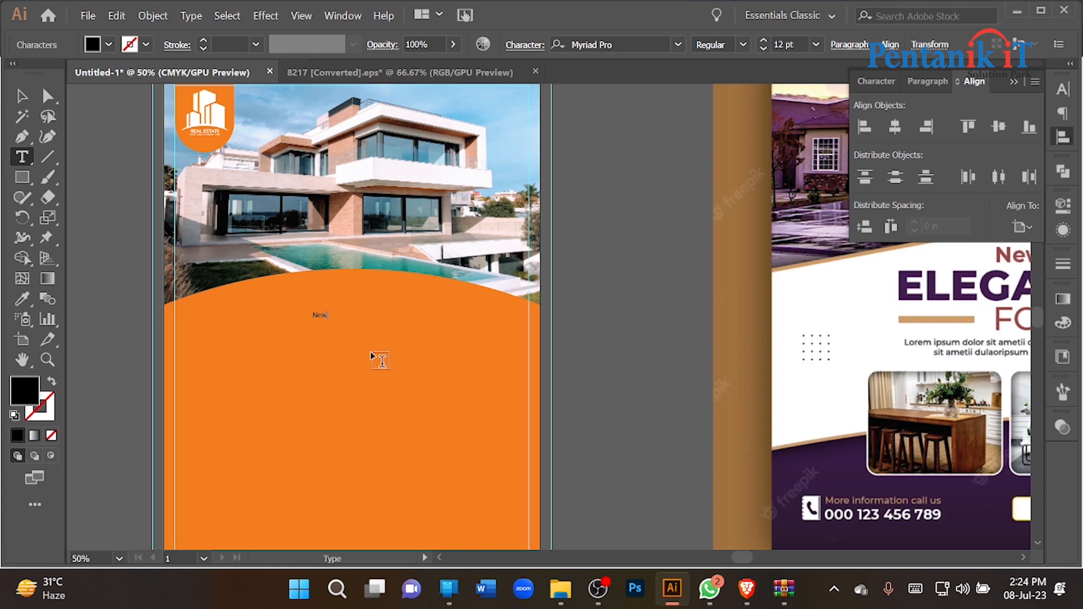
type(" & Modern")
key("Escape")
scroll(274, 323, "down", 1)
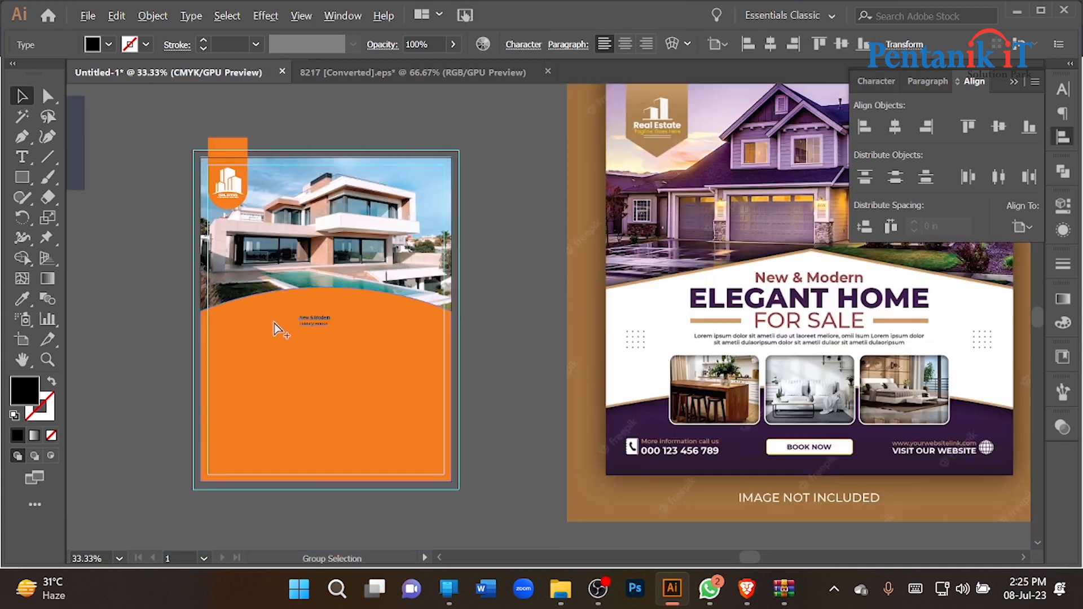
left_click_drag(332, 327, 384, 346)
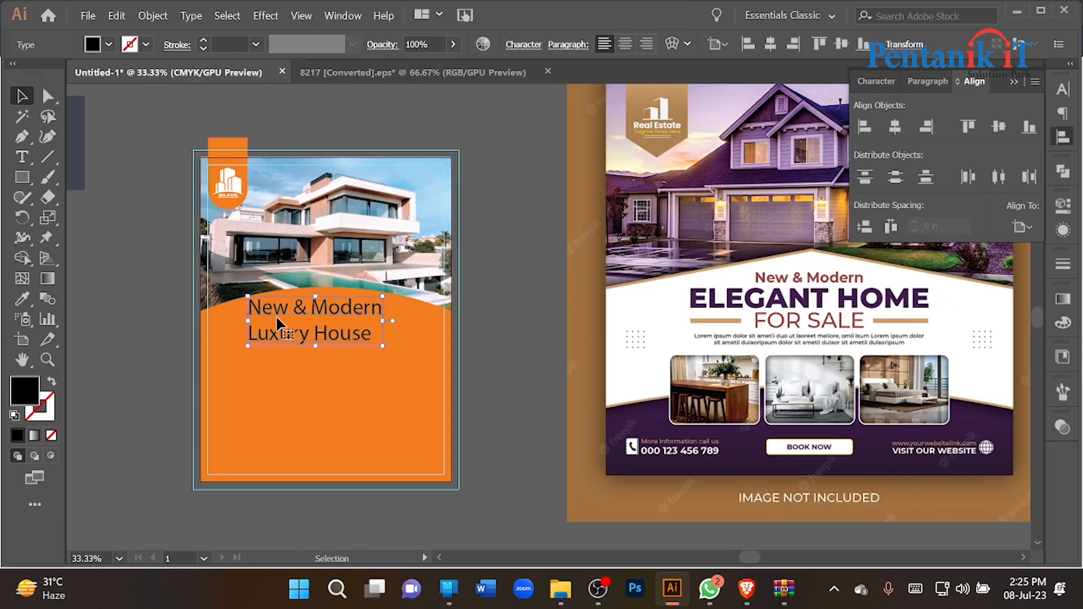
Step: Copy the "New & Modern" line and remove it from the heading, leaving only "Luxury House" in the text object
scroll(276, 315, "up", 2)
triple_click(313, 310)
key("ctrl+c")
key("BackSpace")
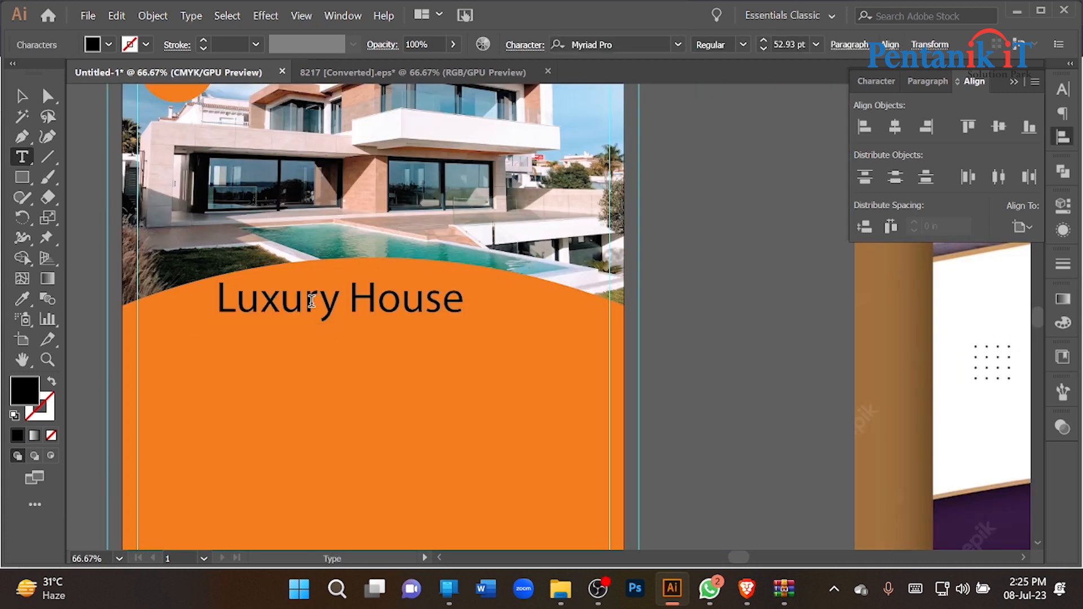
key("Escape")
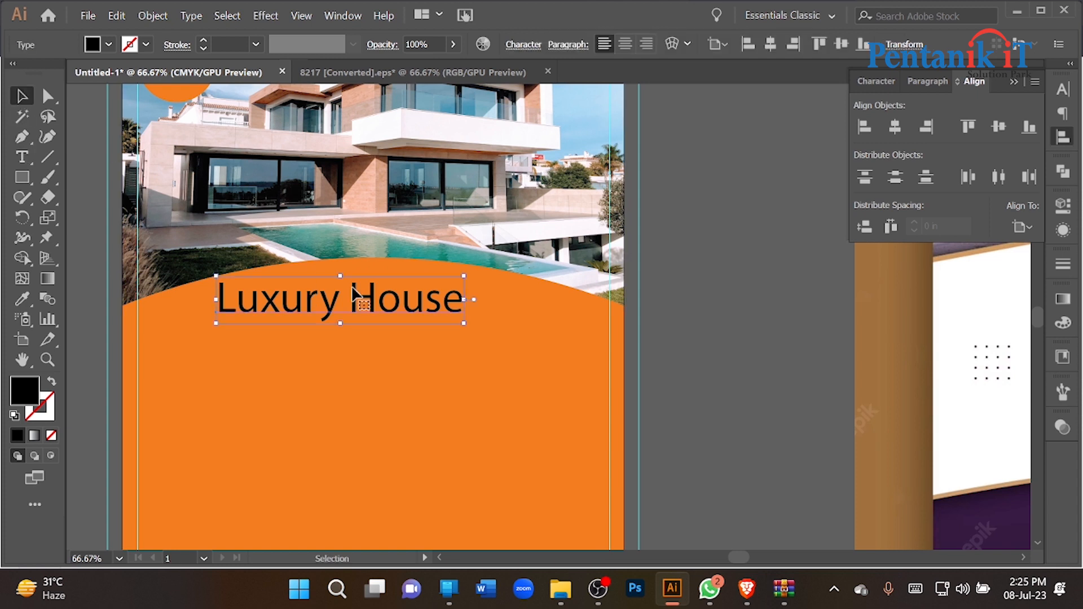
Step: Duplicate the "Luxury House" text directly below and replace the upper copy's text with "New & Modern"
left_click(375, 325)
left_click_drag(386, 310, 384, 375)
double_click(377, 309)
key("ctrl+a")
key("ctrl+v")
key("Escape")
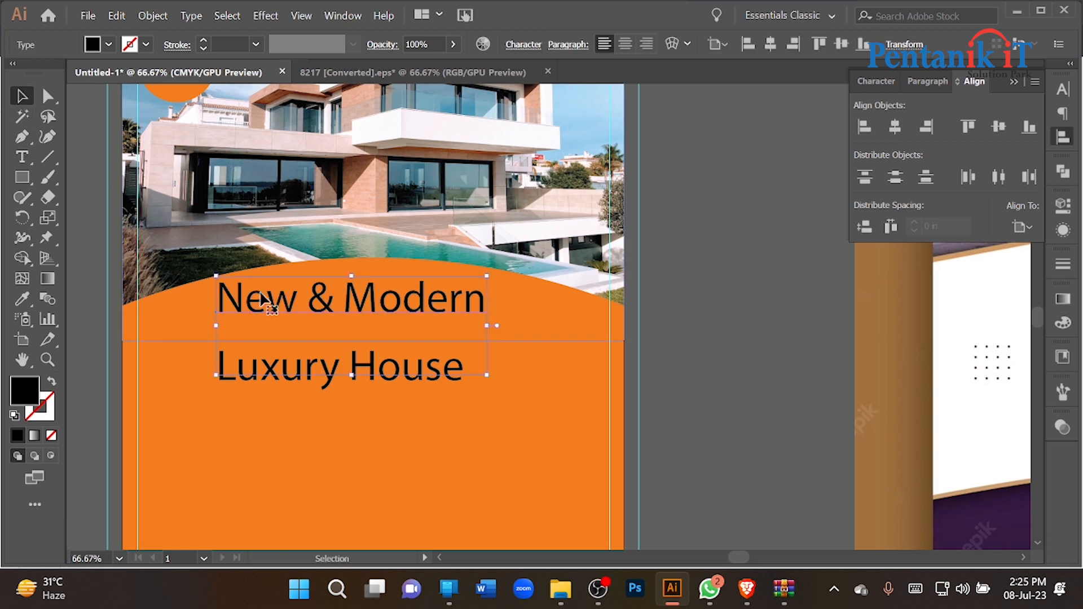
Step: Delete the empty trailing line from the "New & Modern" text so it is a single-line object
double_click(312, 331)
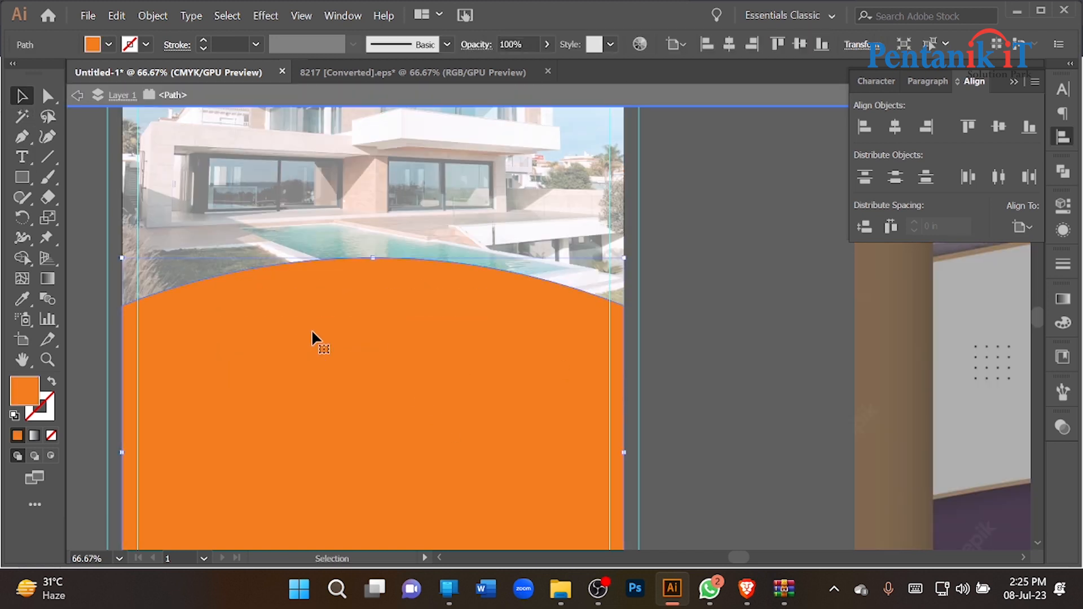
double_click(731, 296)
left_click(440, 308)
triple_click(440, 309)
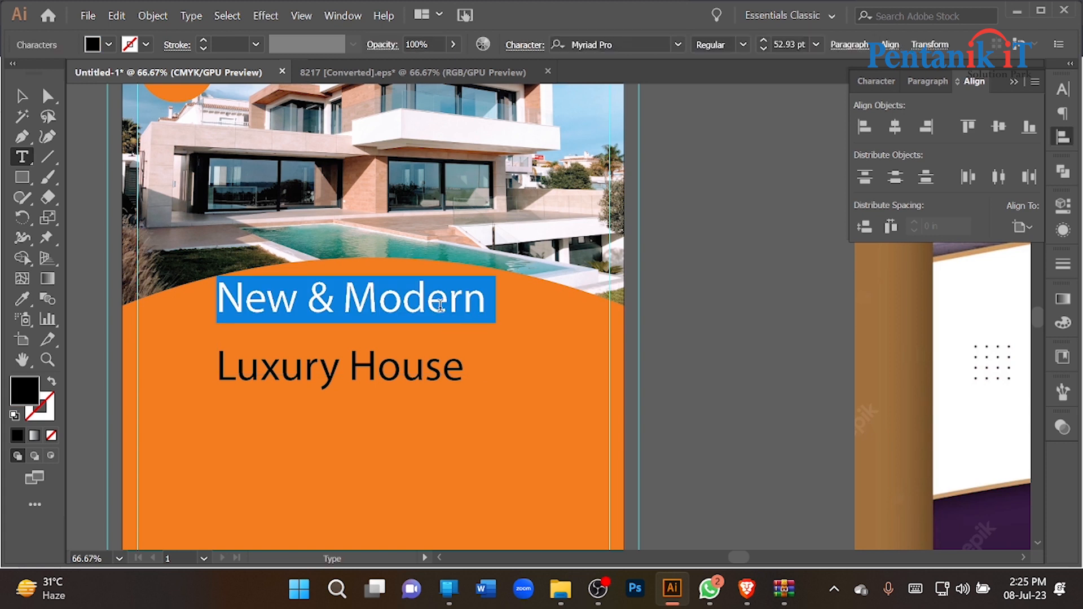
left_click(440, 308)
key("BackSpace")
type("d")
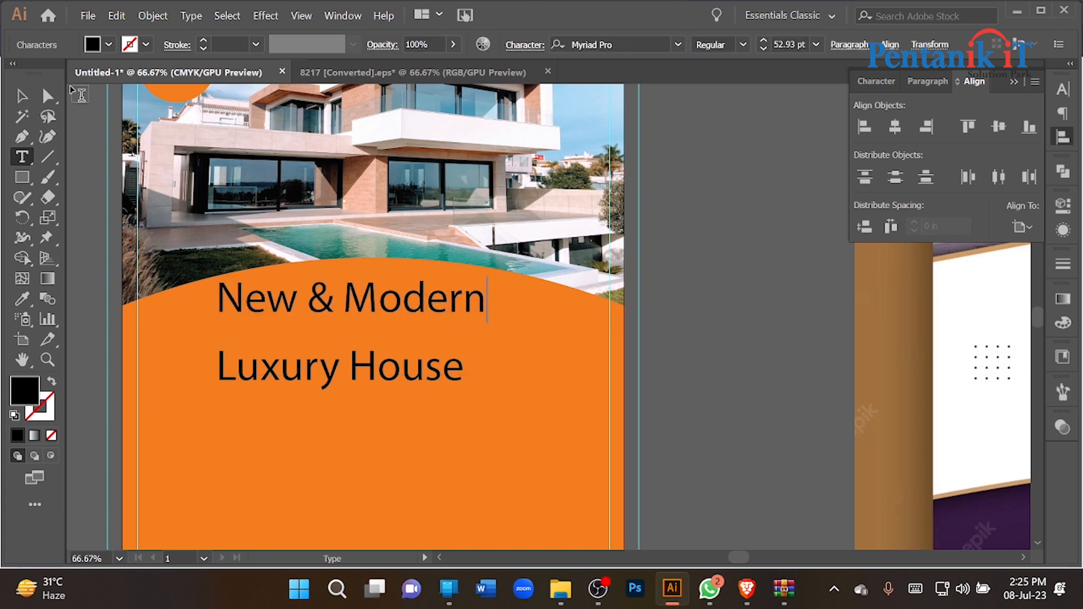
left_click(21, 96)
Step: Set the font of both "New & Modern" and "Luxury House" to Roboto Black
scroll(369, 242, "down", 3)
scroll(369, 242, "up", 1)
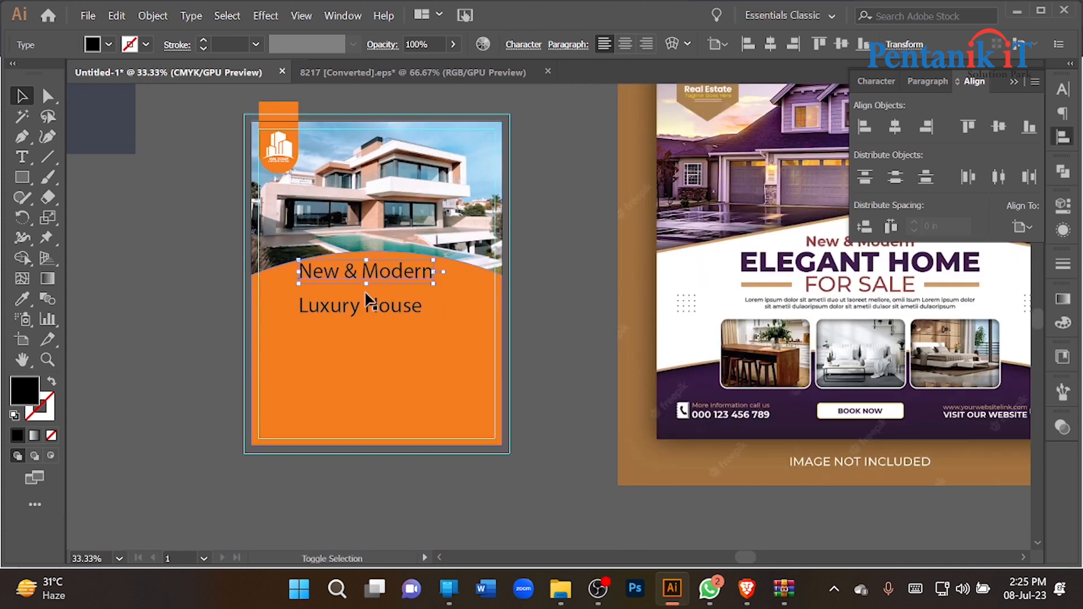
left_click(370, 307)
left_click(891, 80)
left_click(947, 107)
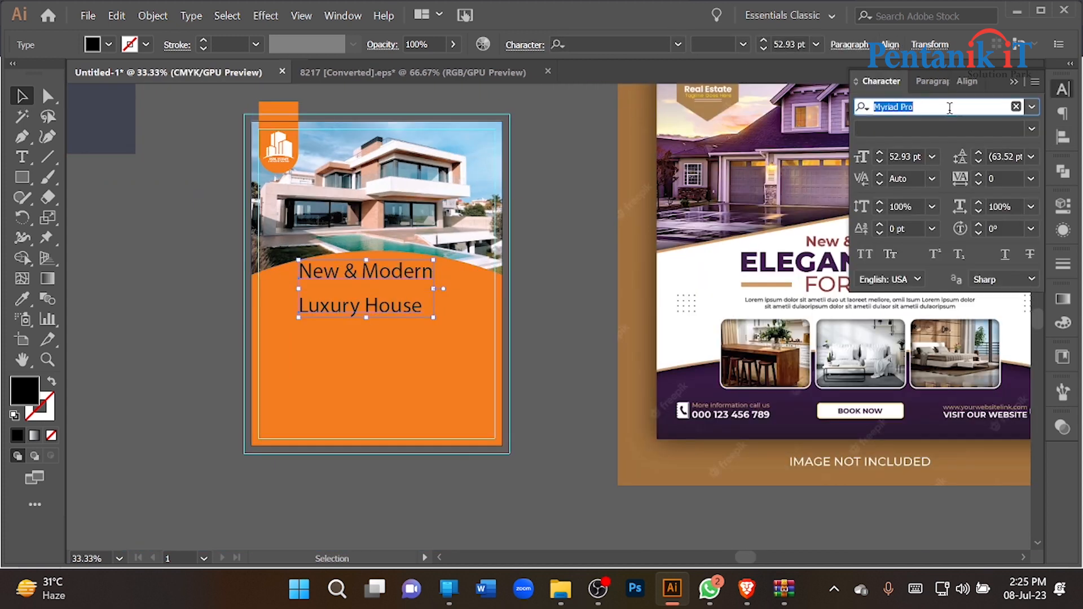
type("robo")
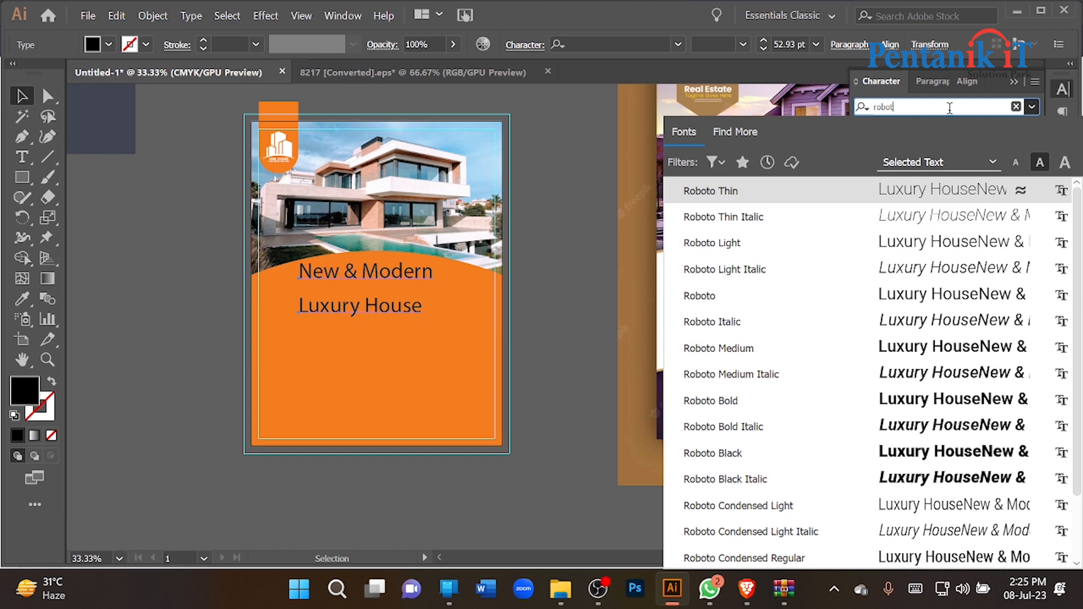
type("t")
left_click(739, 456)
left_click(554, 379)
Step: Change the font style of the "New & Modern" line to Roboto Medium
scroll(303, 286, "up", 2)
left_click(346, 264)
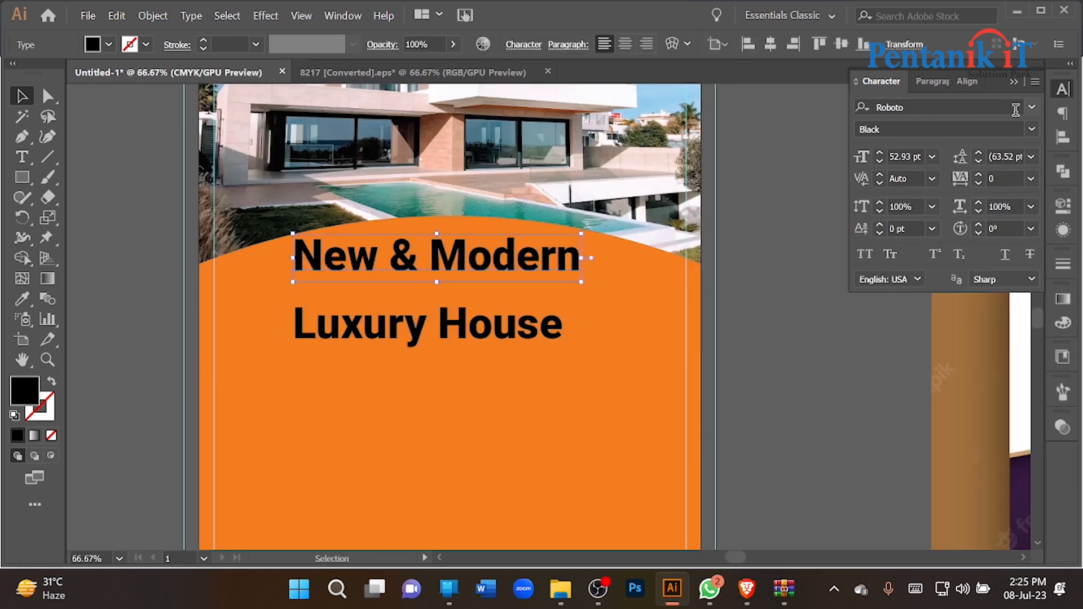
left_click(1031, 129)
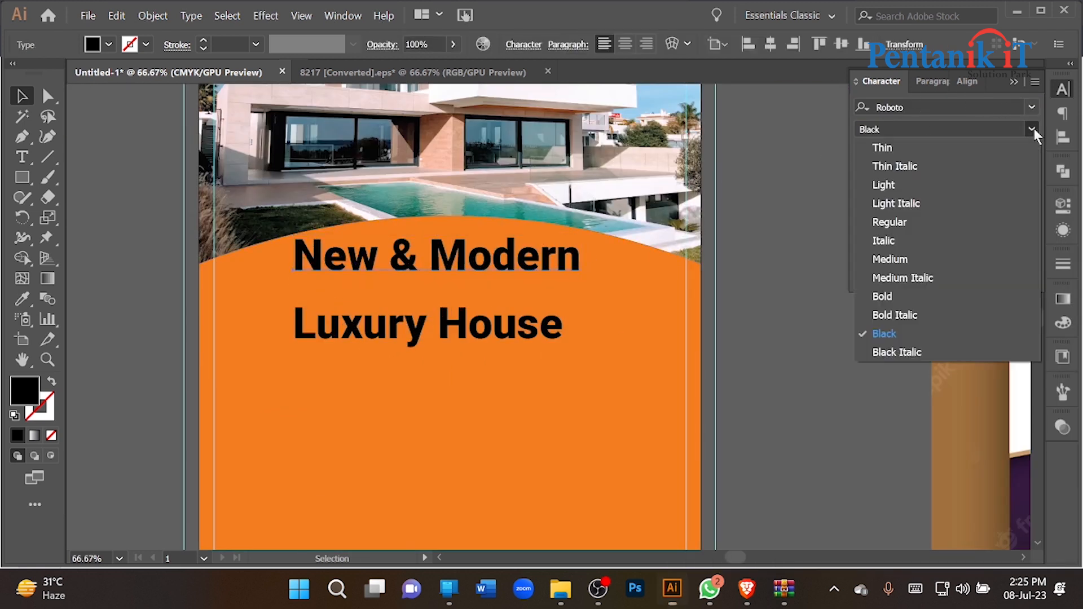
left_click(902, 261)
scroll(309, 334, "down", 2)
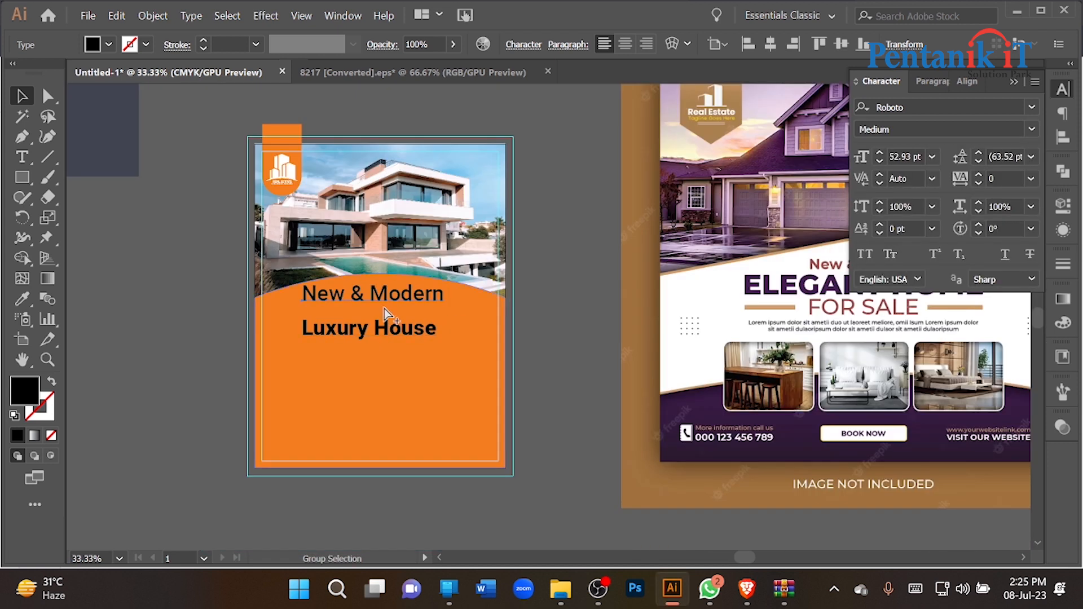
Step: Set the "Luxury House" headline in all caps
scroll(384, 309, "up", 2)
left_click(367, 387)
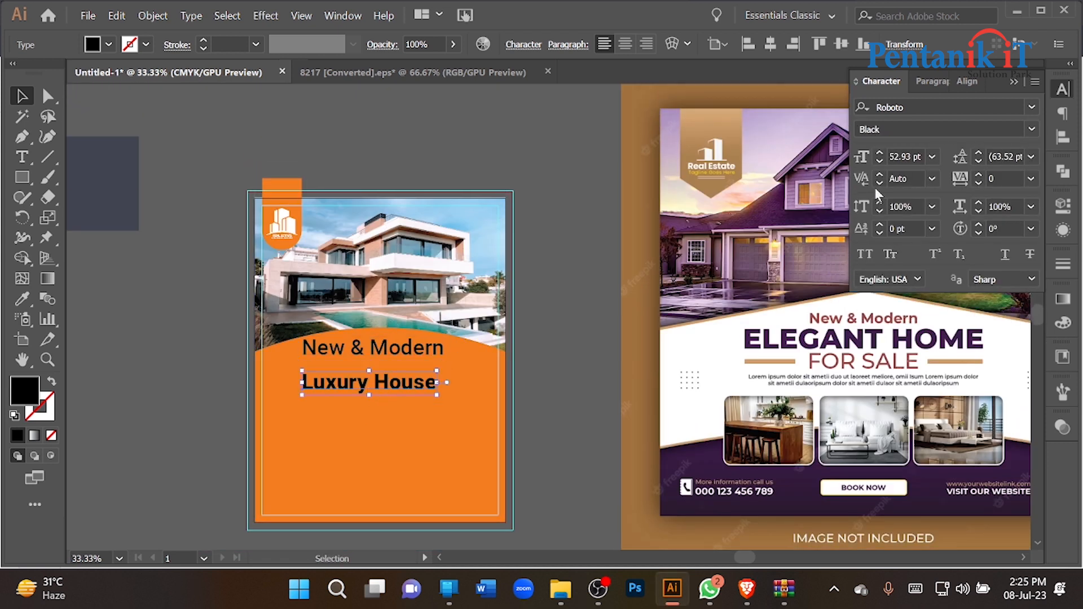
left_click(865, 254)
scroll(323, 390, "up", 2)
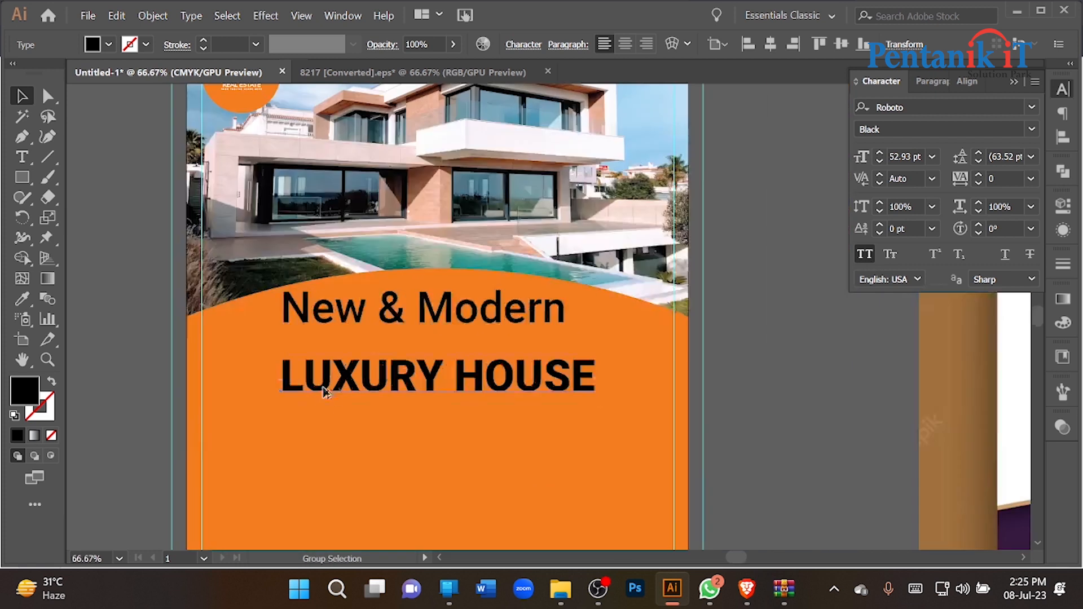
Step: Scale down the "New & Modern" line and move "LUXURY HOUSE" up close beneath it
left_click(556, 315)
left_click_drag(565, 308, 504, 310)
left_click_drag(477, 373, 464, 340)
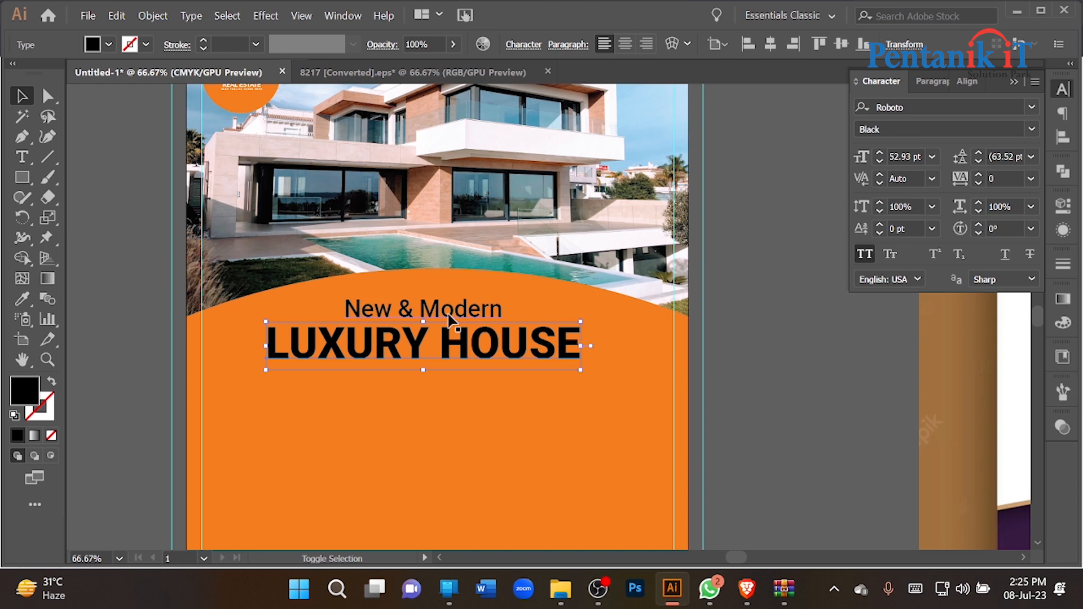
Step: Align "New & Modern" and "LUXURY HOUSE" to each other's horizontal centres
left_click(449, 316, "shift")
left_click(967, 80)
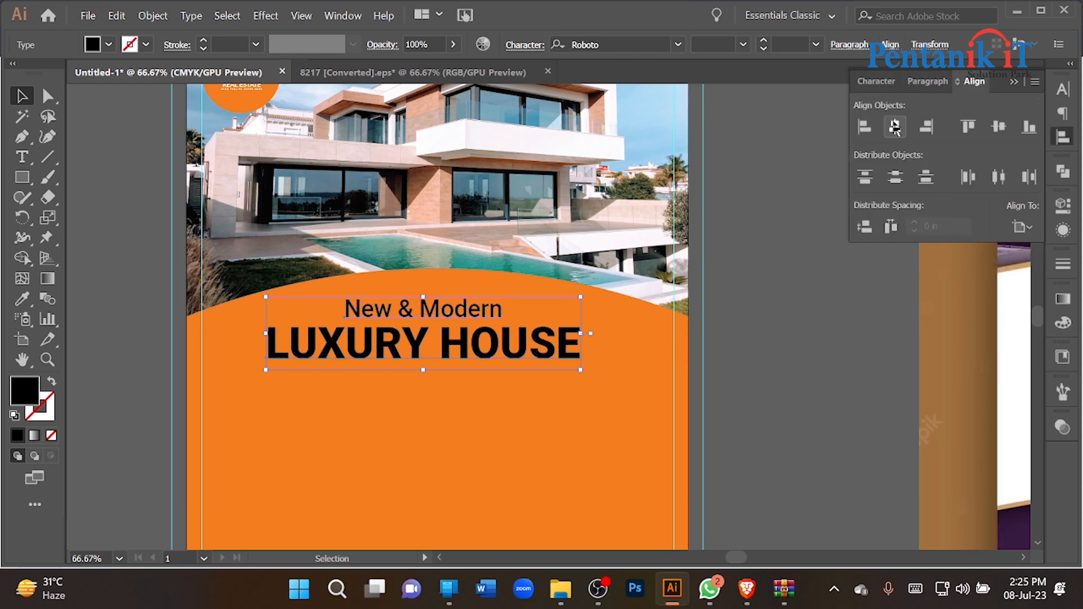
left_click(897, 125)
left_click(786, 263)
scroll(401, 326, "down", 2)
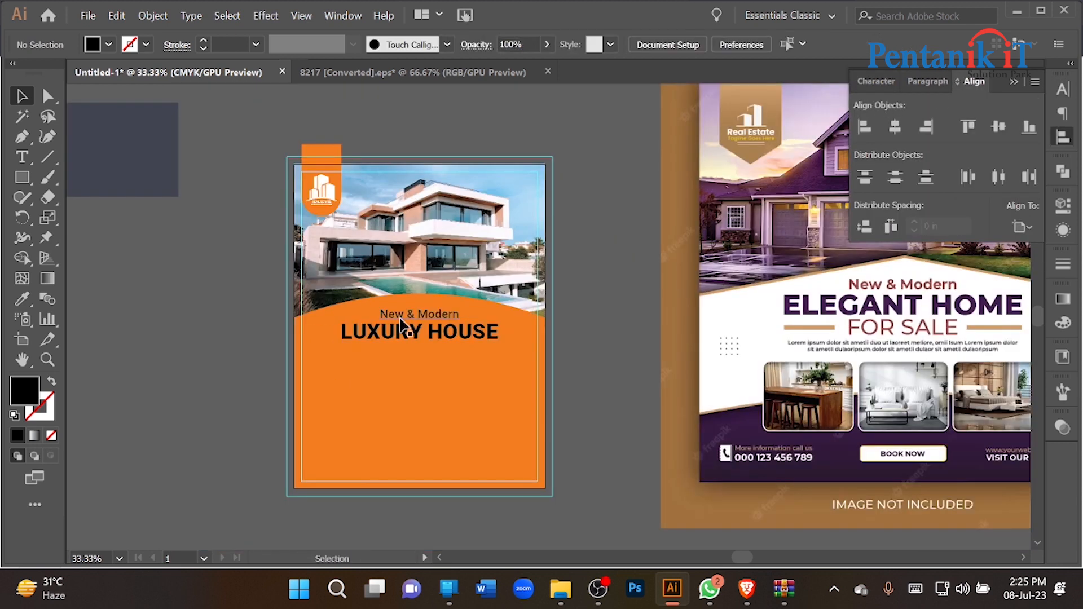
Step: Duplicate the "New & Modern" line below "LUXURY HOUSE" and replace the copy's text with "For Sale"
scroll(443, 331, "up", 2)
left_click_drag(404, 297, 416, 368)
triple_click(417, 369)
type("For Sale")
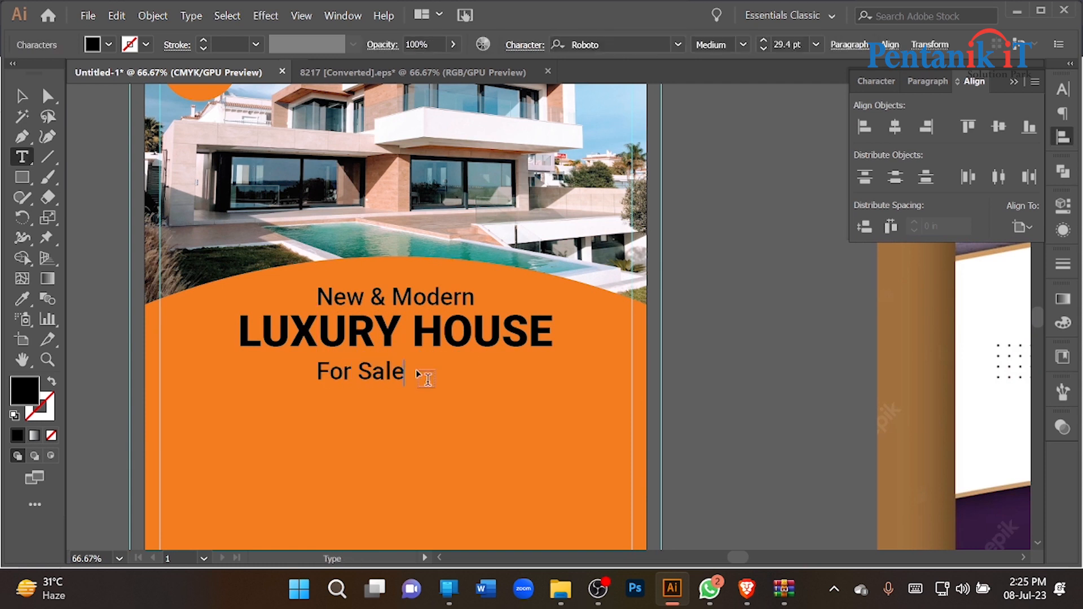
scroll(343, 376, "down", 2)
left_click(21, 98)
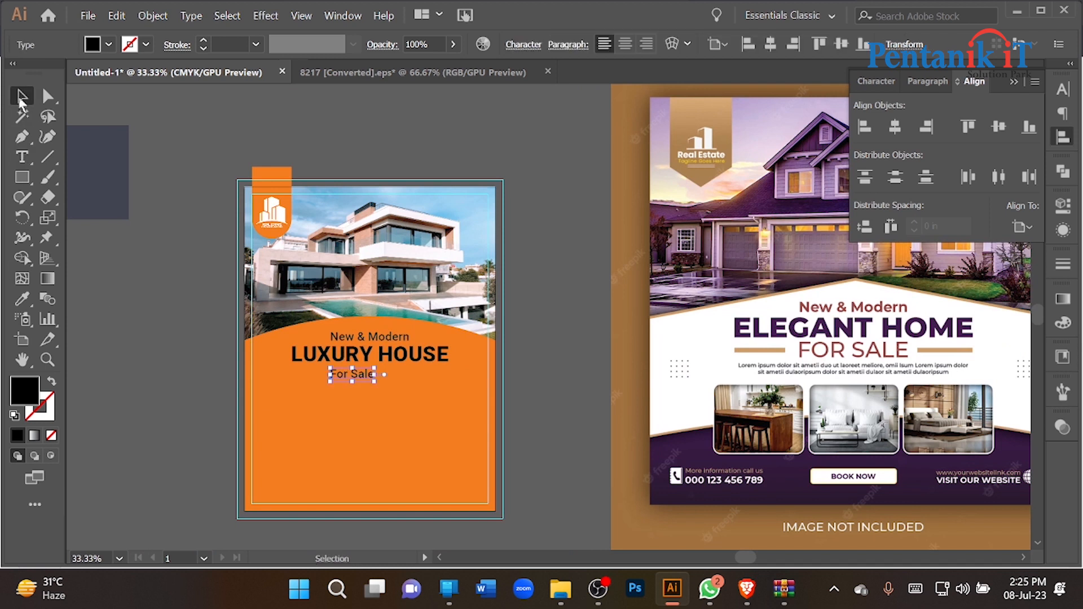
Step: Set the "For Sale" line in all caps
left_click(864, 83)
left_click(865, 254)
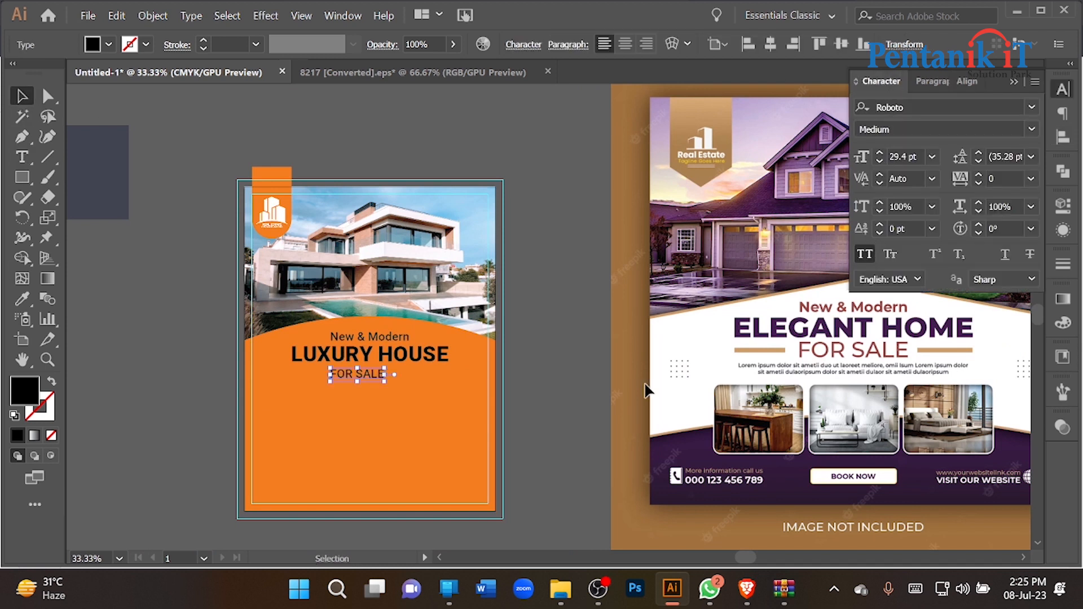
left_click(546, 387)
scroll(331, 379, "up", 2)
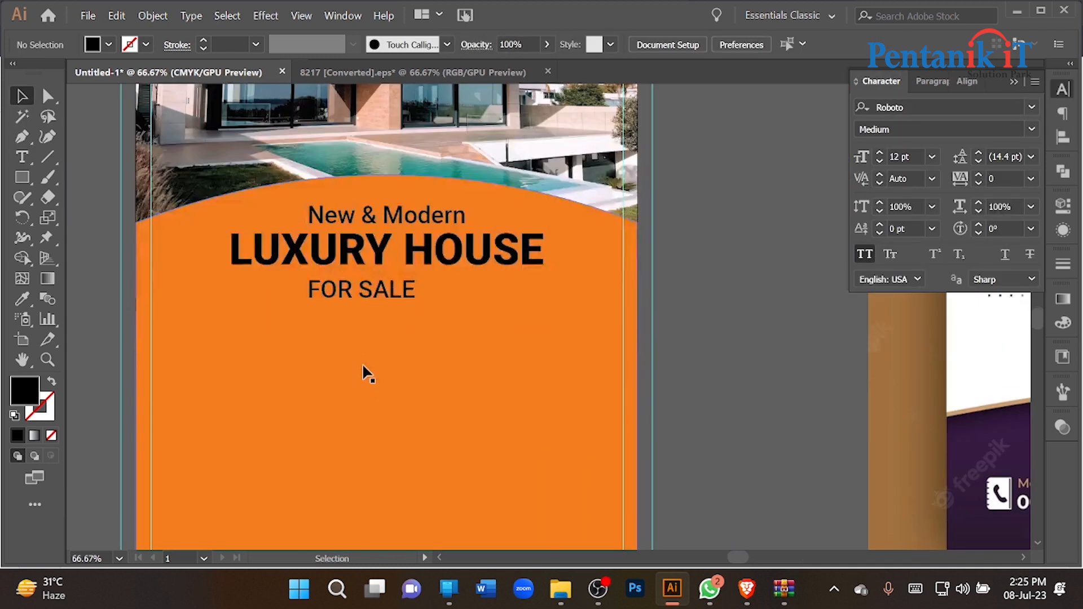
left_click_drag(367, 293, 368, 315)
key("ctrl+z")
left_click(709, 315)
Step: Create an area text box with lorem ipsum placeholder text directly below "FOR SALE", slightly wider than the headline
left_click(24, 158)
scroll(314, 277, "down", 1)
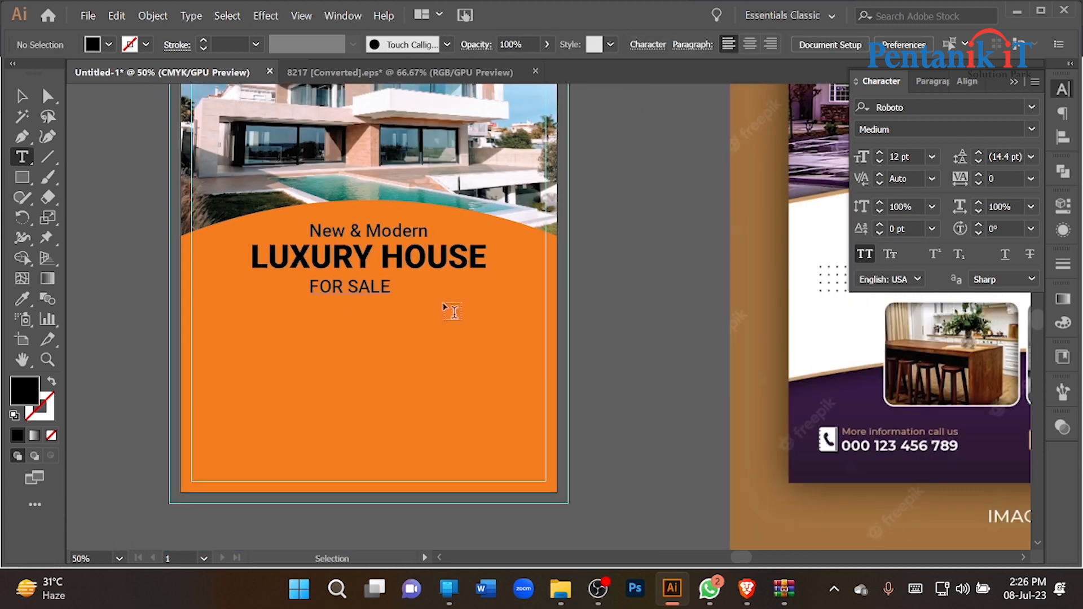
scroll(451, 310, "up", 1)
scroll(418, 354, "down", 1)
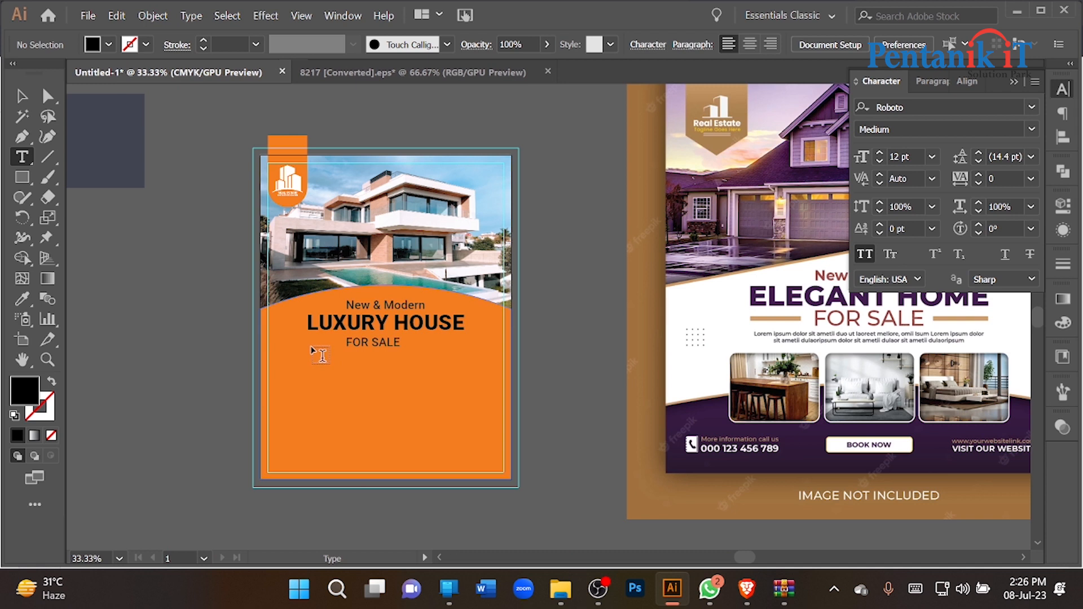
left_click_drag(311, 348, 476, 364)
scroll(327, 351, "up", 3)
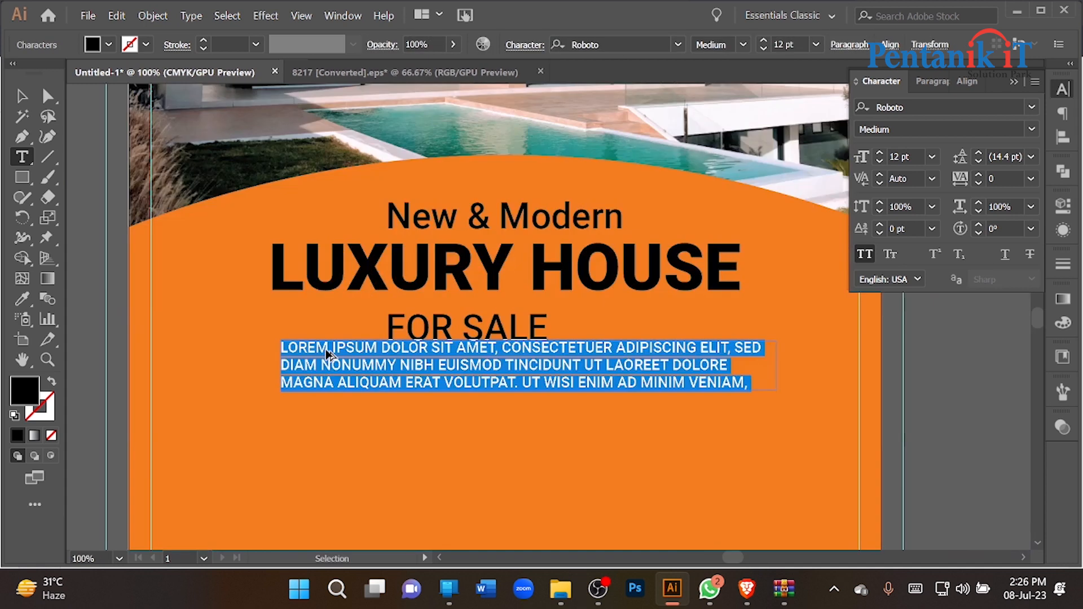
Step: Set the placeholder paragraph's font size to 9 pt
left_click(908, 157)
key("Down")
key("Down")
key("Down")
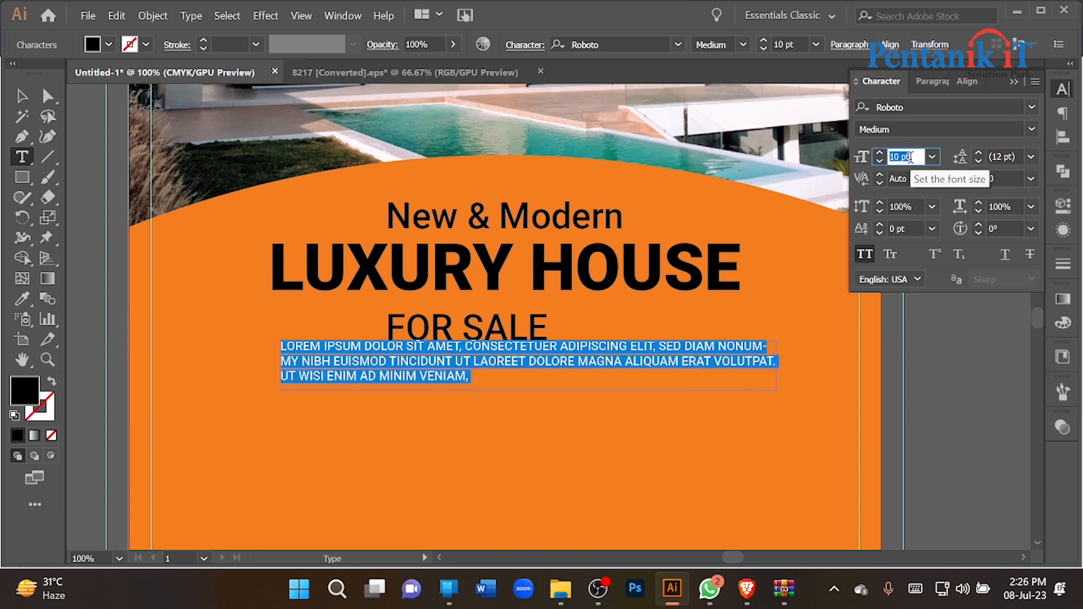
key("ctrl")
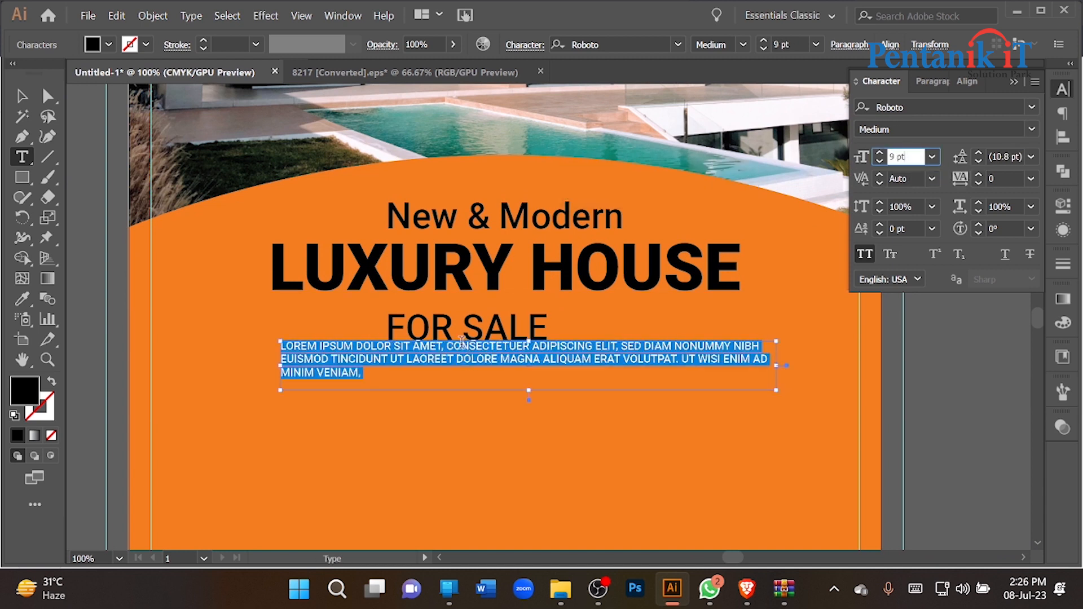
Step: Delete the stray "9 PT" characters from the end of the placeholder paragraph
left_click(400, 369)
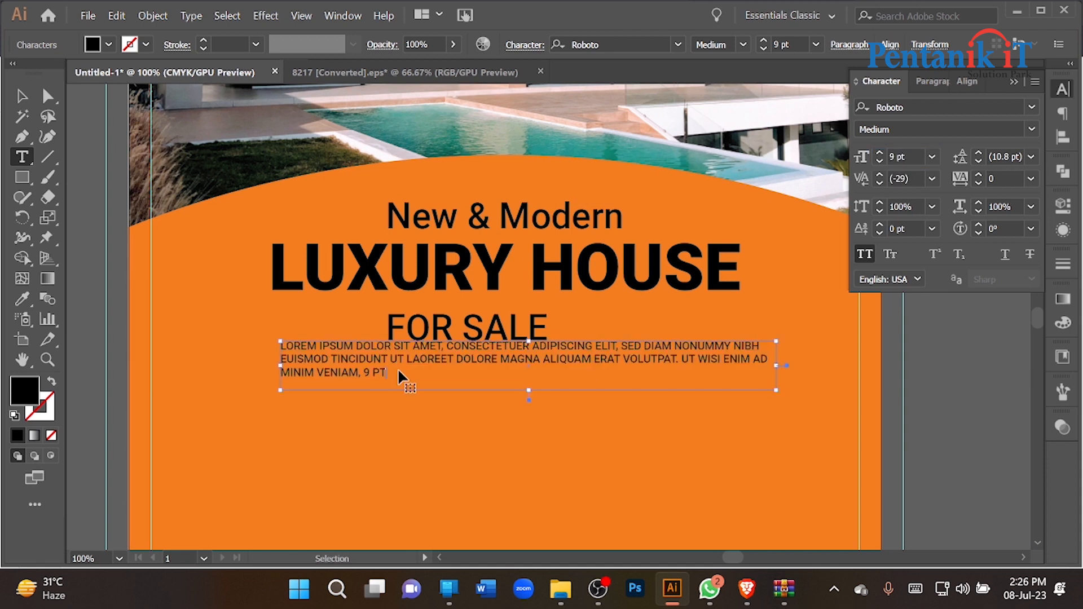
key("BackSpace")
key("BackSpace")
key("BackSpace")
key("BackSpace")
key("BackSpace")
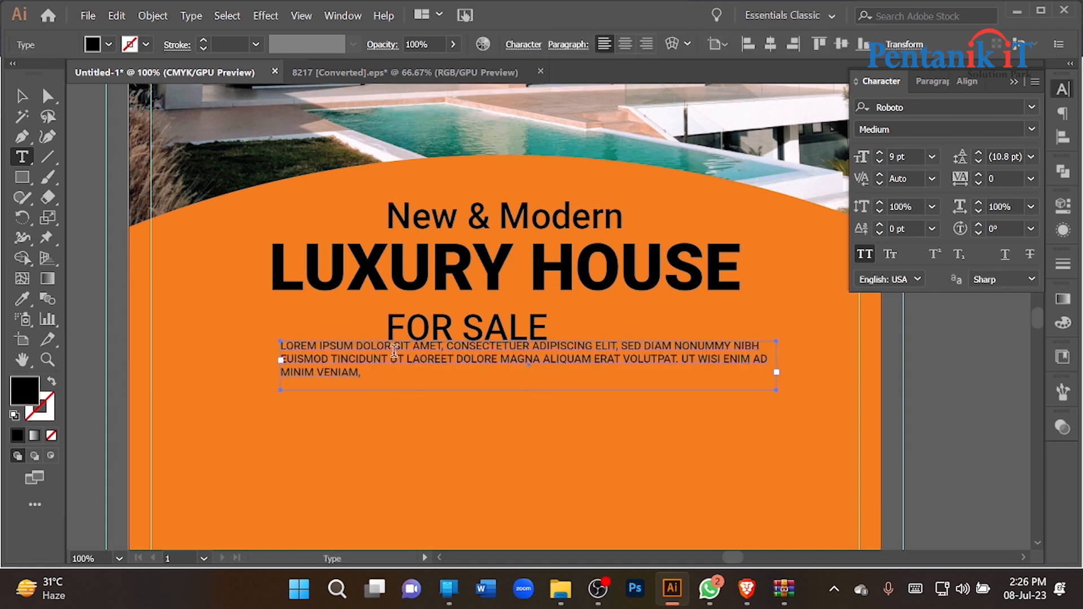
Step: Copy the whole placeholder paragraph and paste it after its own text to fill the text box
key("ctrl+a")
key("ctrl+c")
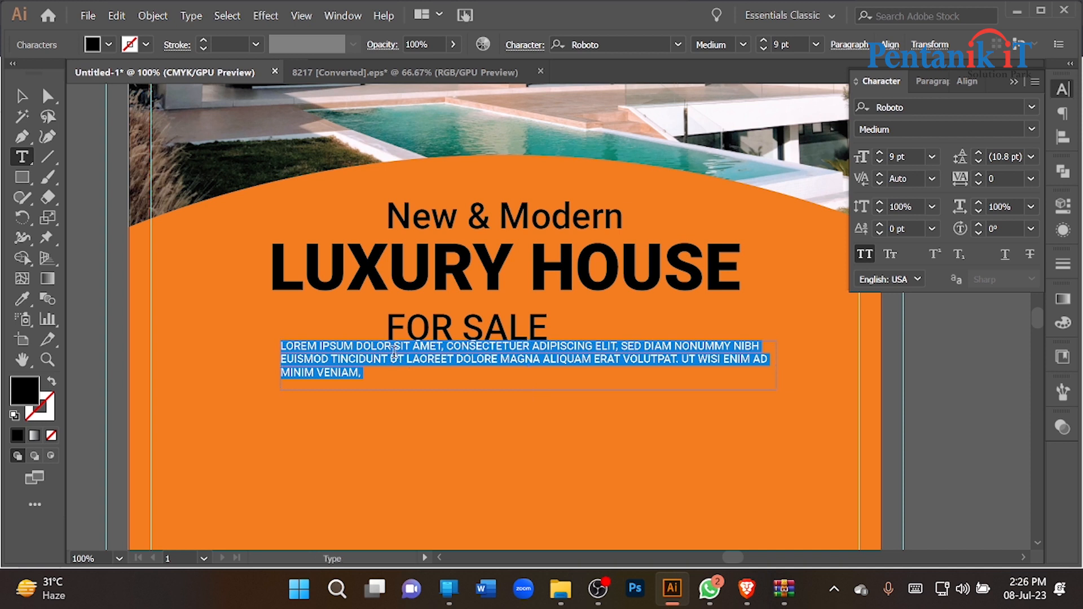
key("Right")
key("ctrl+v")
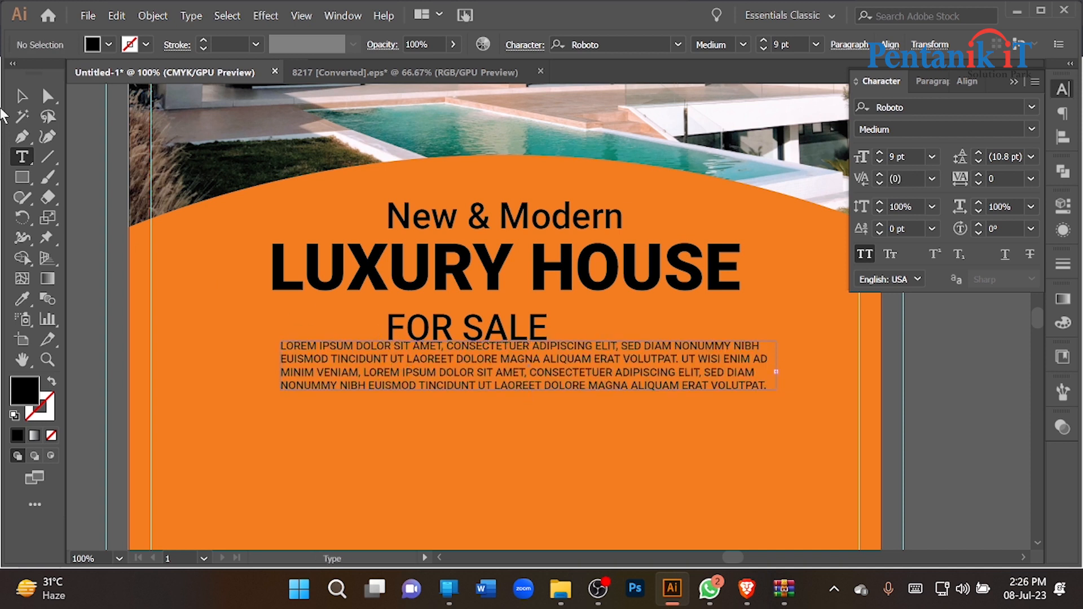
left_click(20, 97)
scroll(241, 355, "down", 3)
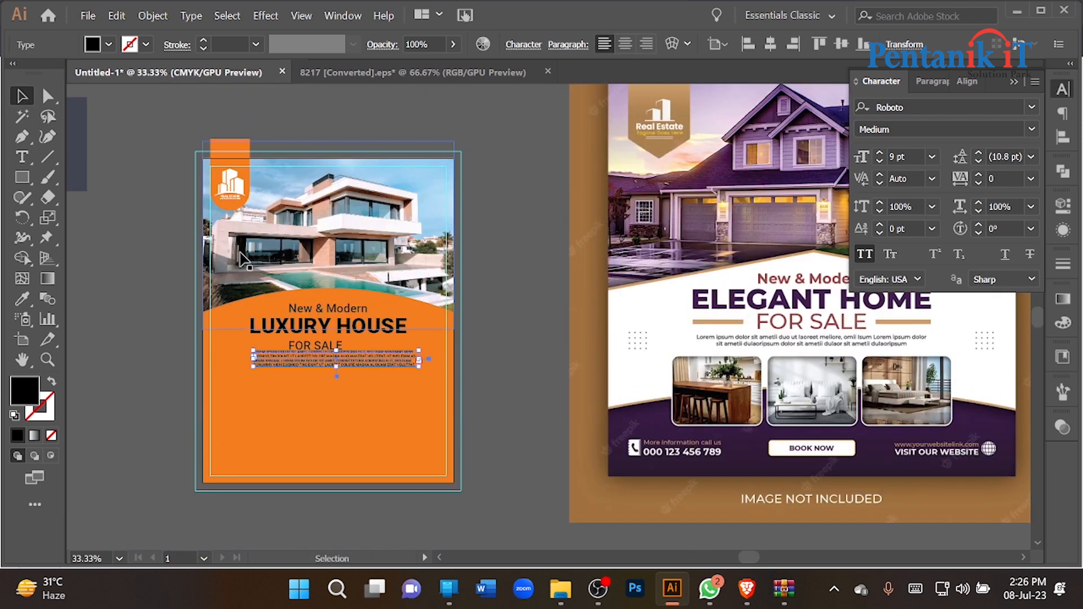
Step: Shorten the placeholder paragraph's last line by deleting the text that follows "UT LAOREET U"
scroll(276, 375, "up", 3)
scroll(433, 383, "down", 1)
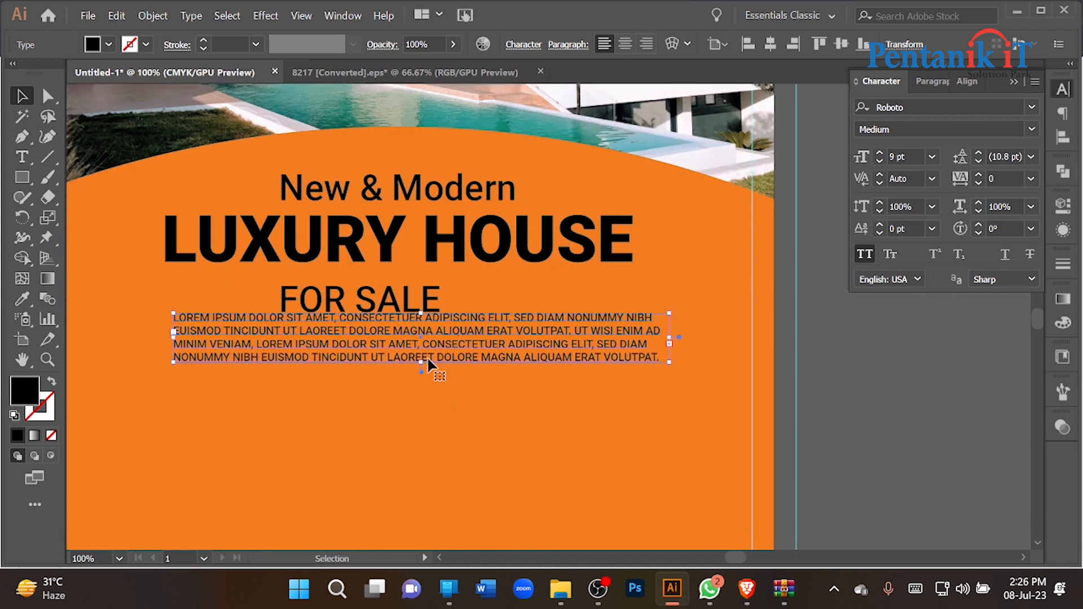
triple_click(428, 358)
left_click_drag(435, 357, 765, 380)
key("ctrl+v")
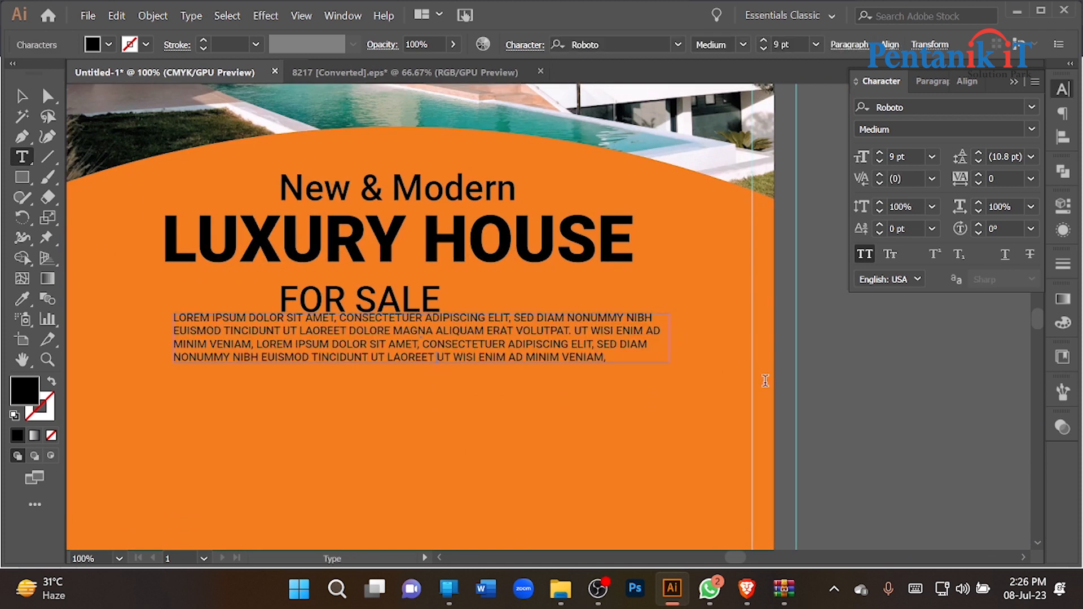
left_click_drag(442, 357, 649, 357)
key("BackSpace")
key("Escape")
key("ctrl+minus")
key("ctrl+minus")
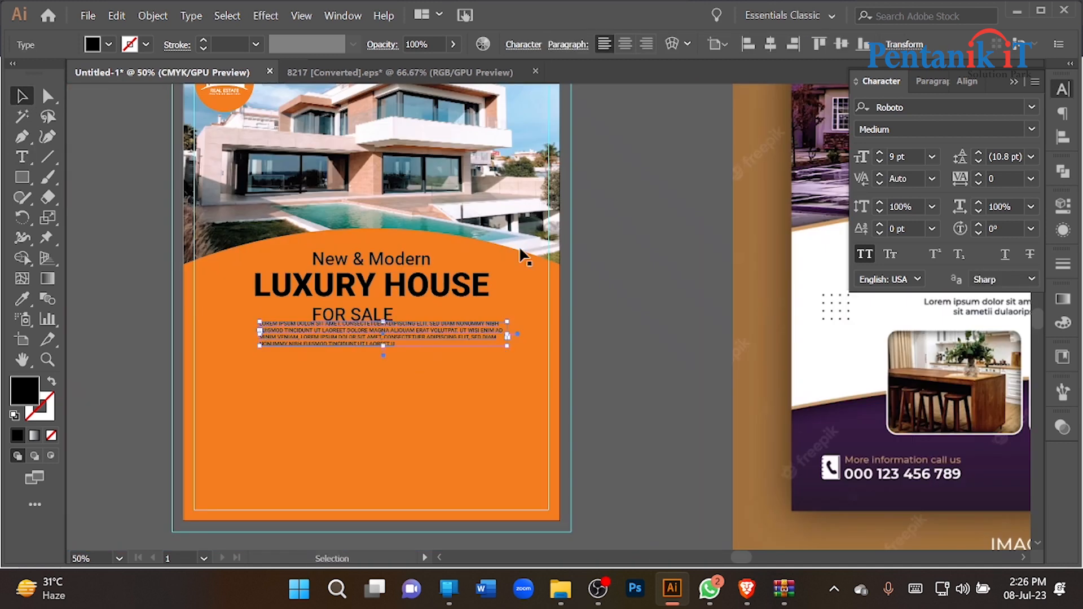
Step: Centre-align the placeholder paragraph's text and shift its box to sit centred under the headline
left_click(933, 81)
left_click(892, 109)
left_click(620, 305)
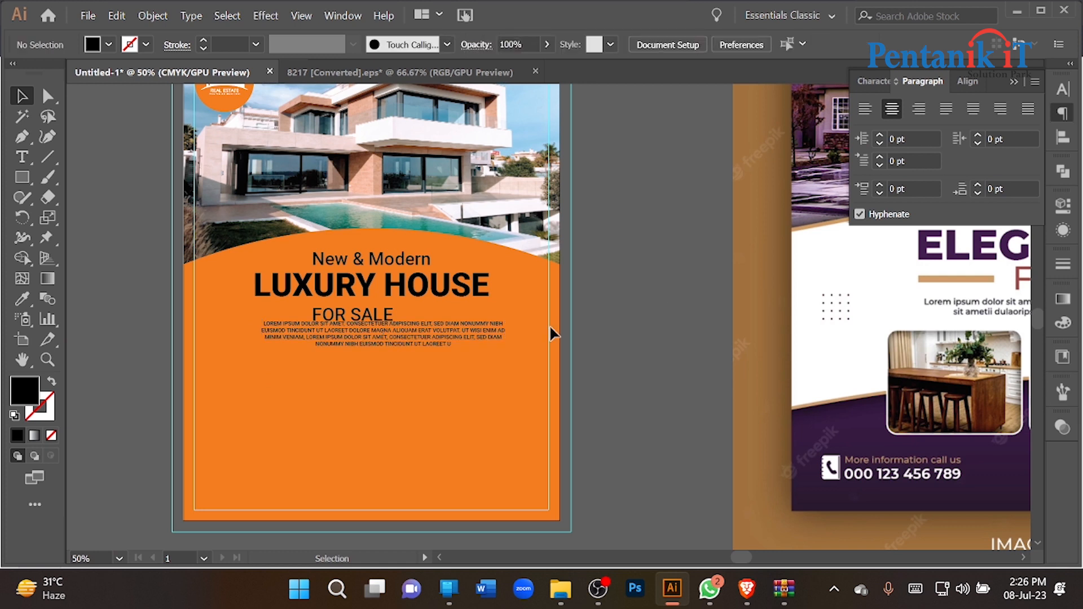
left_click_drag(389, 333, 379, 337)
Step: Delete the second line of the placeholder paragraph, beginning "EUISMOD TINCIDUNT", to reduce it to three lines
scroll(329, 338, "up", 2)
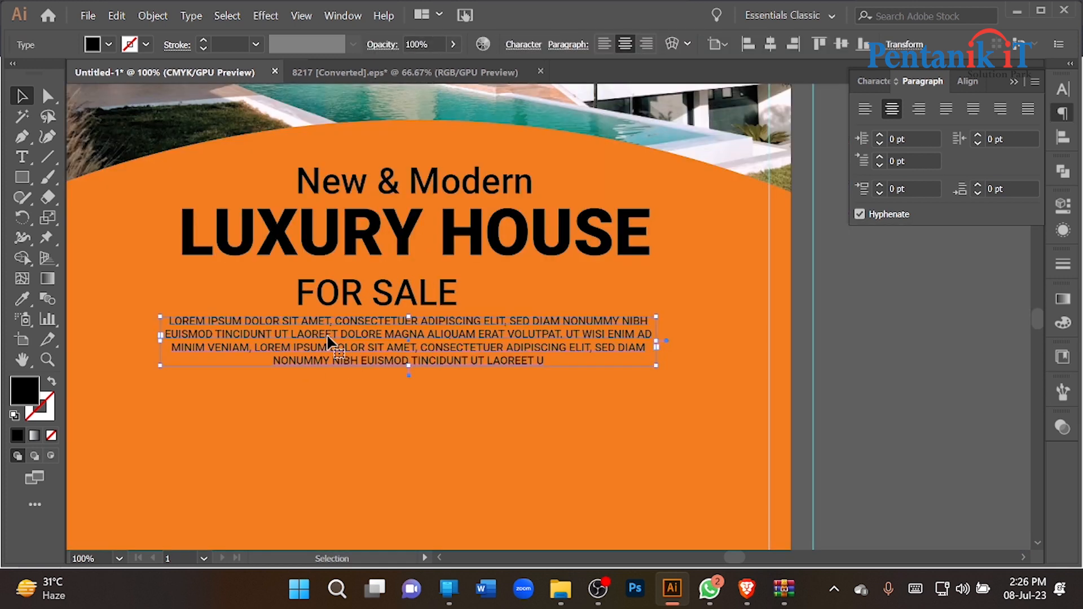
double_click(329, 337)
key("ctrl+a")
left_click_drag(165, 333, 654, 338)
key("BackSpace")
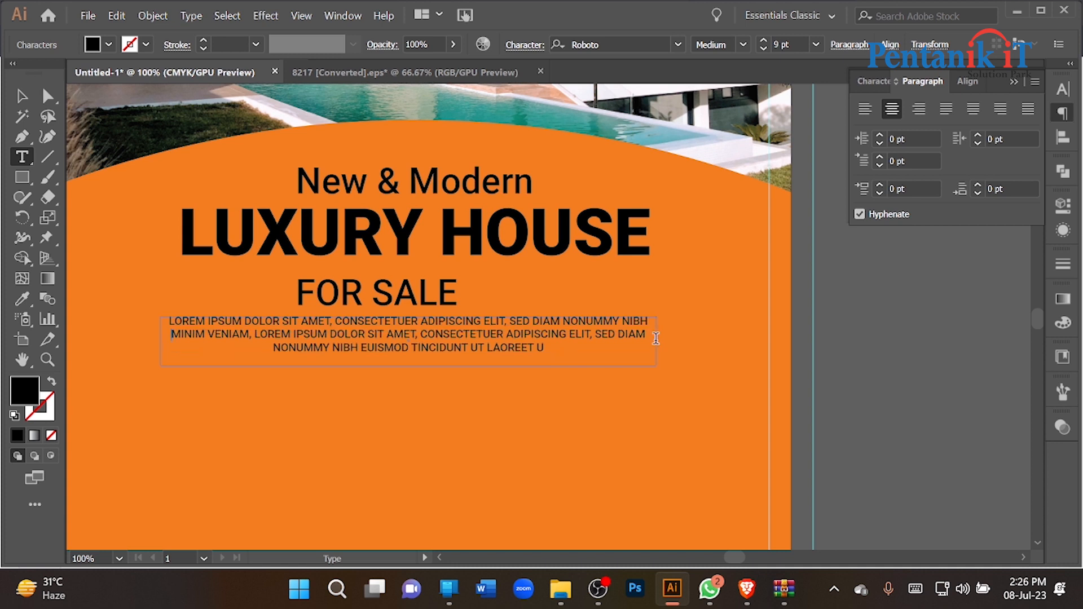
scroll(540, 300, "down", 3)
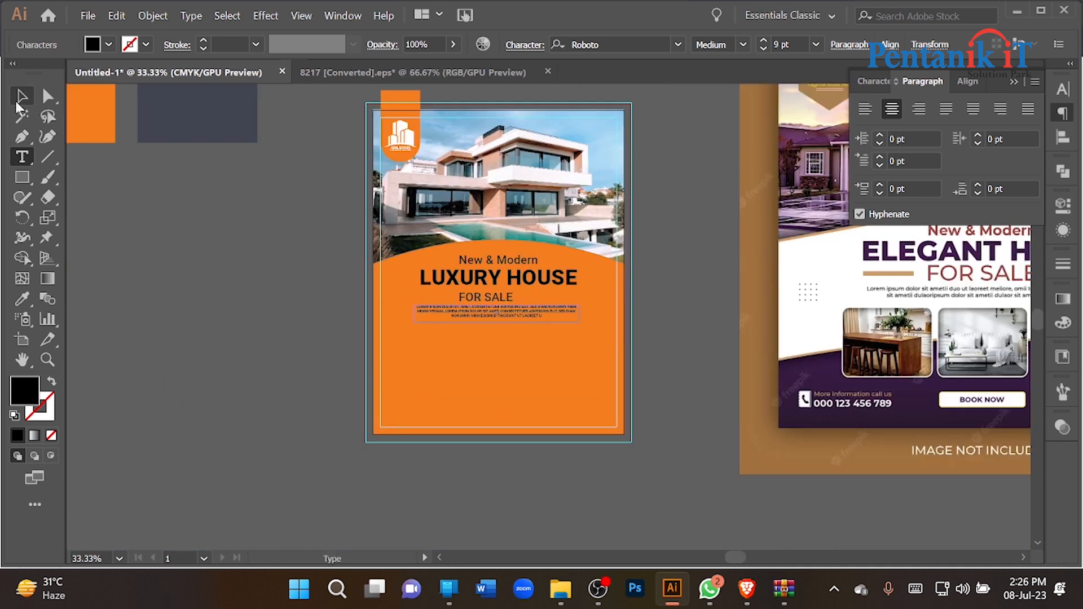
left_click(20, 99)
left_click(223, 332)
Step: Recolour the "LUXURY HOUSE" headline by sampling the dark slate swatch rectangle beside the artboard
scroll(226, 339, "down", 1)
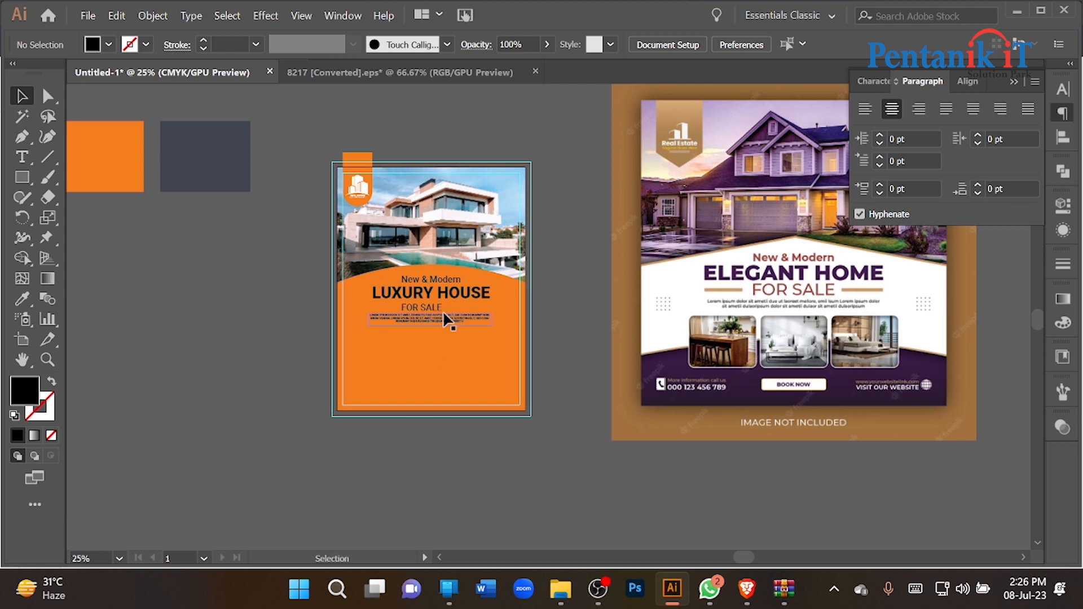
scroll(436, 263, "up", 2)
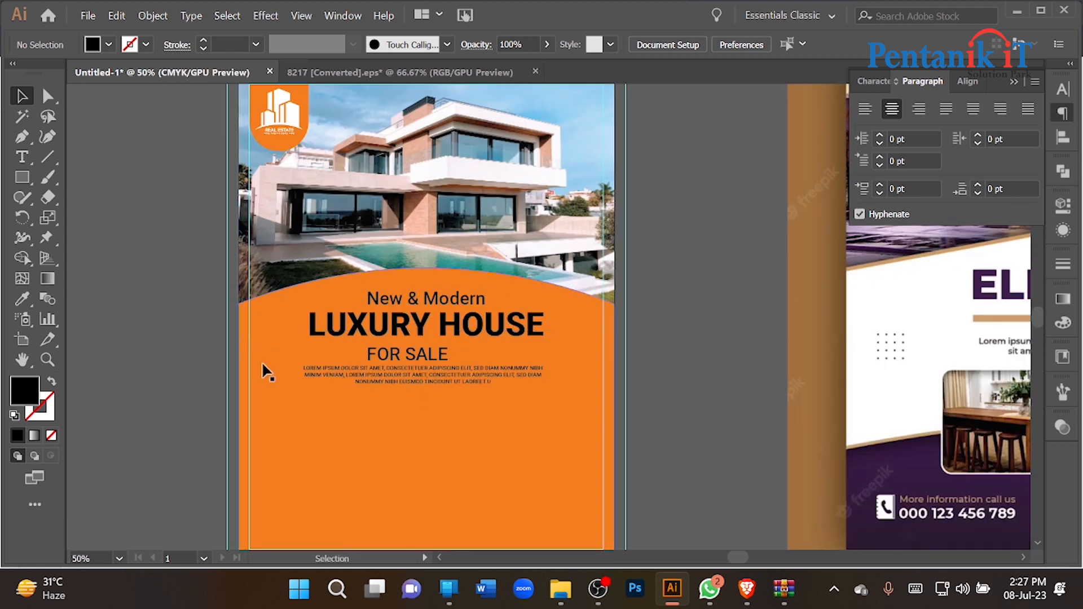
scroll(360, 337, "up", 1)
scroll(458, 385, "down", 3)
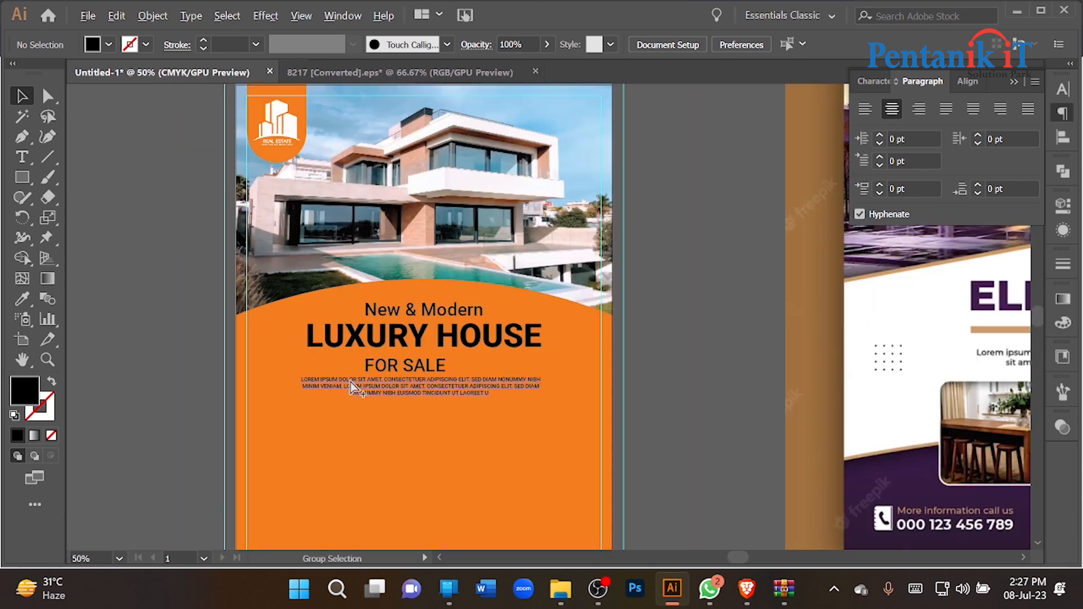
scroll(347, 353, "up", 3)
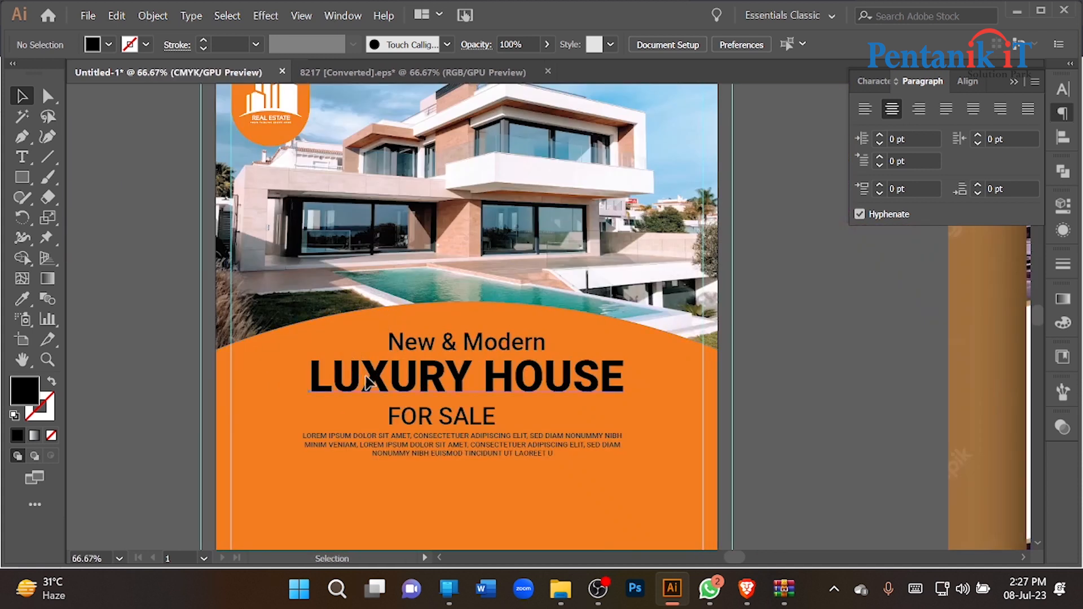
left_click(477, 375)
scroll(469, 376, "down", 1)
key("i")
left_click(93, 107)
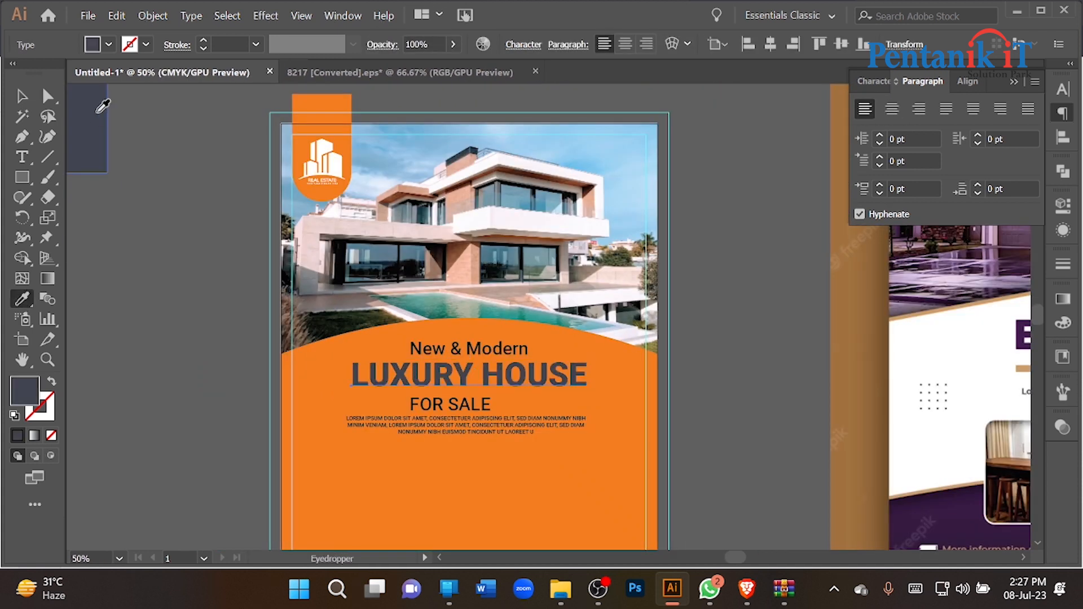
Step: Colour the "New & Modern" line white by sampling the white area of the reference flyer
left_click(476, 347, "ctrl")
scroll(539, 348, "down", 1)
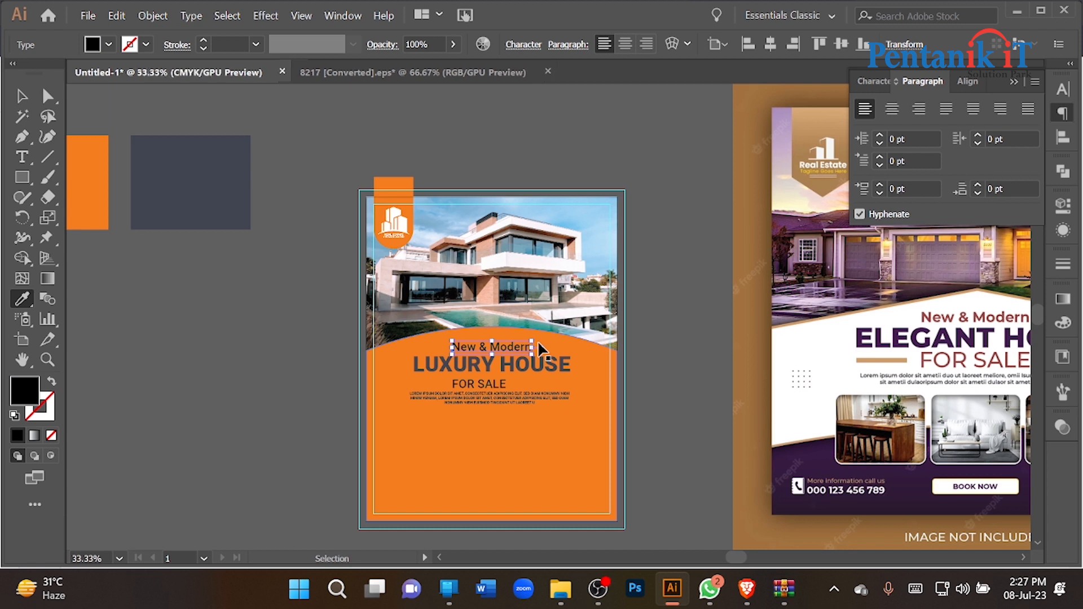
left_click(795, 348)
scroll(470, 372, "up", 2)
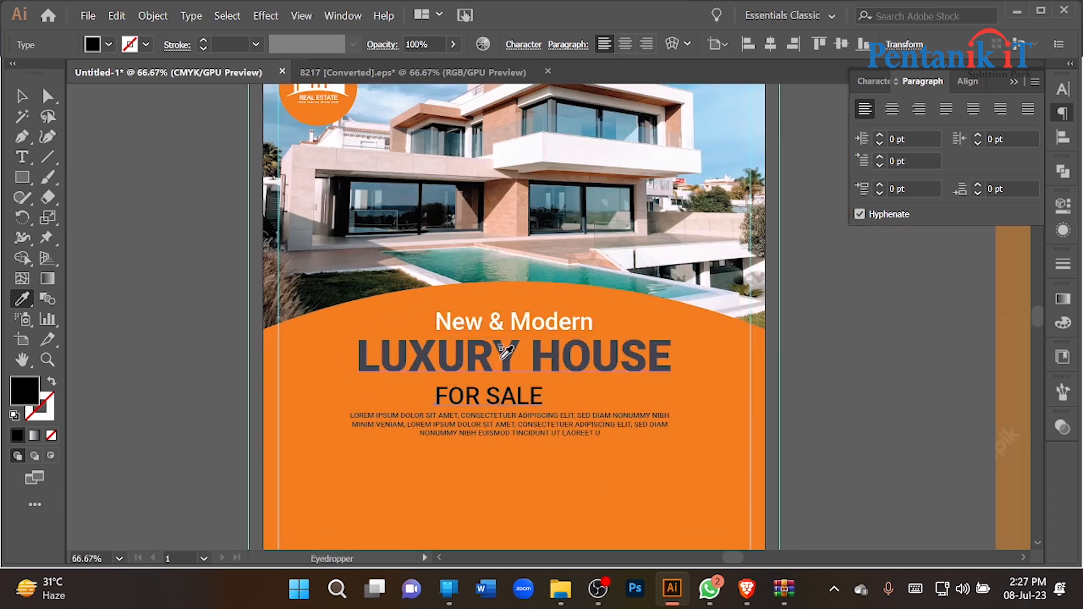
Step: Colour the "FOR SALE" line and the placeholder paragraph white by sampling the "New & Modern" text
scroll(395, 389, "down", 3)
scroll(448, 373, "up", 3)
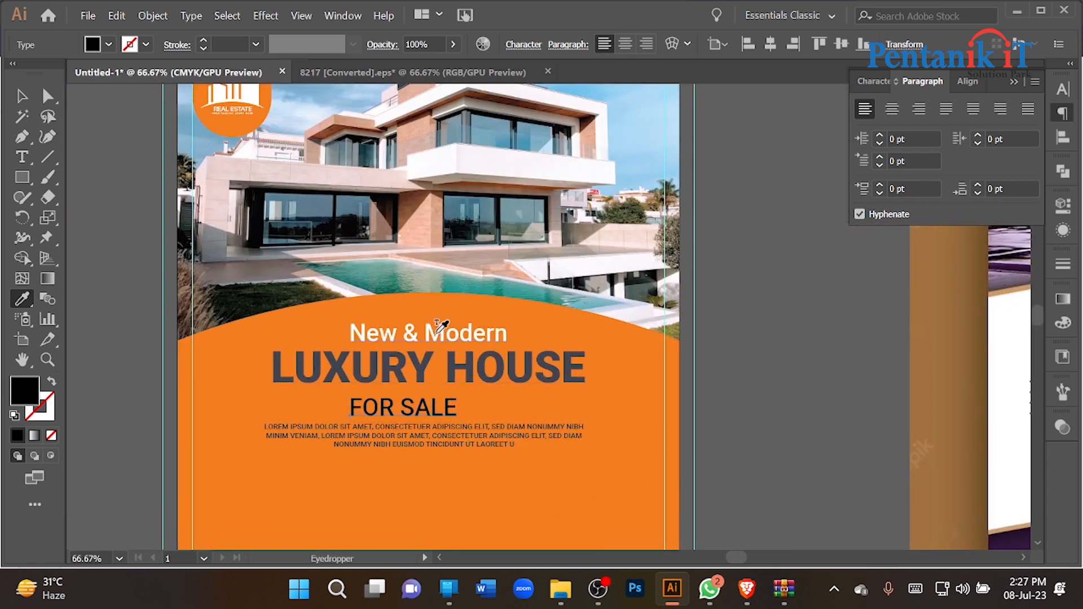
left_click(438, 330)
left_click(399, 446, "ctrl")
left_click(411, 327)
scroll(370, 389, "down", 3)
scroll(374, 401, "up", 3)
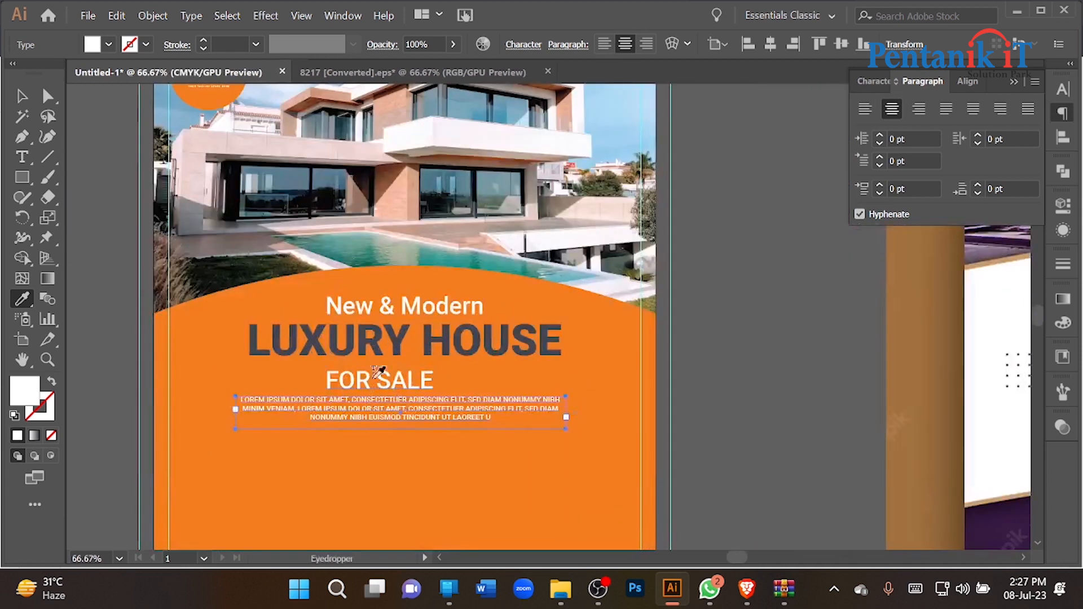
Step: Recolour the placeholder paragraph dark slate by sampling the "LUXURY HOUSE" headline
left_click(375, 337)
left_click(21, 96)
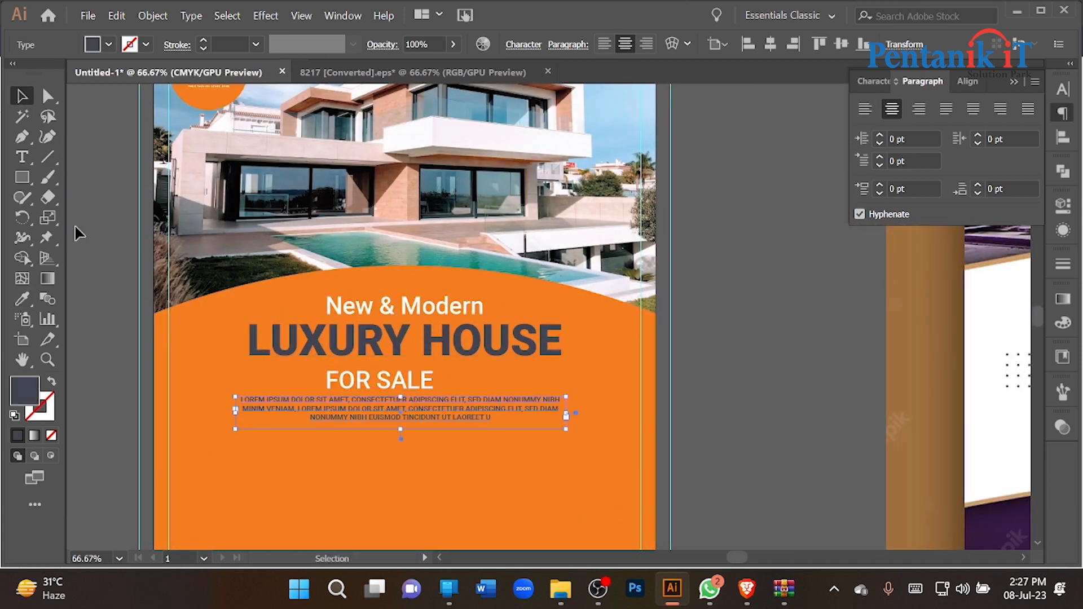
left_click(379, 431)
Step: Align the paragraph and the "FOR SALE", "LUXURY HOUSE" and "New & Modern" lines on a common horizontal centre
left_click(370, 406)
left_click(376, 375, "shift")
left_click(378, 341, "shift")
left_click(404, 305, "shift")
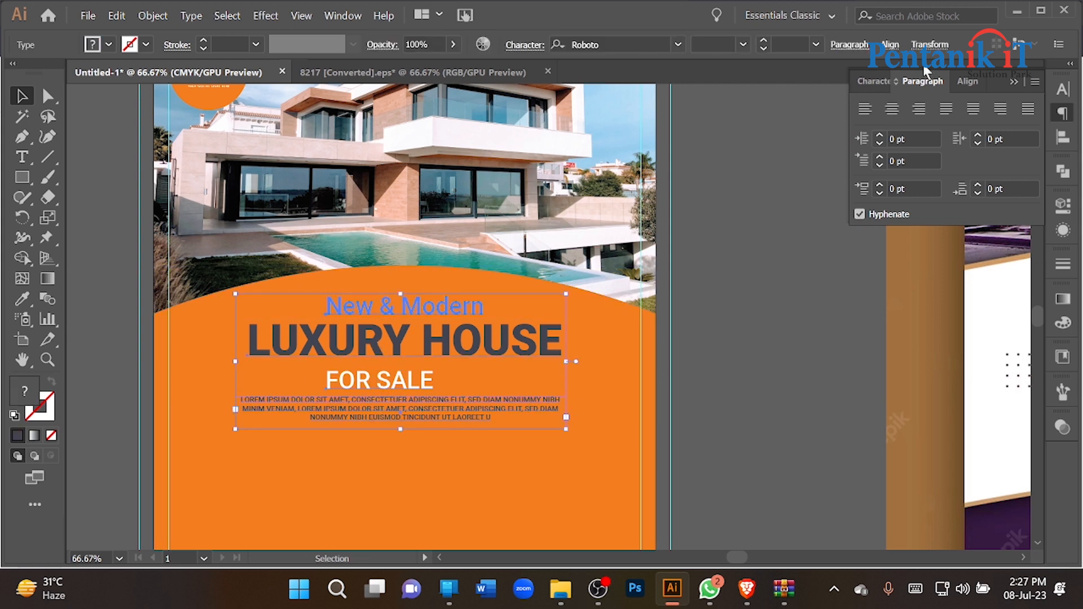
left_click(967, 80)
left_click(895, 127)
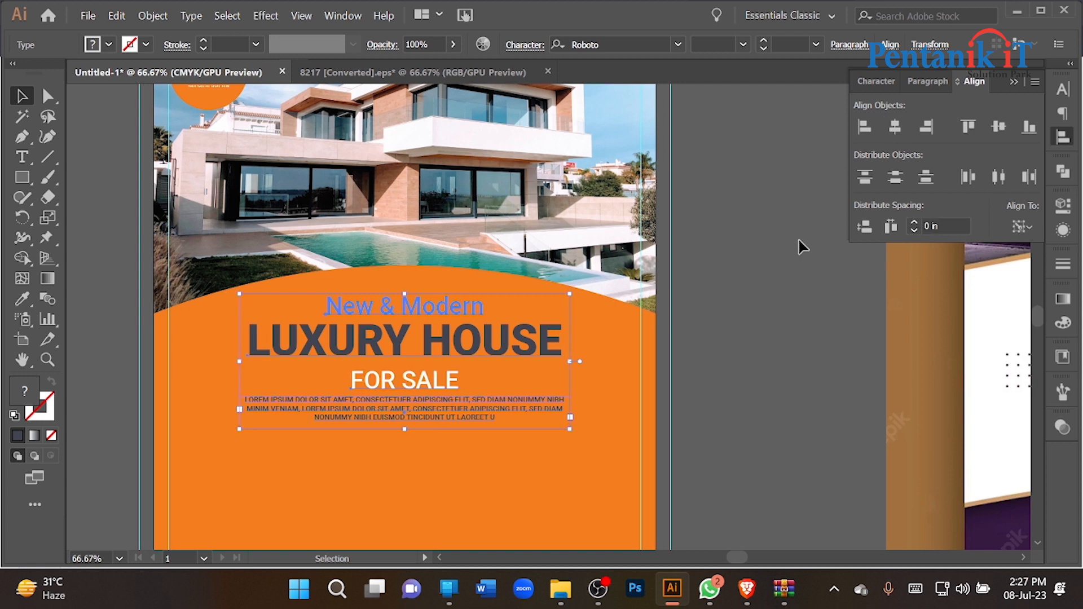
left_click(802, 247)
Step: Nudge the placeholder paragraph slightly down, away from the "FOR SALE" line
key("ctrl+minus")
key("ctrl+minus")
key("ctrl+plus")
key("ctrl+plus")
key("ctrl+plus")
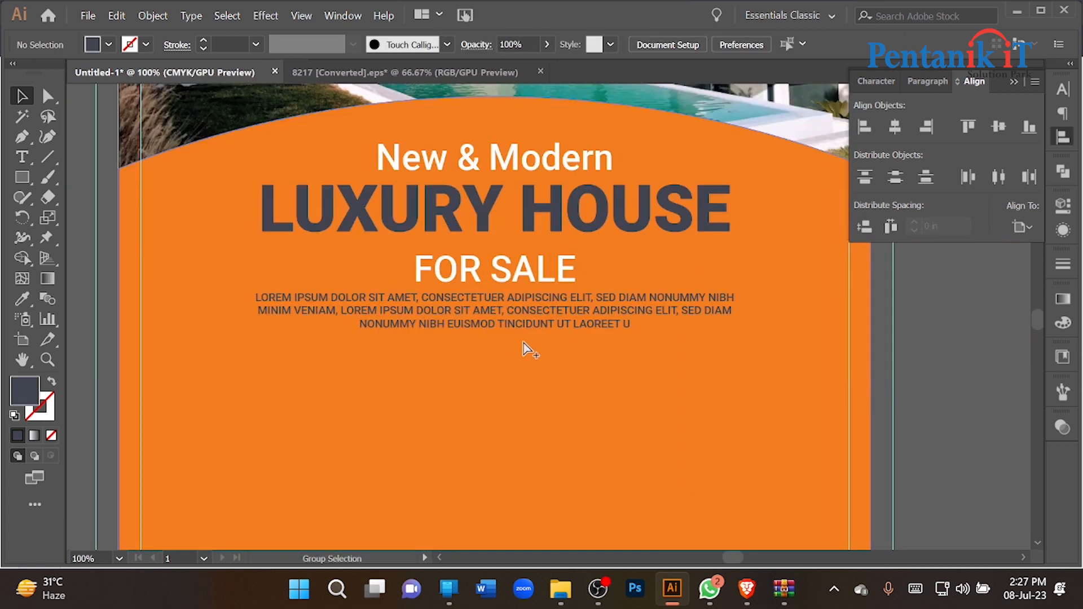
left_click(506, 313)
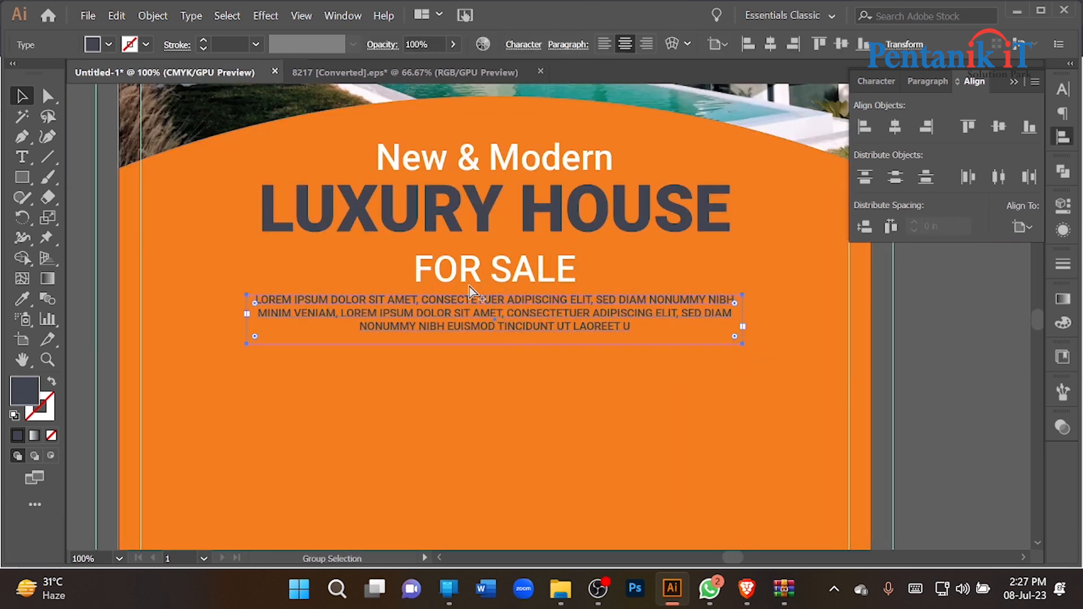
key("ctrl+minus")
key("ctrl+minus")
key("ctrl+minus")
key("ctrl+minus")
left_click(303, 305)
scroll(304, 305, "up", 2)
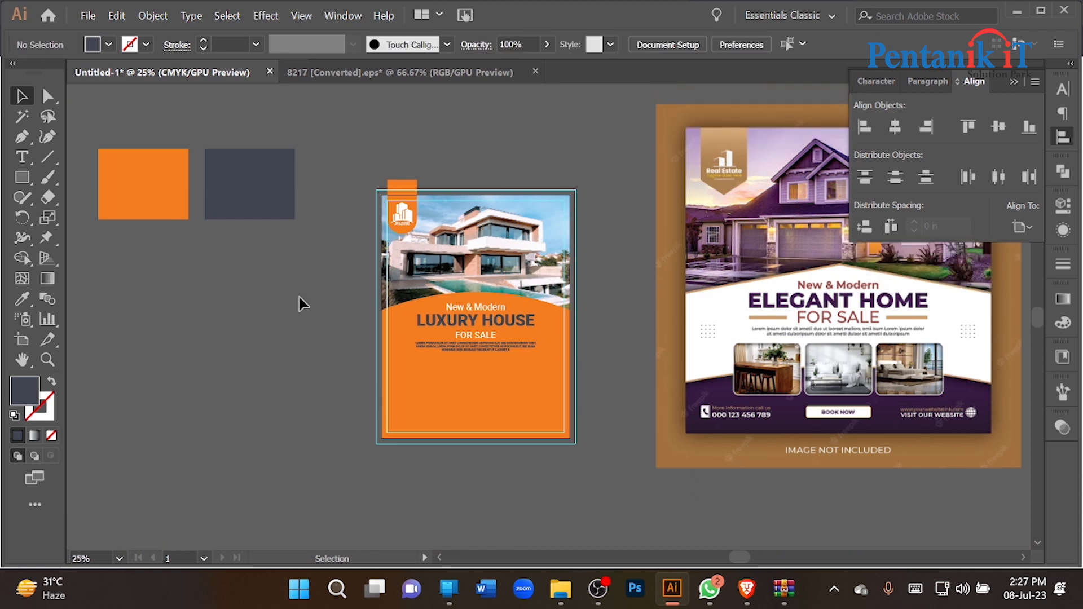
Step: Move the "FOR SALE" line slightly up towards the "LUXURY HOUSE" headline
key("ctrl+plus")
key("ctrl+plus")
key("ctrl+plus")
key("ctrl+plus")
key("ctrl+plus")
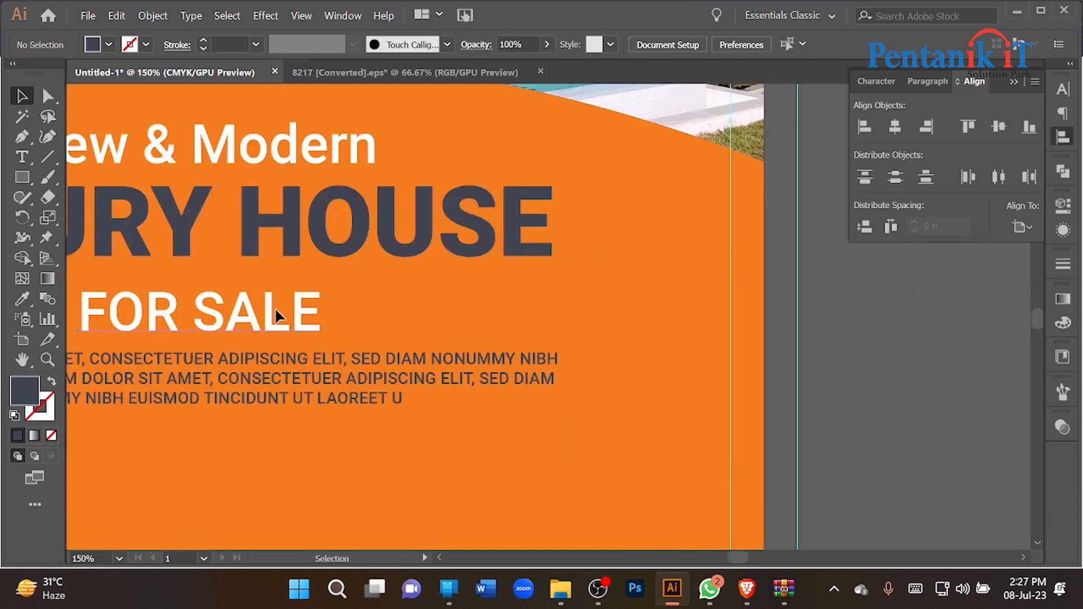
left_click(278, 310)
key("ctrl+a")
key("ctrl+minus")
key("ctrl+minus")
left_click_drag(374, 259, 372, 250)
left_click(735, 219)
key("ctrl+plus")
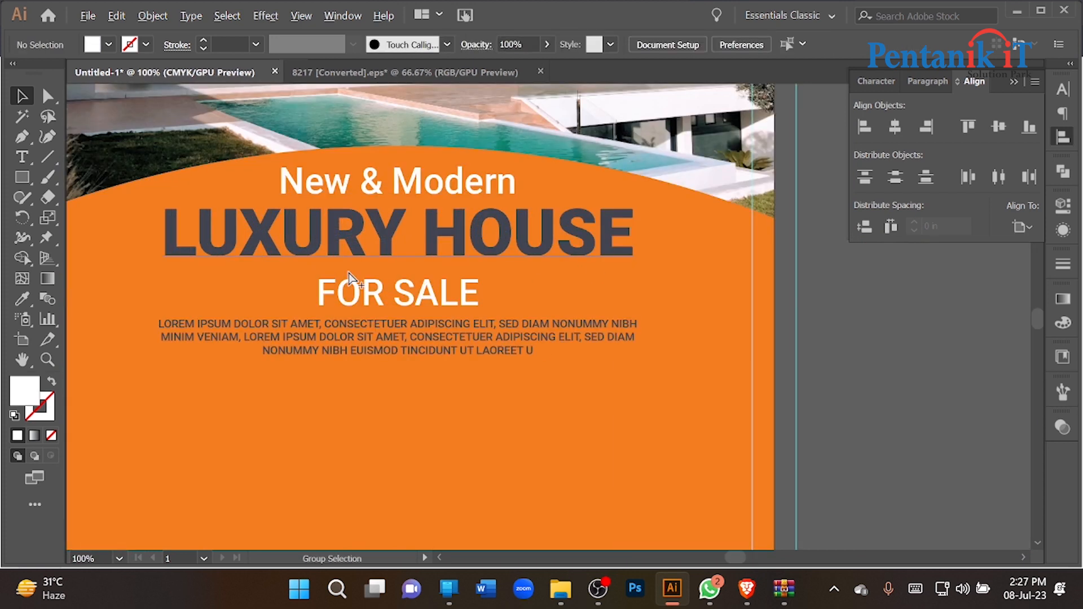
Step: Draw a horizontal line from the headline's left edge to "FOR SALE" and give it a white 5 pt stroke
left_click(48, 158)
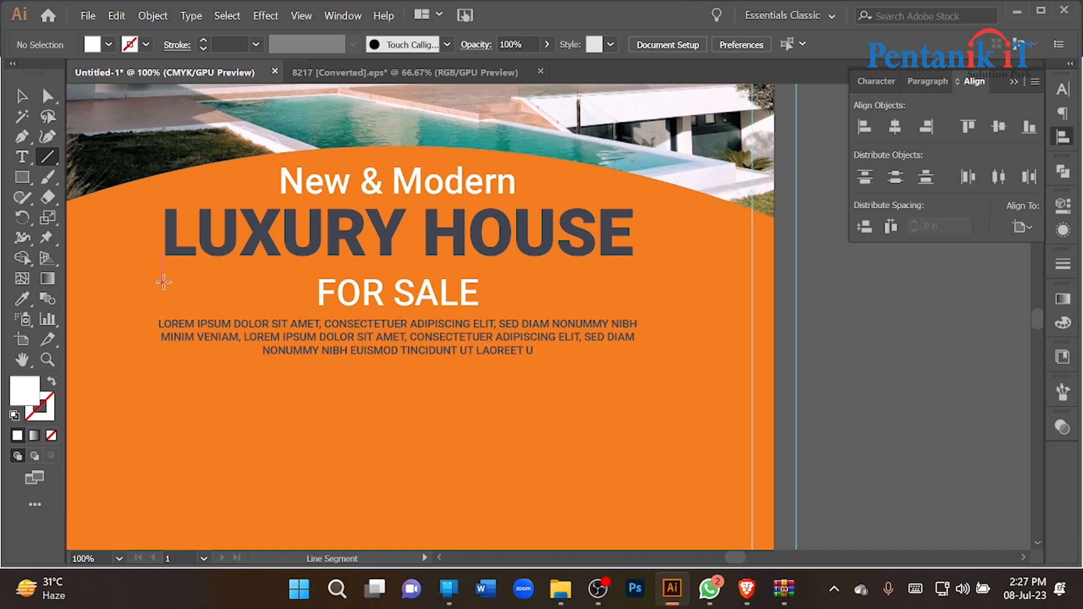
left_click_drag(166, 281, 309, 294)
key("v")
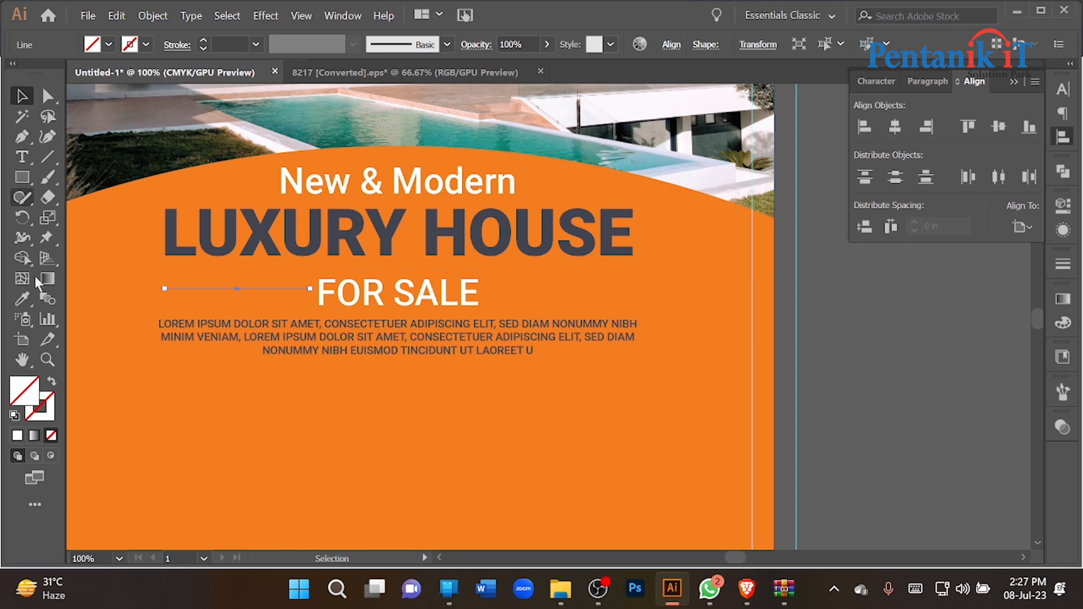
left_click(44, 420)
left_click(17, 435)
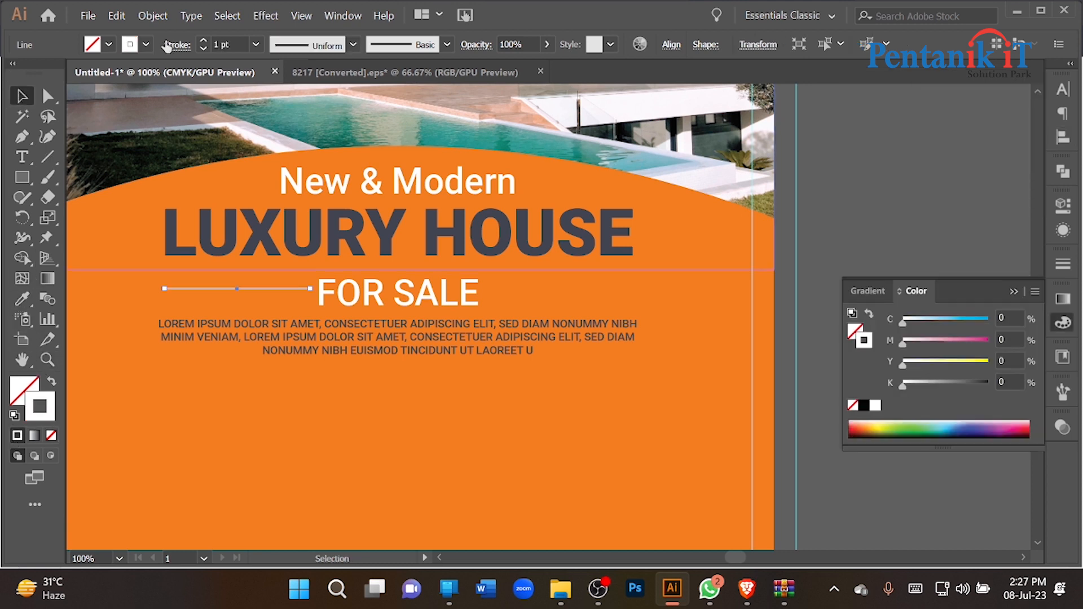
left_click(242, 44)
type("7")
key("Return")
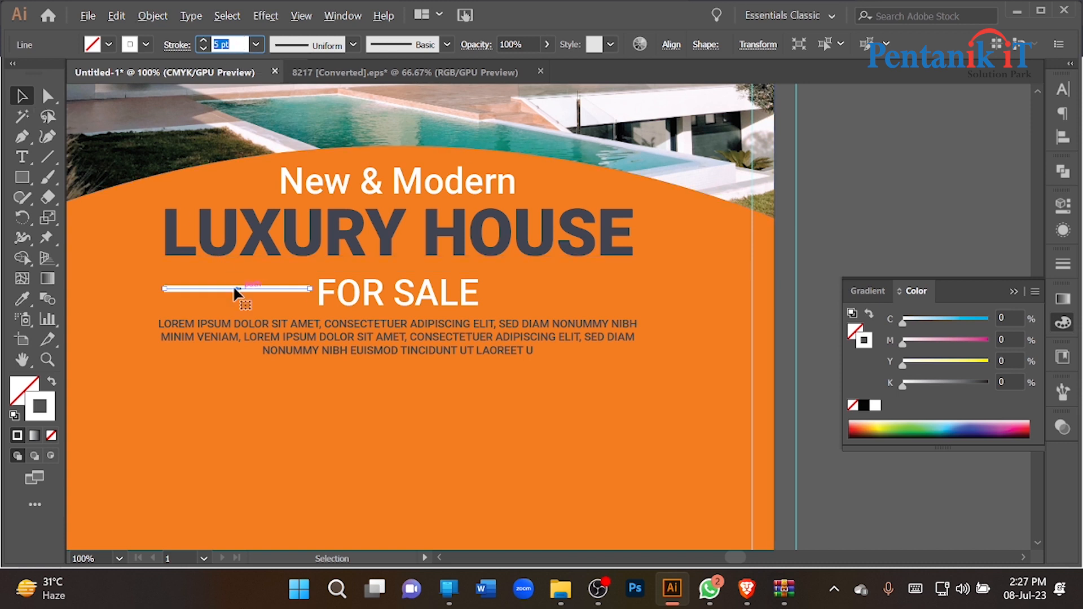
Step: Copy the white line to the right of "FOR SALE" and apply the wedge-shaped width profile that tapers to a point
left_click_drag(234, 288, 559, 302)
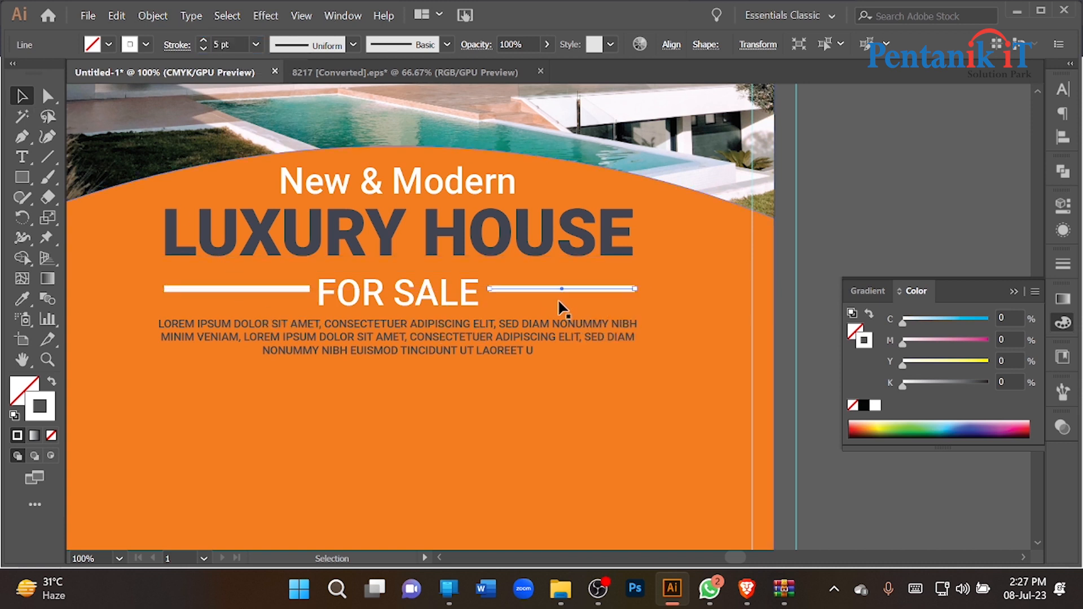
left_click(177, 45)
left_click(137, 306)
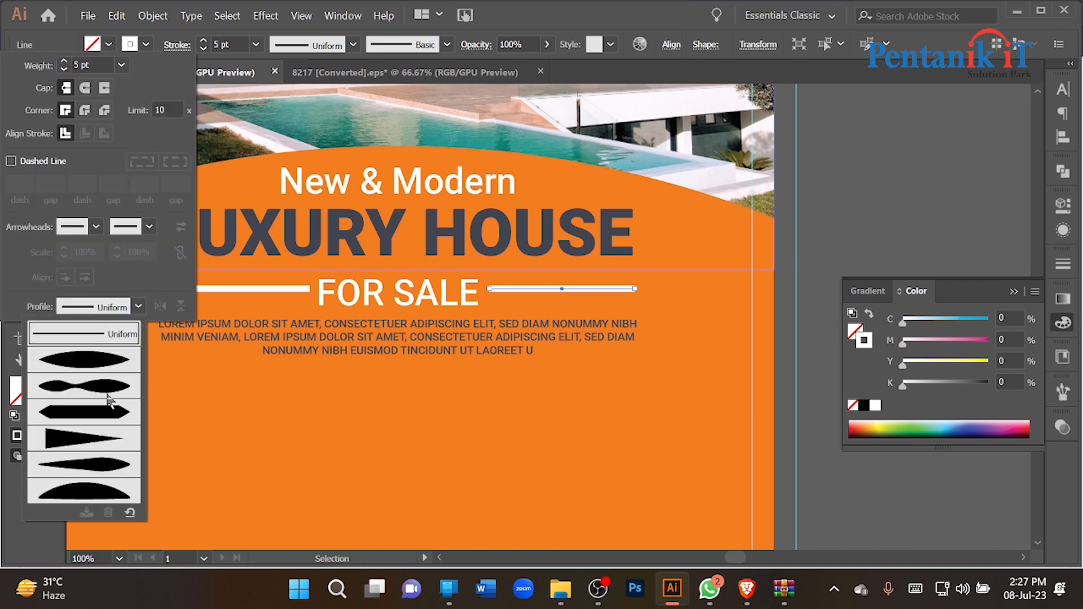
key("Escape")
left_click(97, 440)
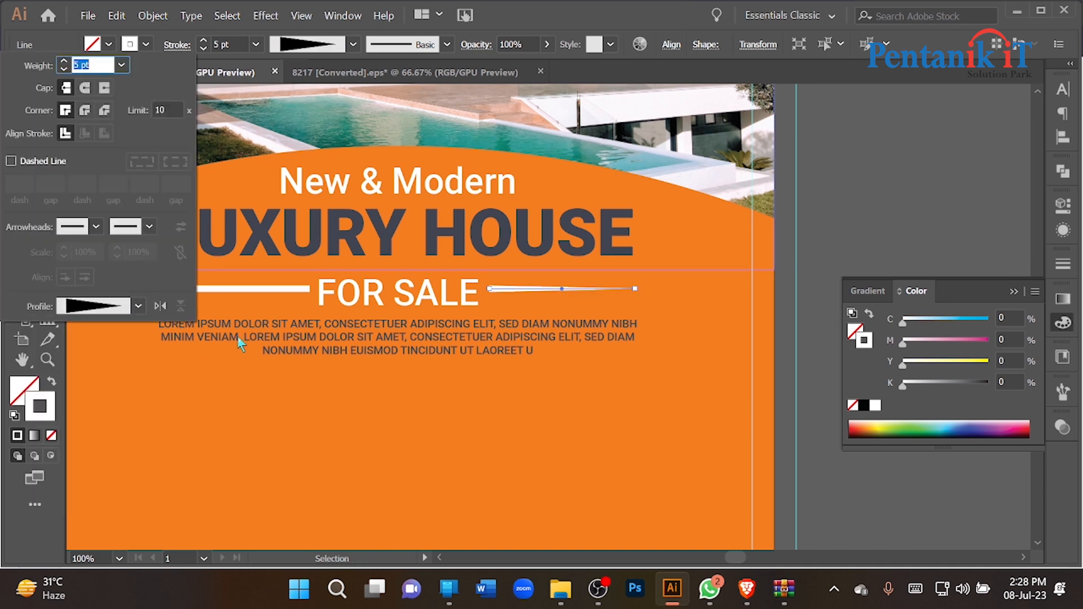
Step: Try to transfer the right line's tapered profile to the line left of "FOR SALE" with the Eyedropper
left_click(266, 290)
left_click(267, 288)
left_click(22, 299)
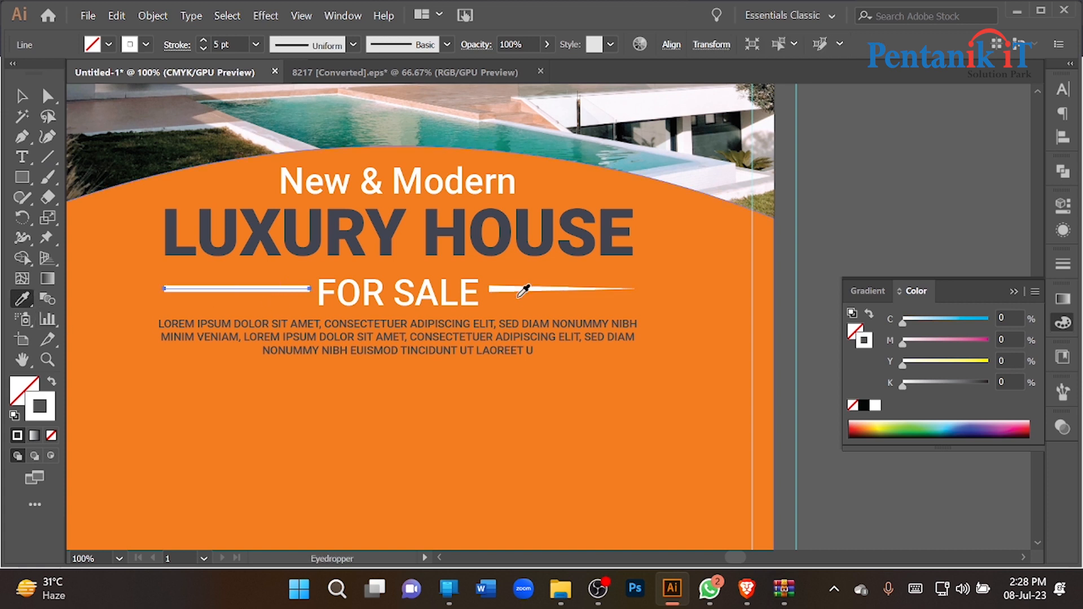
left_click(510, 281)
Step: Apply the wedge-shaped width profile to the left line and flip it so the thick end faces "FOR SALE"
left_click(177, 45)
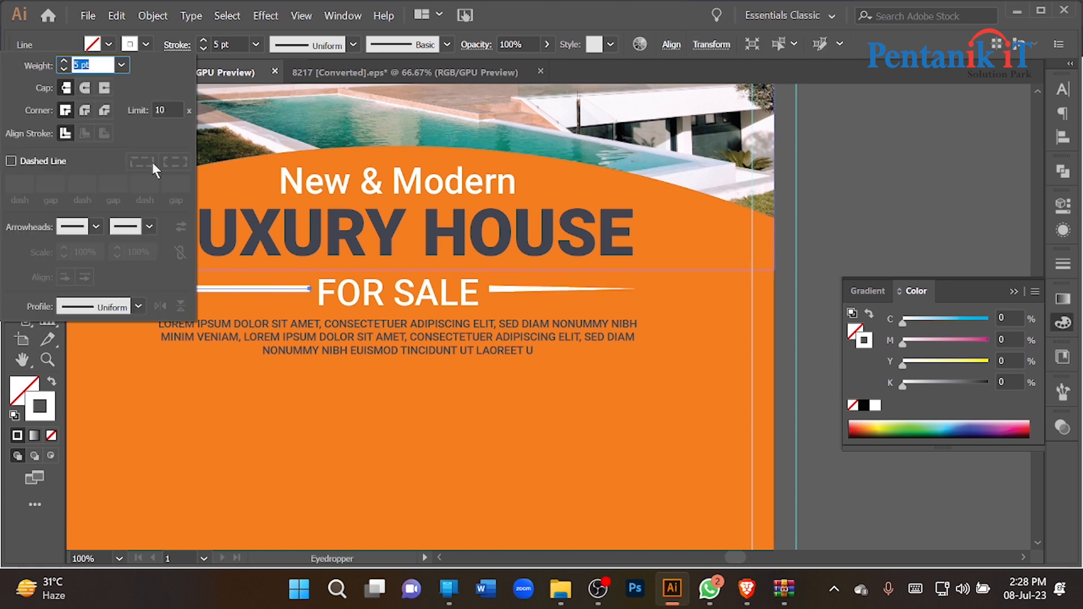
left_click(127, 315)
left_click(96, 435)
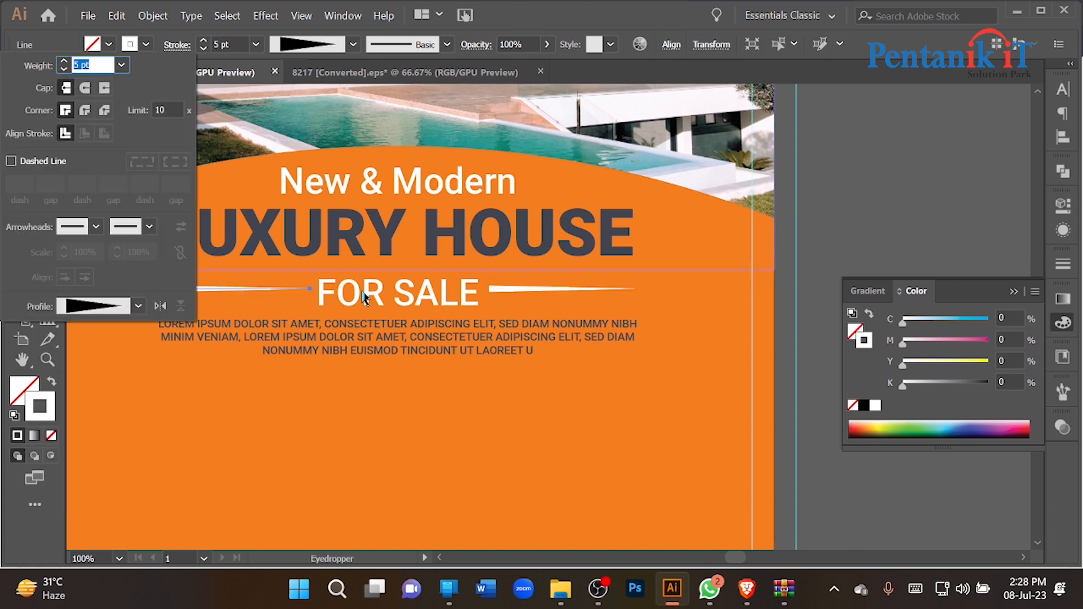
key("Escape")
left_click(174, 50)
left_click(162, 306)
left_click(299, 272)
left_click(22, 96)
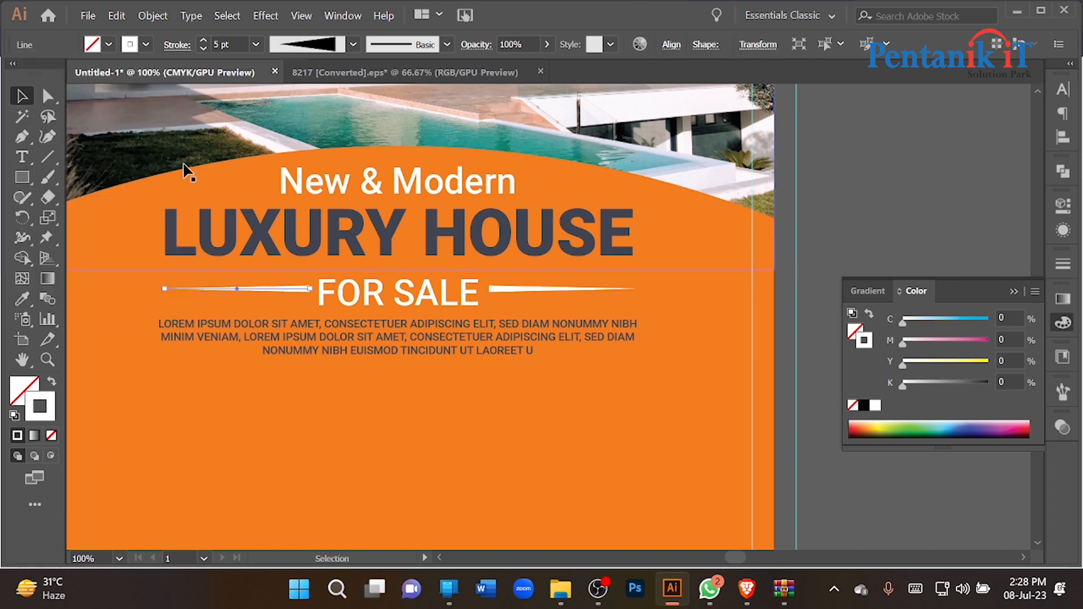
Step: Nudge both tapered lines down together until they sit at mid-height of the "FOR SALE" text
scroll(244, 176, "down", 3)
left_click(505, 219)
scroll(492, 221, "up", 1)
scroll(243, 265, "up", 5)
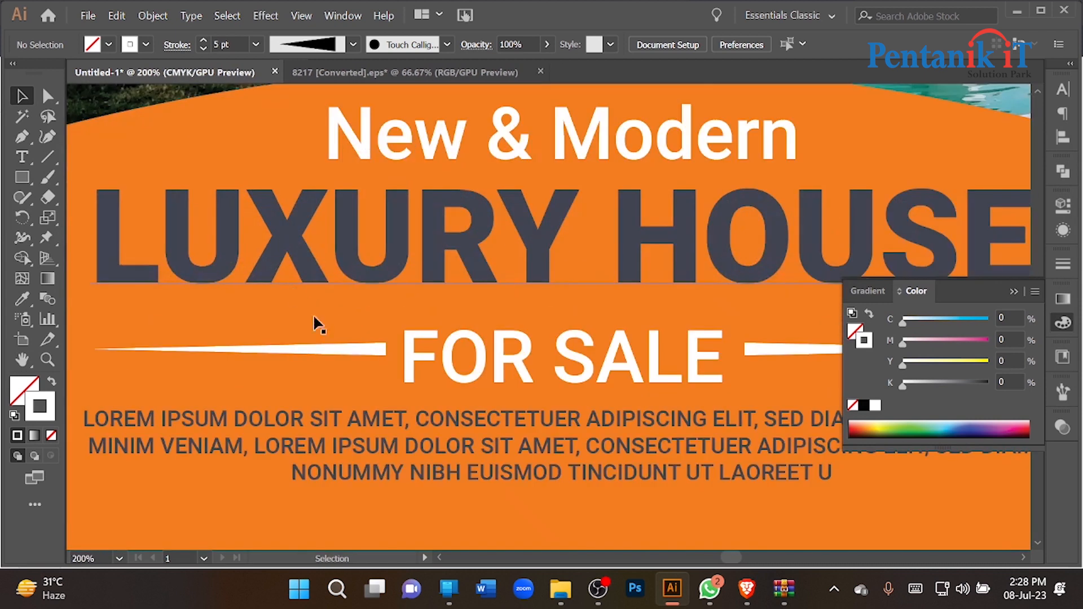
left_click(336, 357)
scroll(349, 356, "down", 1)
left_click(649, 350, "shift")
key("Down")
key("Down")
key("Down")
key("Down")
key("Down")
key("Down")
key("Down")
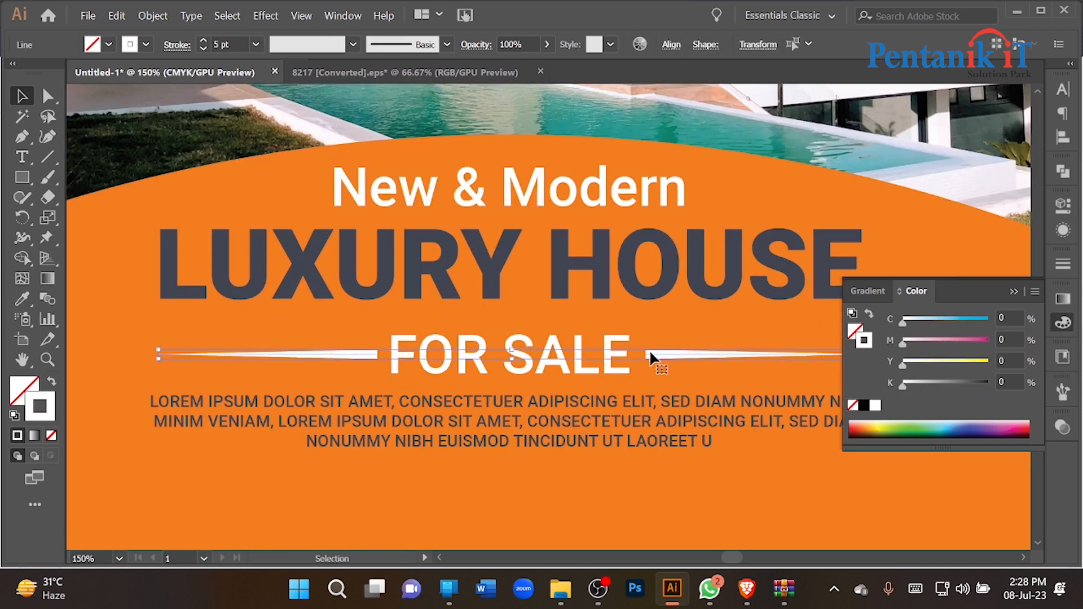
scroll(497, 324, "down", 5)
left_click(314, 325)
Step: Draw a rounded rectangle about 1.85 x 1.27 in at the left below the paragraph, filled white without a stroke
left_click_drag(341, 379, 204, 329)
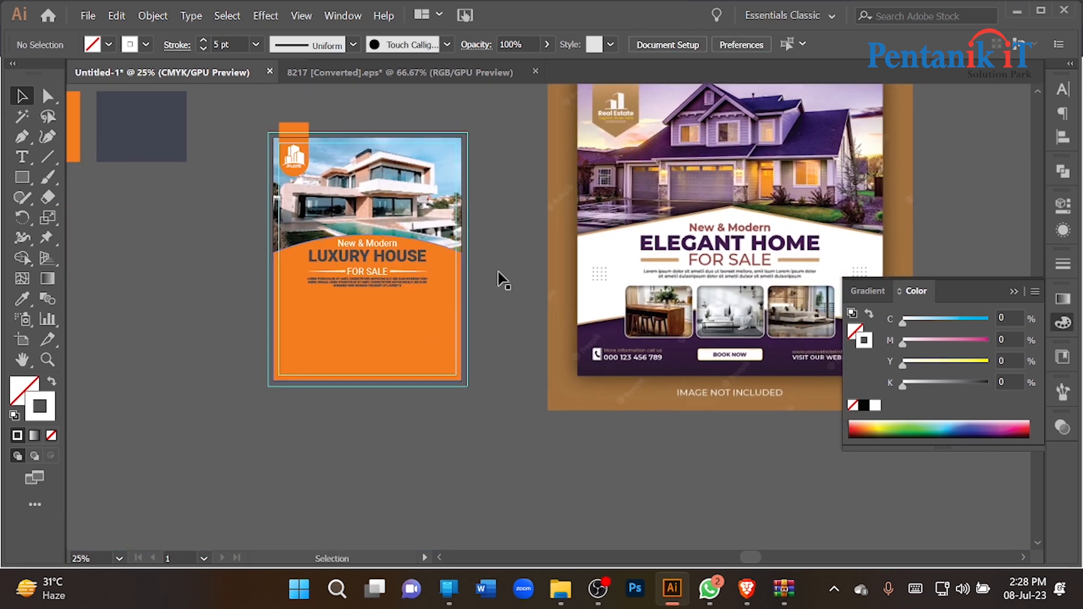
left_click(1014, 290)
scroll(350, 317, "up", 1)
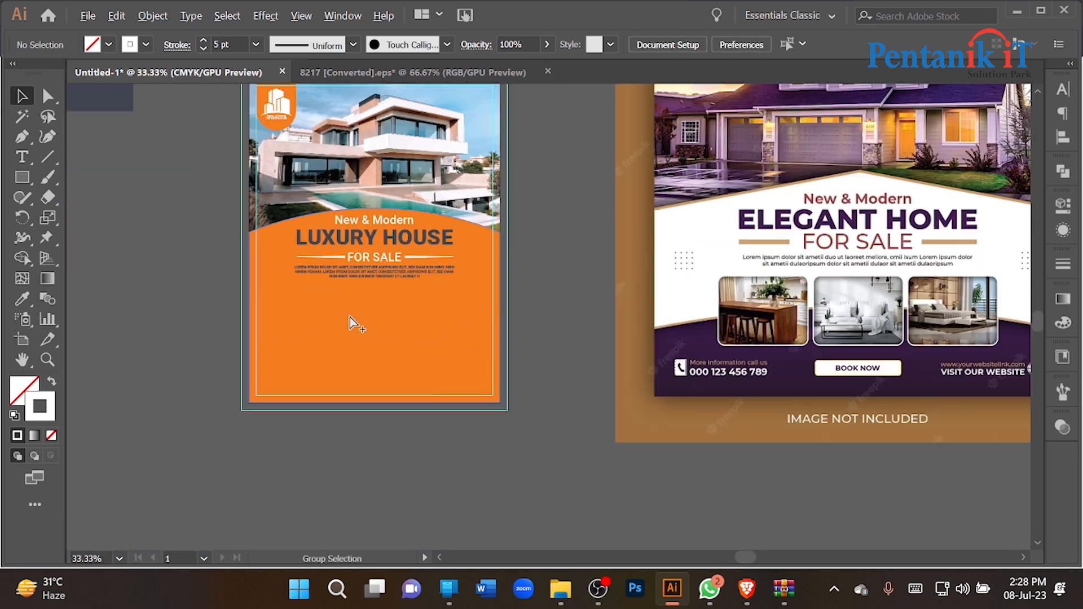
left_click_drag(24, 186, 59, 198)
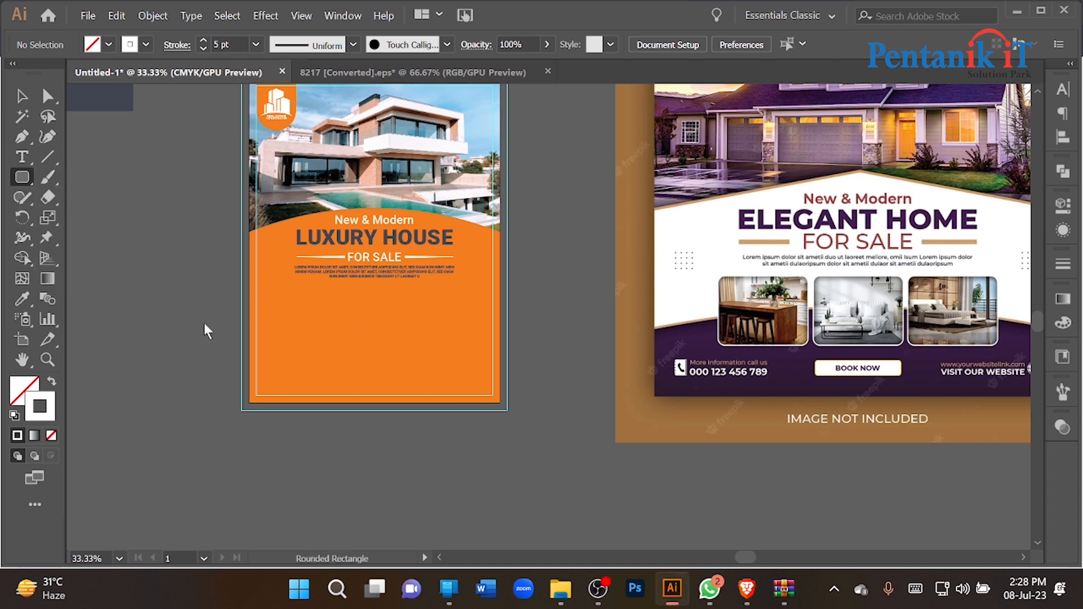
scroll(273, 320, "up", 1)
left_click_drag(274, 289, 355, 345)
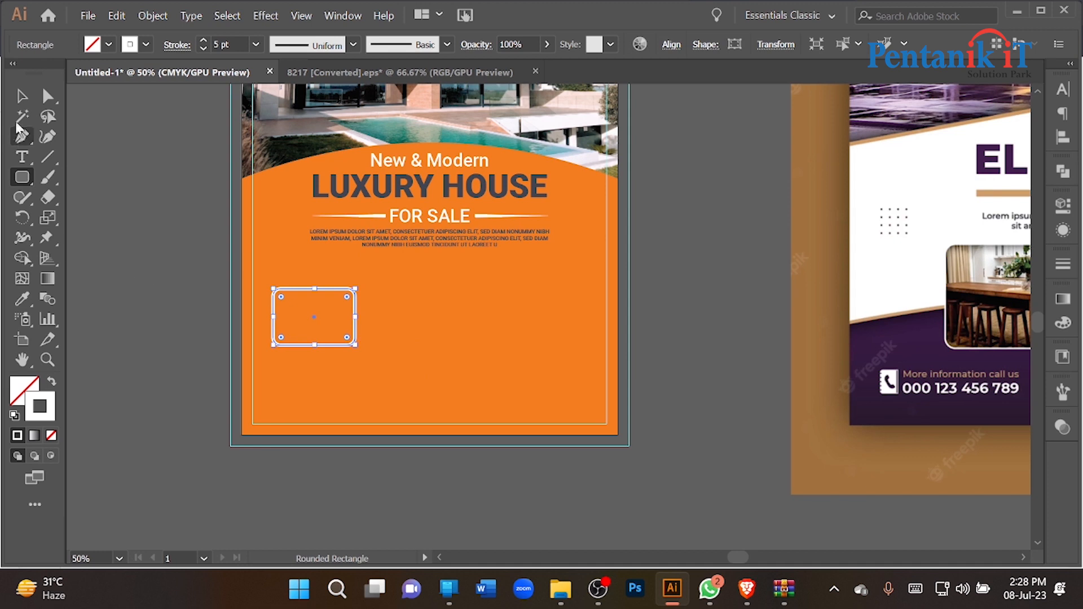
key("v")
left_click(52, 383)
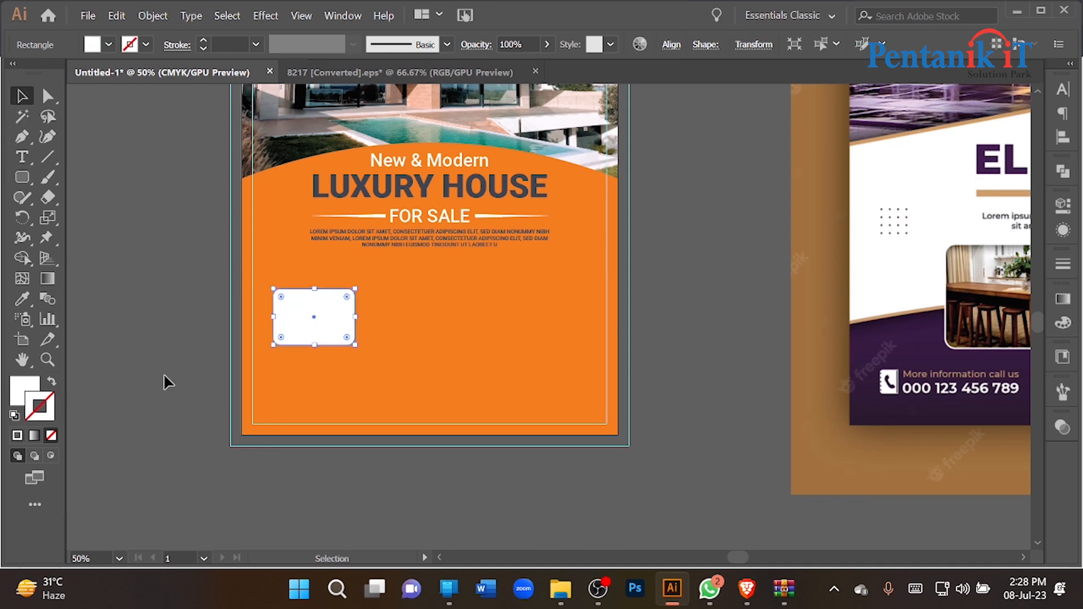
key("a")
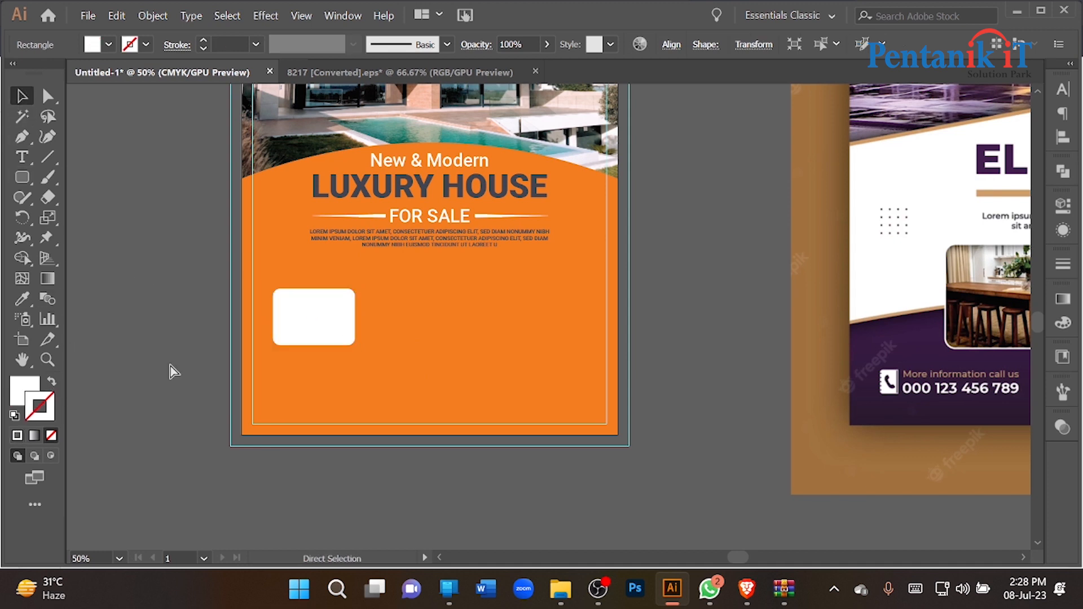
left_click(170, 366)
Step: Duplicate the clipped house photo and place the copy over the flyer's lower left corner
scroll(404, 186, "up", 1)
scroll(404, 186, "down", 2)
left_click_drag(404, 181, 290, 370)
right_click(310, 360)
left_click(320, 350)
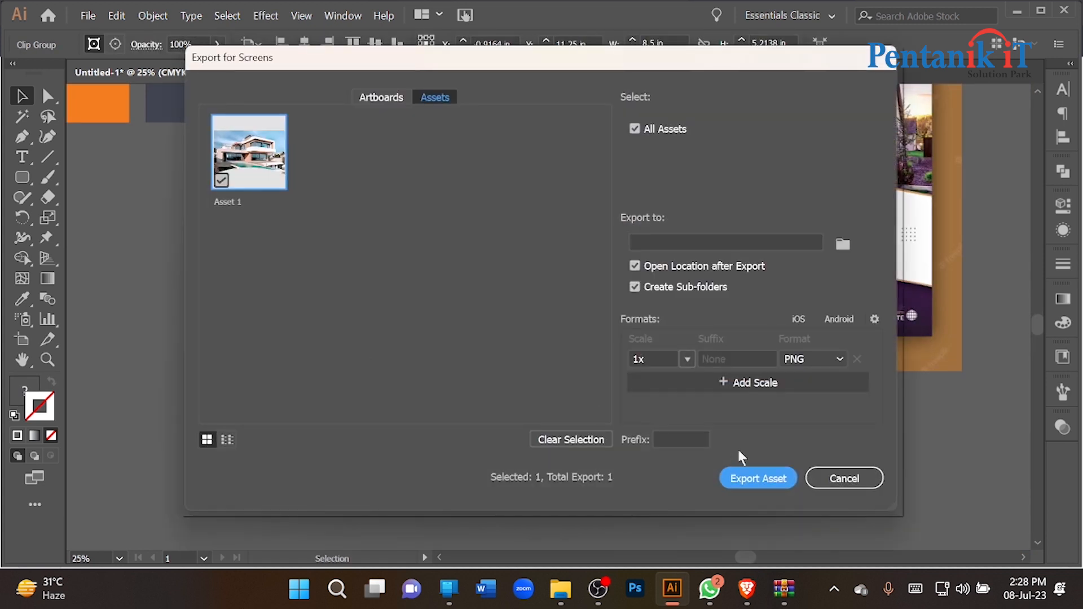
left_click(835, 480)
Step: Release the clipping mask of the duplicated house photo
right_click(375, 398)
left_click(368, 261)
left_click(424, 389)
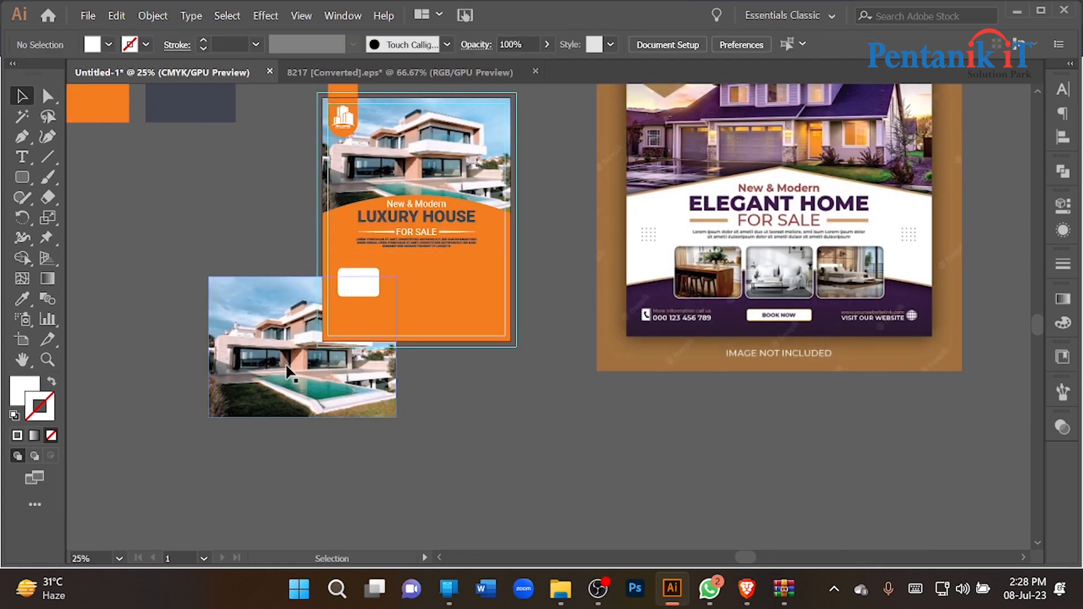
Step: Scale the duplicated house photo down and position it around the white rounded rectangle
left_click_drag(291, 388, 619, 493)
scroll(360, 392, "up", 2)
left_click_drag(314, 341, 401, 244)
left_click_drag(520, 212, 414, 203)
scroll(393, 169, "up", 2)
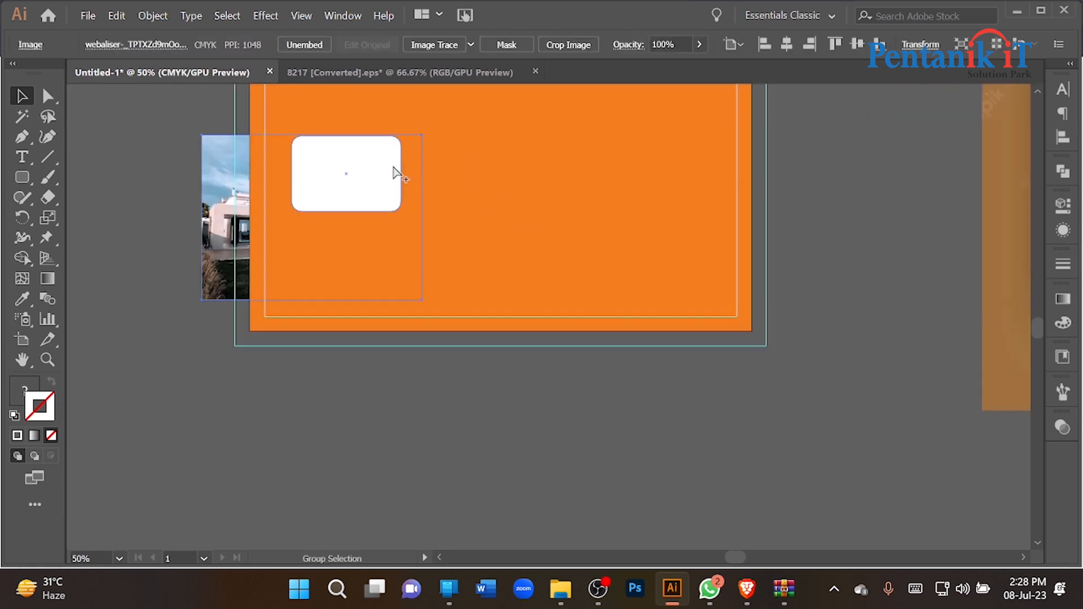
left_click_drag(132, 274, 184, 219)
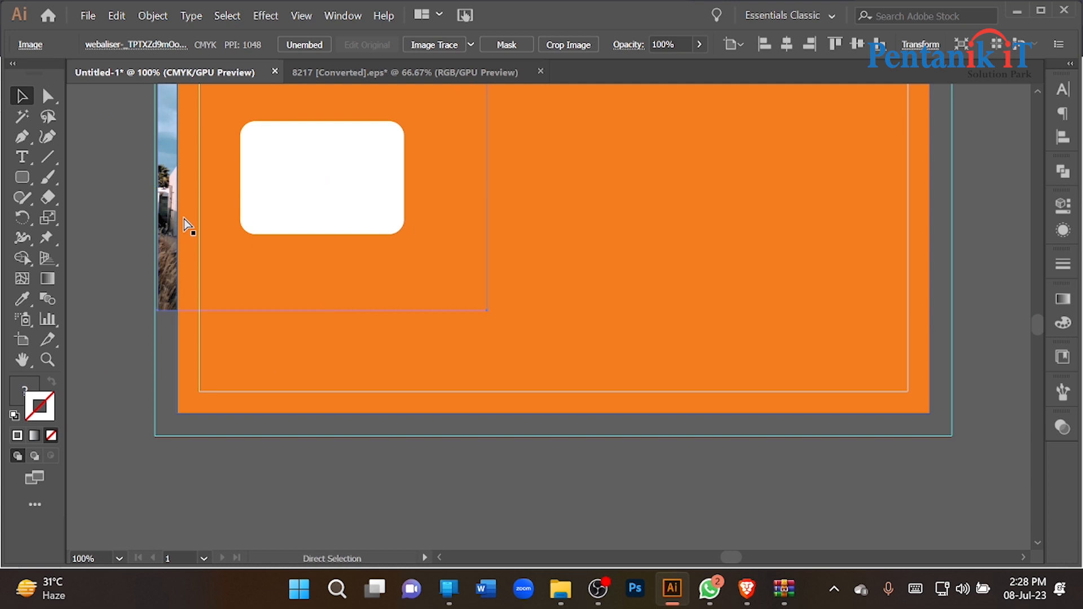
Step: Arrange the duplicated photo above the orange shape and directly behind the white rounded rectangle
key("ctrl+shift+]")
scroll(185, 215, "up", 1)
key("ctrl+[")
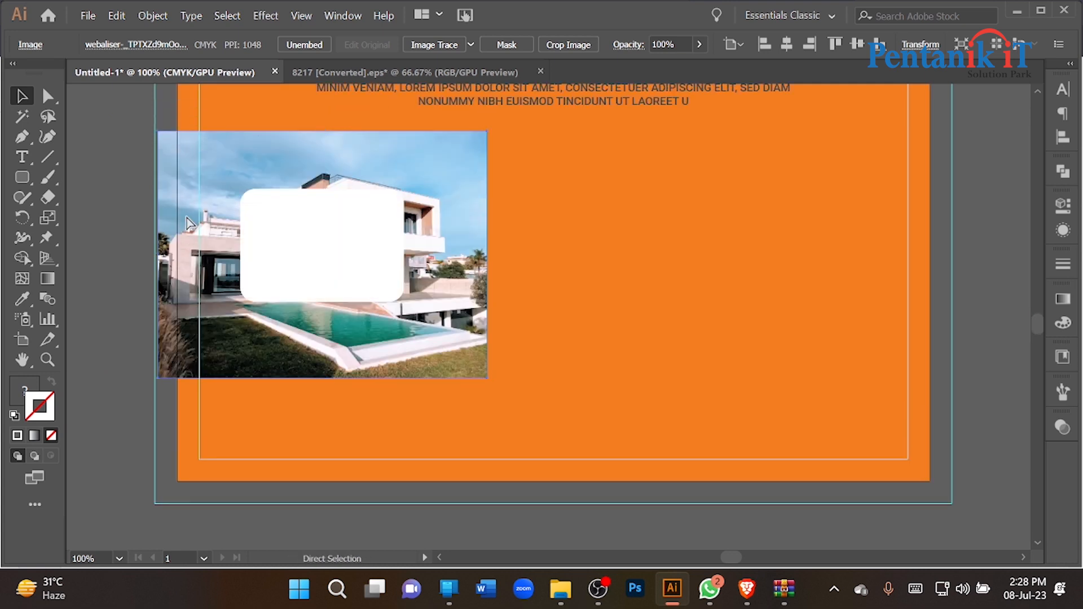
Step: Shrink the photo to just cover the white rounded rectangle and clip it with that rectangle as a mask
left_click_drag(326, 135, 326, 194)
left_click_drag(325, 382, 357, 307)
left_click(348, 246, "shift")
key("ctrl+7")
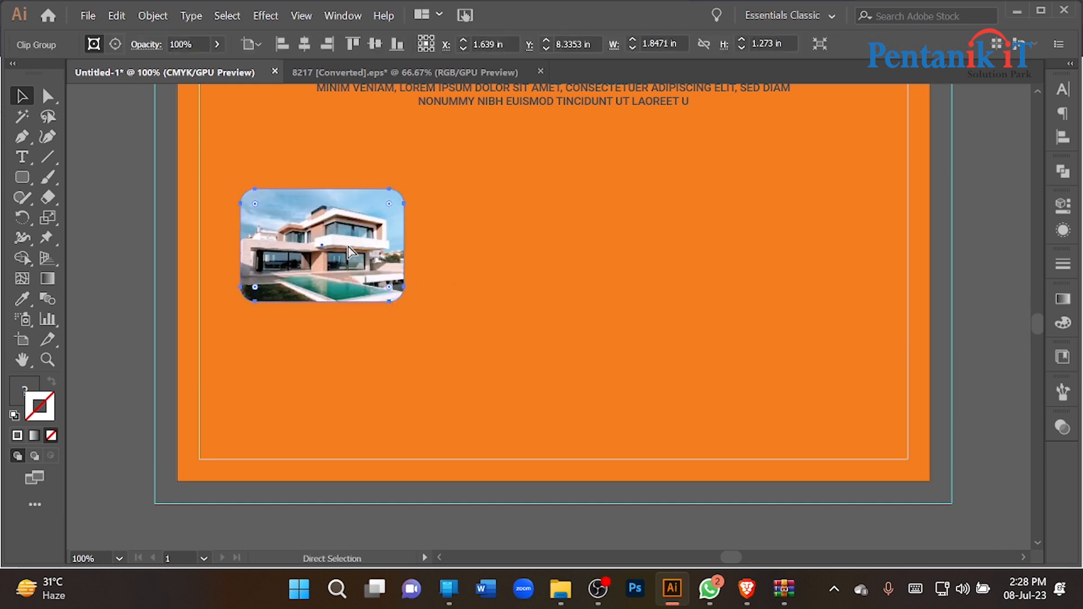
Step: Paste a copy of the white rounded rectangle directly in front of the clipped photo
key("ctrl+f")
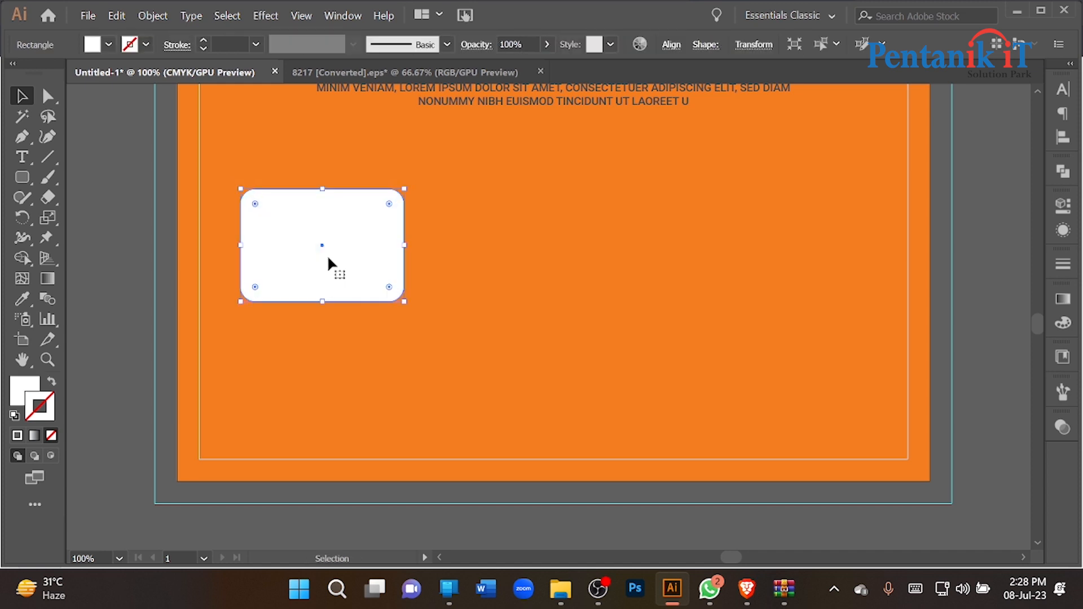
Step: Try to frame the photo by enlarging the pasted rectangle about its centre and swapping its fill and stroke
left_click_drag(405, 244, 411, 243)
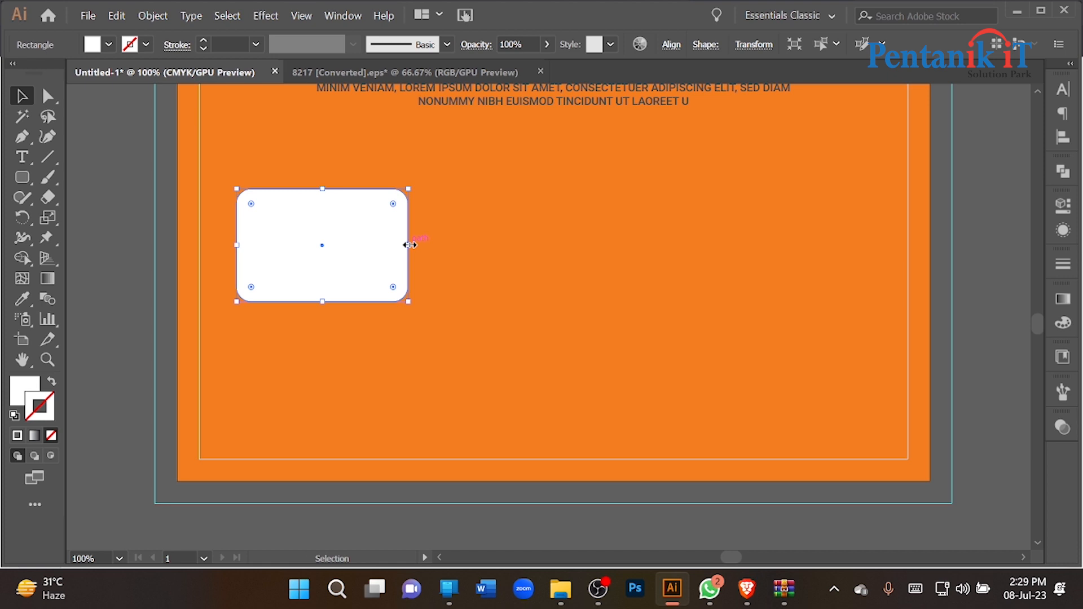
left_click_drag(409, 189, 411, 184)
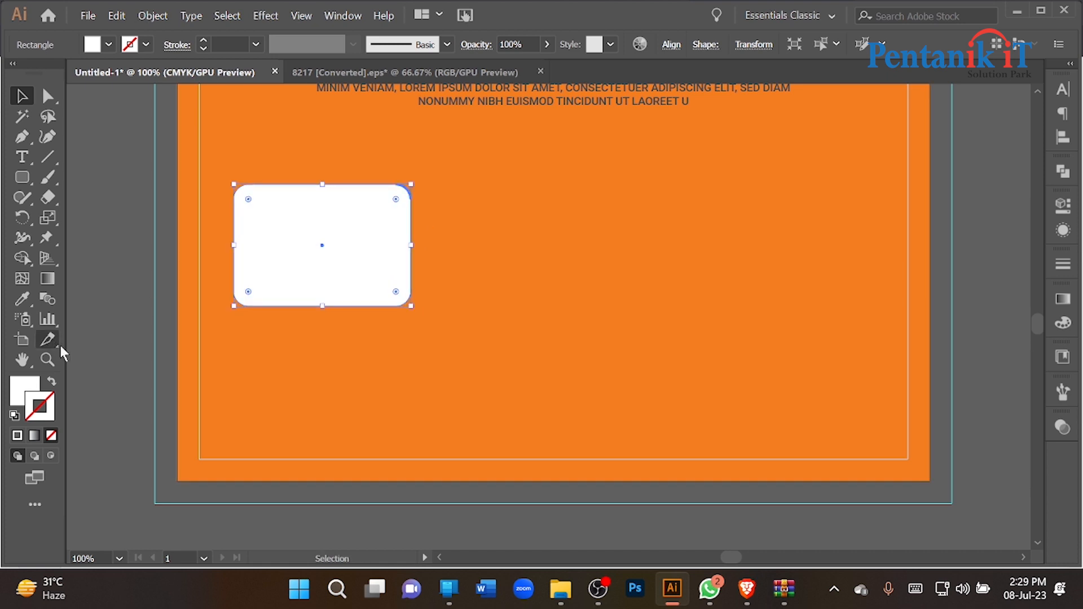
left_click(52, 384)
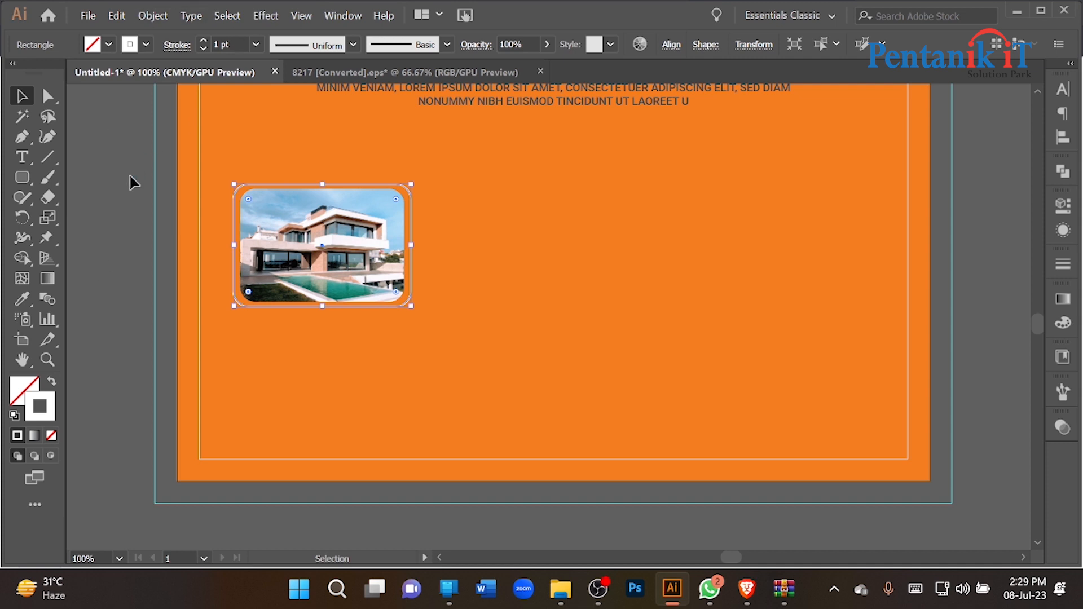
left_click(110, 299)
left_click(351, 304)
key("ctrl+7")
key("ctrl+shift+a")
left_click(327, 244)
left_click(153, 15)
mouse_move(230, 420)
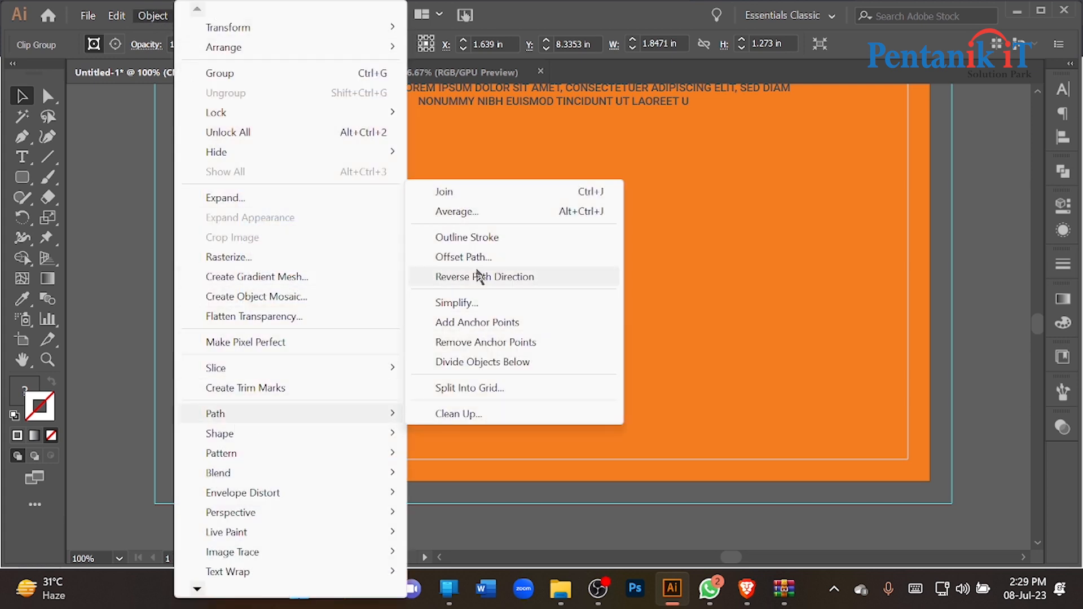
left_click(477, 258)
left_click(877, 261)
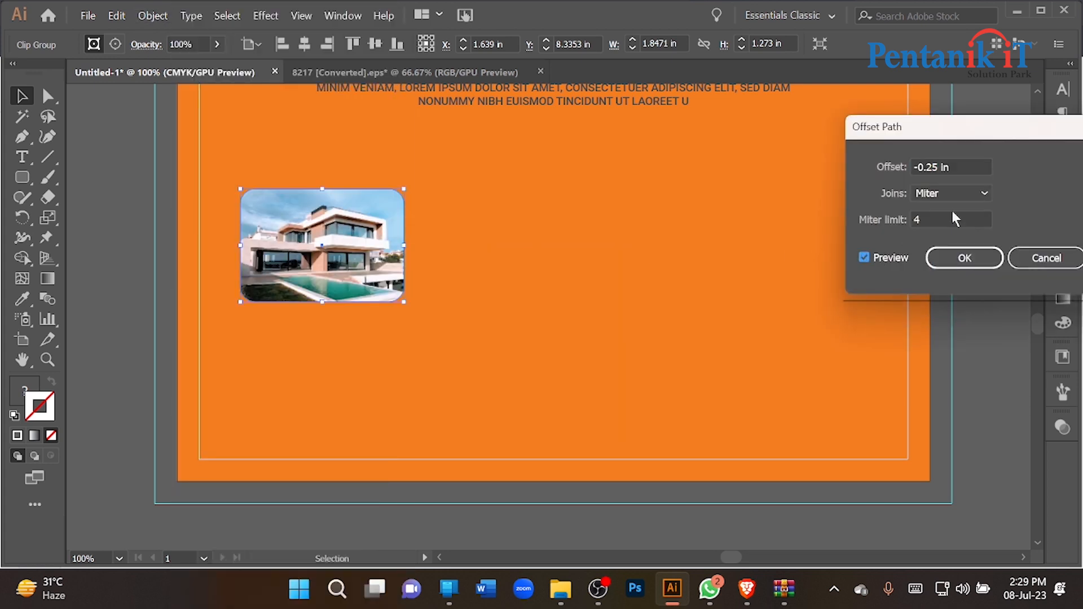
left_click(970, 166)
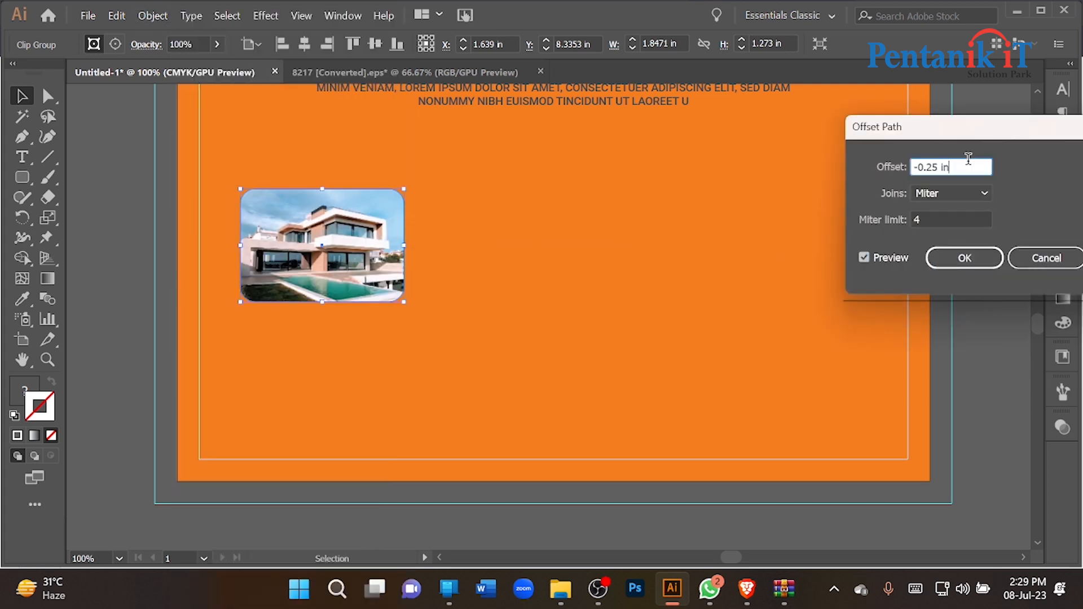
left_click(1045, 258)
Step: Undo the changes to the pasted rectangle back to its original size and white fill over the photo
key("ctrl+z")
key("ctrl+z")
key("ctrl+z")
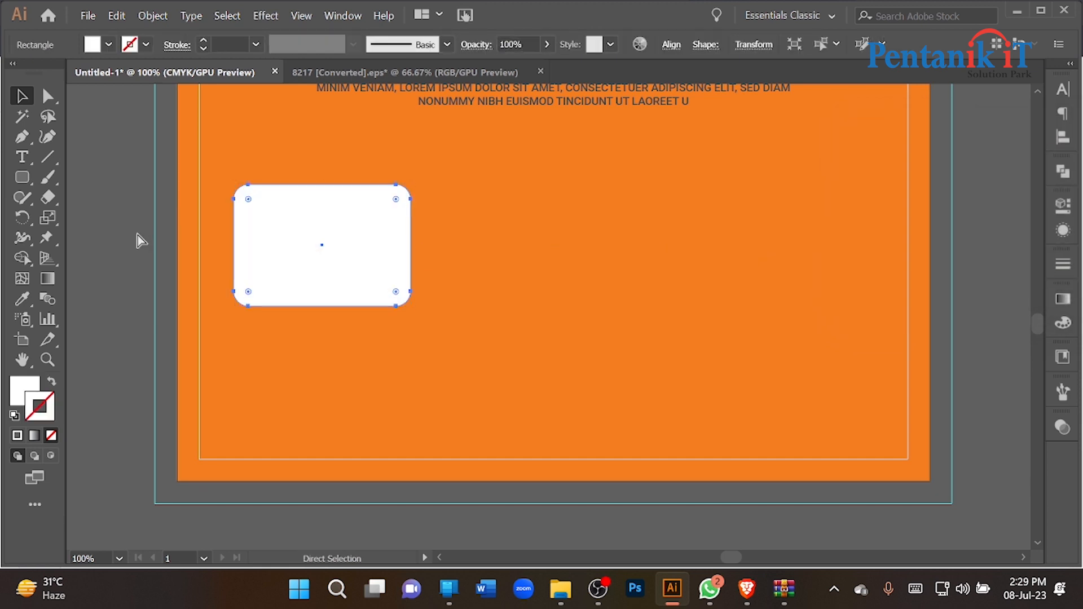
key("ctrl+z")
left_click_drag(339, 245, 404, 327)
key("ctrl+z")
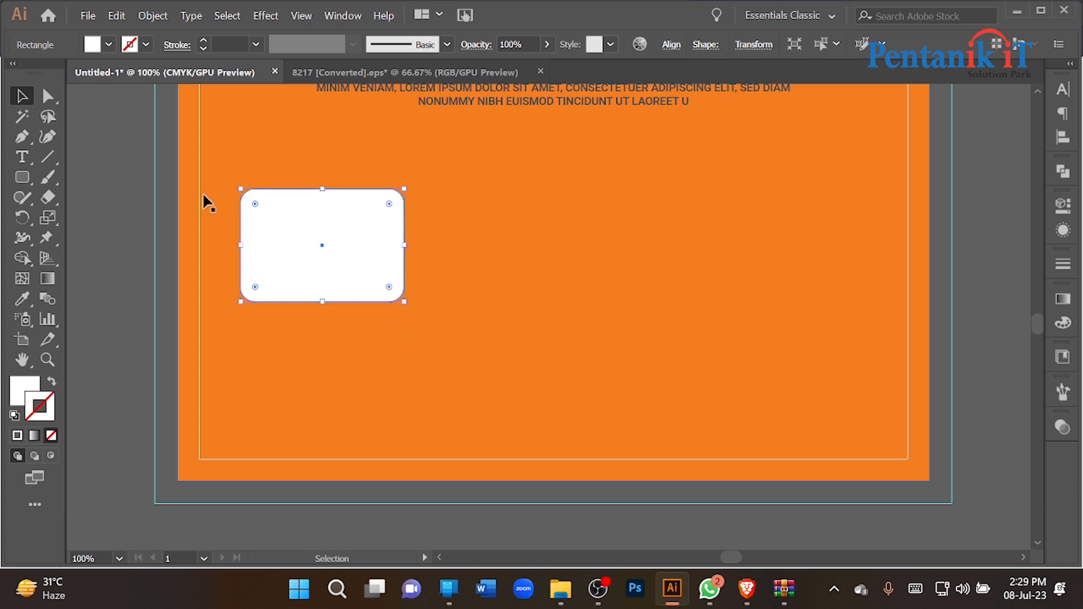
Step: Offset the path of the white rounded rectangle outward by 0.125 in with mitered joins
scroll(312, 249, "up", 1)
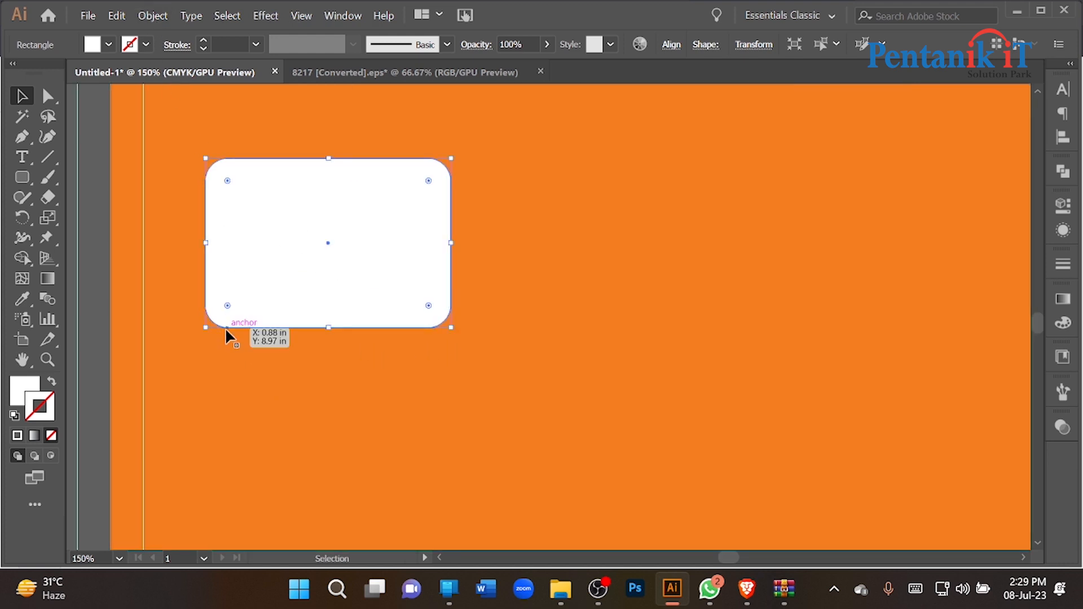
left_click(159, 17)
mouse_move(232, 418)
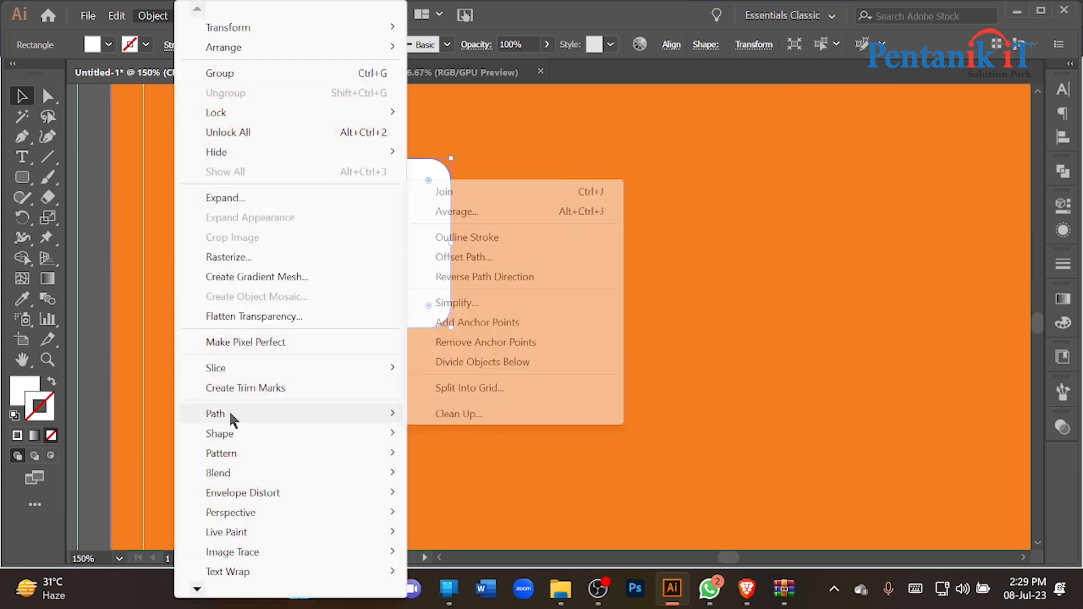
left_click(469, 257)
left_click(893, 260)
left_click(966, 166)
key("Up")
key("Up")
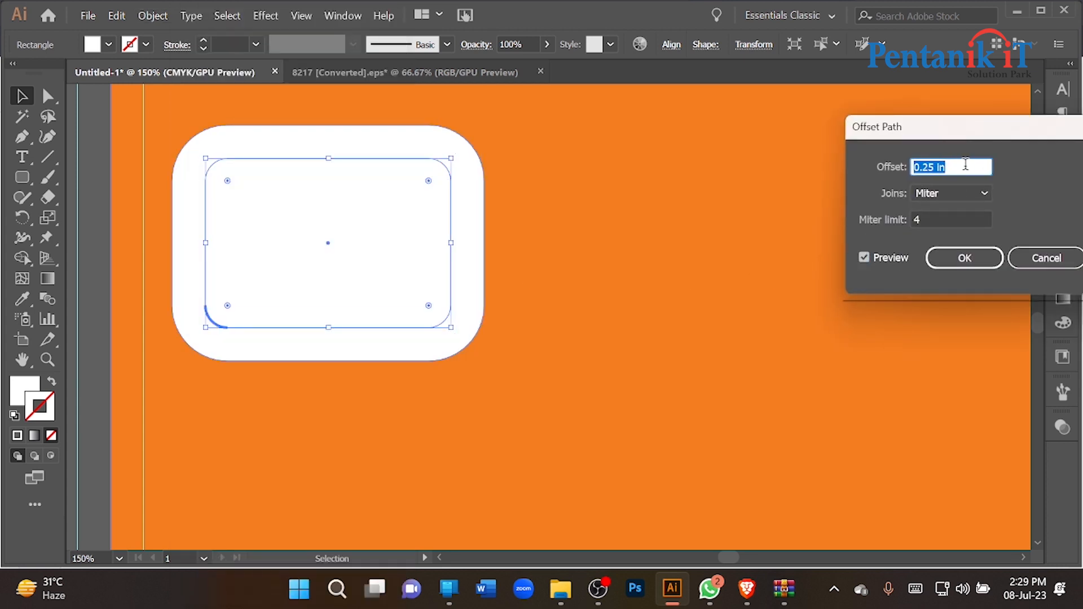
key("Down")
left_click(965, 258)
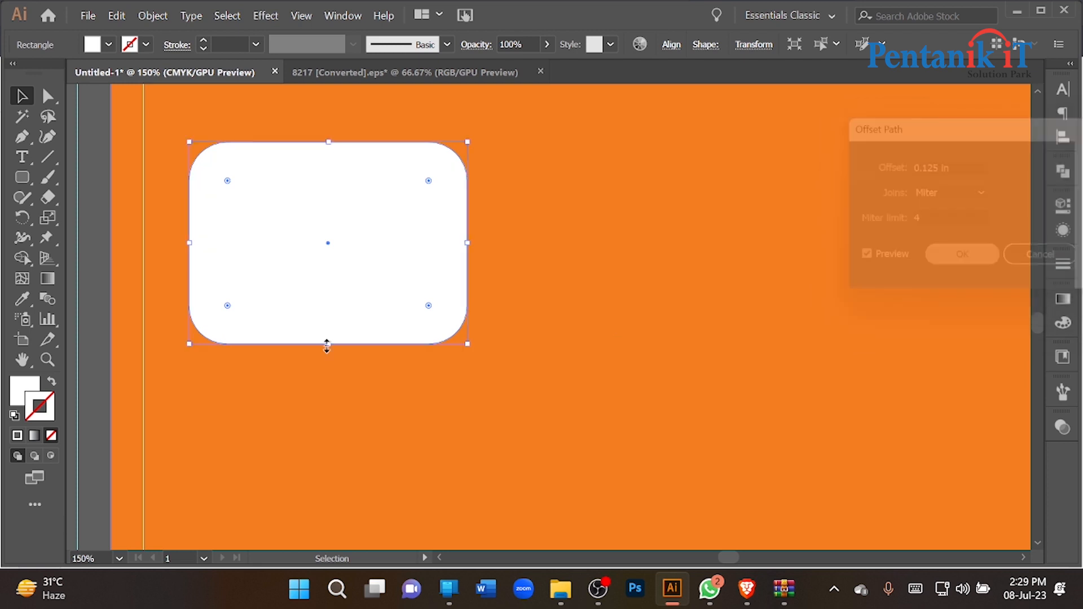
Step: Turn the offset shape into an unfilled white outline and delete the white rectangle covering the photo
left_click(53, 383)
left_click(291, 218)
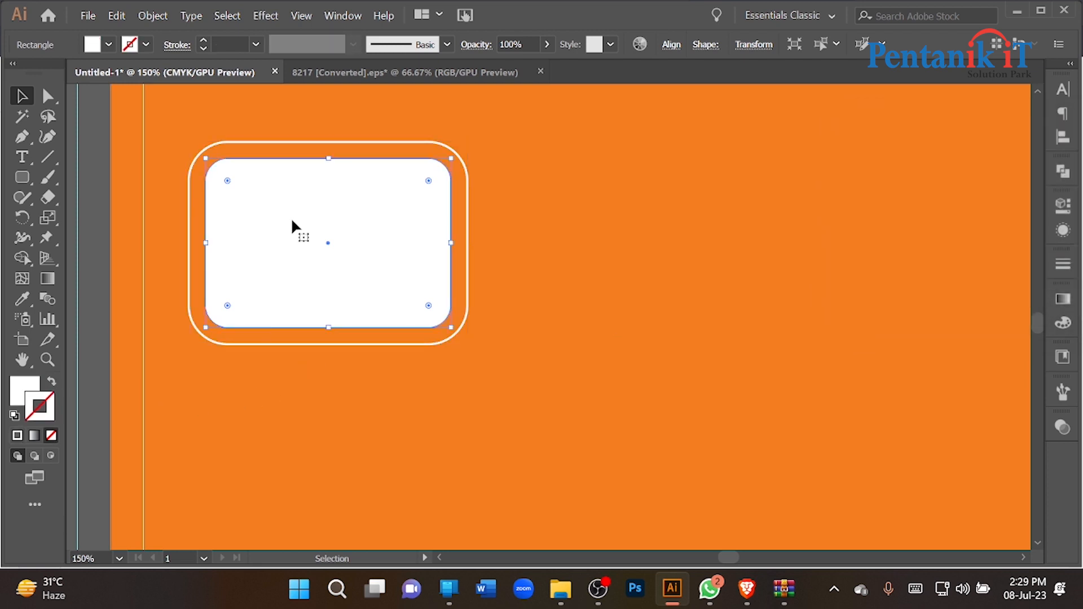
key("Delete")
Step: Try a 2 pt stroke weight on the white outline around the photo
scroll(228, 258, "down", 3)
scroll(124, 354, "up", 6)
scroll(255, 303, "up", 4)
left_click(255, 297)
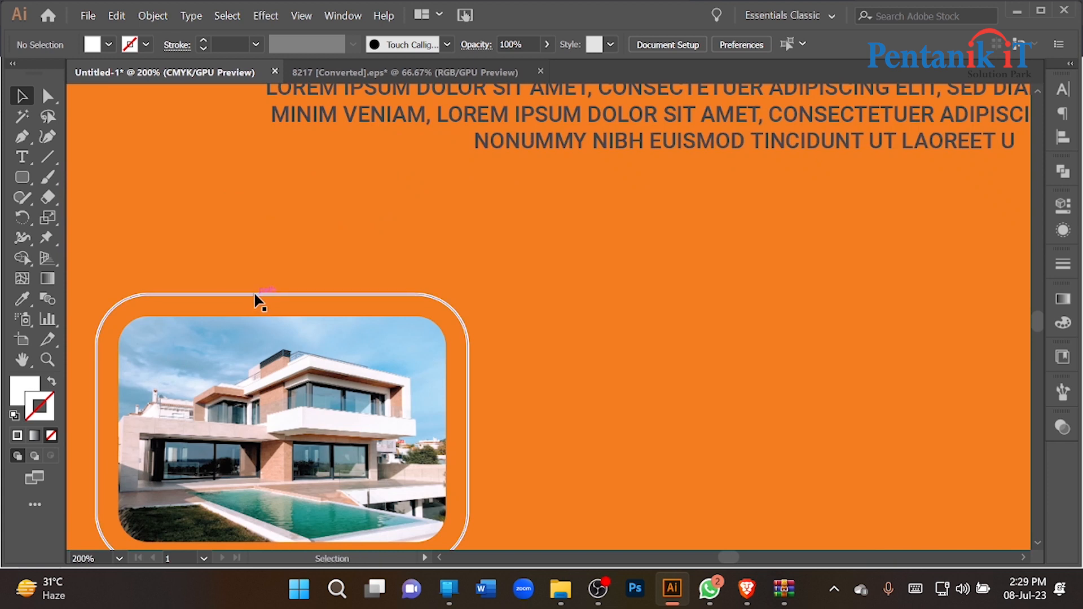
left_click(240, 45)
key("Up")
scroll(304, 220, "down", 4)
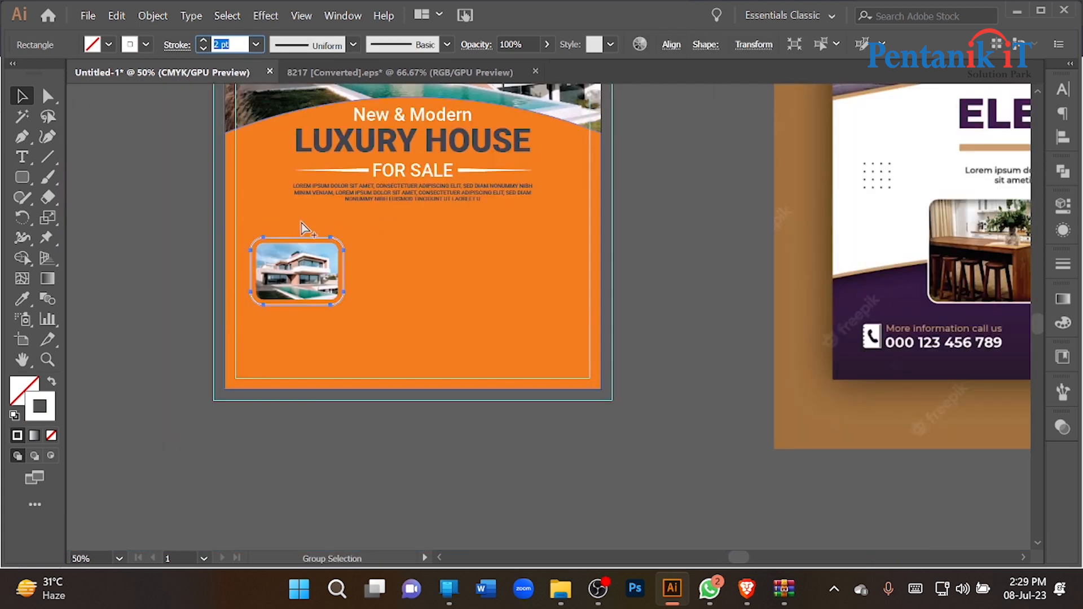
left_click(139, 288)
scroll(155, 307, "down", 1)
scroll(220, 277, "up", 2)
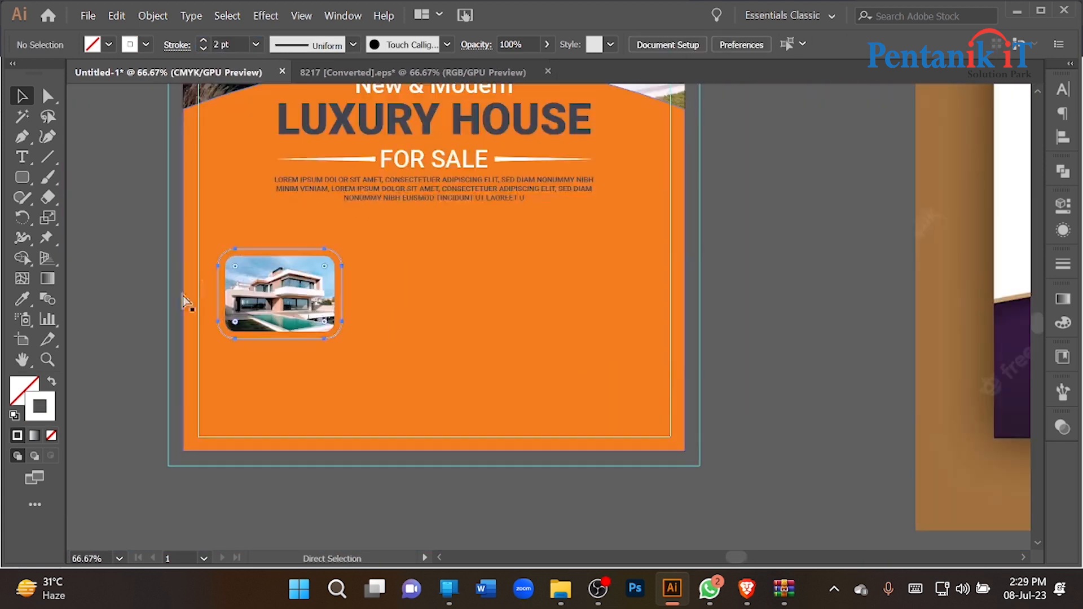
Step: Narrow the white outline about its centre and reduce its height for a tighter gap around the photo
scroll(265, 292, "up", 3)
left_click(282, 280)
left_click(279, 164)
left_click_drag(509, 301, 502, 301)
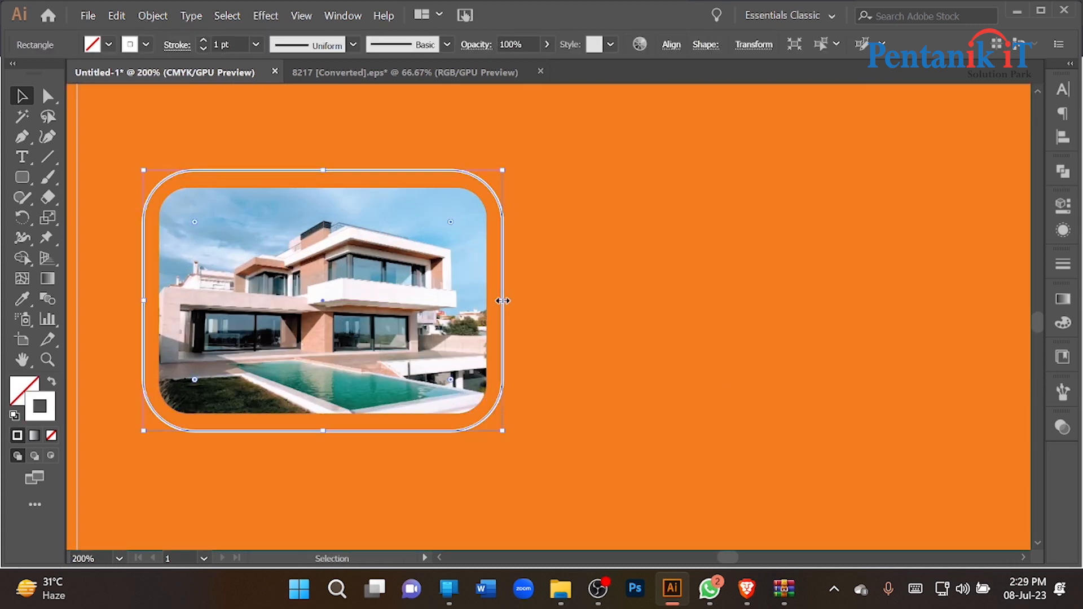
left_click_drag(321, 172, 322, 177)
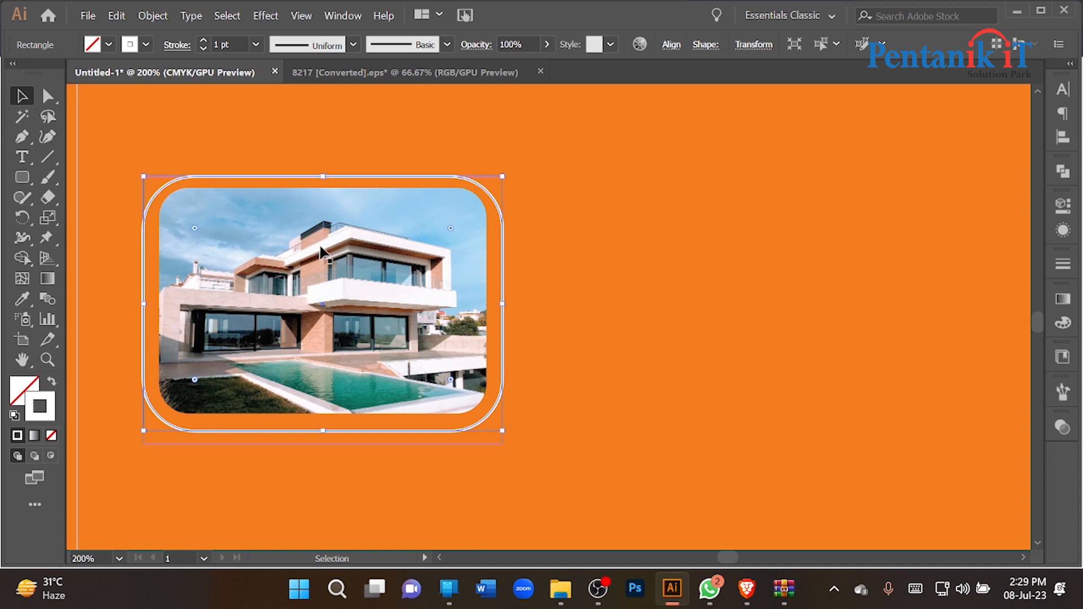
Step: Vertically centre the white outline and the photo with each other
left_click(354, 285, "shift")
left_click(363, 44)
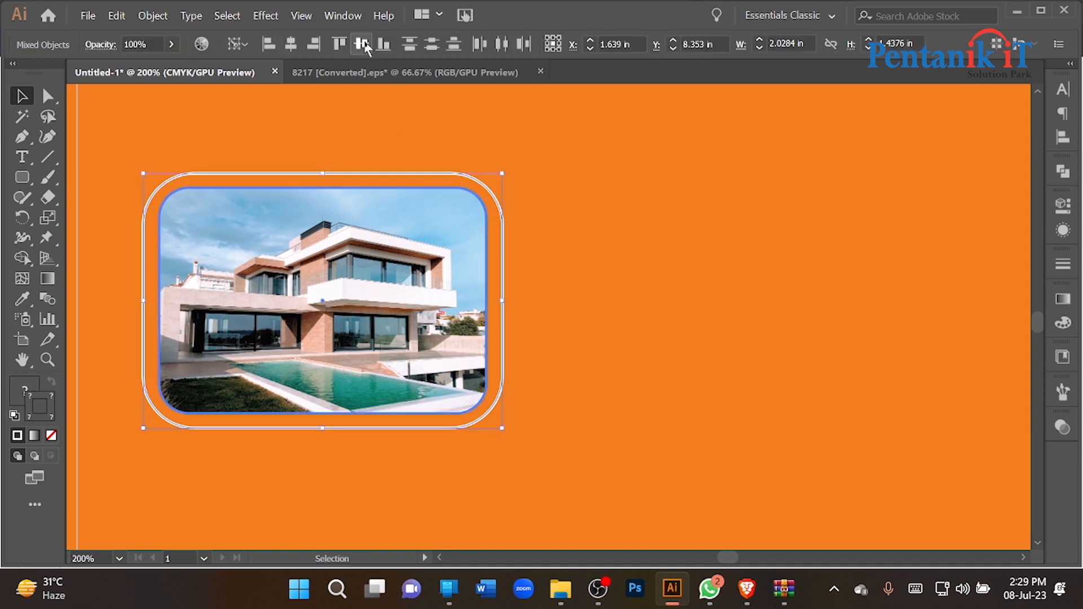
left_click(104, 178)
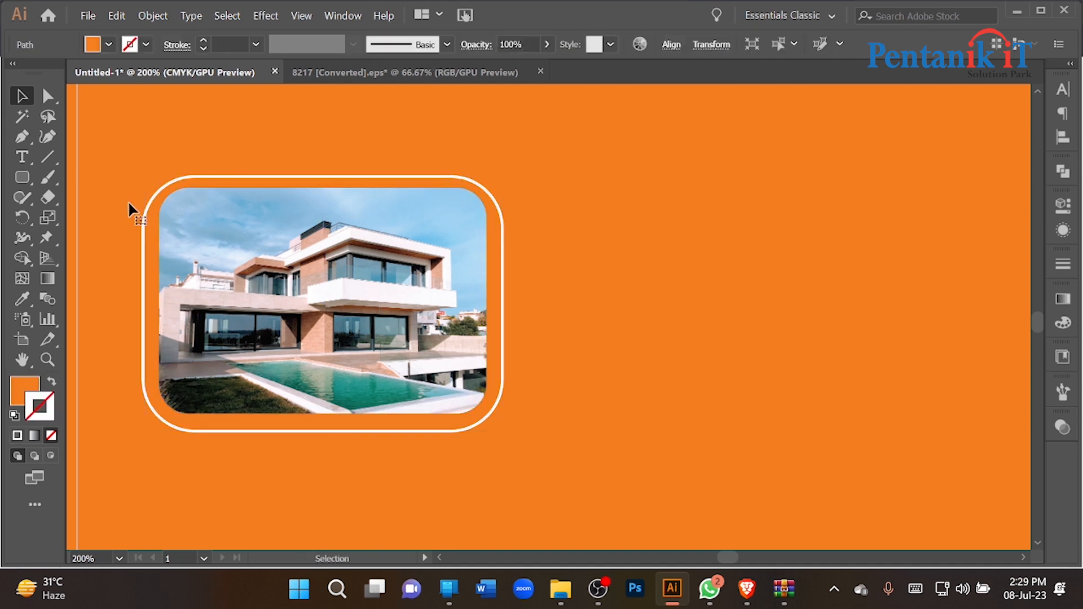
key("ctrl+shift+z")
Step: Reduce the outline's corner radius to follow the photo's rounded corners more closely
left_click(117, 271)
left_click(143, 263)
left_click_drag(195, 225, 182, 216)
Step: Try duplicating the ungrouped photo and outline twice to form a row of three across the flyer
scroll(204, 248, "down", 2)
left_click(224, 264, "shift")
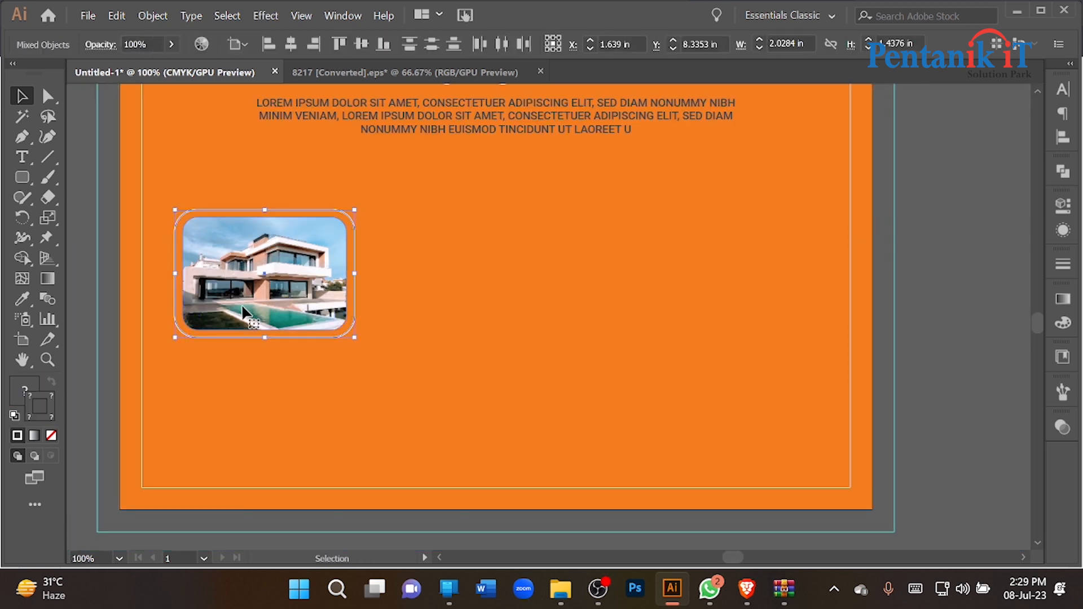
scroll(246, 313, "down", 2)
left_click_drag(255, 306, 366, 299)
key("ctrl+f")
key("ctrl+z")
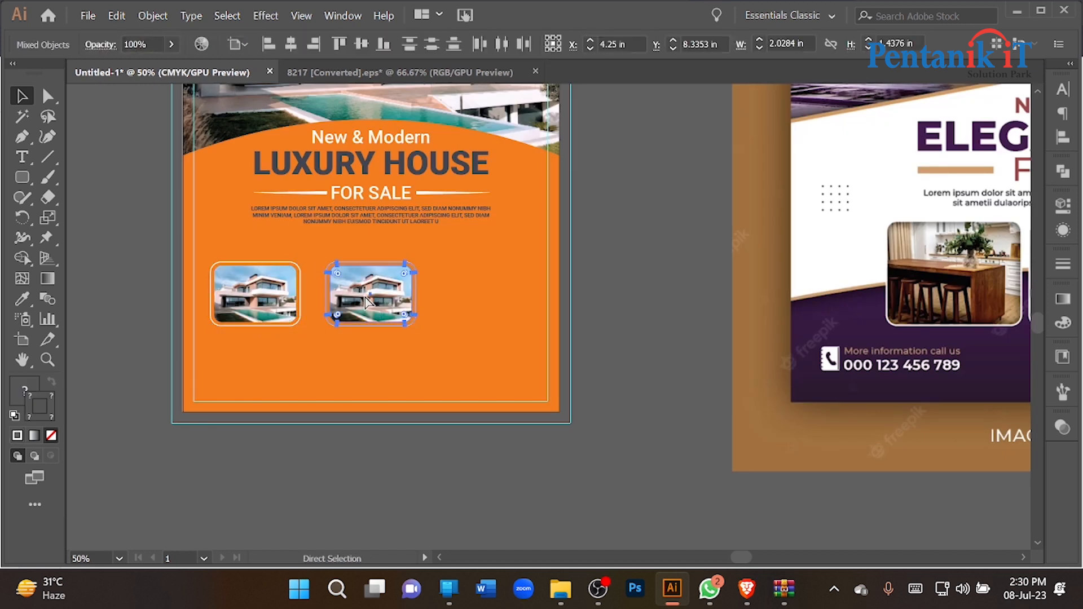
key("ctrl+d")
left_click(270, 296, "shift")
scroll(191, 299, "up", 2)
left_click(124, 287)
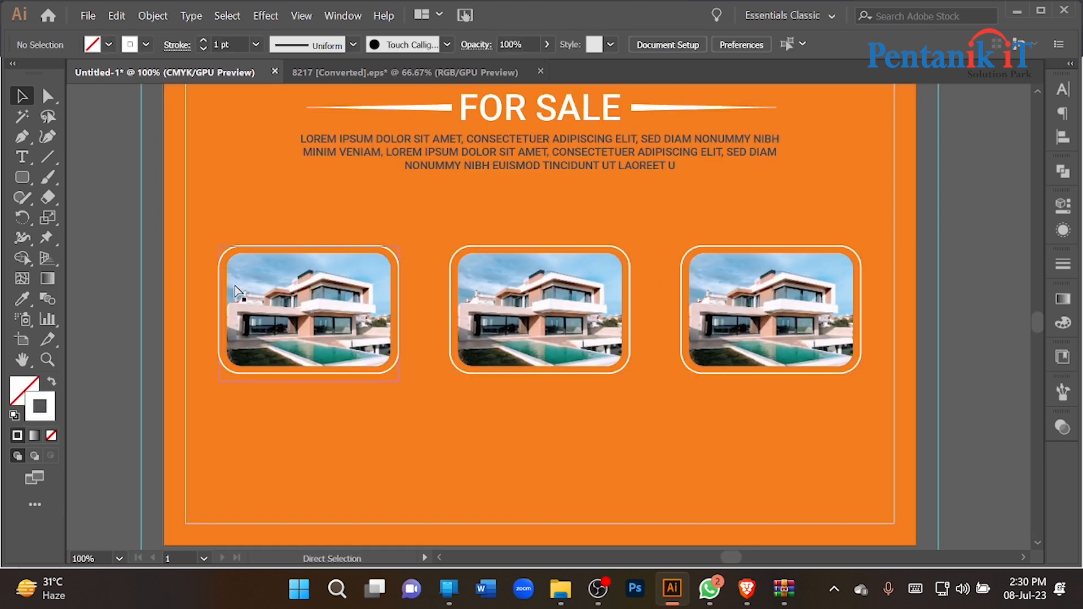
key("ctrl+z")
key("ctrl+z")
Step: Group the photo with its outline and copy the group horizontally to the middle of the flyer
left_click(297, 290)
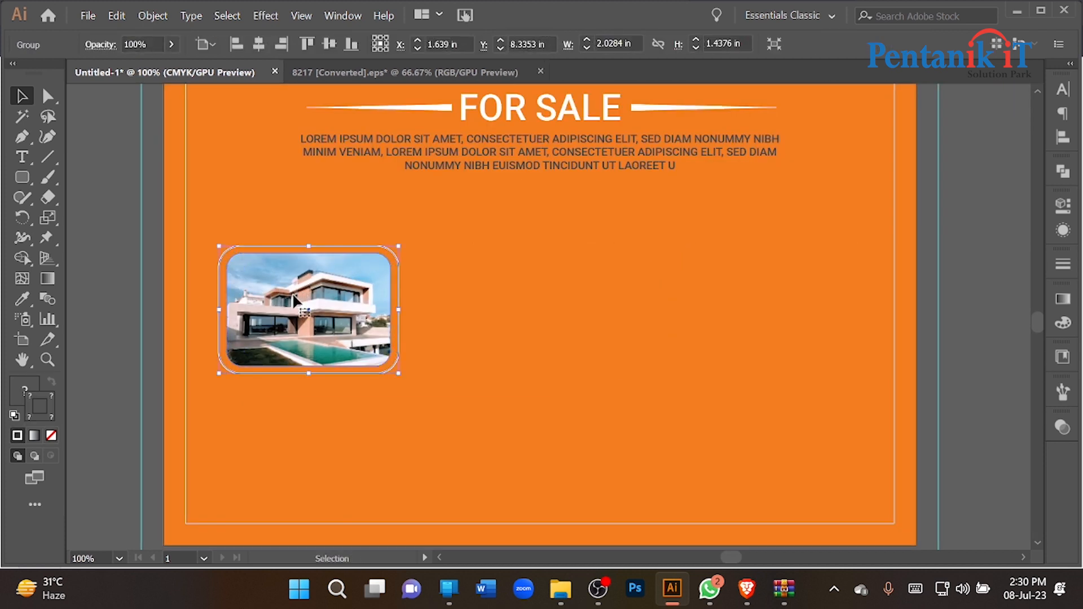
scroll(293, 332, "down", 1)
left_click_drag(331, 317, 484, 316)
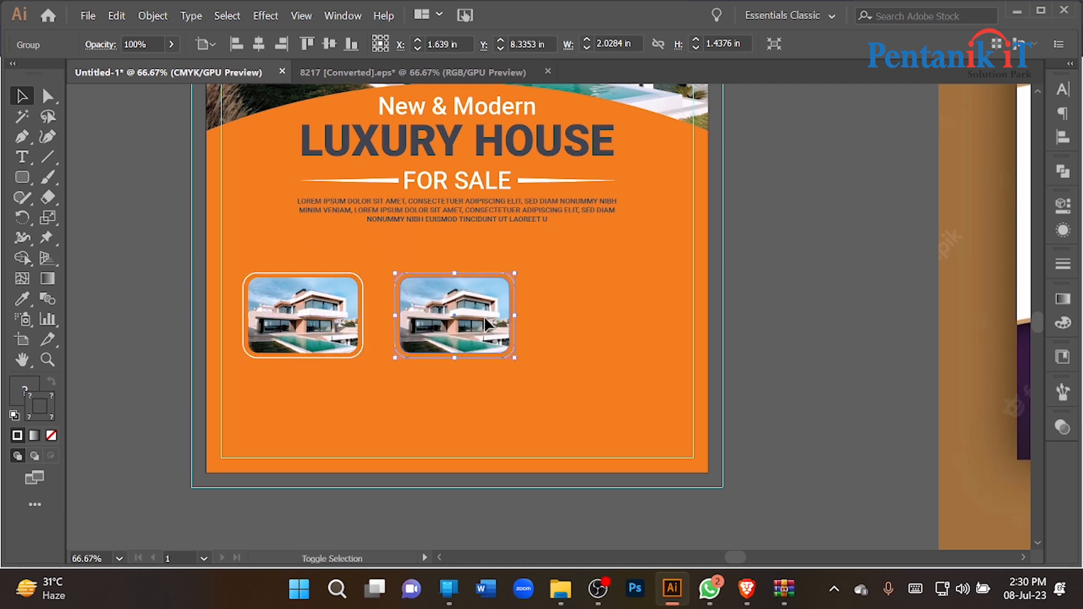
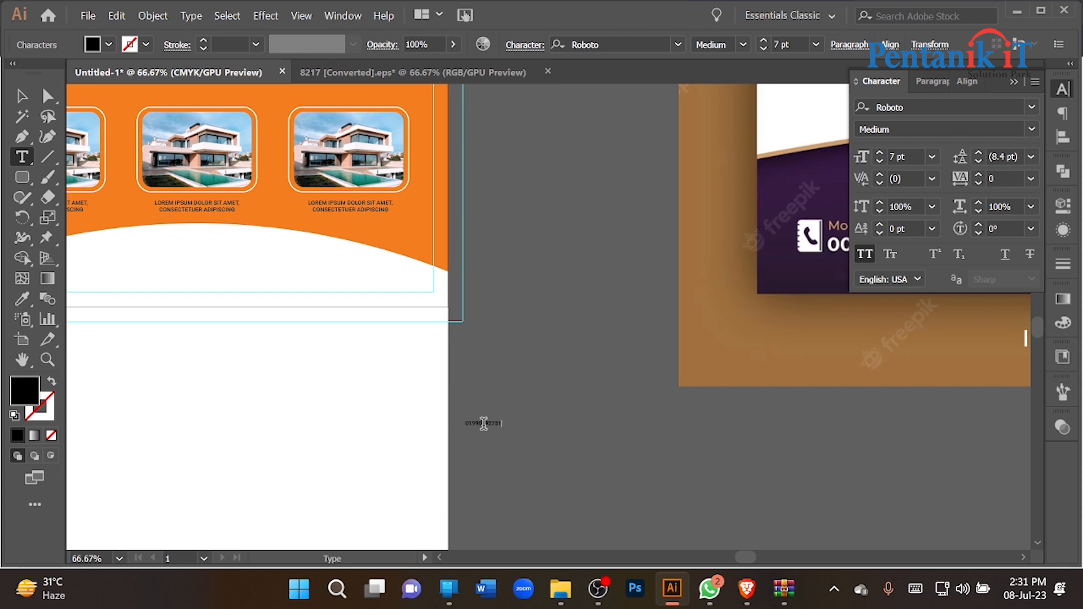
Step: Enlarge the phone number text to about 21.82 pt and place it in the white footer at the left margin
key("ctrl+a")
left_click(24, 99)
scroll(491, 355, "down", 2)
left_click_drag(495, 389, 529, 409)
left_click_drag(519, 423, 642, 479)
left_click_drag(597, 435, 390, 364)
scroll(389, 364, "up", 3)
left_click_drag(509, 377, 395, 379)
scroll(200, 379, "down", 3)
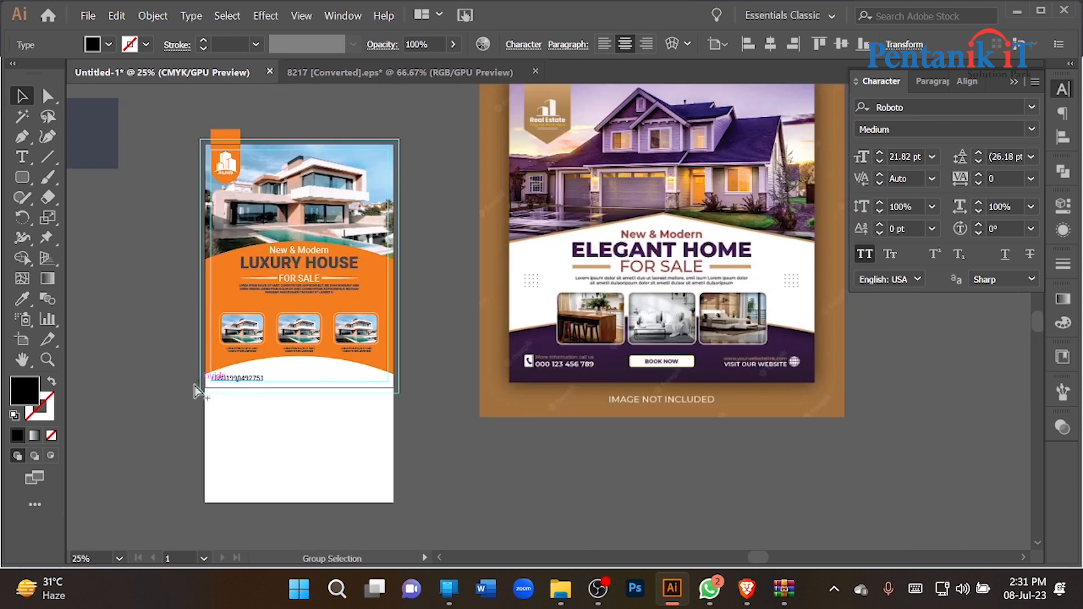
left_click(160, 398)
Step: Duplicate the phone number text horizontally to the right side of the white footer
scroll(271, 390, "up", 1)
left_click_drag(249, 377, 406, 379)
scroll(364, 378, "up", 3)
double_click(400, 373)
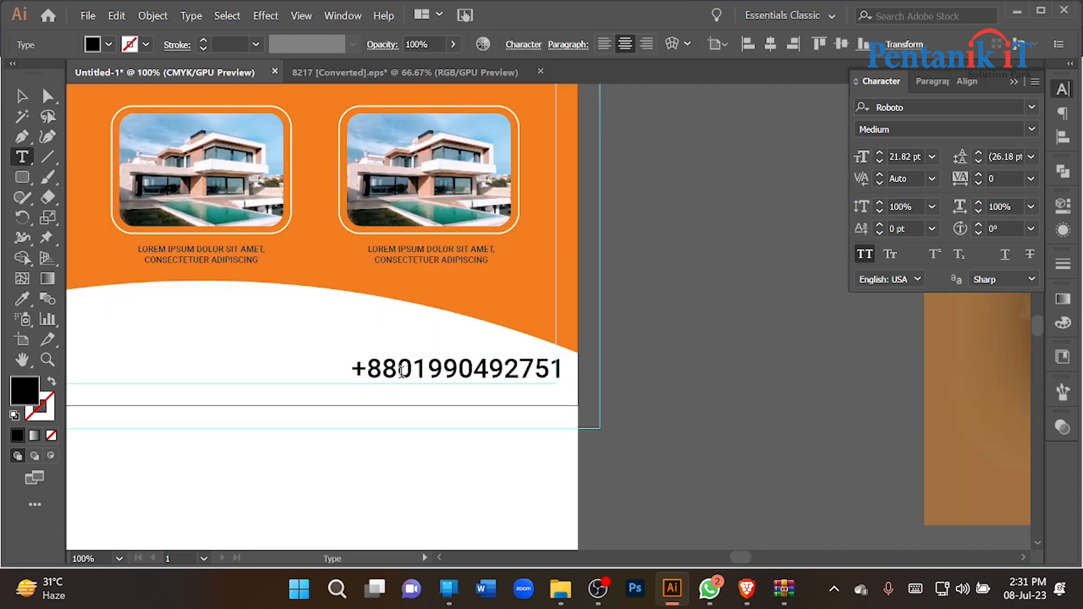
key("ctrl+a")
type("www.r")
key("BackSpace")
key("BackSpace")
key("BackSpace")
key("BackSpace")
key("BackSpace")
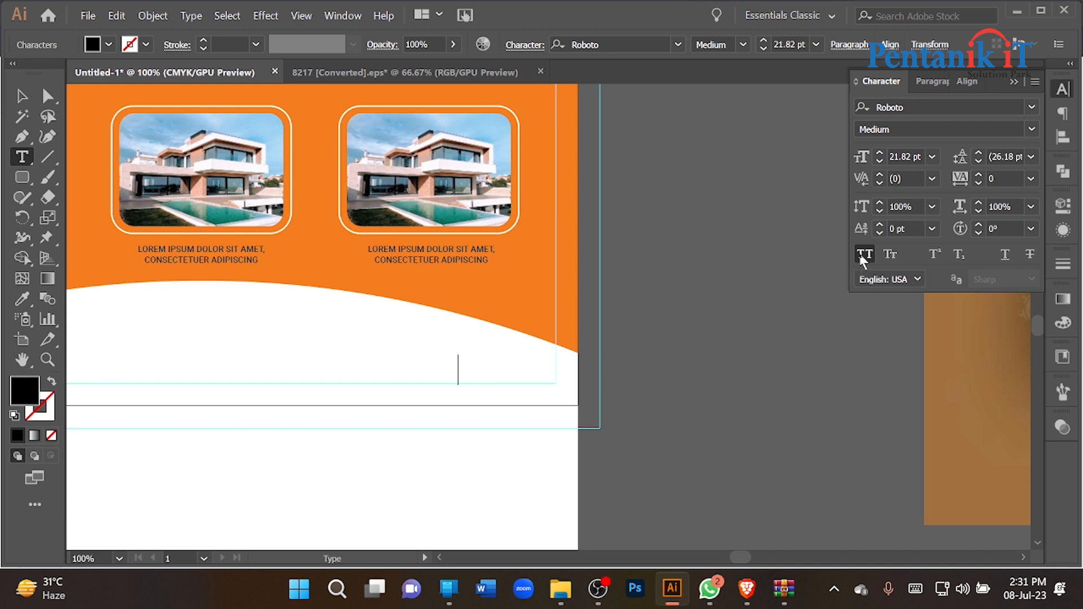
type("ww")
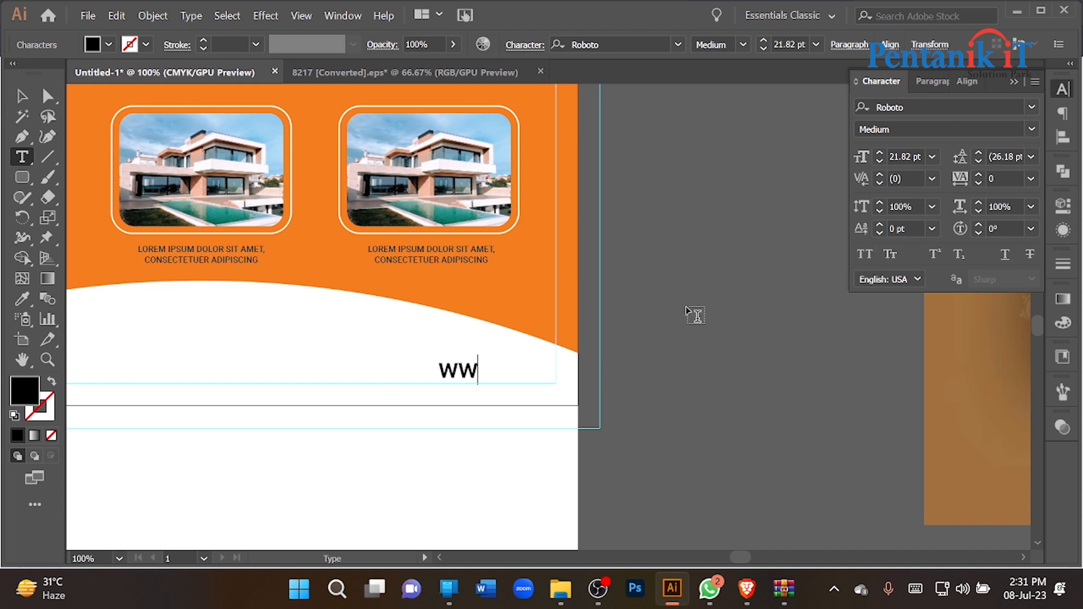
type("w.real")
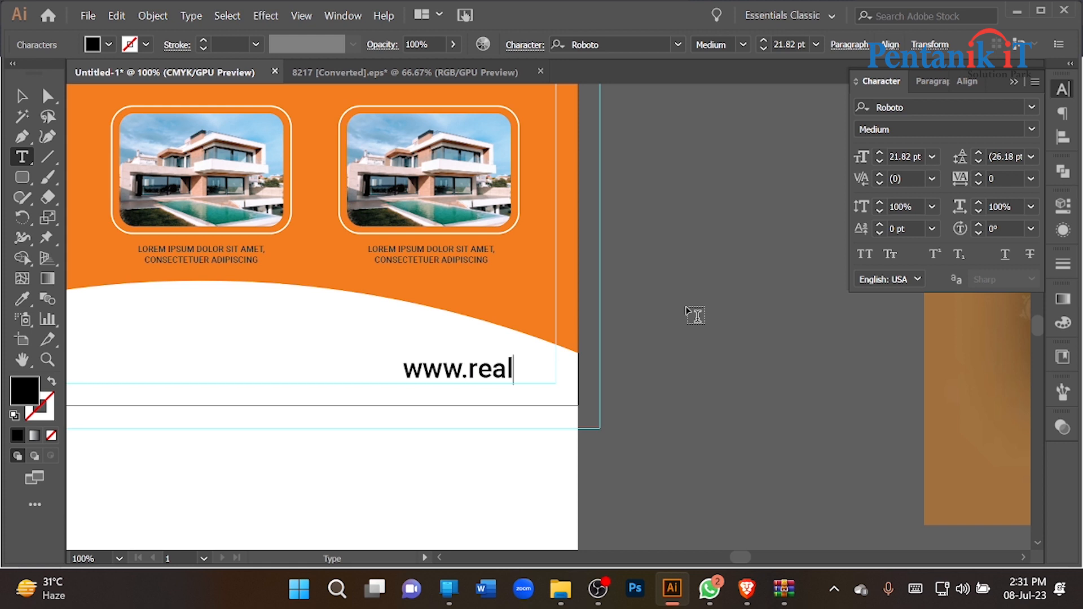
type("state.com")
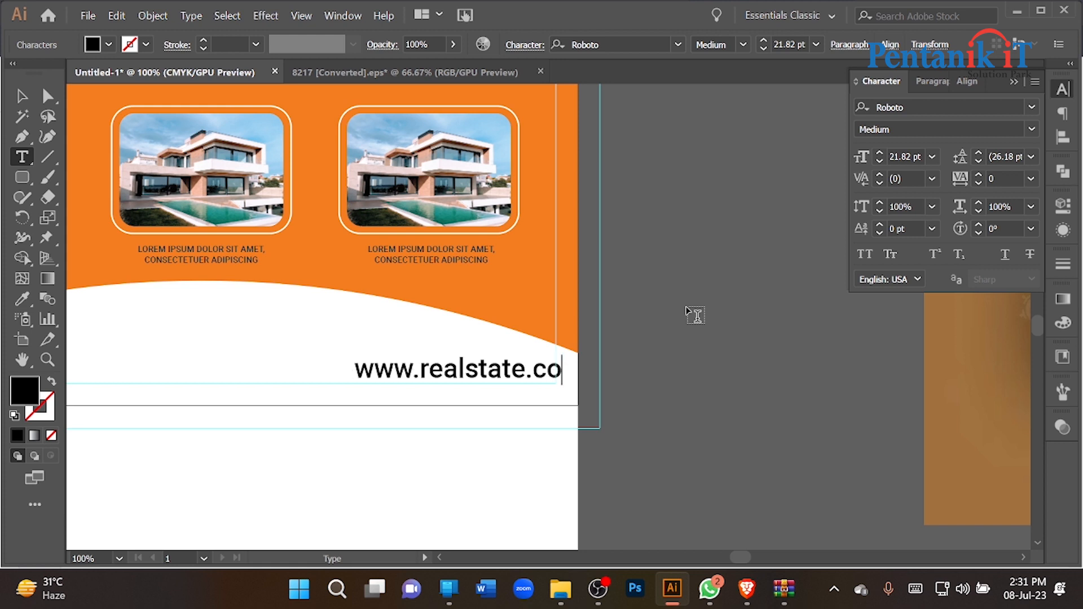
key("Escape")
Step: Set the font size of the footer's phone number and web address to 11 pt
key("ctrl+minus")
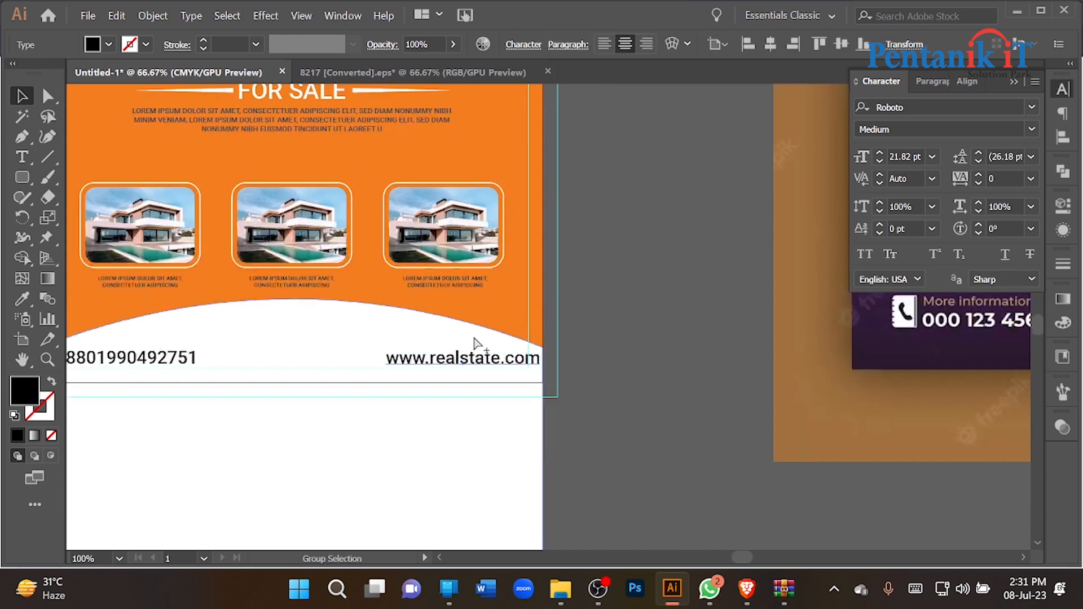
key("ctrl+minus")
left_click(911, 157)
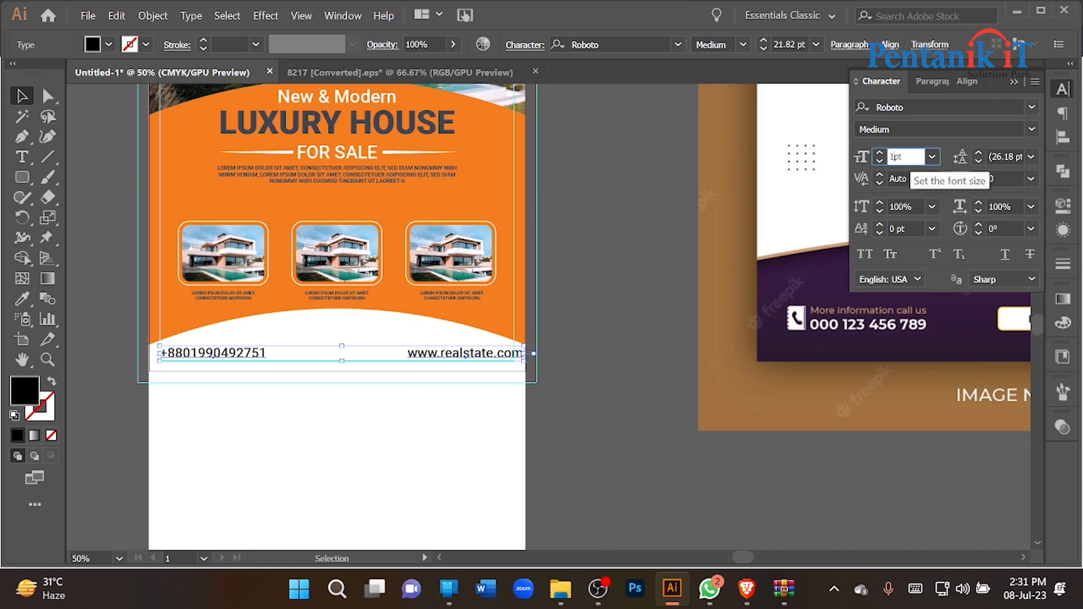
type("11")
key("Return")
left_click(563, 387)
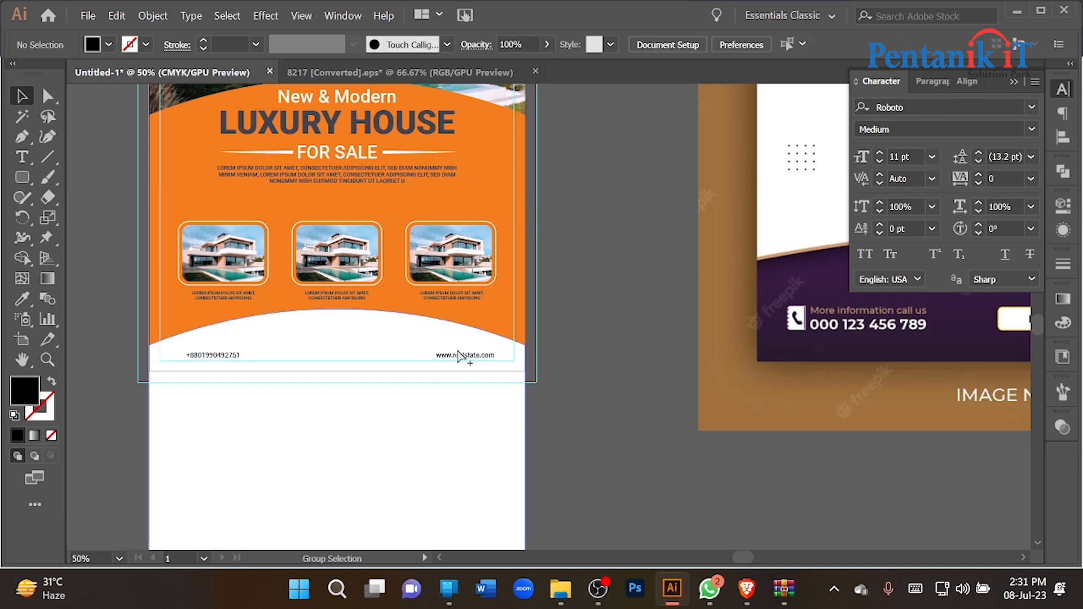
Step: Move the web address to the right margin guide and the phone number to the left margin guide of the footer
scroll(457, 351, "up", 3)
left_click_drag(505, 367, 560, 382)
scroll(333, 368, "down", 2)
scroll(304, 374, "left", 3)
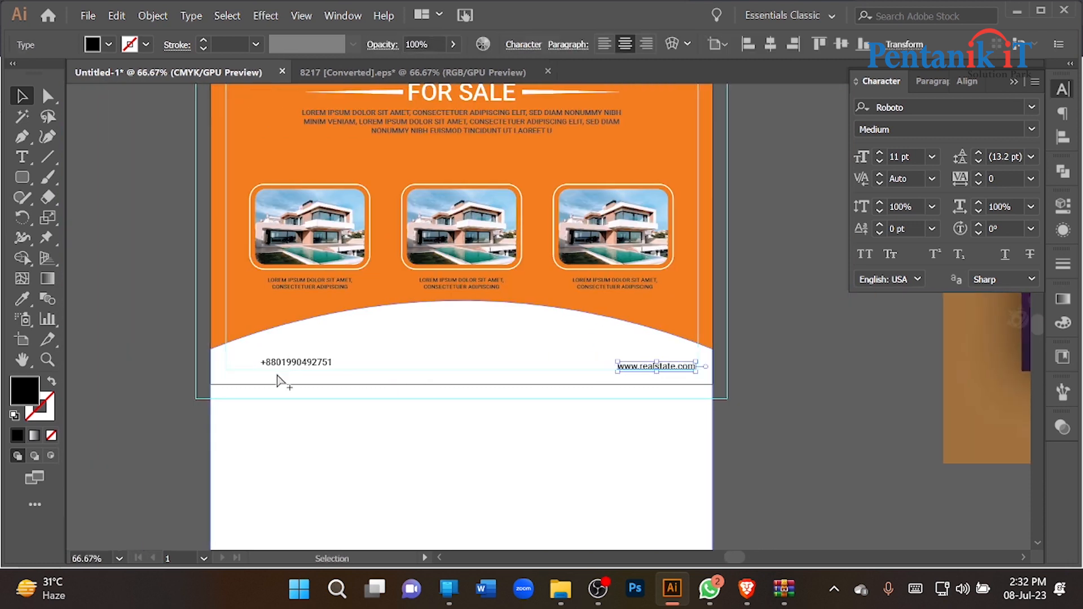
scroll(276, 371, "up", 2)
left_click_drag(309, 350, 228, 353)
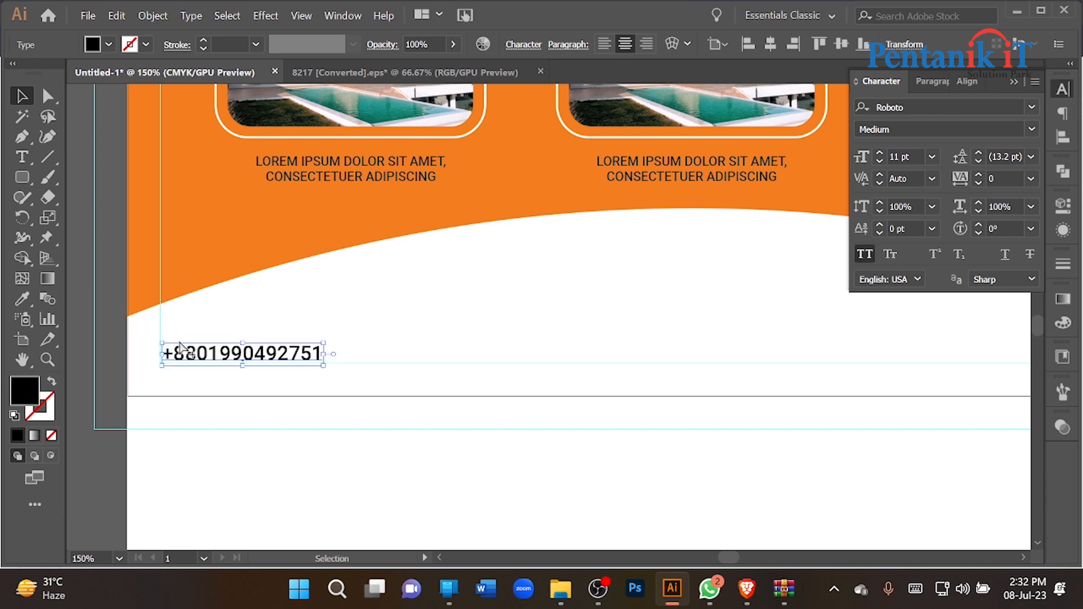
scroll(226, 353, "down", 2)
Step: Align the phone number and web address on the same height, relative to the selection
left_click(573, 348, "shift")
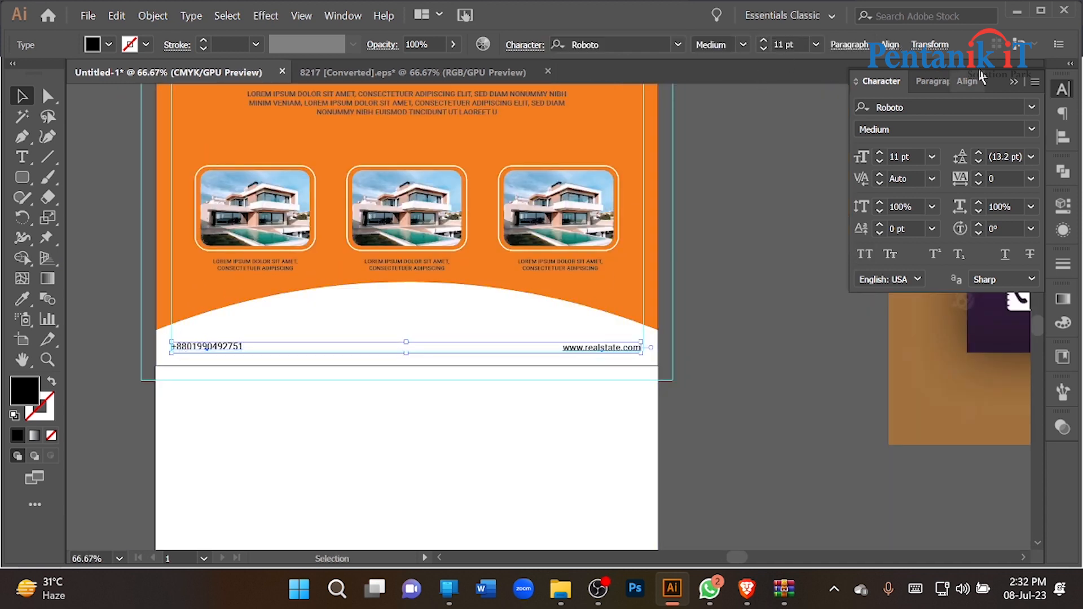
left_click(979, 85)
left_click(1021, 227)
left_click(994, 261)
left_click(827, 285)
scroll(450, 330, "down", 2)
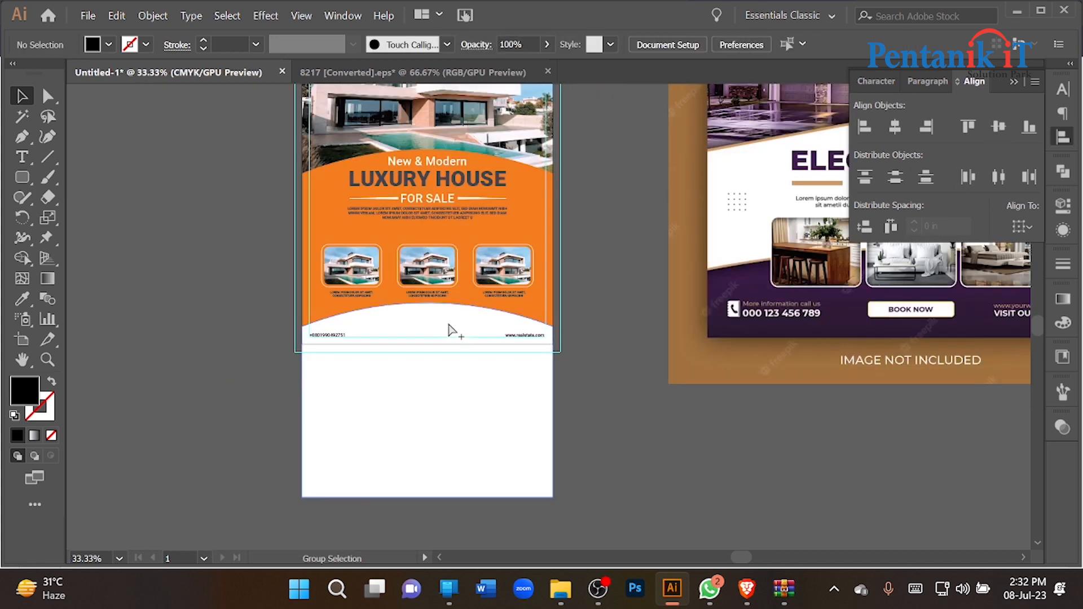
Step: Draw a rounded rectangle button between the two footer texts, give it the flyer's orange fill and lower it to the bottom margin guide
scroll(432, 338, "up", 2)
scroll(316, 305, "down", 1)
left_click(22, 177)
scroll(388, 322, "up", 2)
left_click_drag(310, 291, 458, 299)
left_click(22, 299)
left_click(131, 254)
key("v")
left_click_drag(374, 305, 375, 331)
Step: Centre the orange button horizontally on the artboard
left_click(1019, 227)
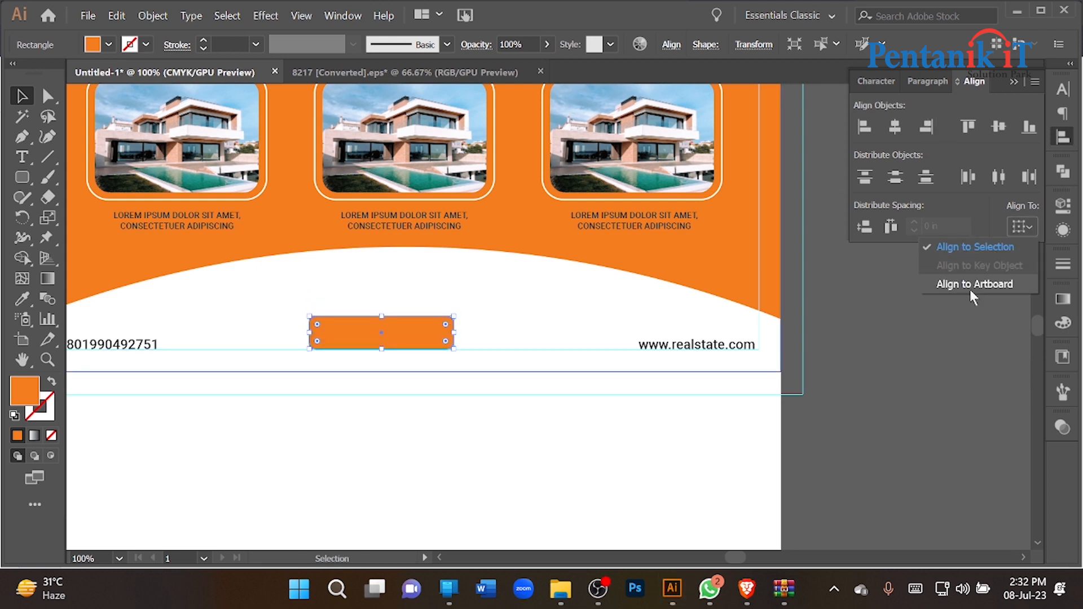
left_click(974, 284)
left_click(895, 126)
left_click(763, 396)
scroll(404, 336, "up", 1)
left_click(404, 344)
left_click(275, 16)
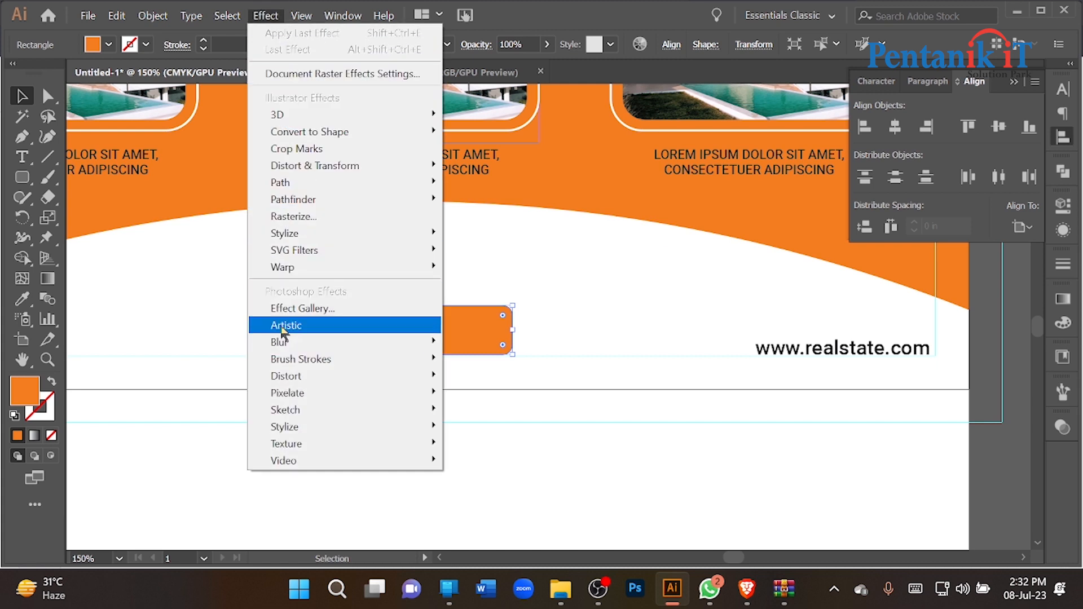
mouse_move(418, 233)
left_click(522, 235)
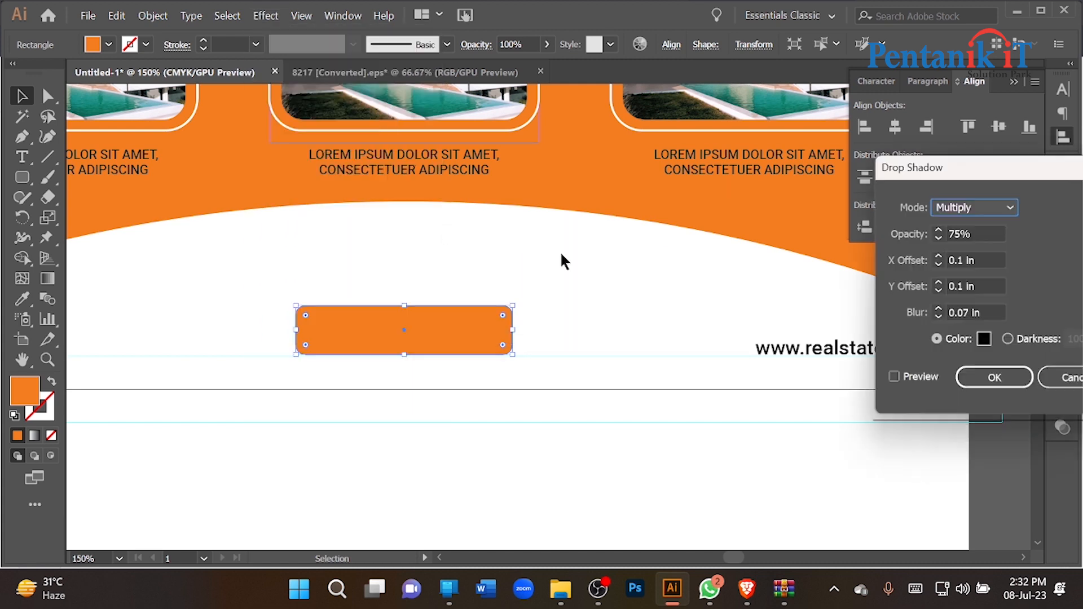
left_click(894, 377)
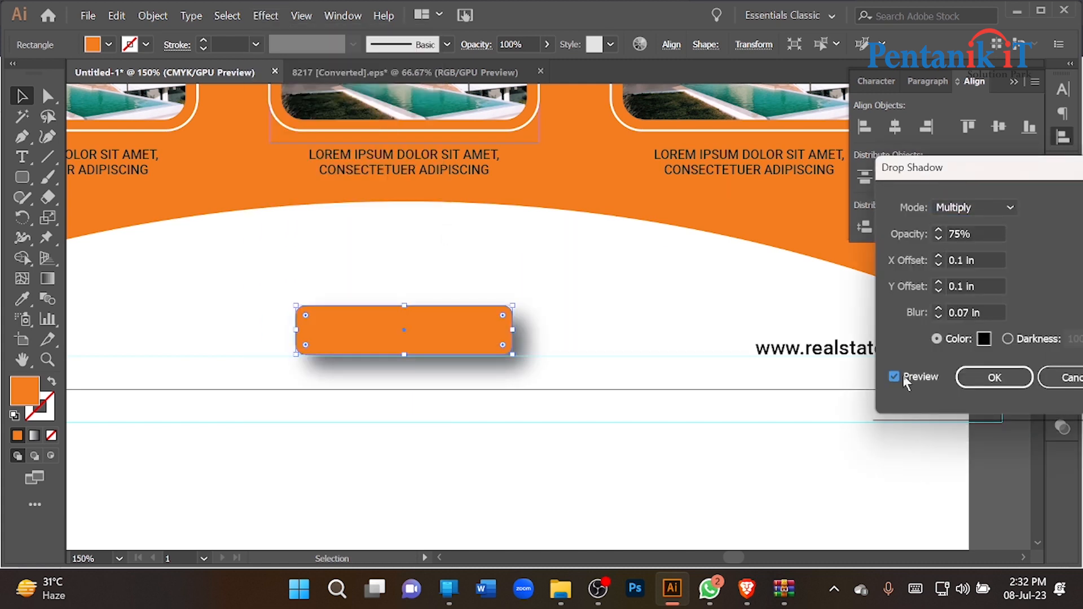
left_click(988, 311)
left_click(987, 287)
key("Down")
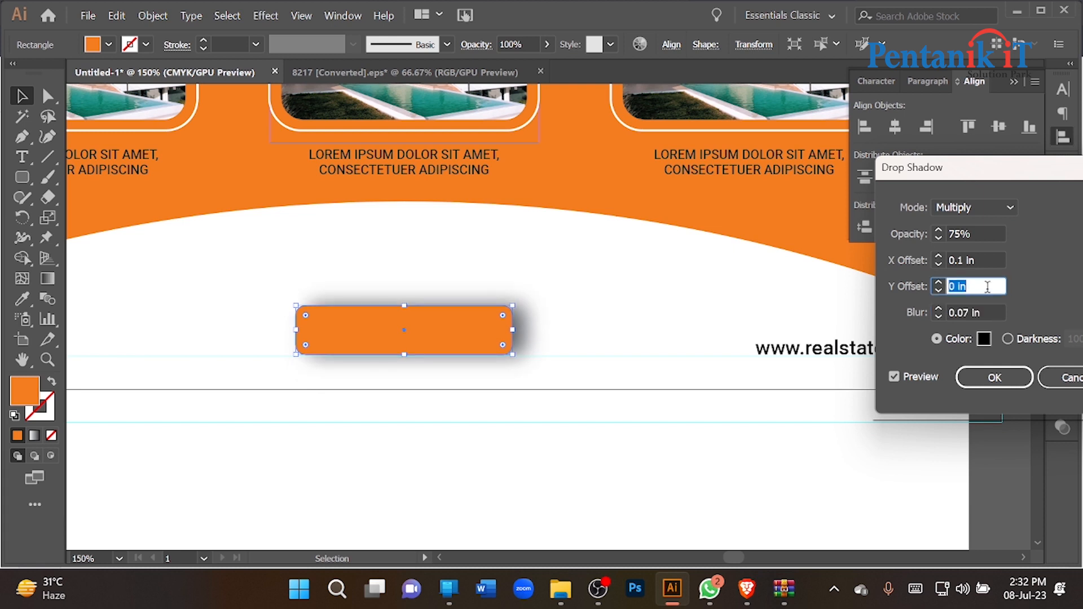
left_click(982, 258)
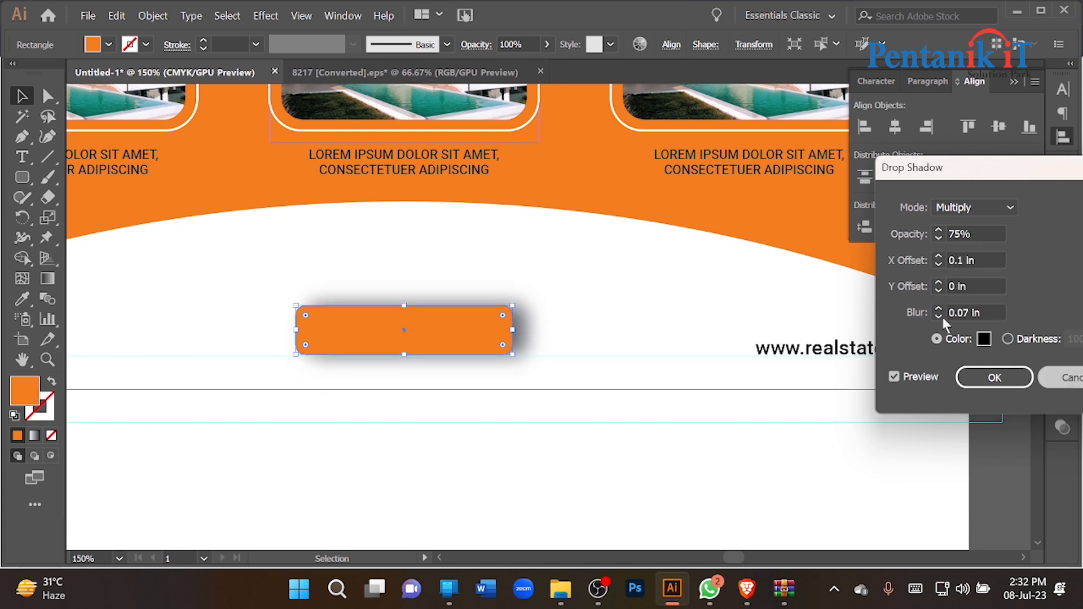
left_click(1066, 377)
Step: Show the rulers and switch their units to pixels
key("ctrl+r")
right_click(472, 82)
right_click(432, 86)
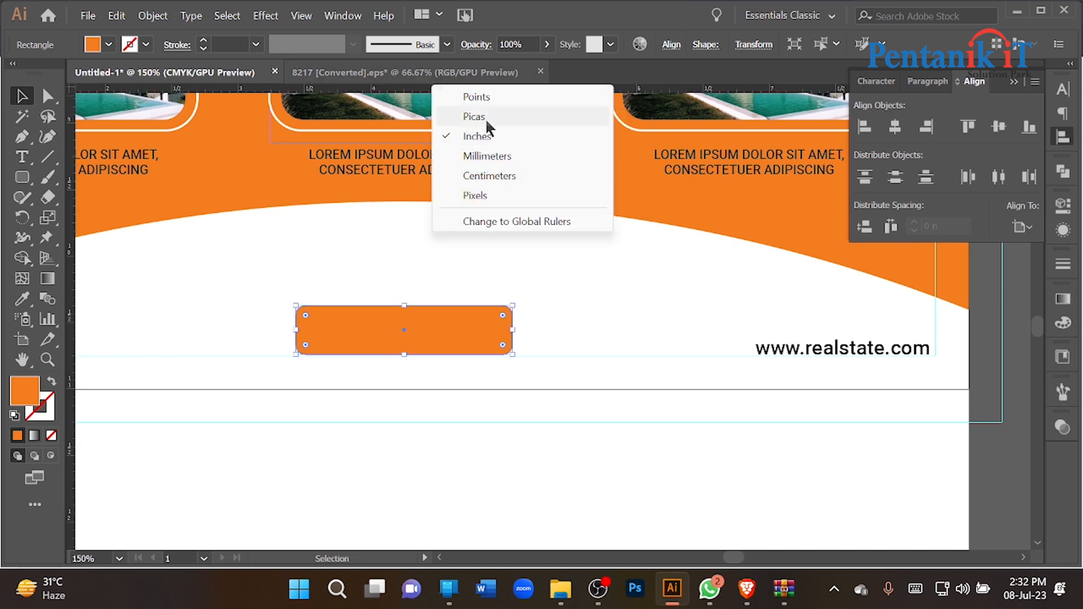
left_click(495, 196)
Step: Start a previewed Drop Shadow effect on the orange button and reduce its blur to 3 px
left_click(275, 17)
mouse_move(338, 235)
left_click(501, 234)
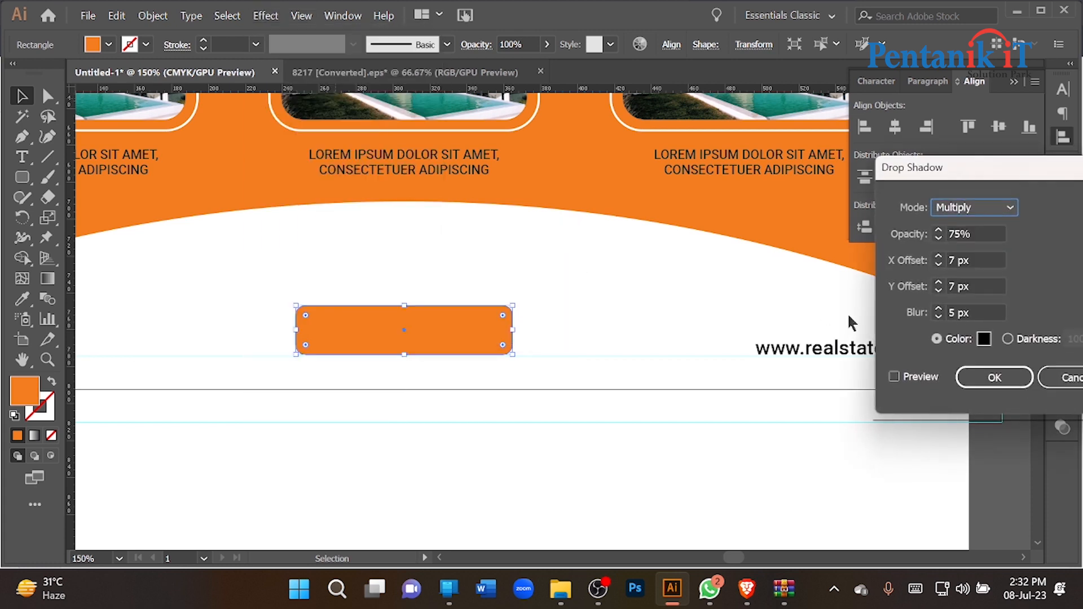
left_click(894, 377)
left_click(989, 308)
key("Down")
key("Down")
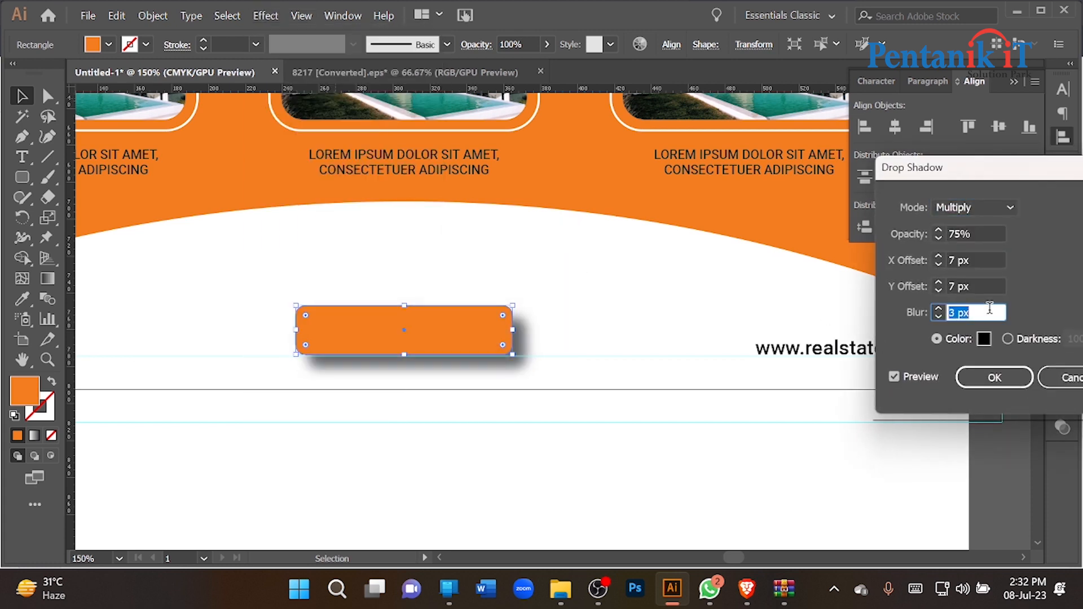
Step: Set the drop shadow's Y offset to 3 px and its X offset to 1 px
left_click(986, 287)
key("Down")
key("Down")
key("Down")
key("Down")
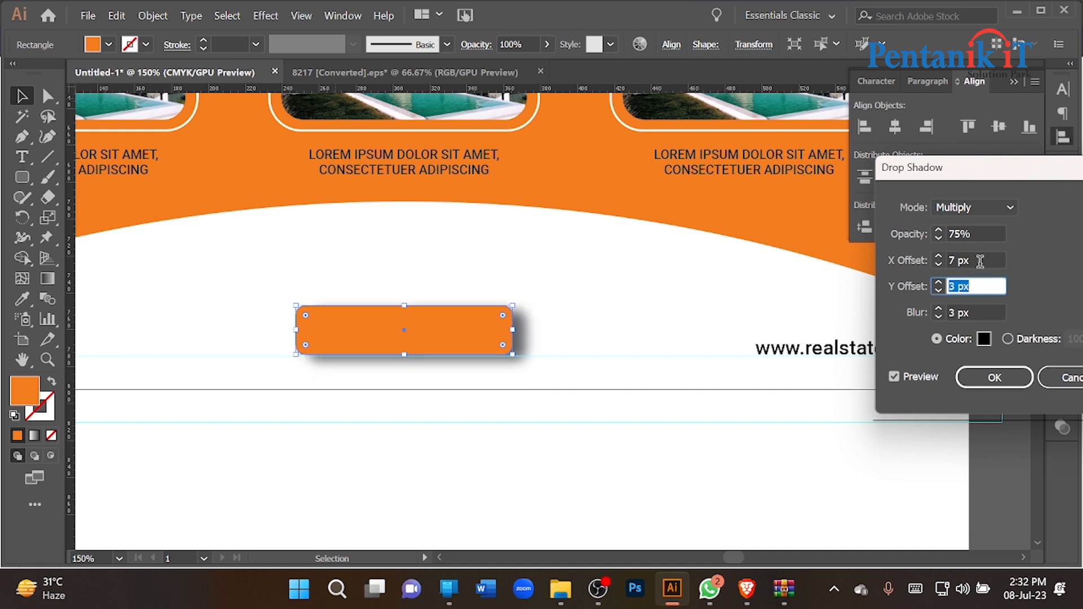
left_click(980, 260)
key("Down")
key("Down")
key("Down")
key("Down")
key("Down")
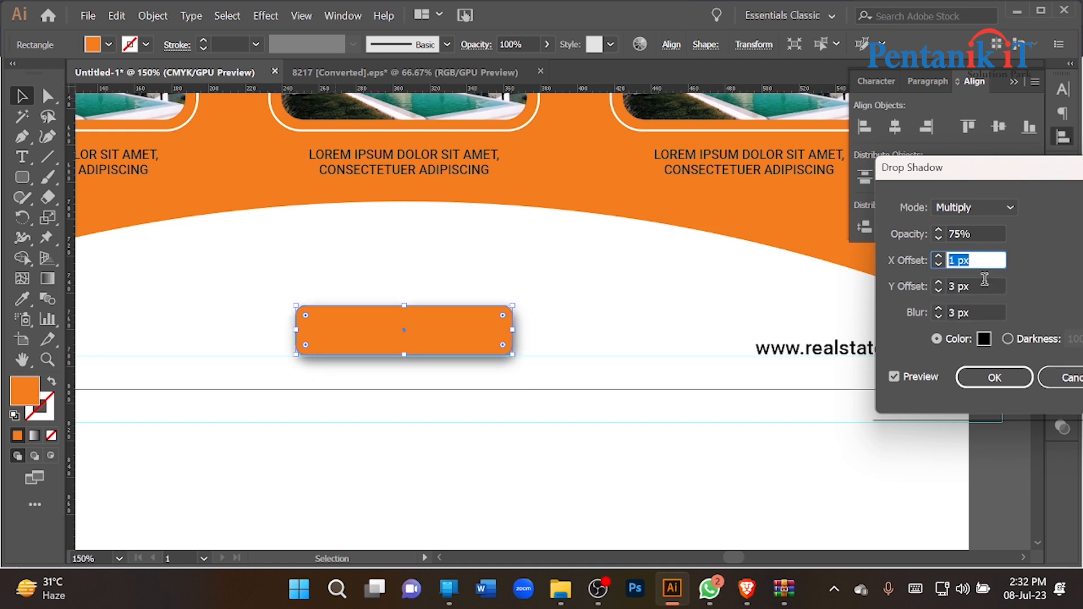
Step: Set the shadow's Y offset to 1 px, opacity to 52% and blur to 1 px, and apply the effect
left_click(987, 286)
key("Down")
key("Down")
left_click(980, 234)
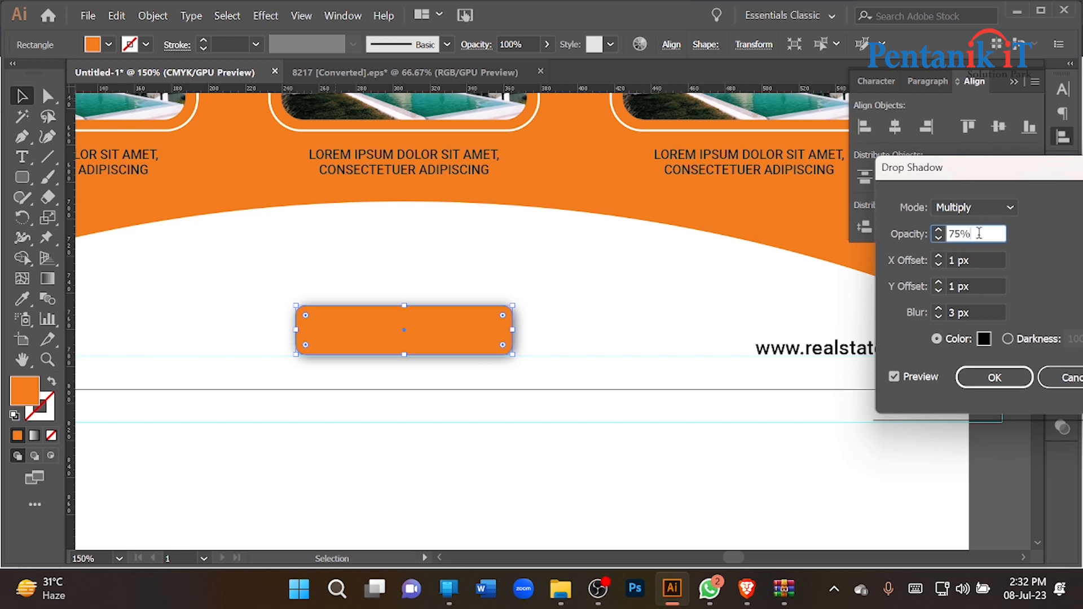
left_click(984, 312)
key("Down")
key("Down")
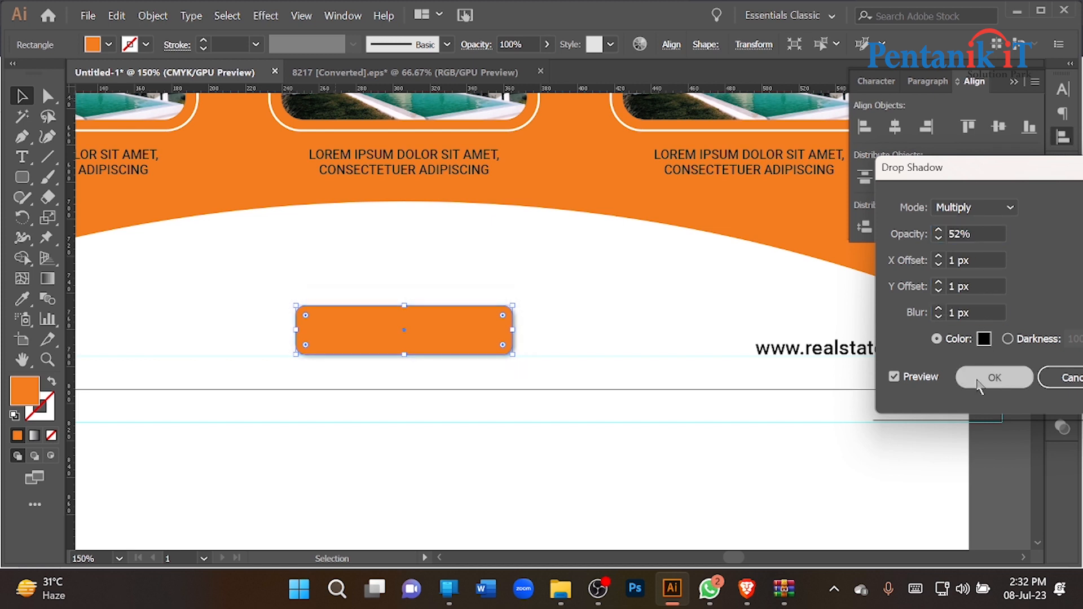
left_click(994, 377)
key("ctrl+minus")
key("ctrl+minus")
left_click(846, 416)
Step: Add the text BOOK NOW in the white footer just above the orange button
scroll(551, 386, "up", 2)
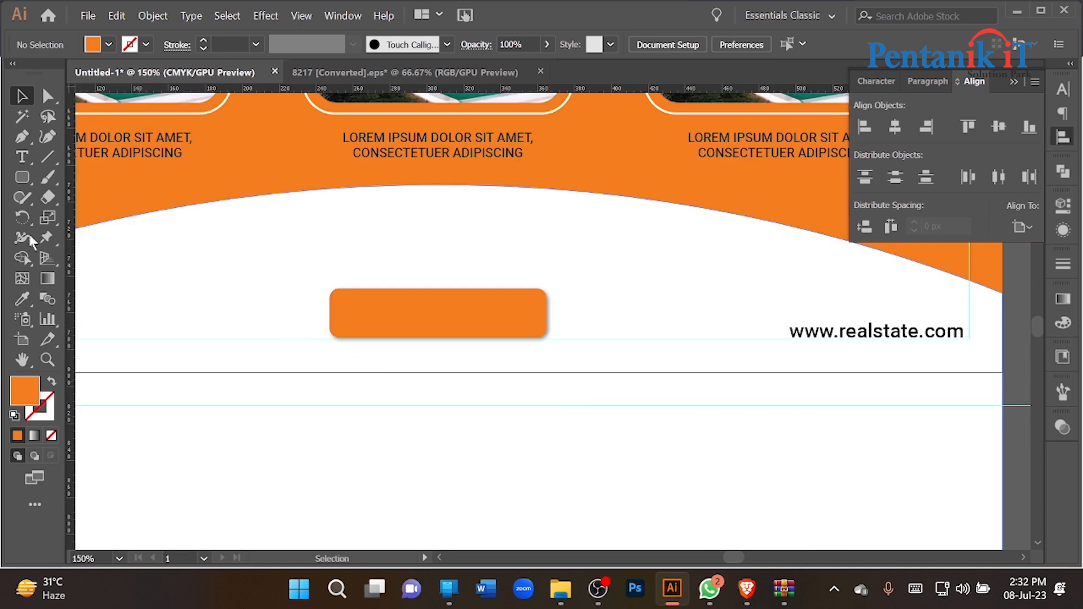
key("t")
left_click(342, 255)
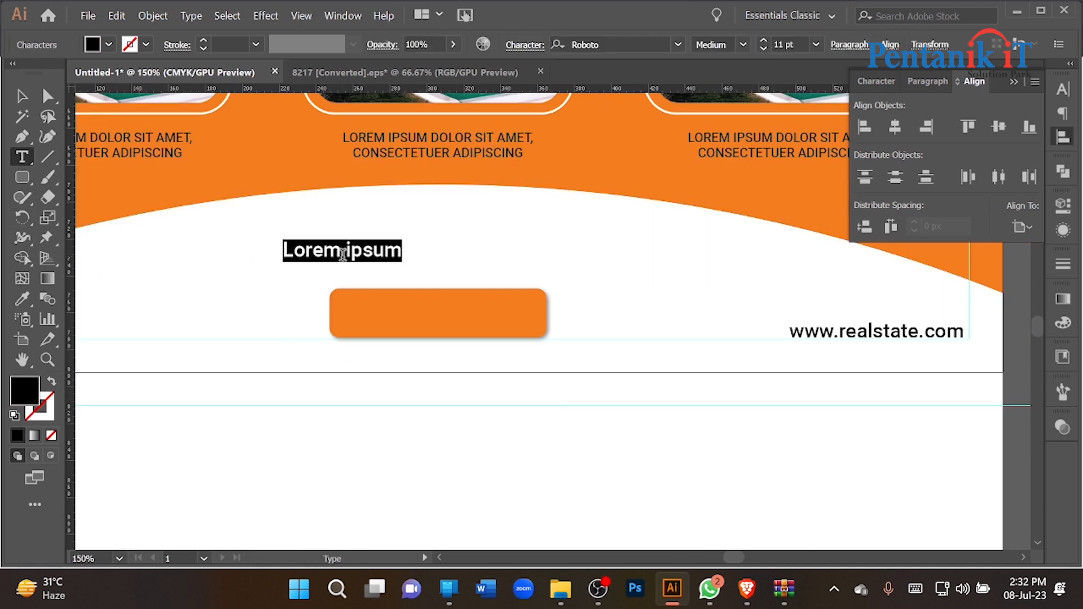
type("BOOK NOW")
left_click(22, 96)
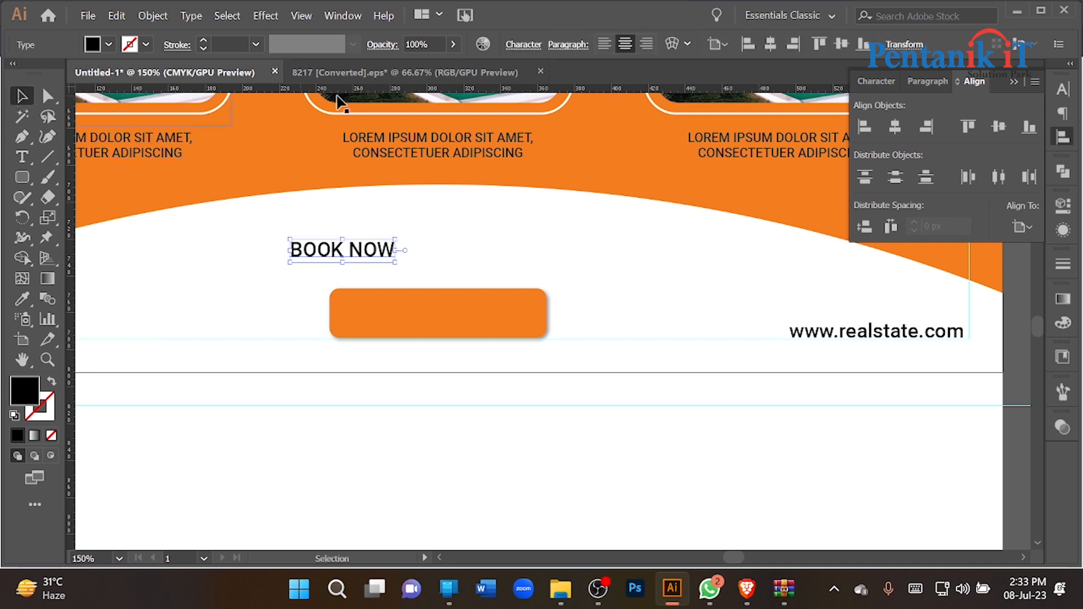
Step: Set the BOOK NOW text to the Roboto Black style and colour it white, sampled from the footer
left_click(880, 81)
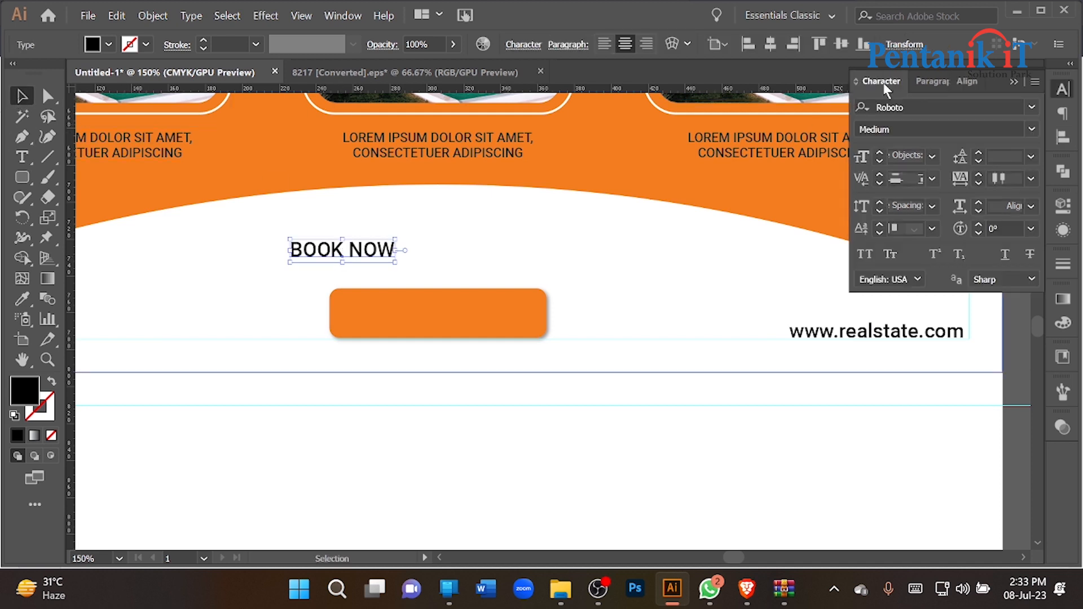
left_click(1032, 130)
left_click(885, 331)
left_click(22, 299)
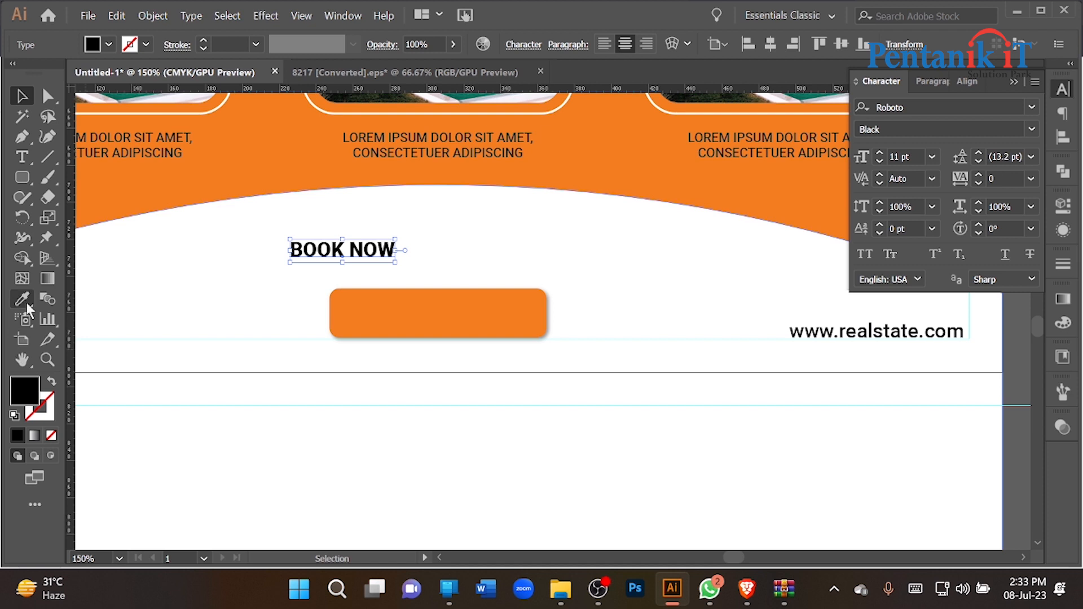
left_click(124, 285)
Step: Enlarge BOOK NOW to about 13.94 pt and centre it horizontally and vertically on the orange button
left_click(22, 96)
left_click_drag(343, 241, 520, 313)
left_click(533, 310, "shift")
left_click(532, 310)
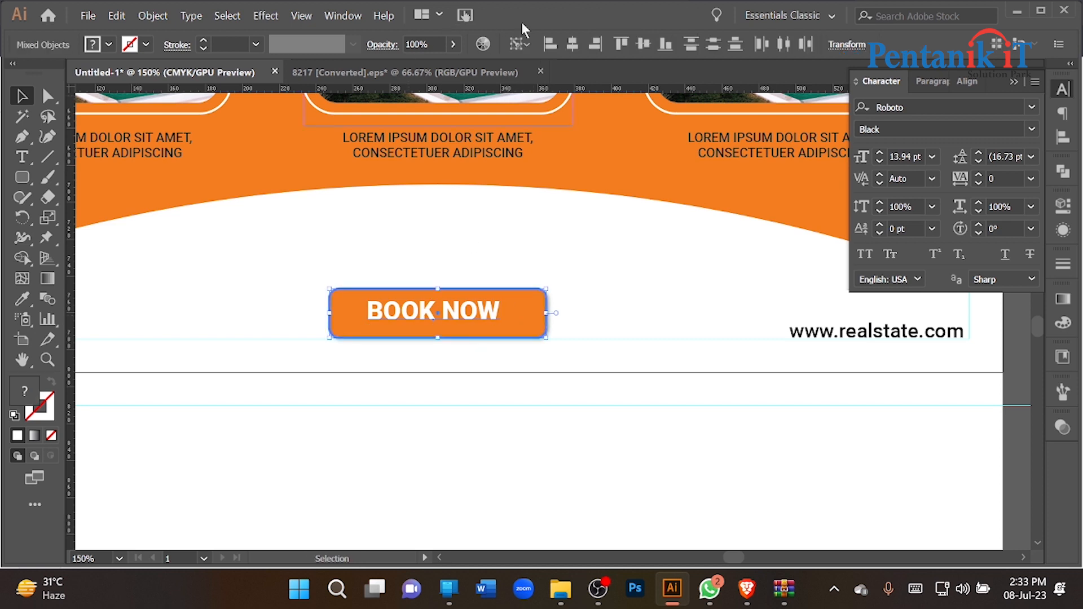
left_click(573, 44)
left_click(643, 44)
scroll(400, 313, "down", 4)
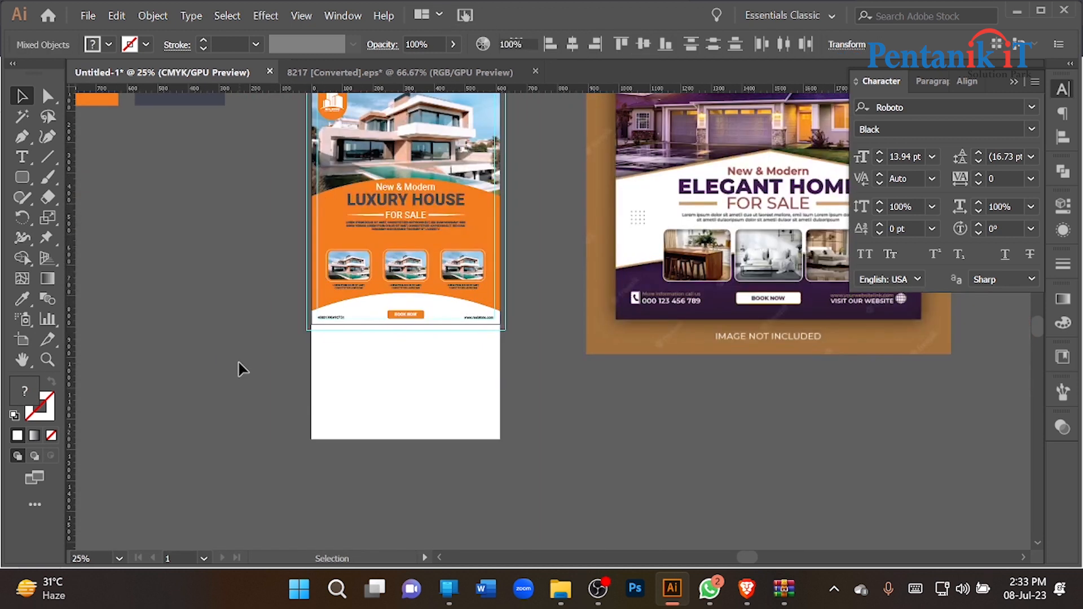
Step: Draw a white rectangle over the flyer and fit its edges to the artboard
left_click(252, 377)
left_click_drag(20, 177, 68, 176)
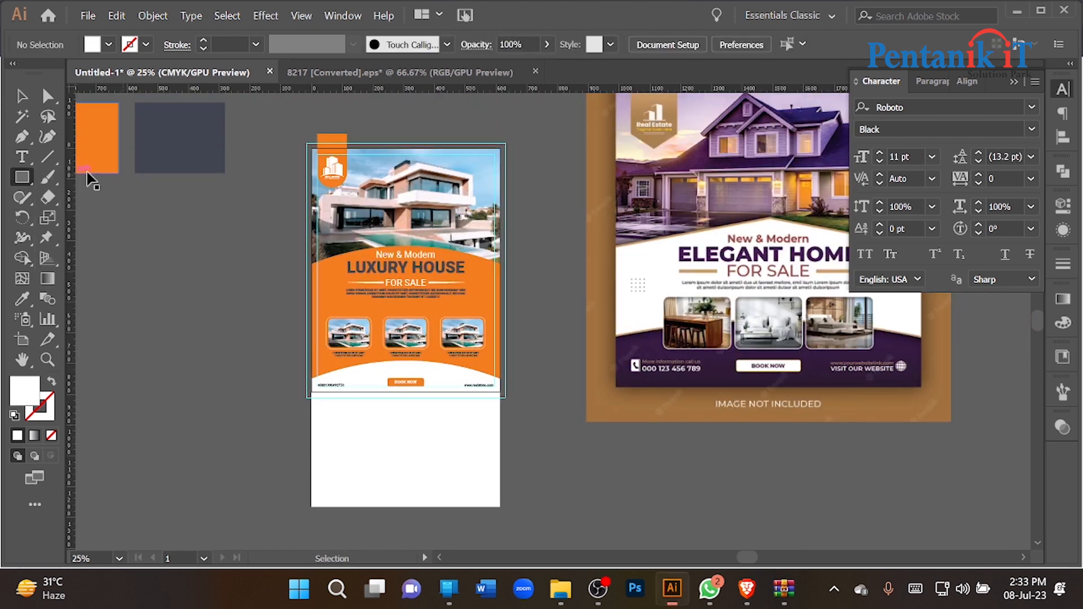
left_click_drag(315, 145, 490, 375)
scroll(500, 398, "up", 5)
scroll(517, 377, "down", 5)
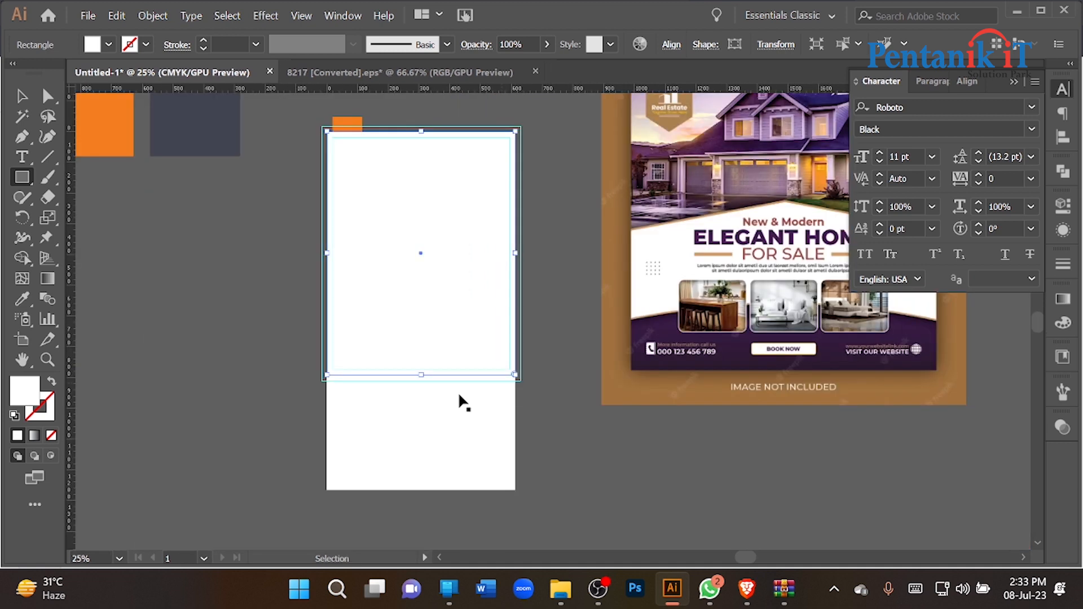
scroll(329, 370, "up", 3)
scroll(226, 400, "down", 3)
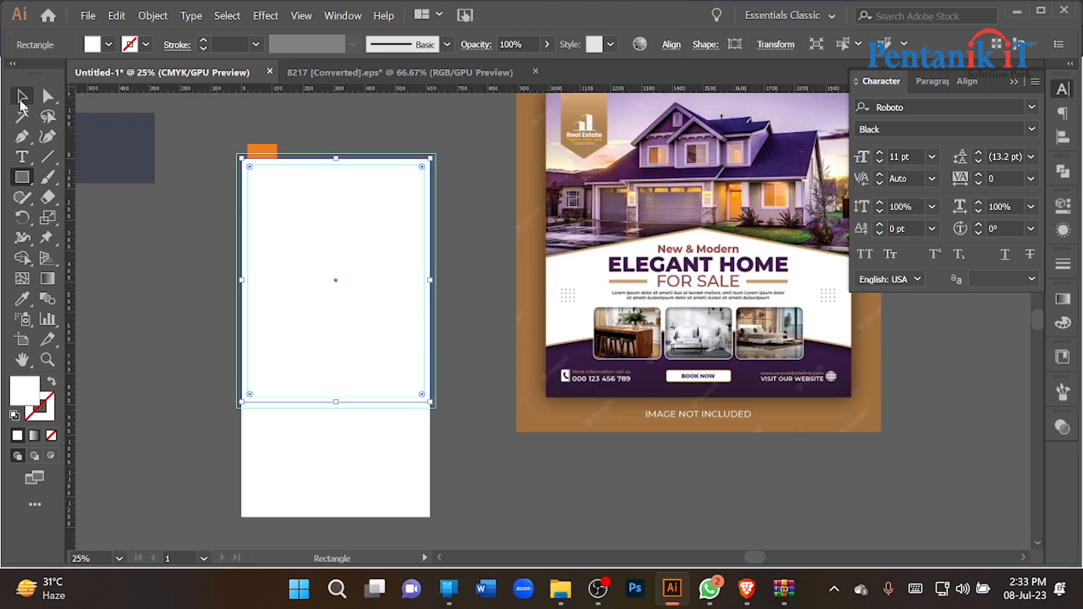
Step: Select all the flyer artwork together with the covering rectangle and make a clipping mask
left_click(23, 97)
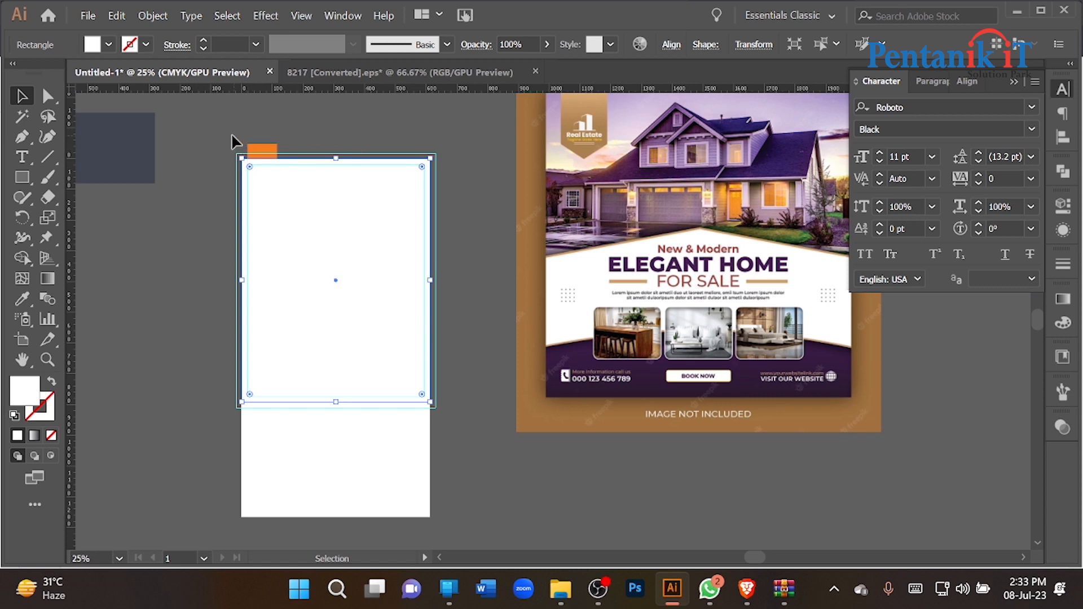
key("ctrl+v")
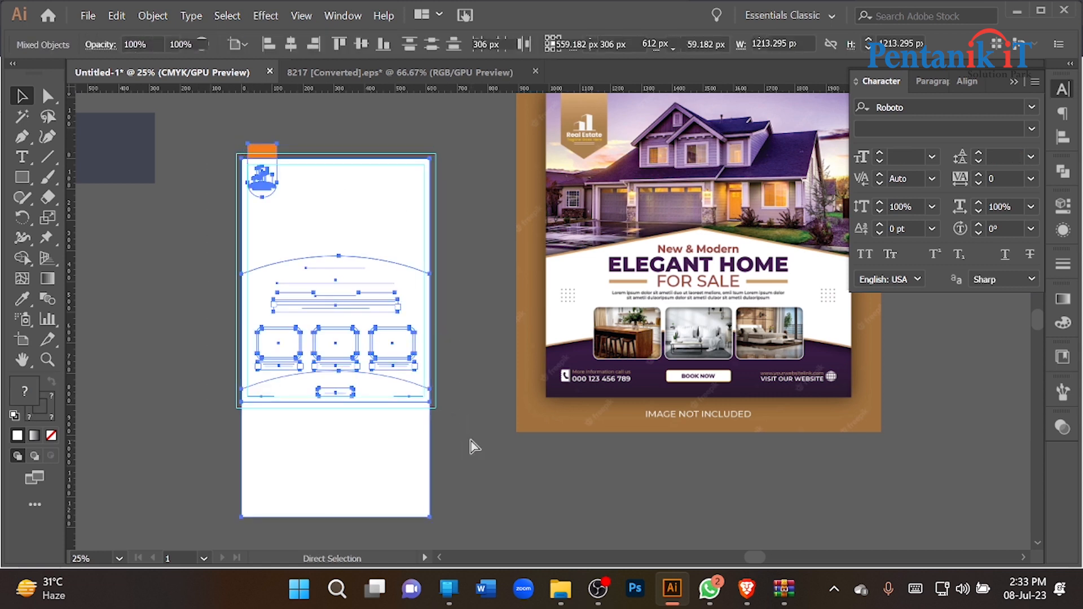
left_click(470, 438)
Step: Try to move the white footer curve slightly lower inside the flyer's clipping group
scroll(338, 429, "up", 2)
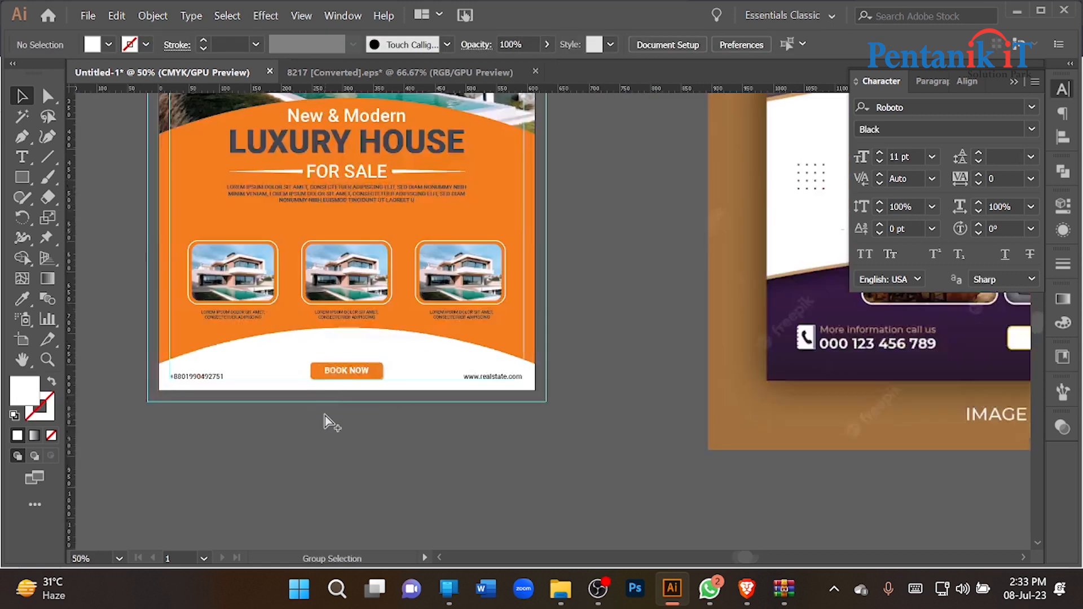
scroll(349, 350, "up", 2)
double_click(349, 337)
left_click(359, 320)
left_click_drag(369, 298, 364, 314)
scroll(357, 319, "down", 1)
scroll(314, 431, "down", 1)
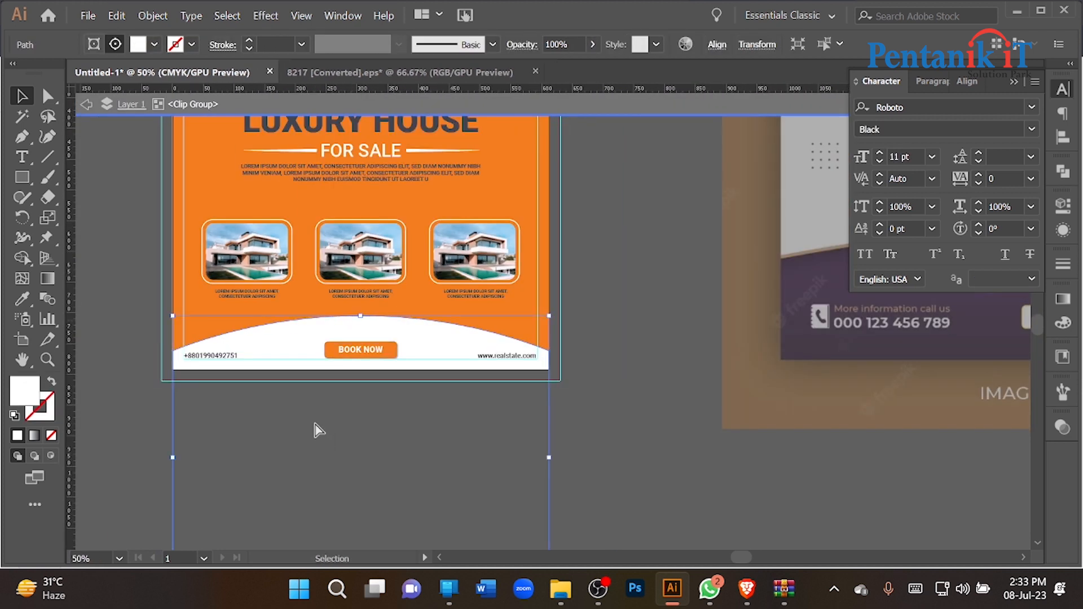
double_click(321, 454)
double_click(90, 411)
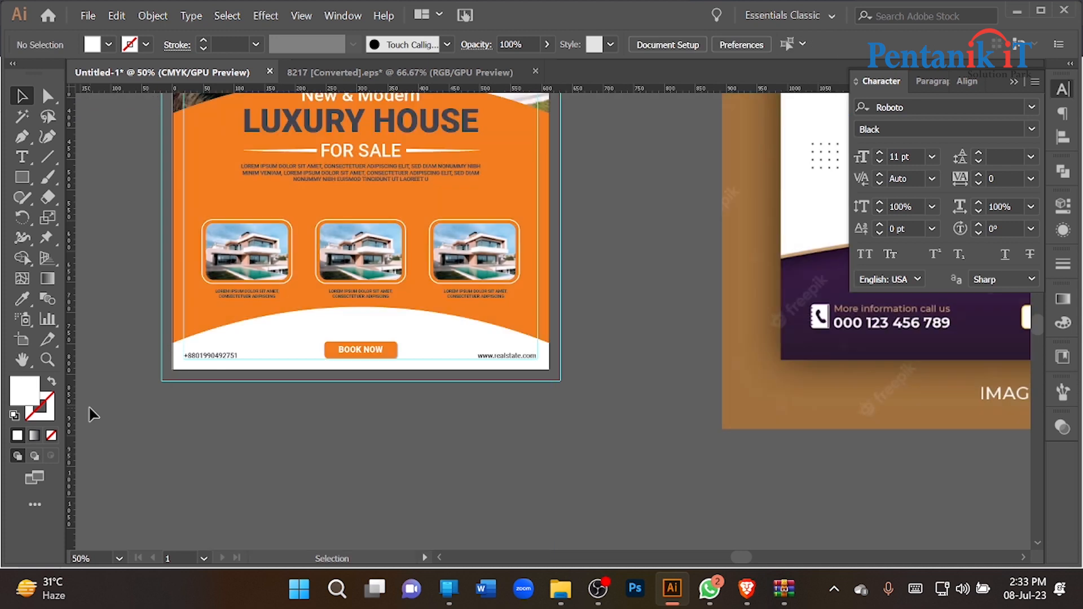
Step: Move the phone number, the BOOK NOW button and the website address slightly higher in the white footer within the clipping group
scroll(225, 363, "up", 2)
double_click(223, 347)
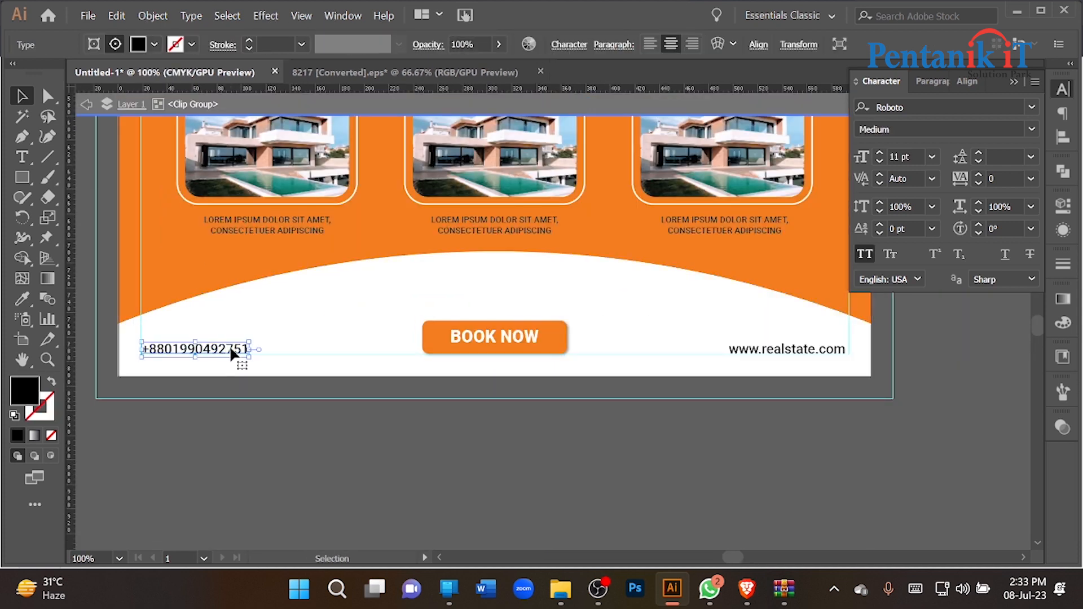
left_click(458, 350, "shift")
left_click(753, 349, "shift")
left_click_drag(548, 338, 546, 323)
scroll(412, 337, "down", 2)
double_click(396, 426)
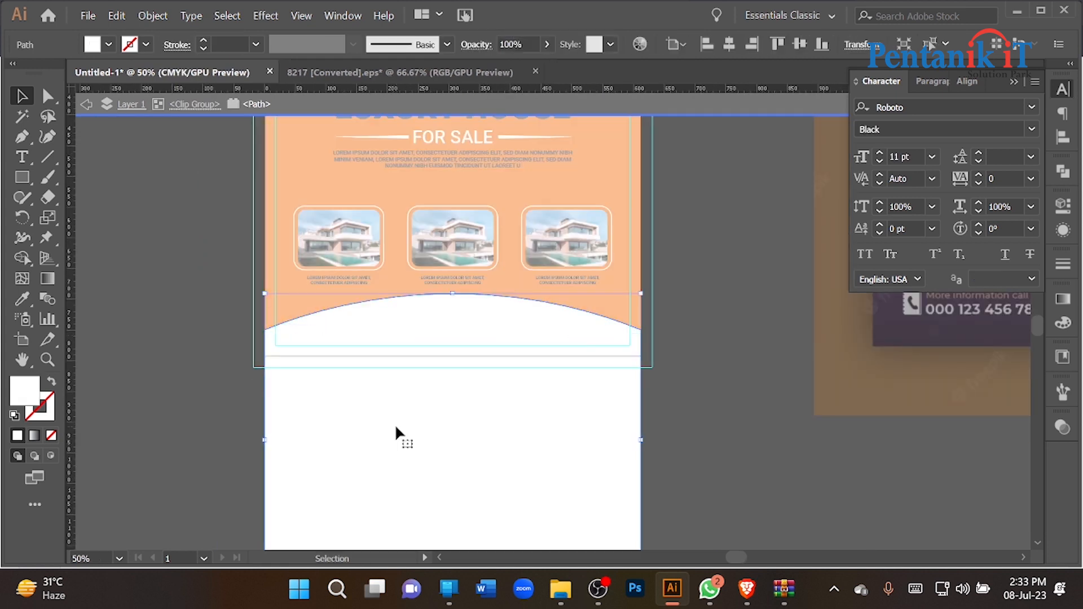
double_click(157, 387)
scroll(253, 384, "down", 2)
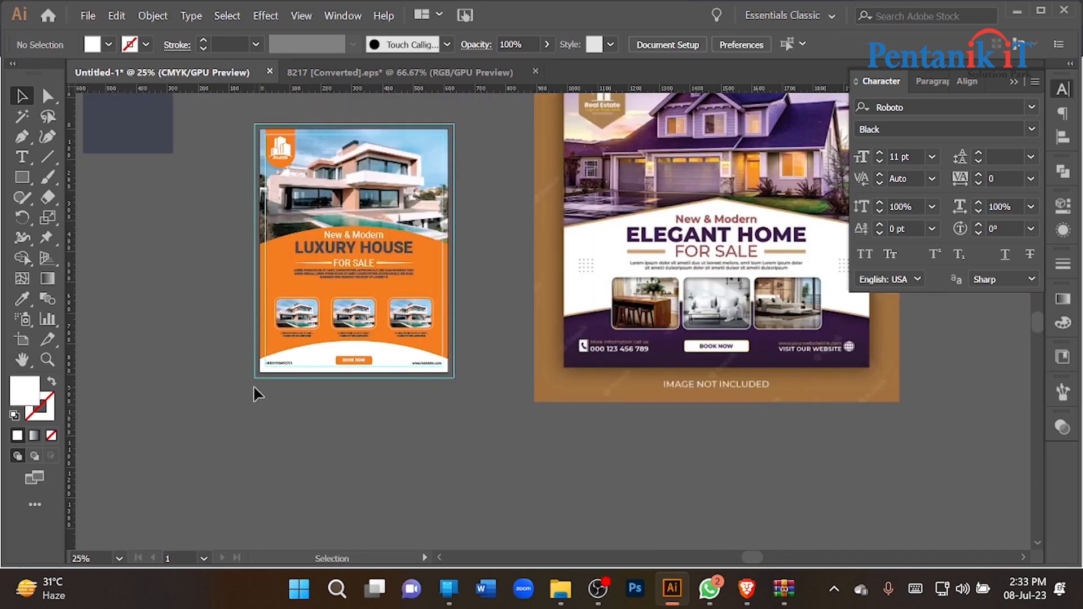
scroll(253, 384, "down", 1)
left_click_drag(254, 389, 305, 378)
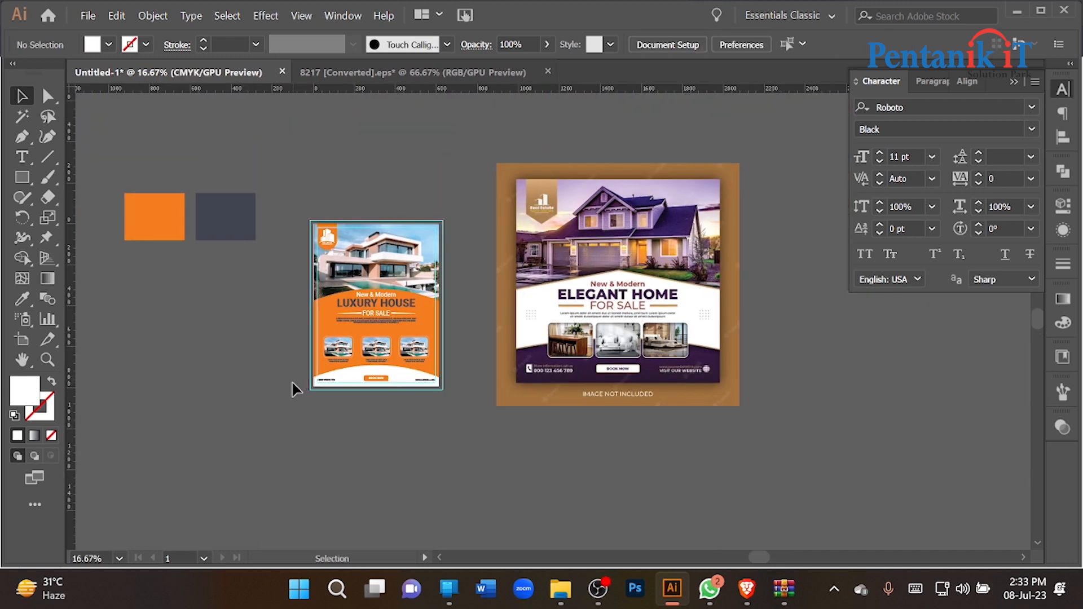
scroll(296, 367, "up", 1)
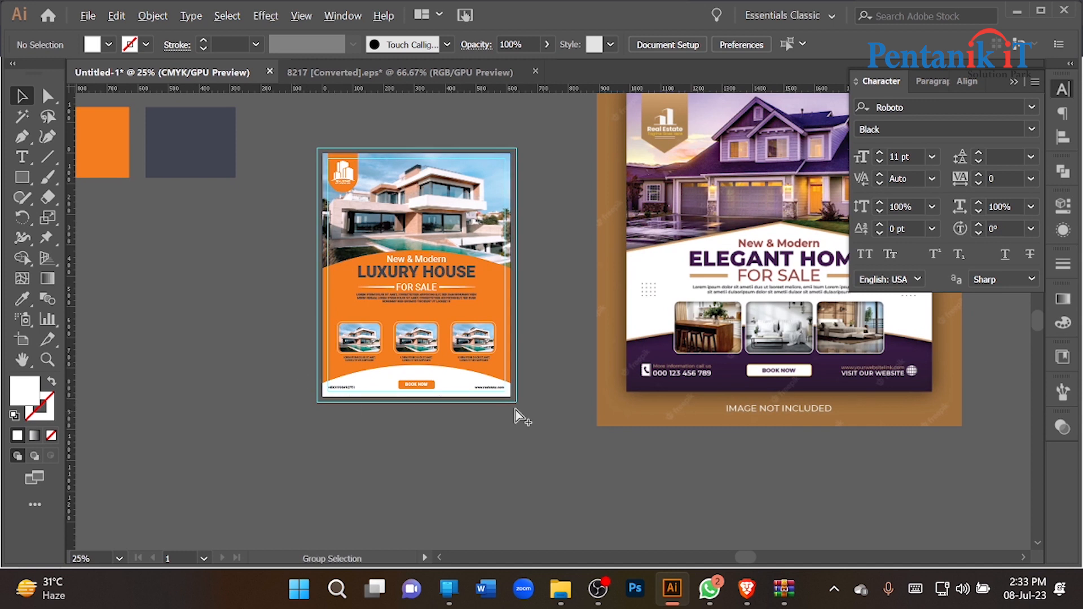
Step: Recolour the captions under the first and second house photos white, sampling the colour from the white footer curve
scroll(386, 375, "up", 3)
left_click(25, 154)
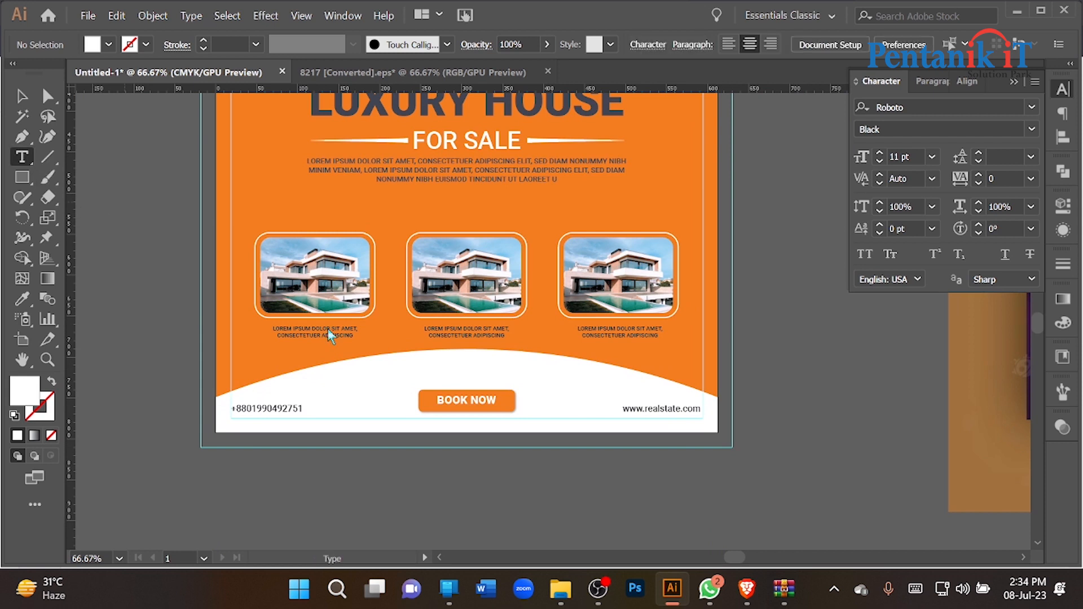
left_click_drag(275, 326, 360, 339)
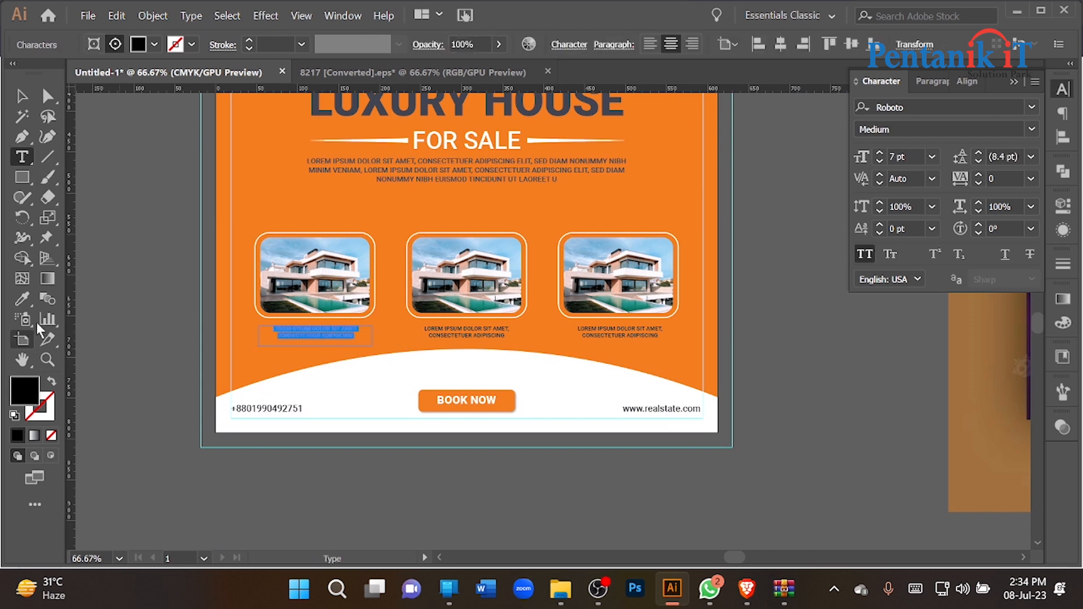
left_click(367, 380)
left_click(22, 157)
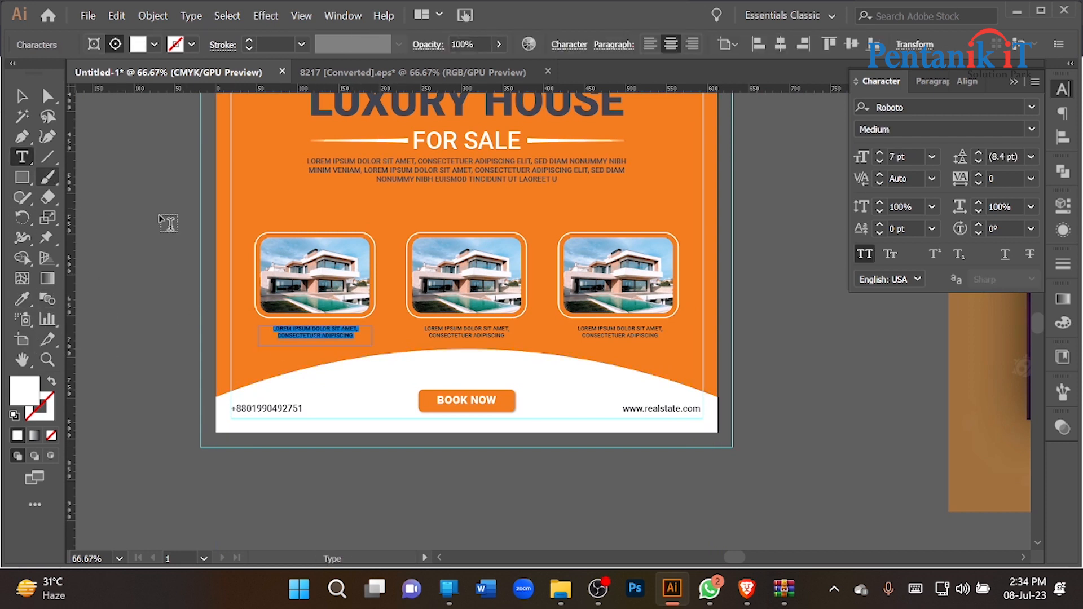
left_click_drag(421, 326, 511, 339)
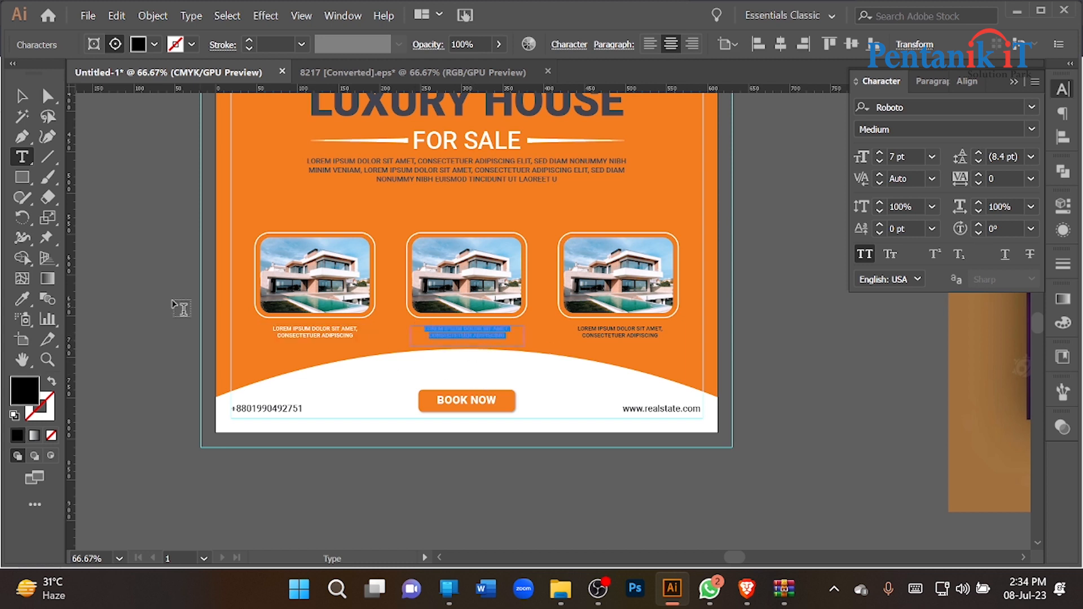
left_click(22, 278)
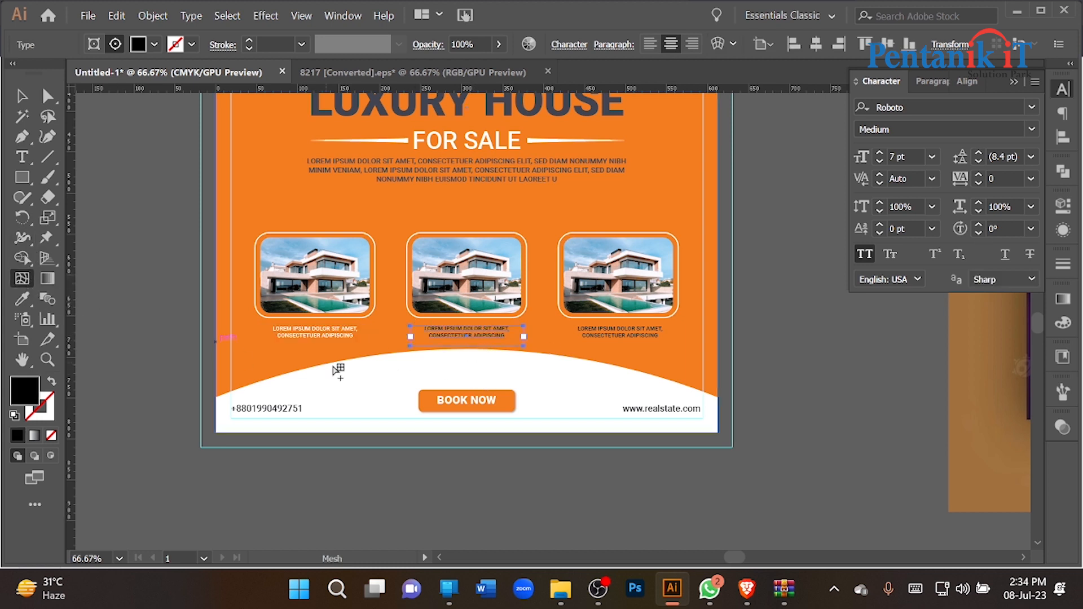
left_click(22, 299)
left_click(388, 373)
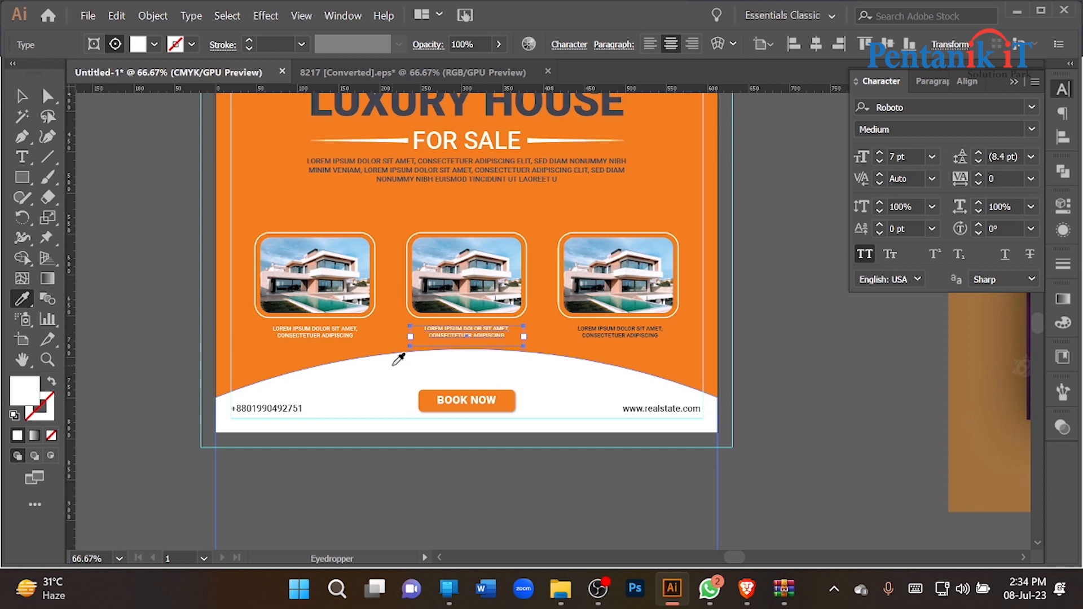
Step: Recolour the caption under the third house photo white by sampling the footer curve
left_click(603, 337, "ctrl")
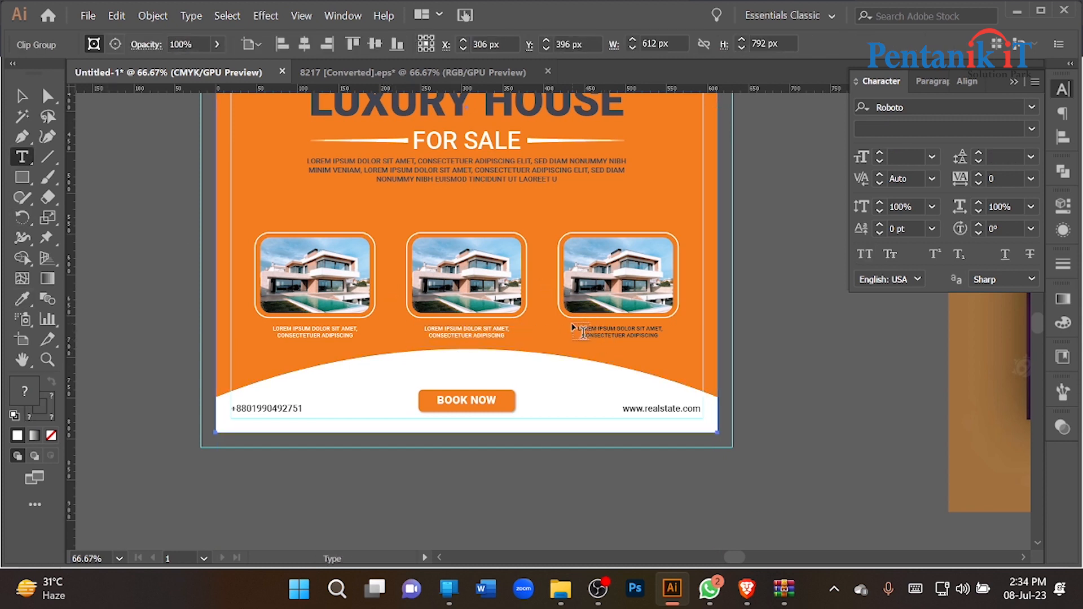
left_click_drag(573, 328, 662, 338)
left_click(22, 299)
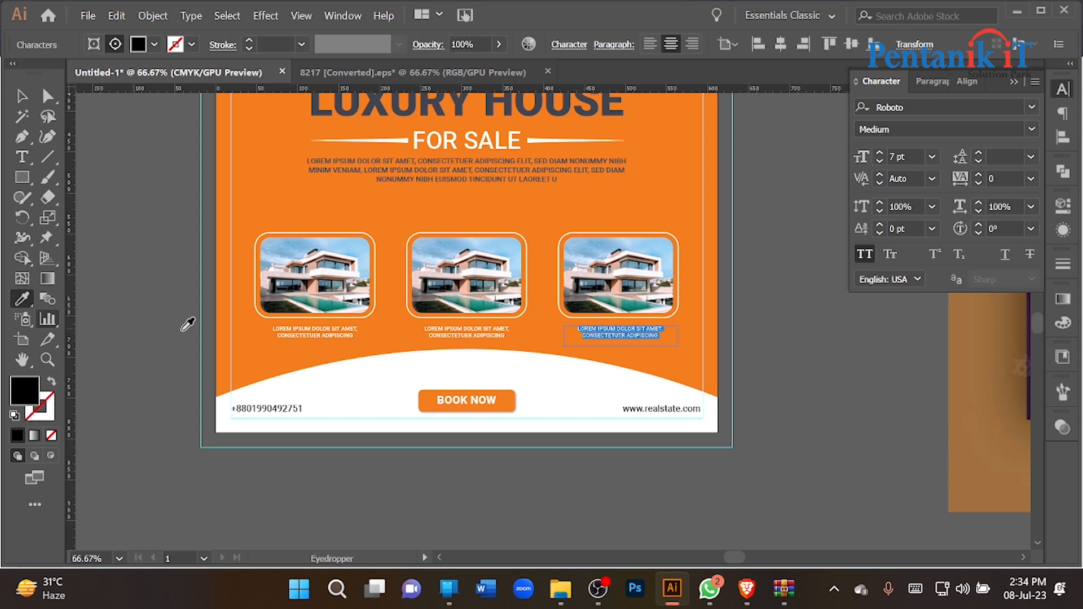
left_click(386, 376)
key("v")
left_click(172, 317)
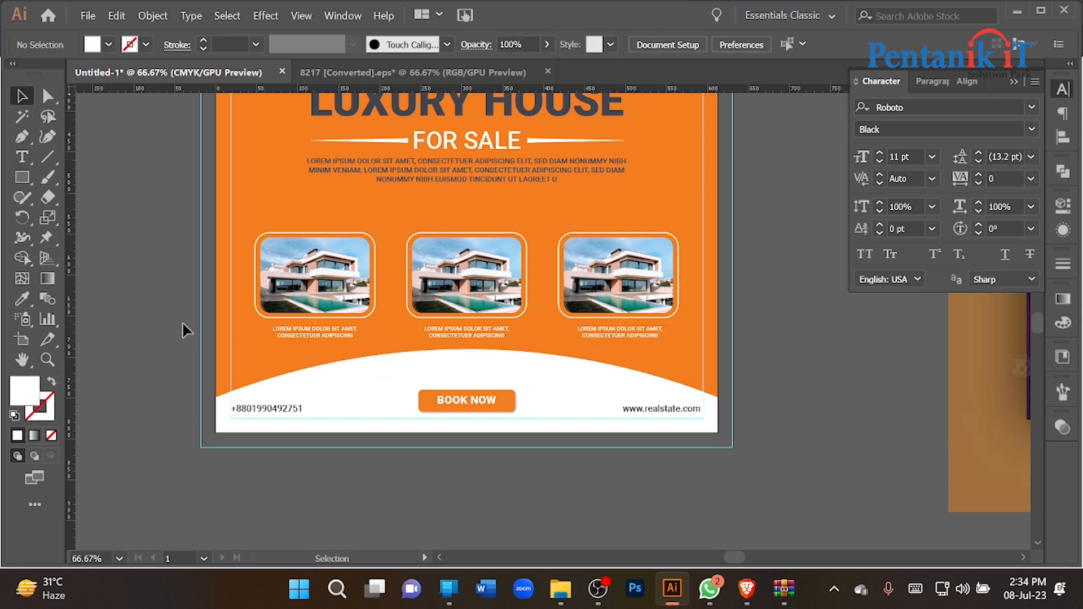
Step: Select only the lorem ipsum paragraph below FOR SALE and make it white by sampling the FOR SALE text
scroll(188, 339, "down", 2)
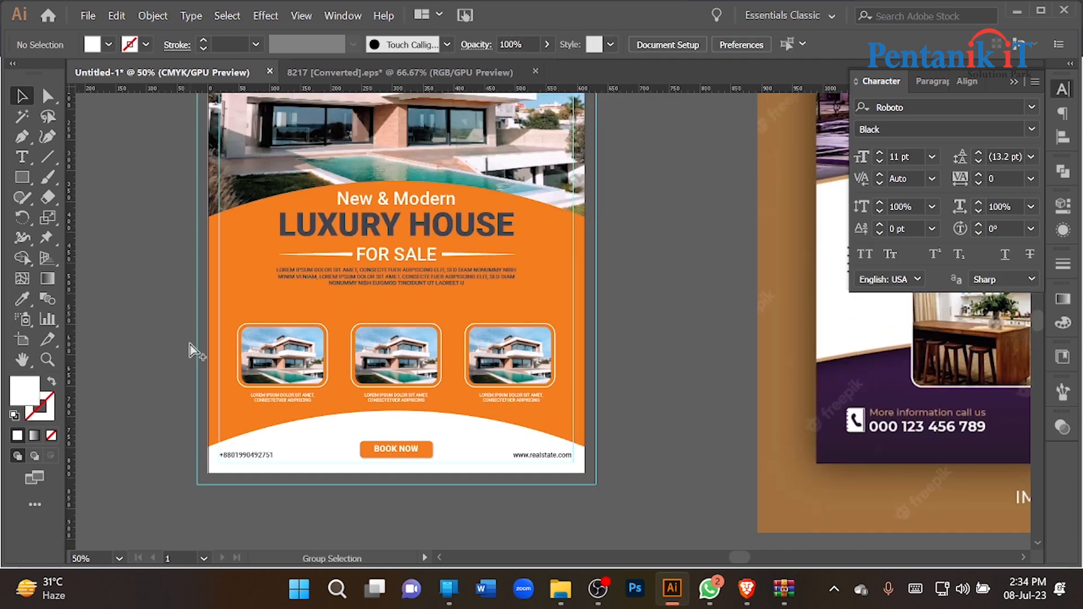
scroll(193, 351, "down", 1)
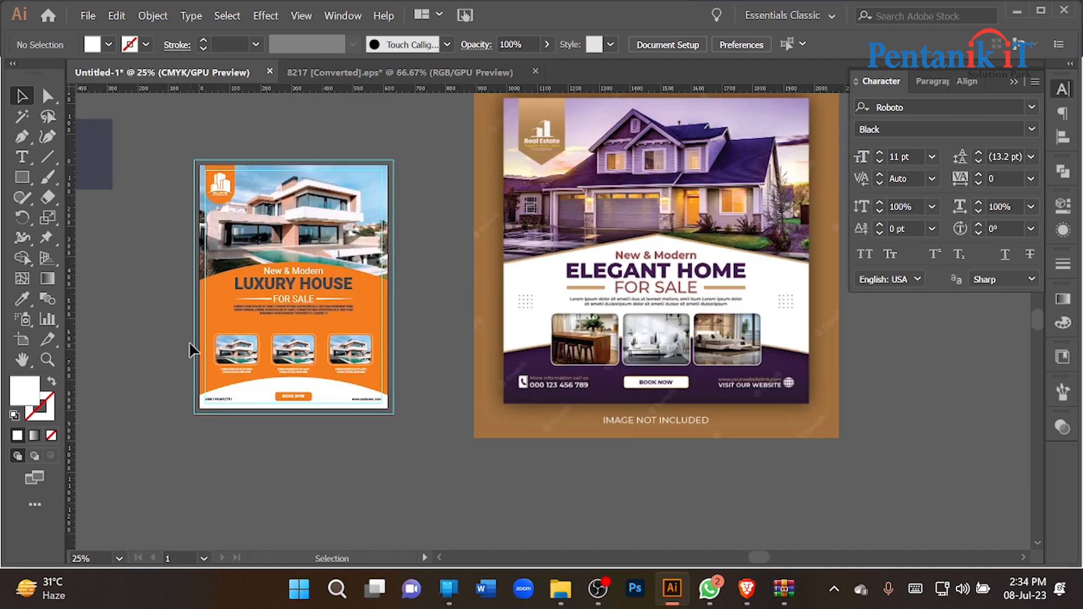
scroll(195, 356, "up", 4)
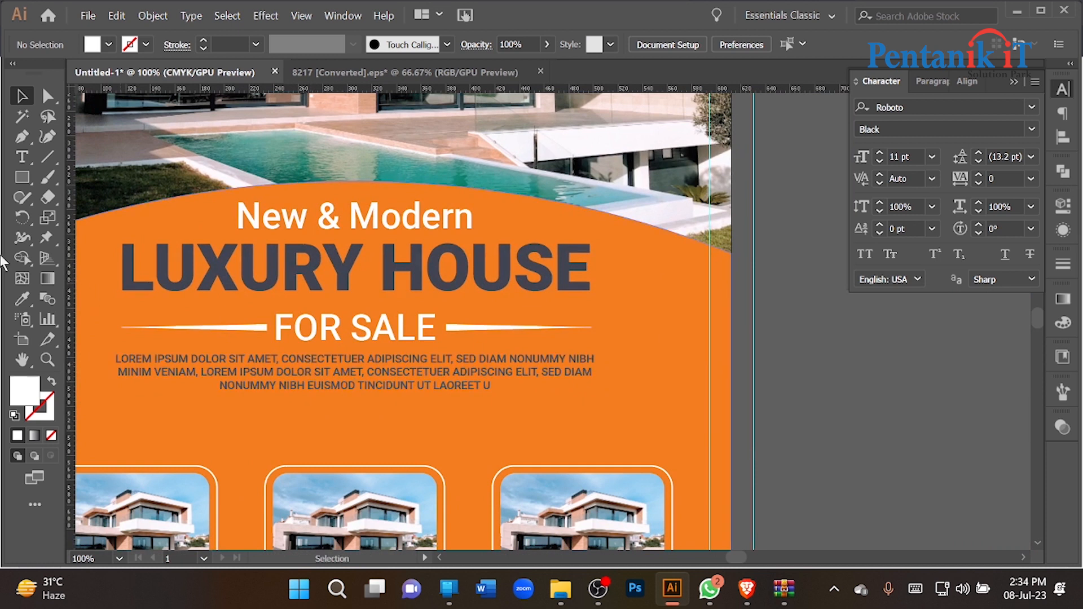
key("t")
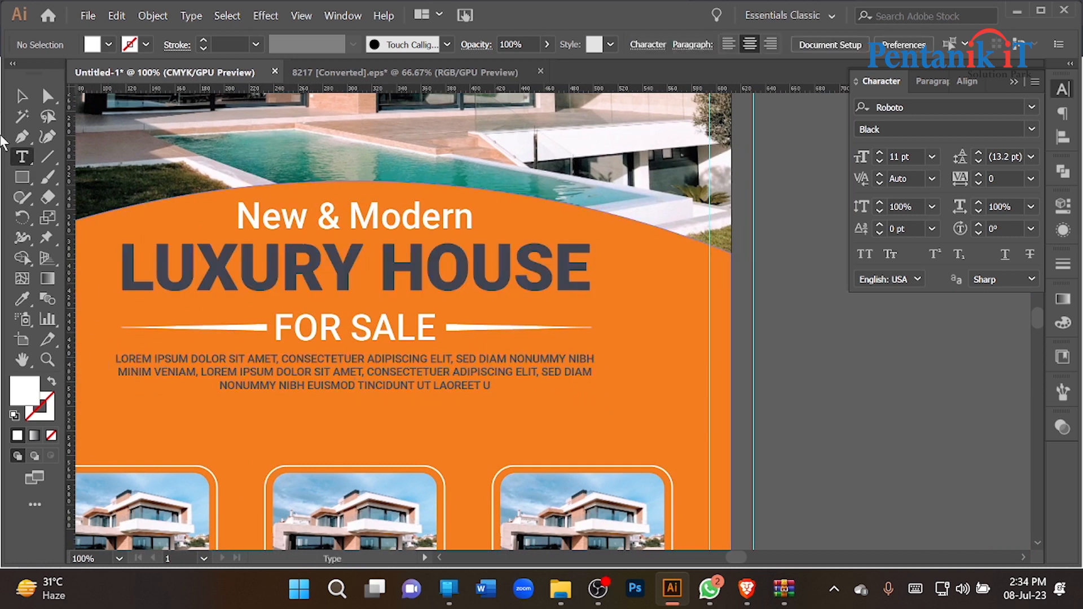
left_click(48, 96)
left_click(291, 368)
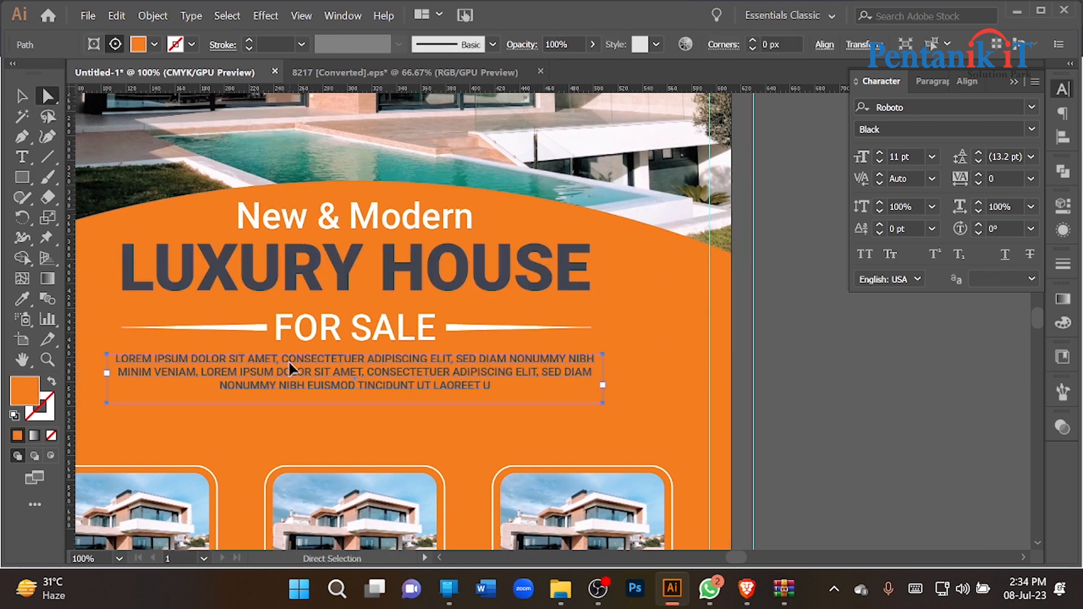
left_click(291, 368)
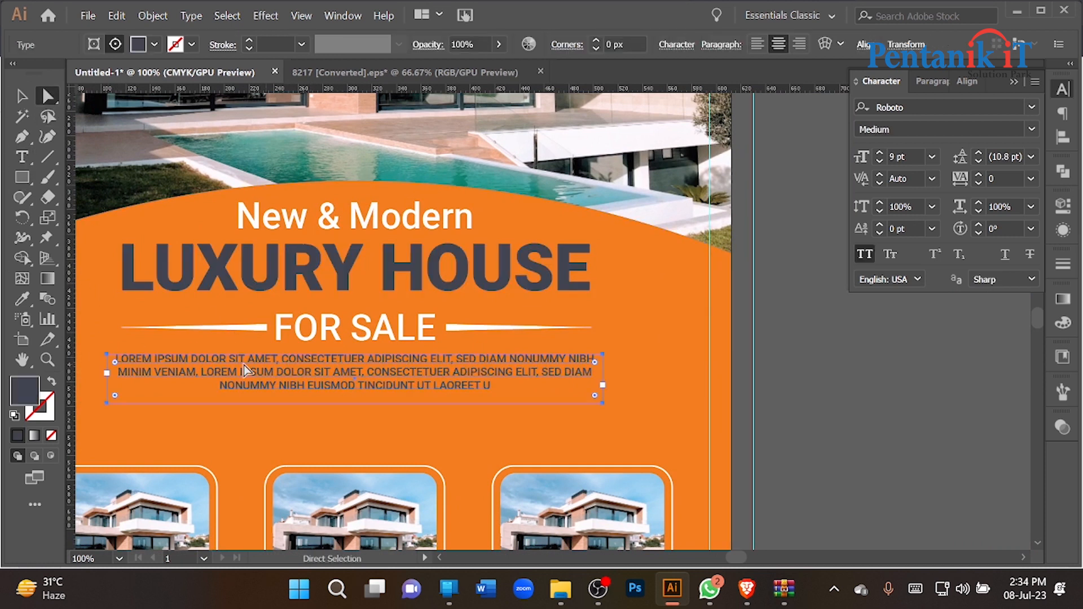
left_click(22, 300)
left_click(356, 335)
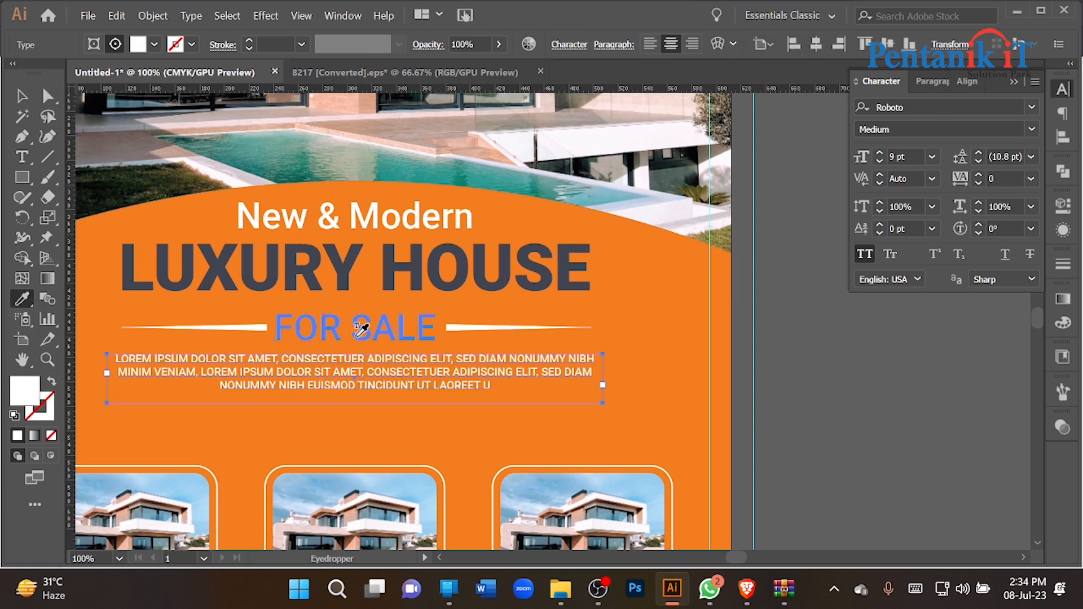
Step: Recolour the FOR SALE text dark slate by sampling the LUXURY HOUSE headline
left_click(306, 327, "ctrl")
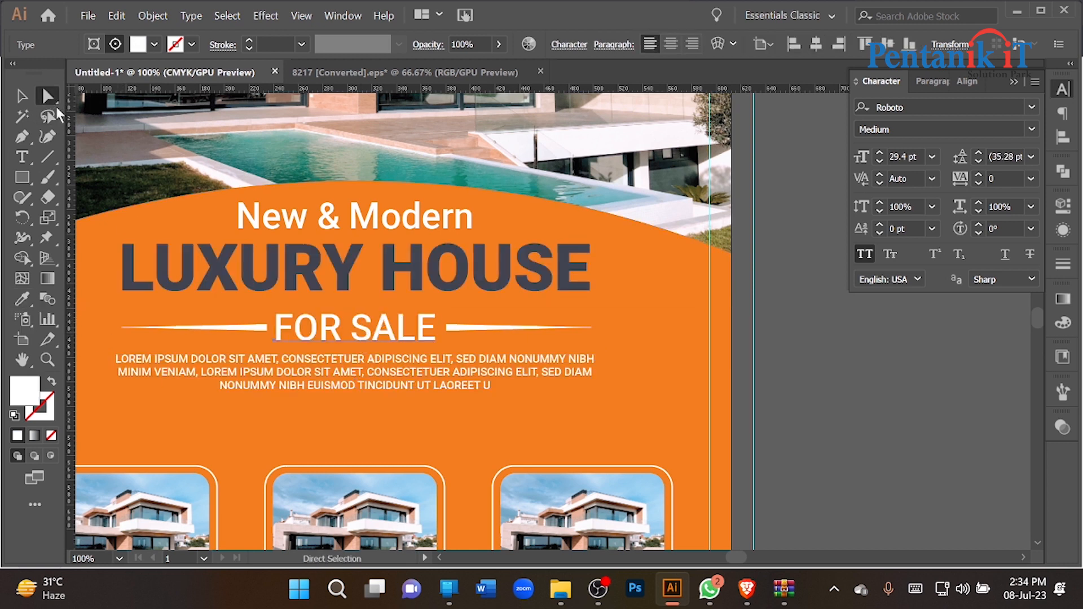
left_click(48, 96)
left_click(22, 299)
left_click(296, 252)
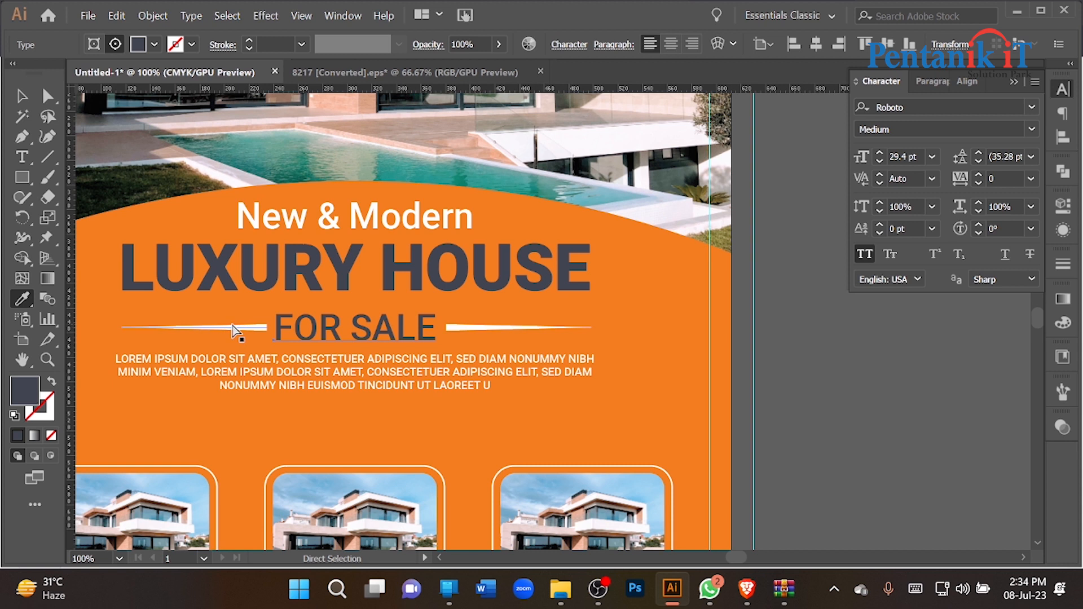
Step: Give both tapered lines beside FOR SALE the headline's dark slate as stroke colour, with no fill, and deselect them
left_click(48, 96)
left_click(253, 327)
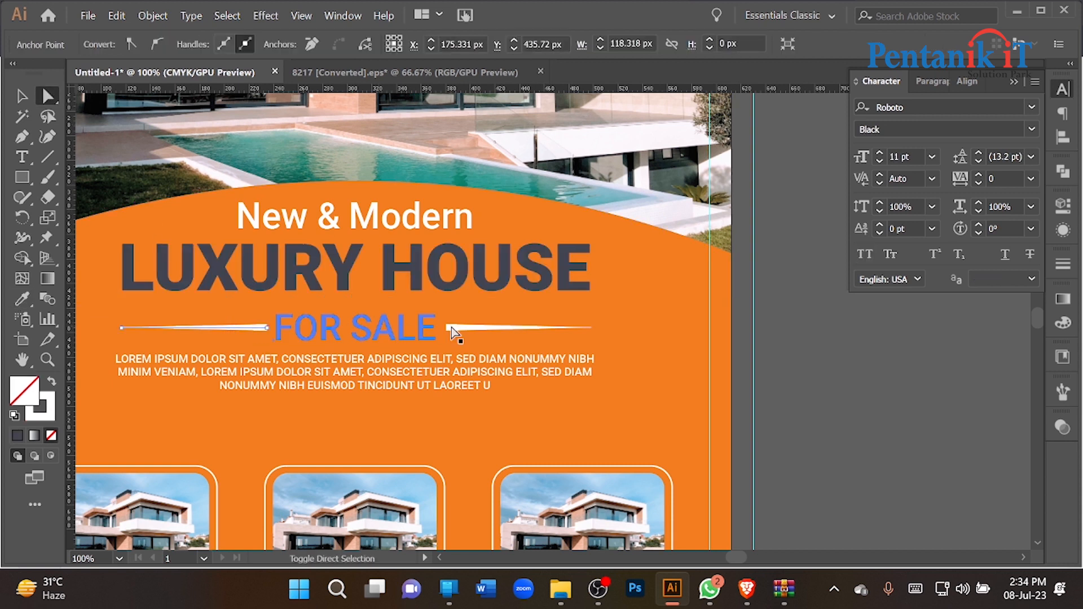
left_click(483, 326, "shift")
left_click(22, 300)
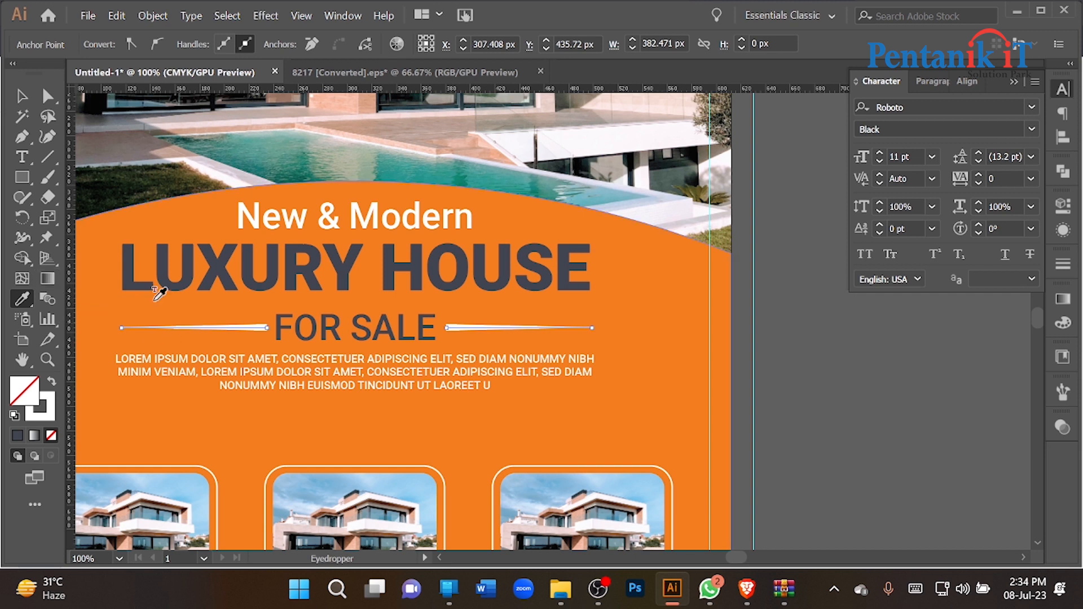
left_click(215, 273)
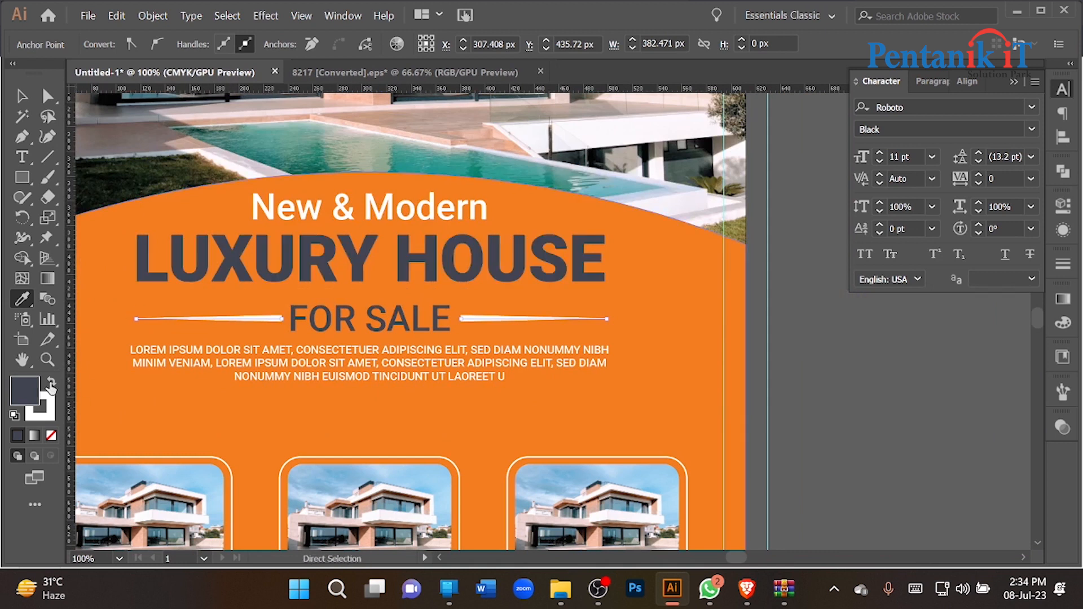
left_click(52, 383)
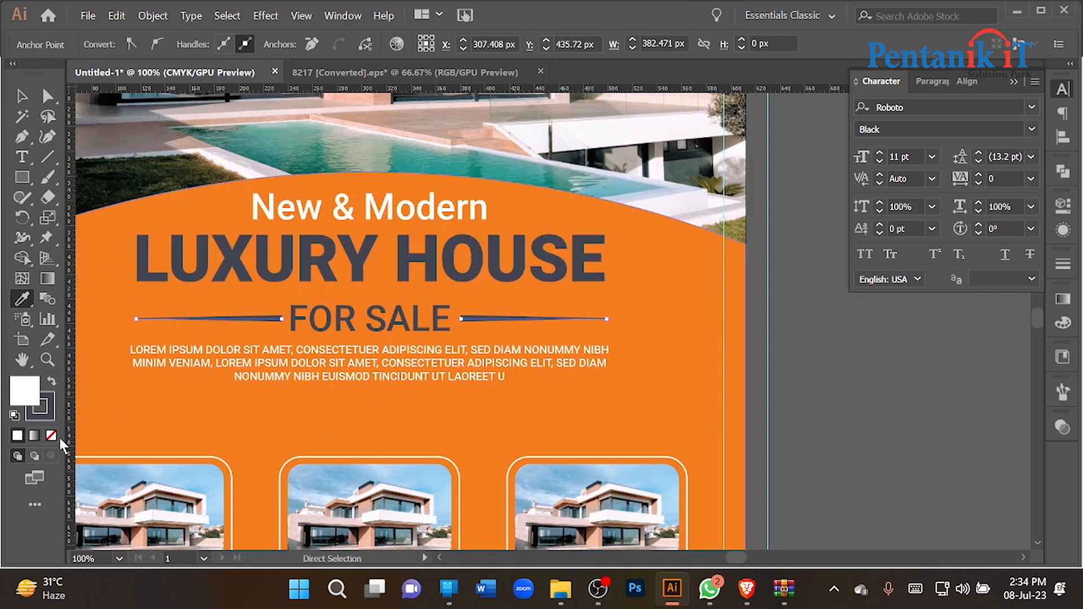
left_click(51, 437)
scroll(251, 336, "down", 3)
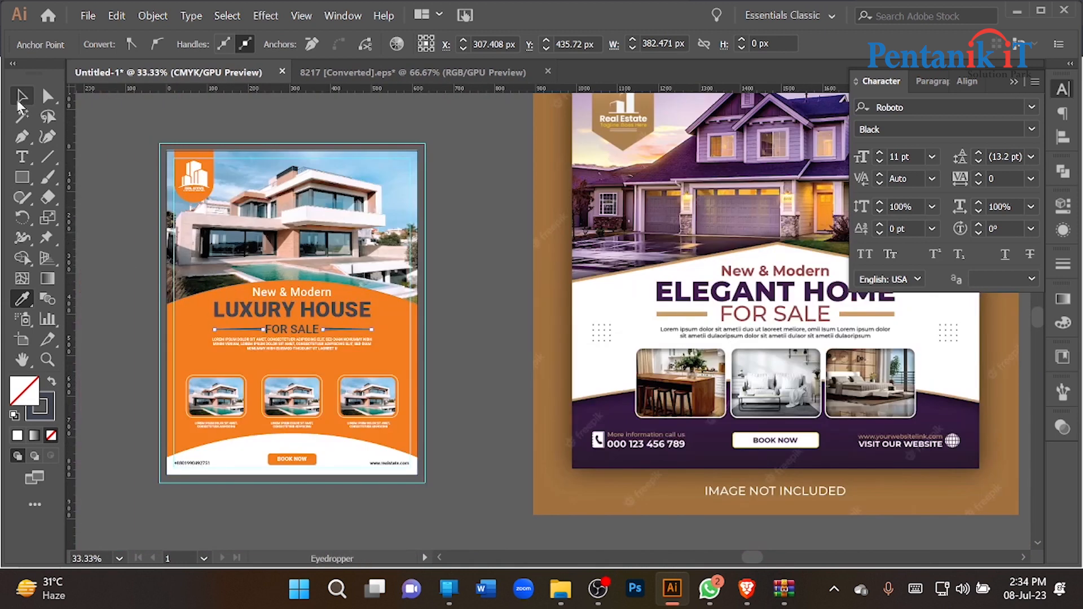
left_click(21, 96)
left_click(145, 138)
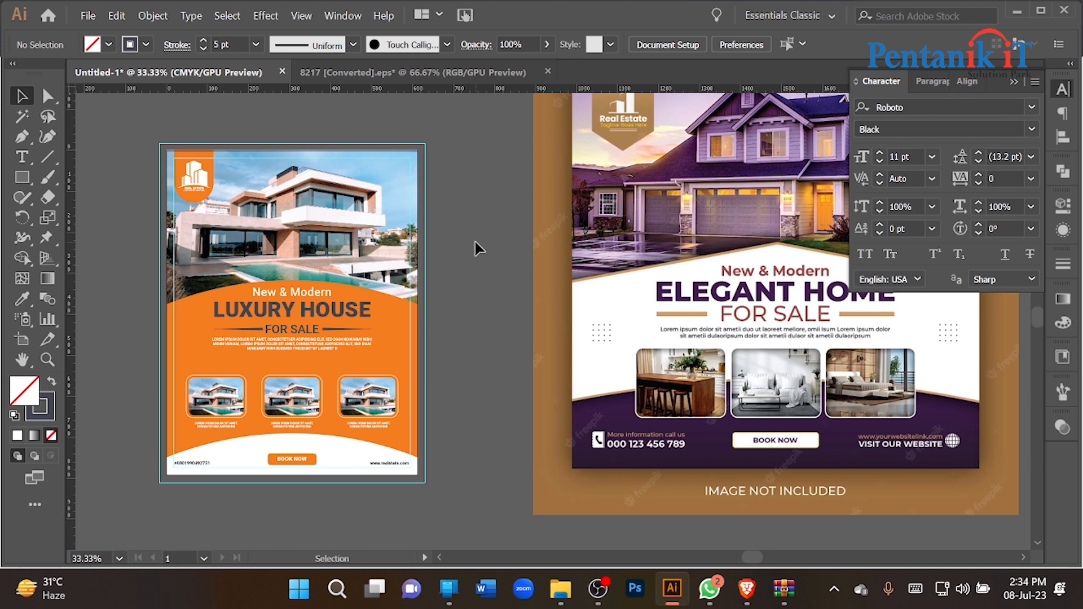
scroll(477, 242, "down", 1)
left_click_drag(503, 324, 513, 300)
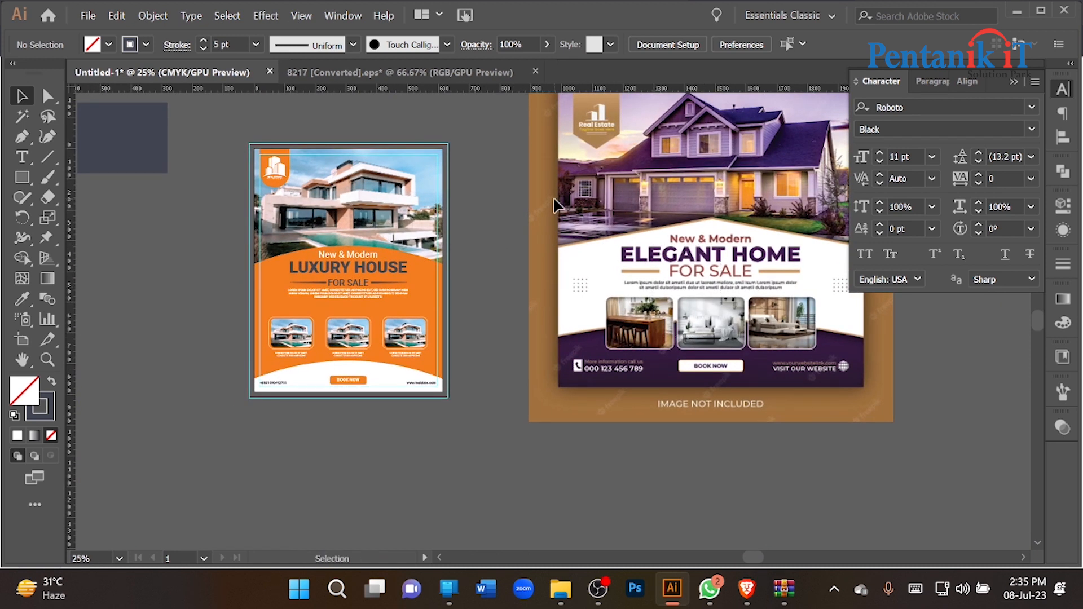
Step: Save the flyer to the Desktop as an Illustrator EPS named Untitled-1, using all artboards and the Illustrator CC EPS version
left_click(88, 15)
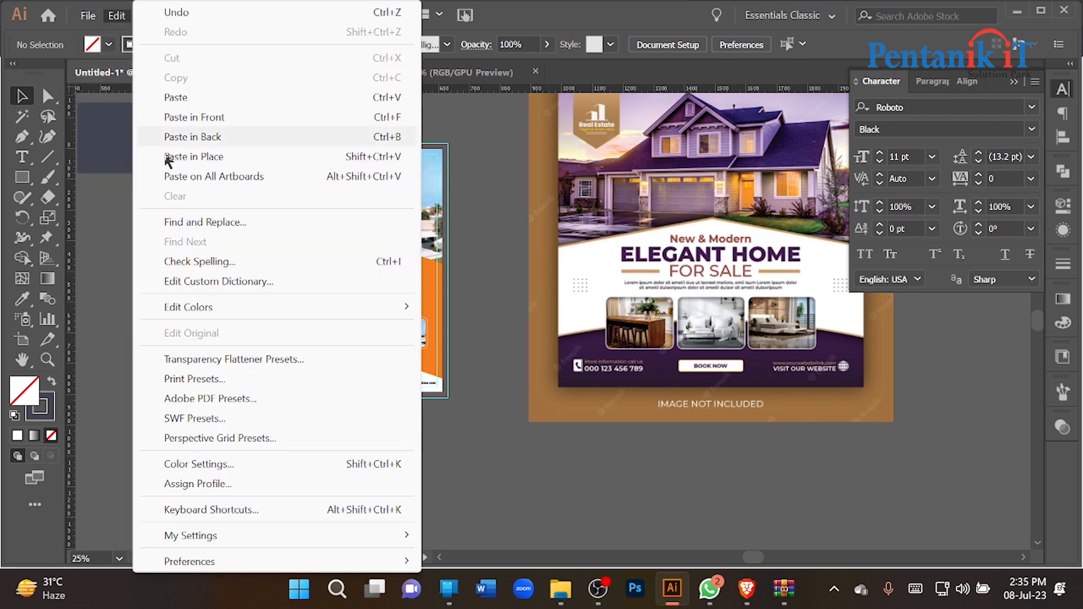
left_click(127, 179)
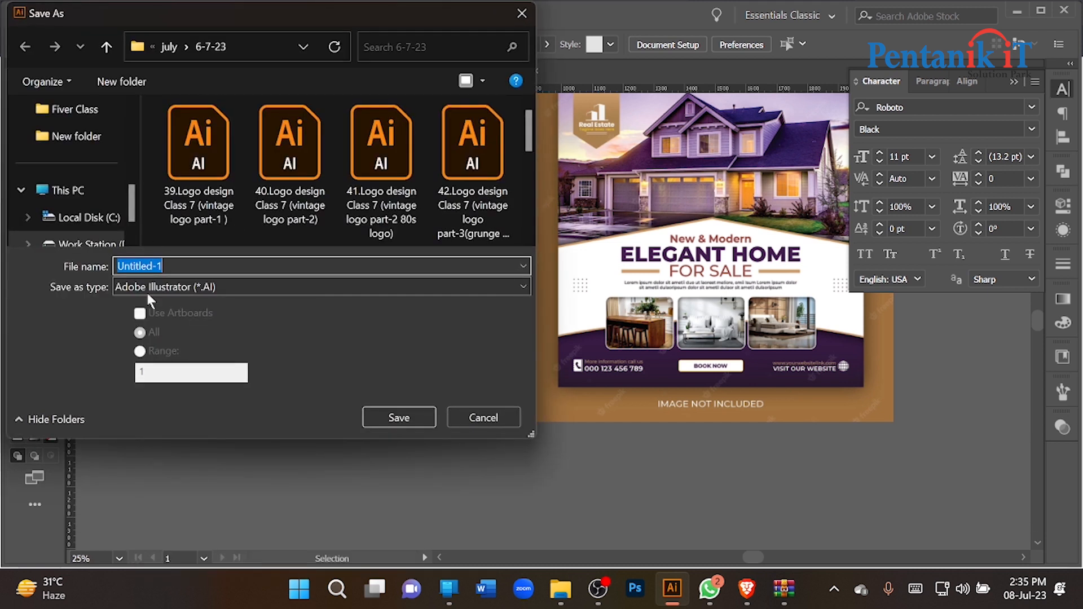
left_click(180, 286)
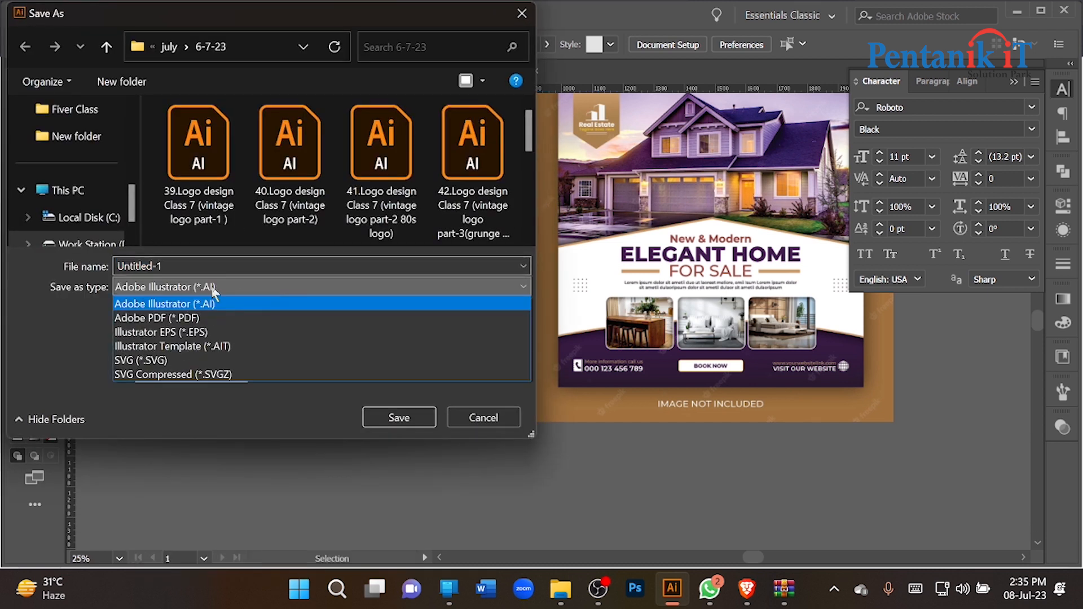
left_click(176, 333)
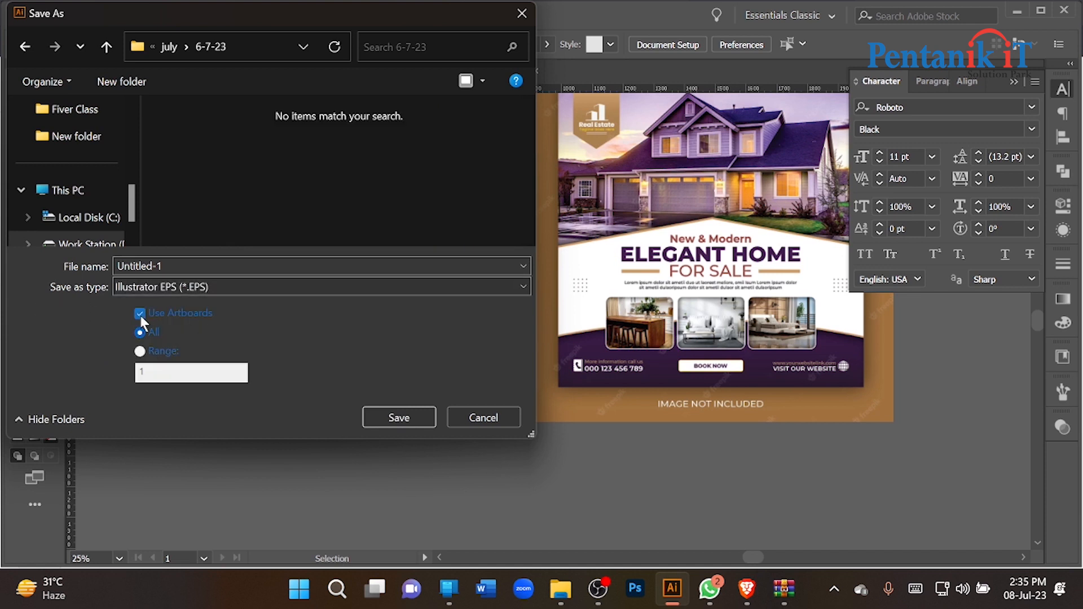
scroll(88, 164, "up", 6)
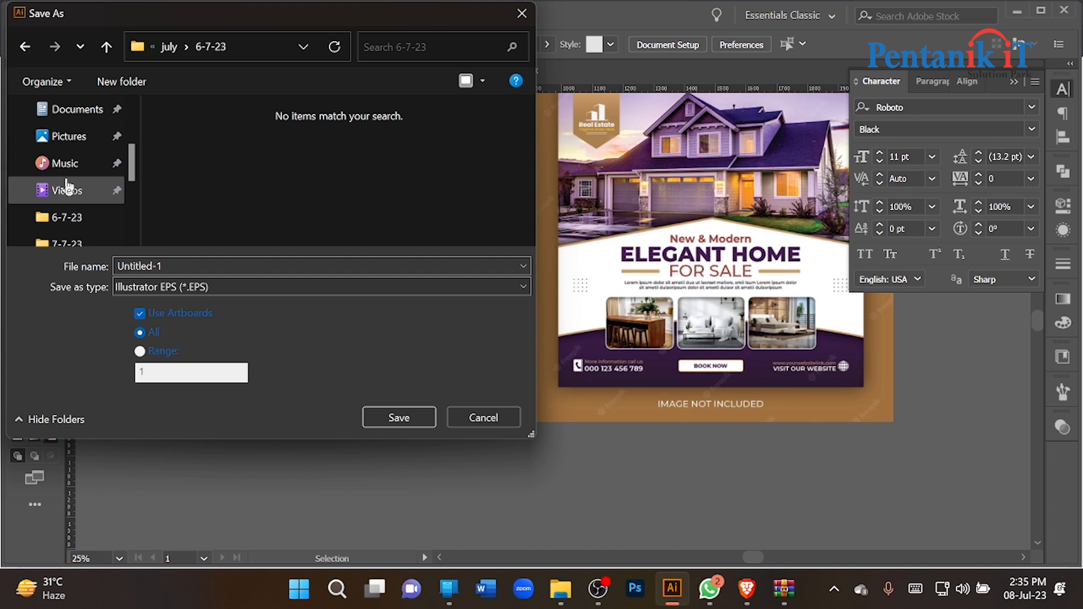
left_click(85, 191)
left_click(397, 418)
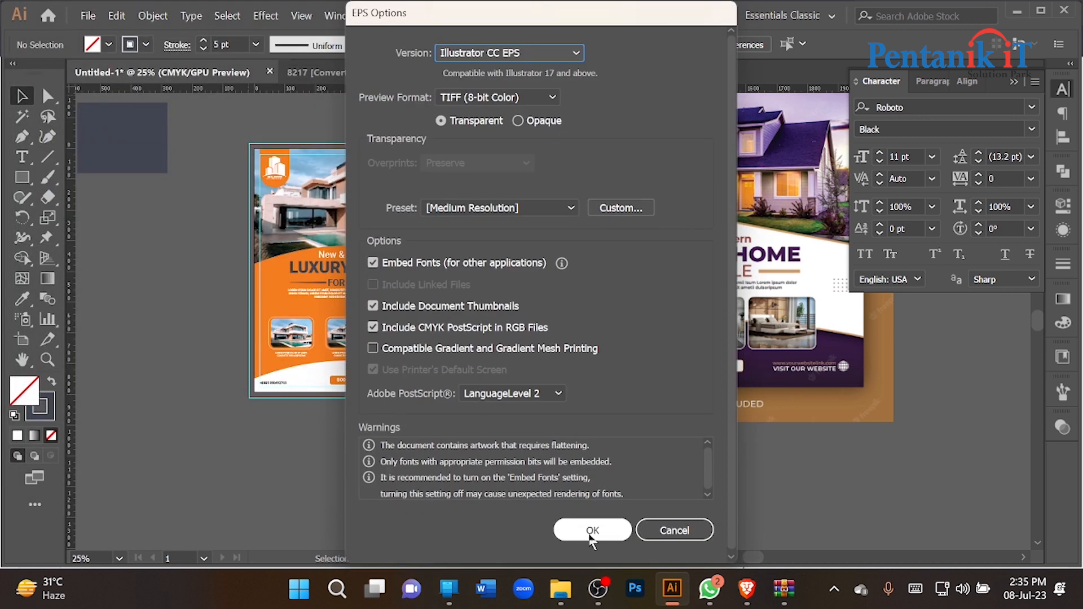
left_click(588, 528)
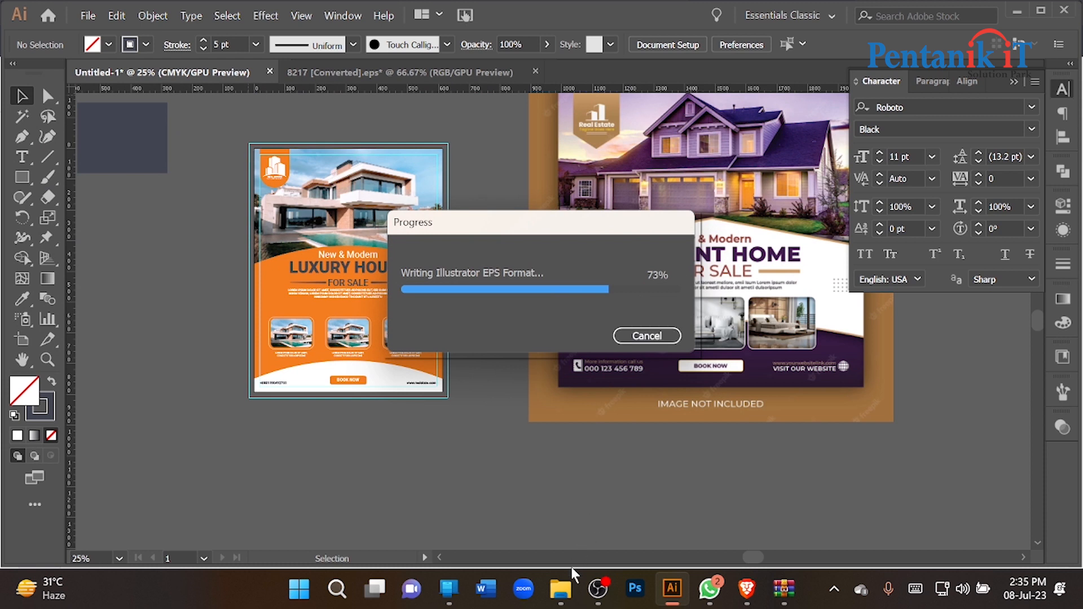
Step: Close the saved flyer document and reopen Untitled-1.eps from the Desktop folder in File Explorer
mouse_move(562, 593)
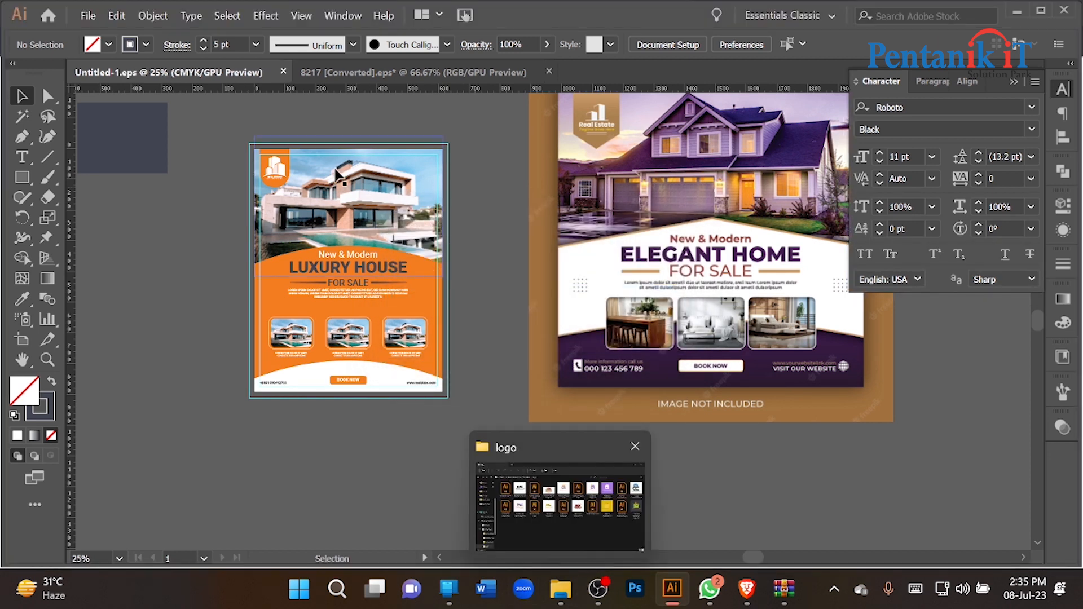
left_click(284, 71)
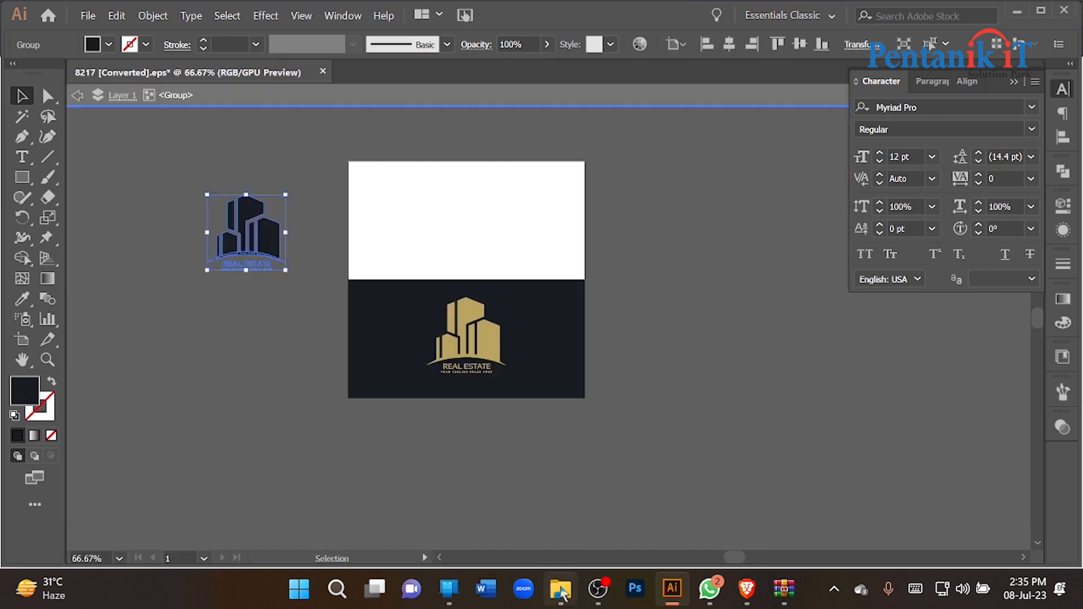
left_click(560, 589)
scroll(66, 222, "up", 1)
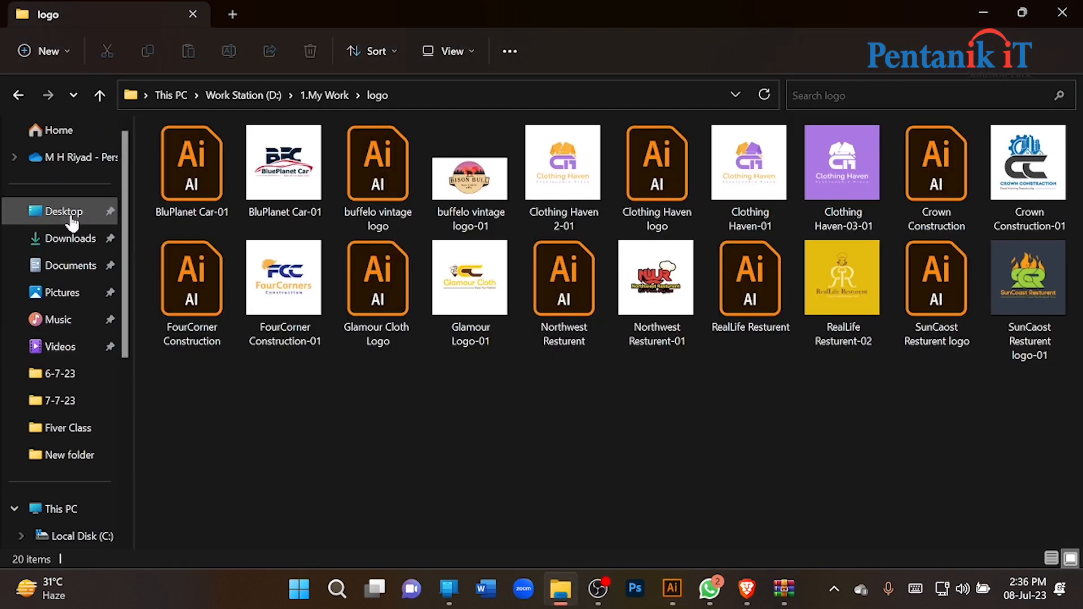
left_click(67, 212)
double_click(564, 169)
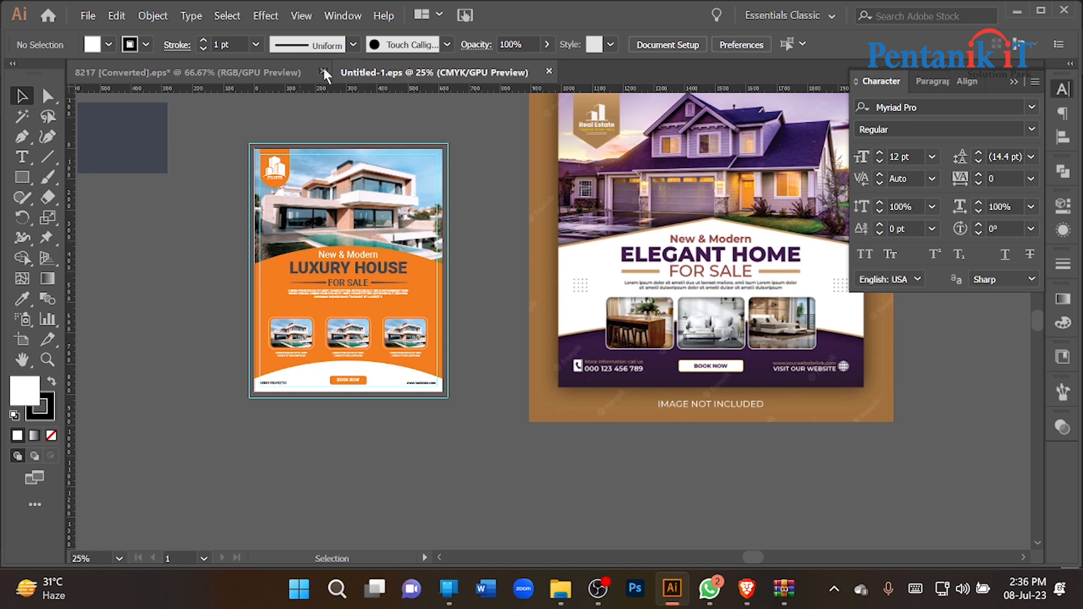
Step: Close the logo document 8217 [Converted].eps without saving its changes
left_click(322, 71)
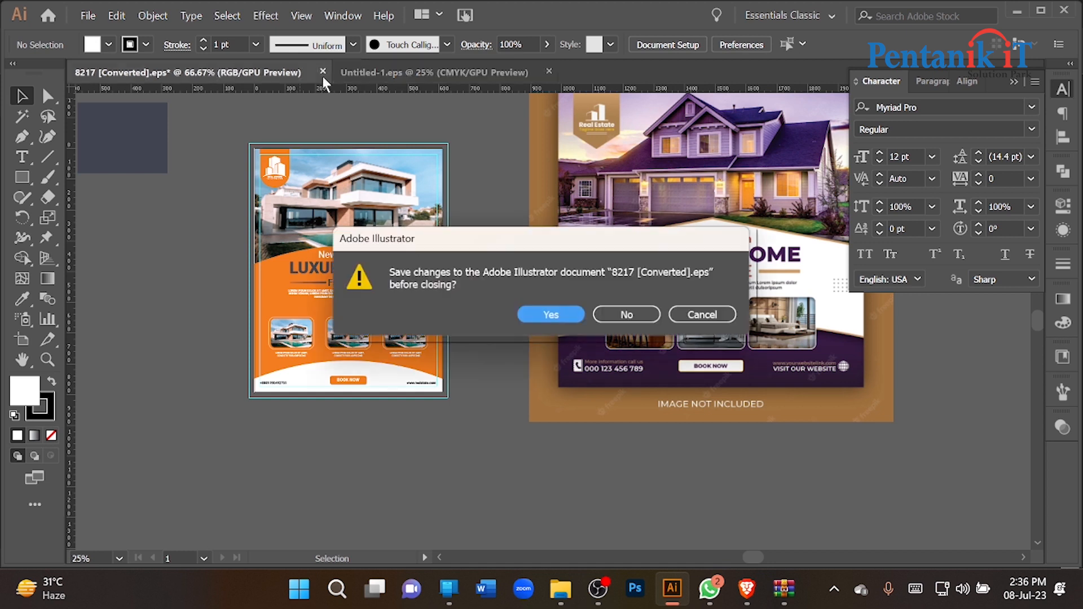
left_click(625, 314)
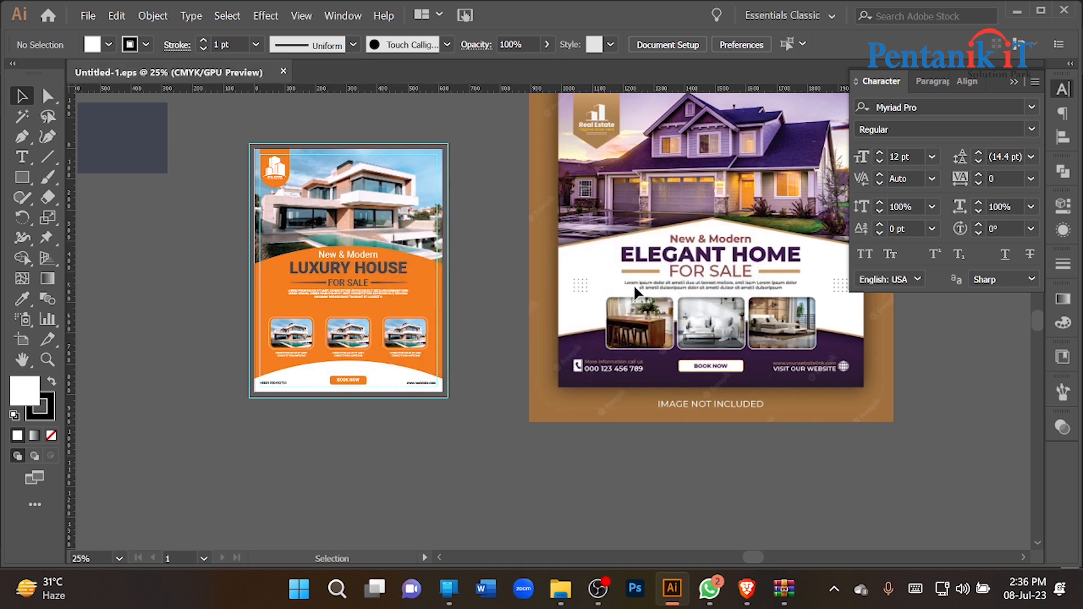
Step: Delete the ELEGANT HOME reference image beside the artboard and select the dark slate colour swatch rectangle
scroll(634, 283, "up", 3)
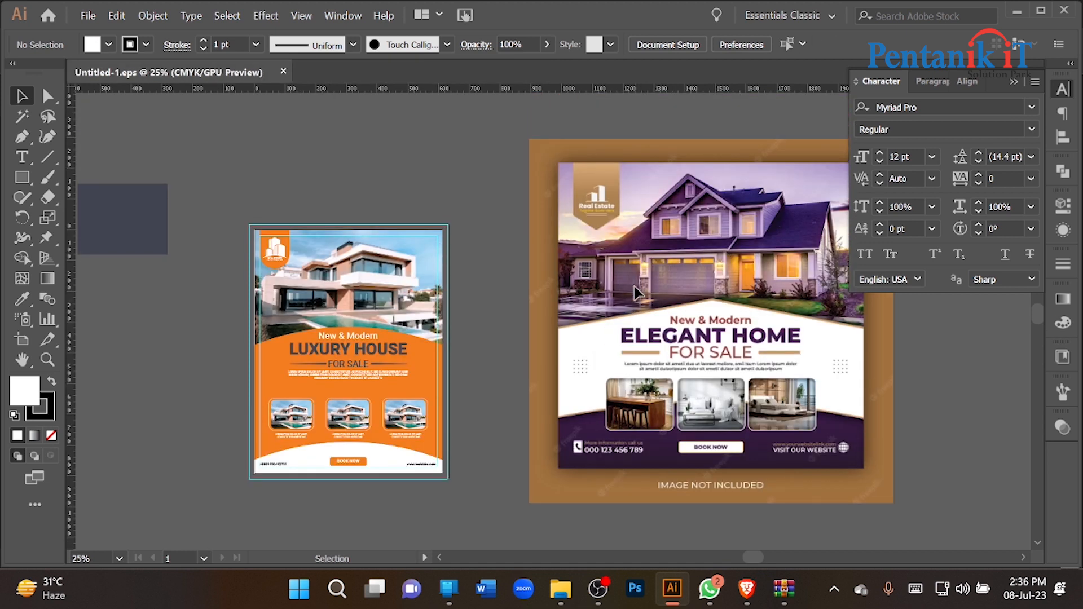
left_click(664, 351)
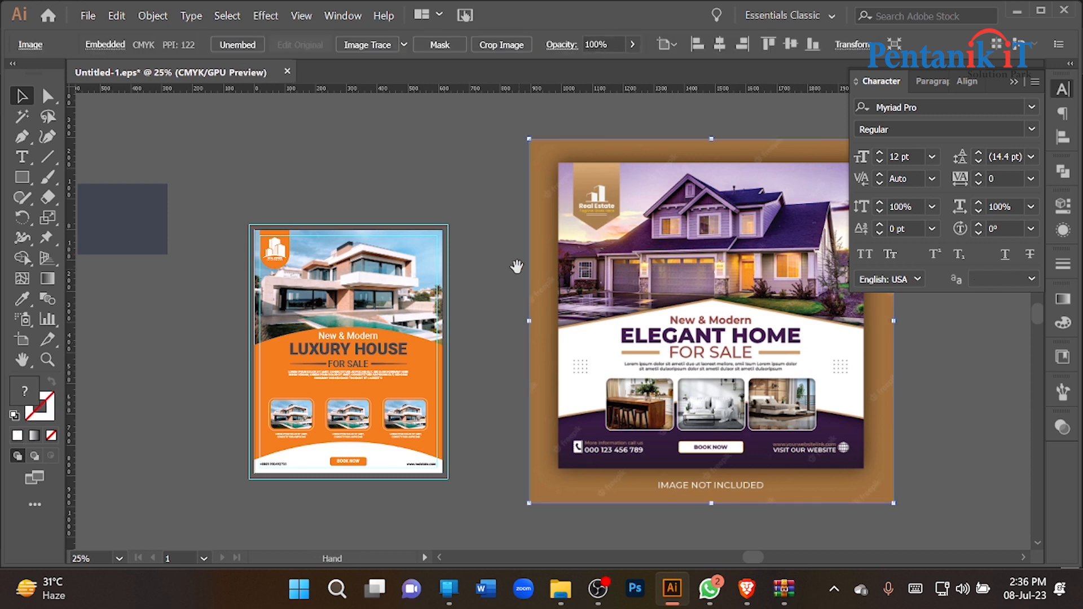
left_click_drag(523, 256, 568, 263)
key("Delete")
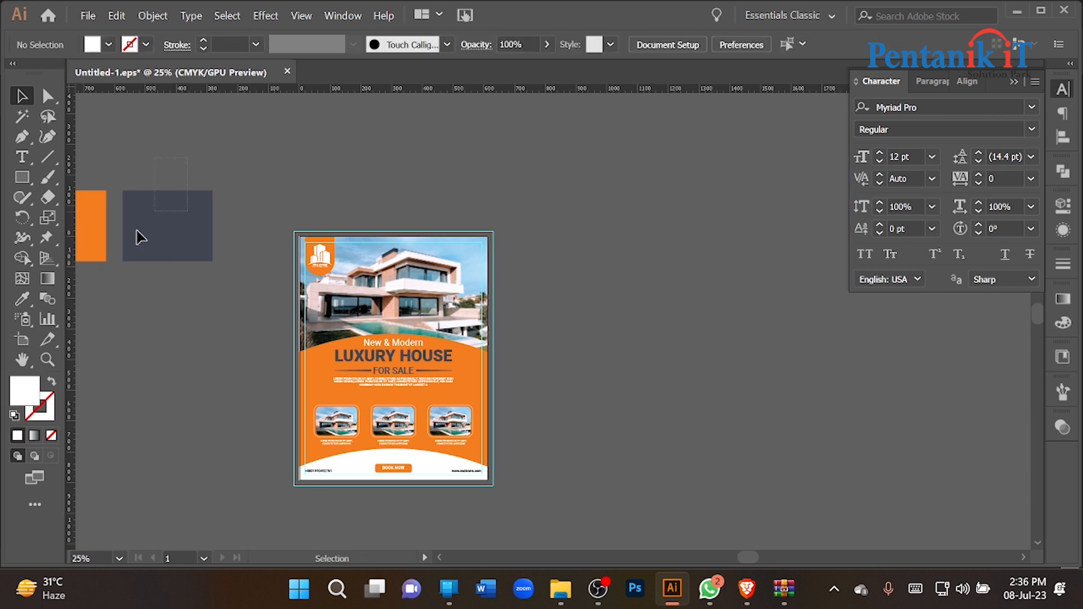
left_click_drag(181, 167, 217, 169)
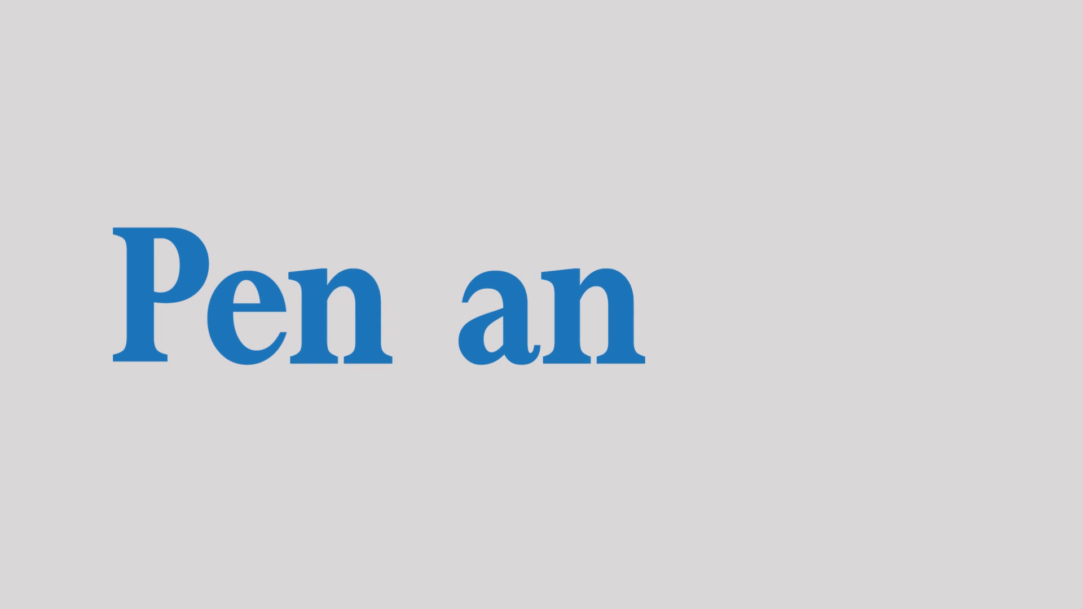